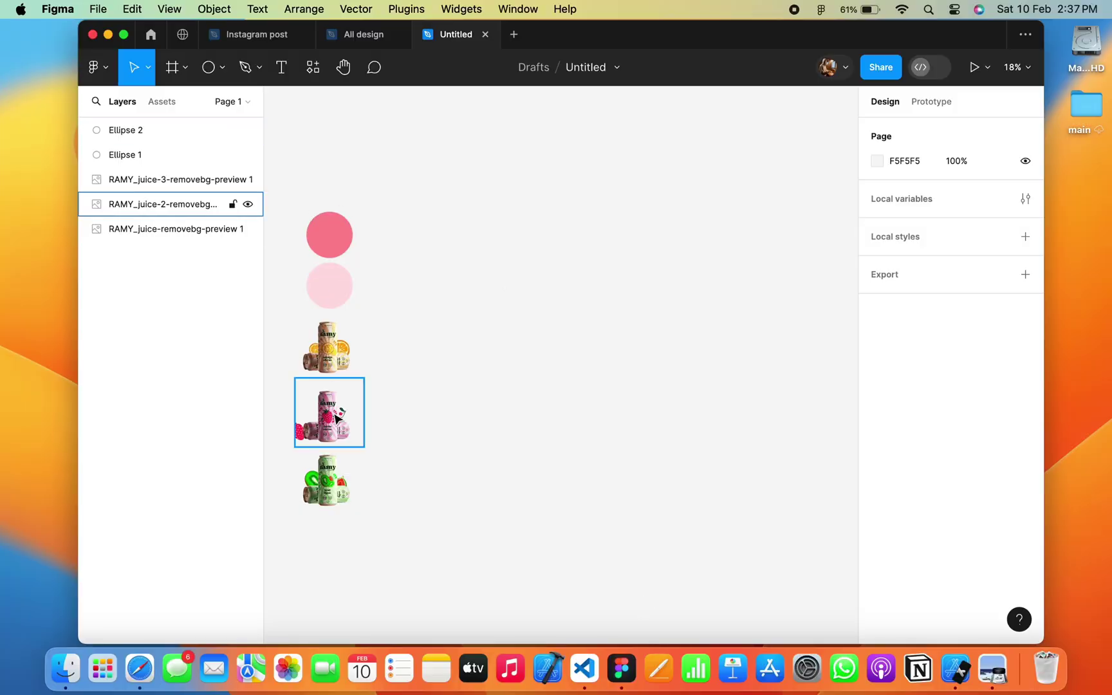
Group the two circles and three juice can images and name the group 'components'.
scroll(347, 231, "left", 3)
scroll(348, 231, "down", 2)
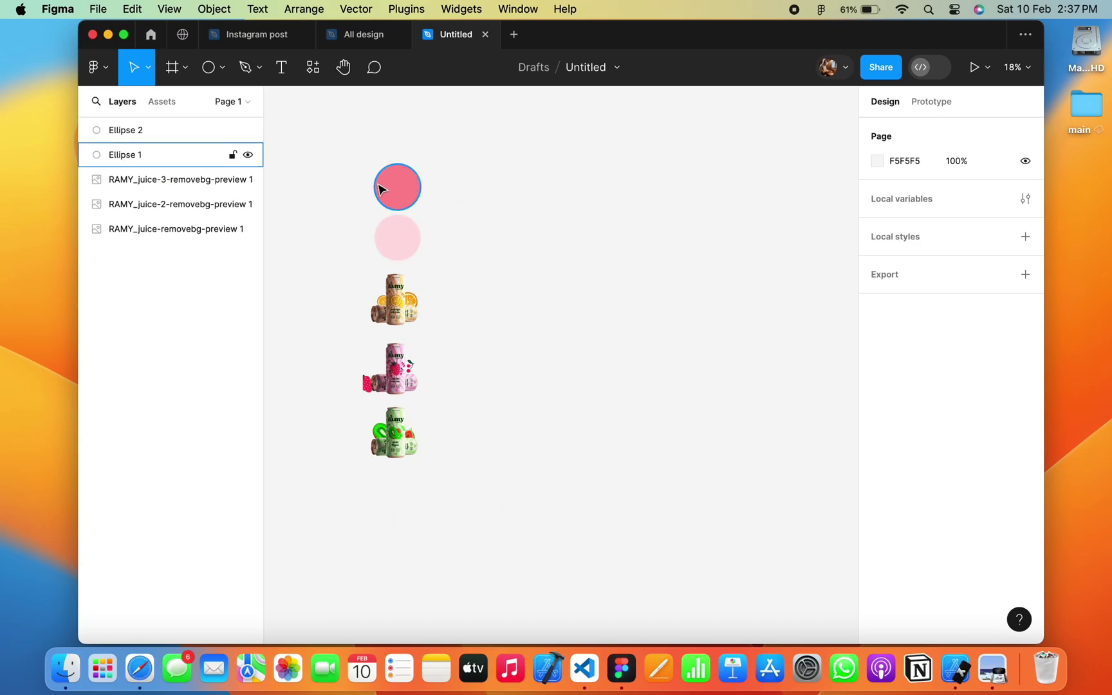
mouse_move(353, 166)
left_mouse_down()
mouse_move(463, 351)
mouse_move(444, 504)
left_mouse_up()
key("super+g")
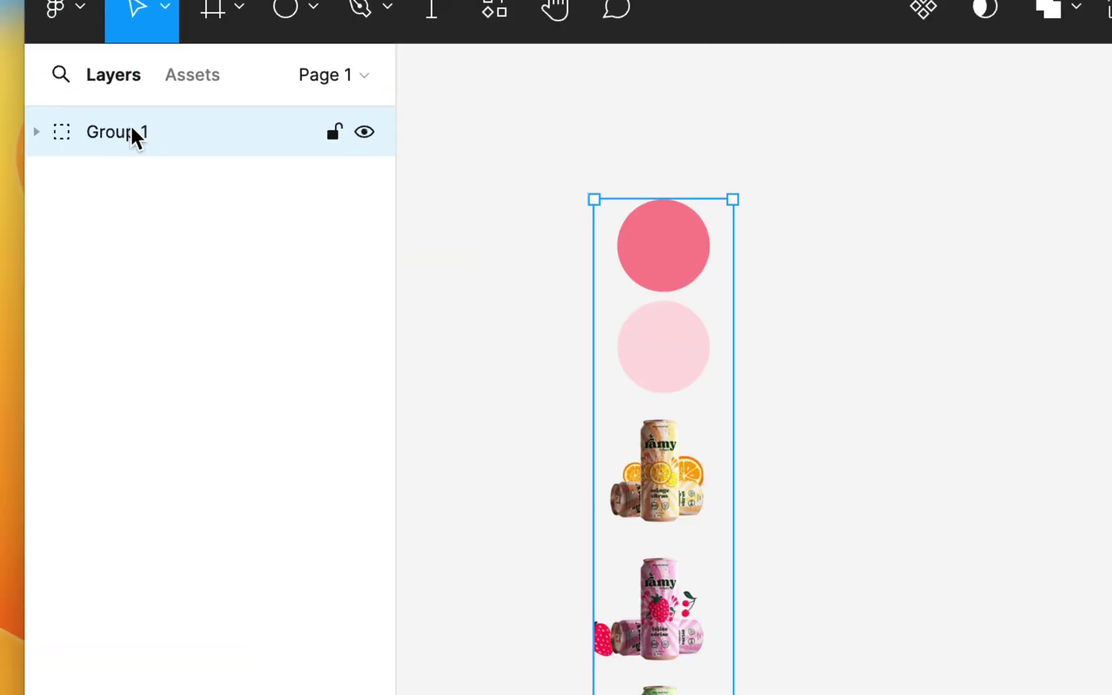
double_click(132, 131)
type("co")
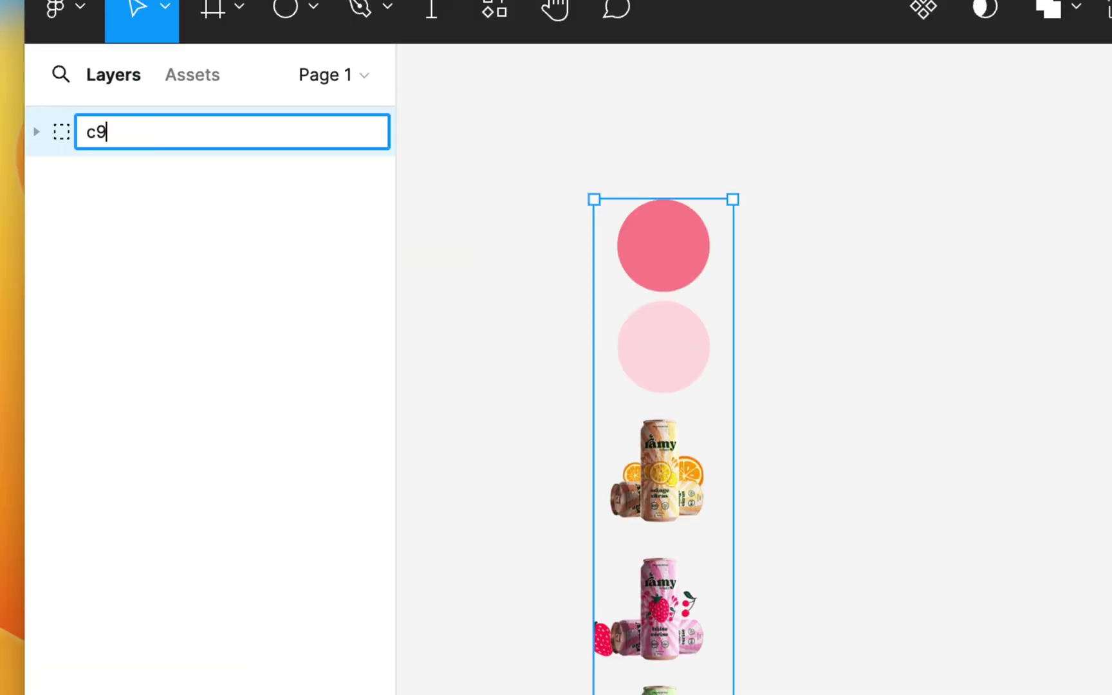
type("s")
key("Return")
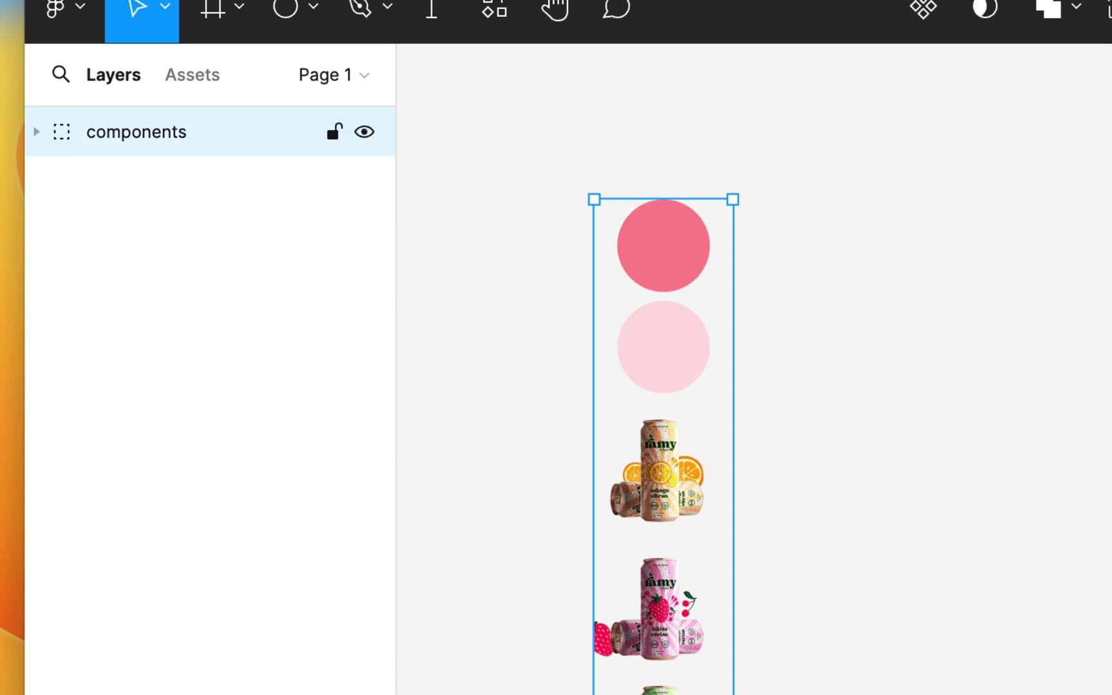
key("Escape")
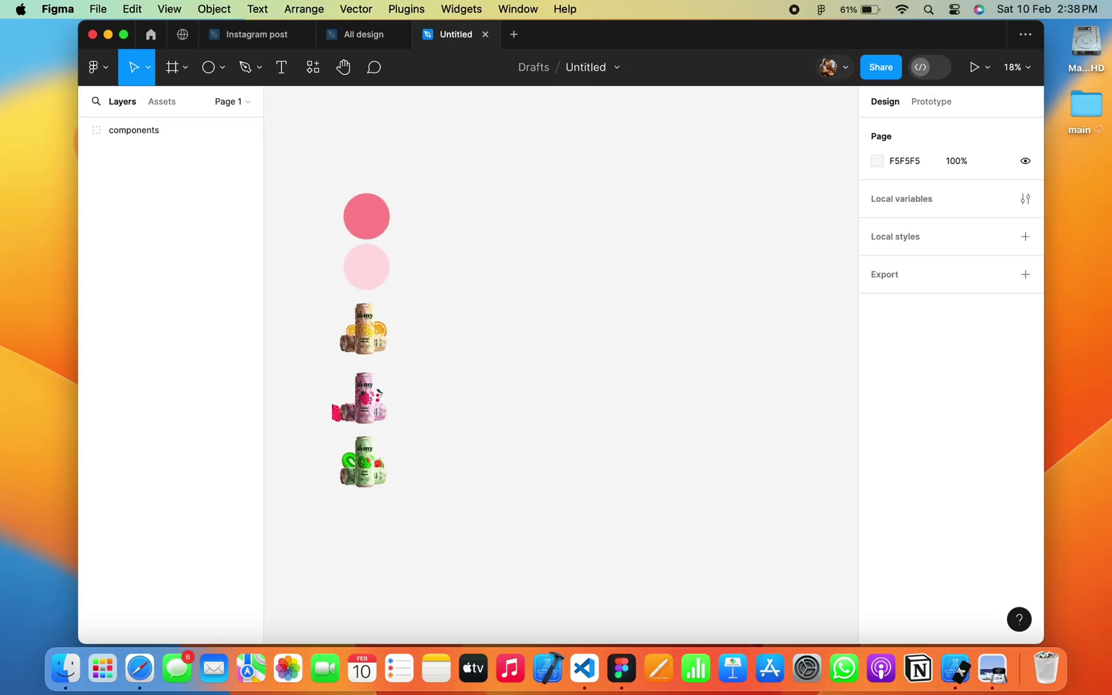
Draw a 1600×1200 frame beside the components group.
key("f")
left_click_drag(423, 193, 758, 474)
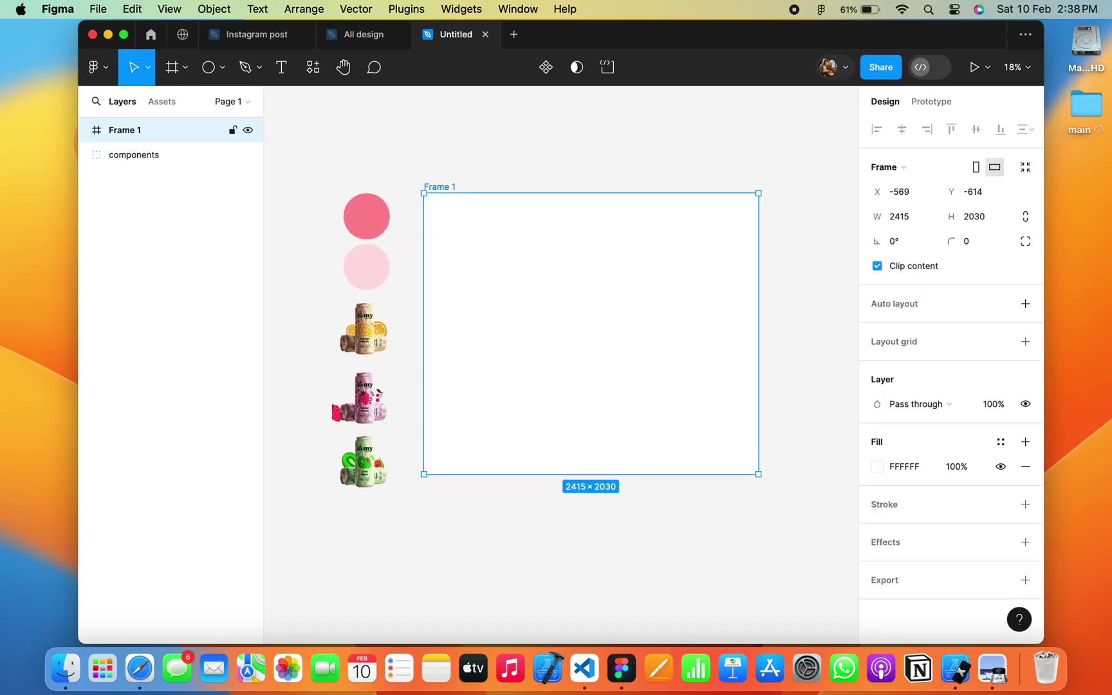
type("1600")
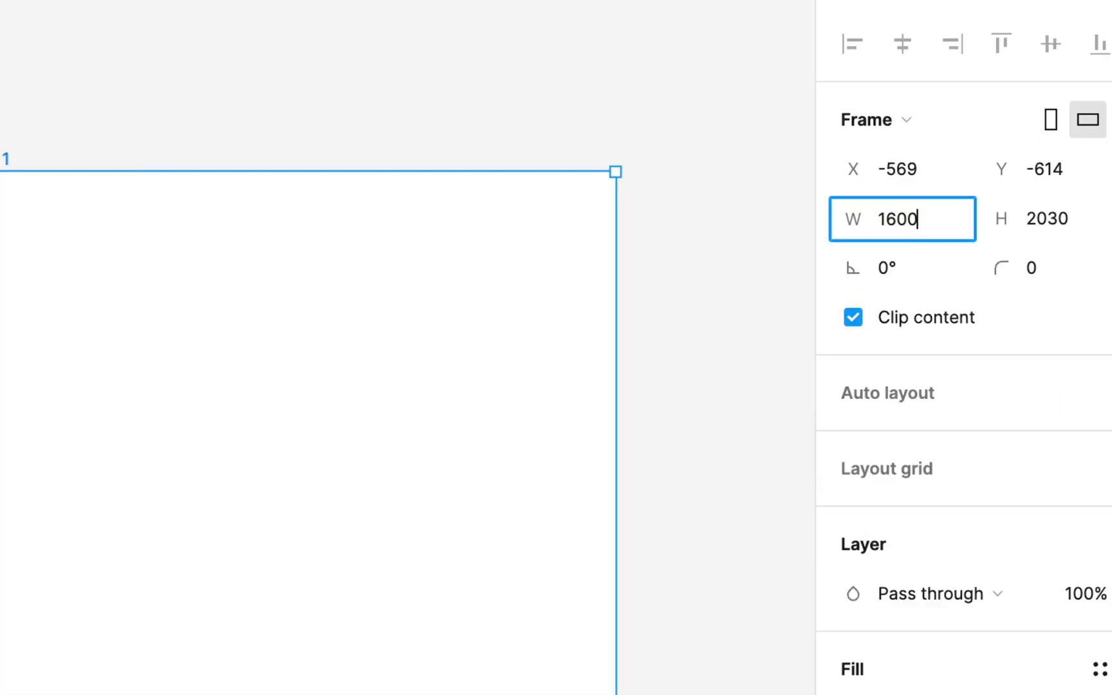
key("Return")
left_click(1010, 213)
type("1")
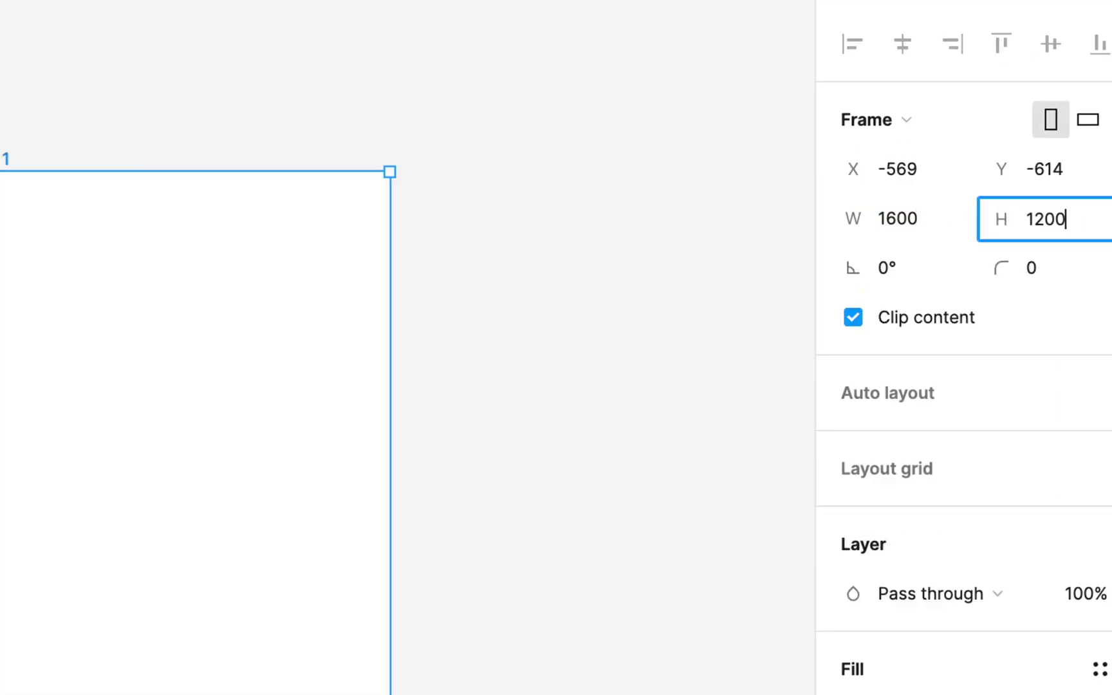
key("Return")
left_click_drag(498, 268, 493, 322)
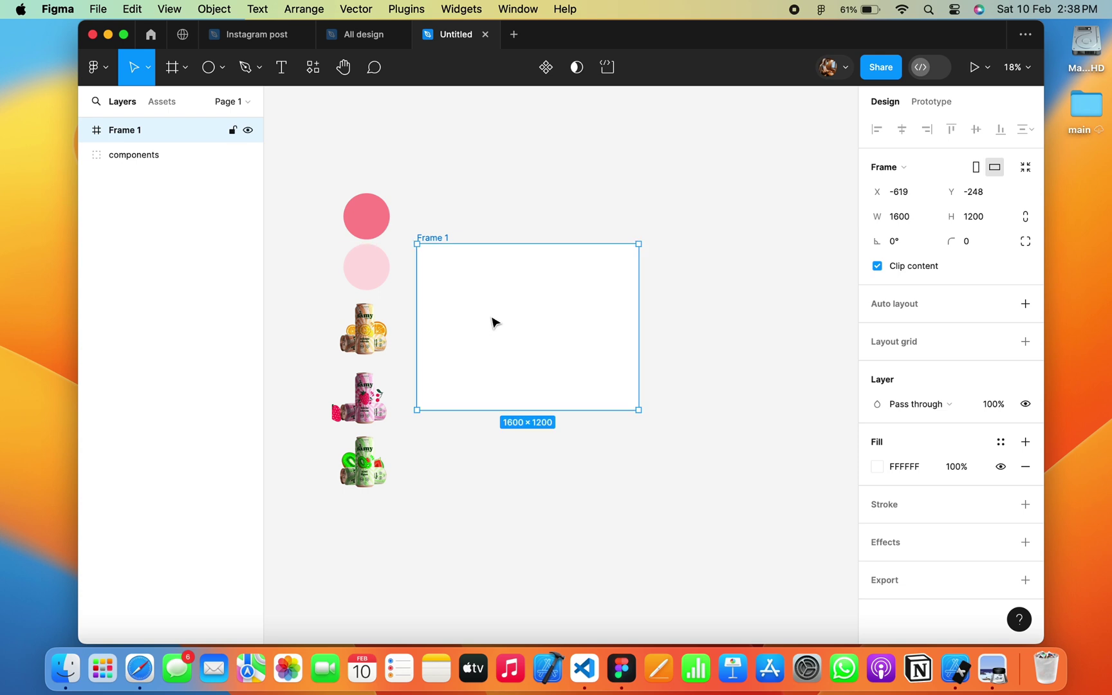
scroll(493, 321, "down", 2)
Fill the frame with the pale circle's light pink FFE0E2, undoing an accidental grey fill.
left_click(878, 473)
left_click(695, 459)
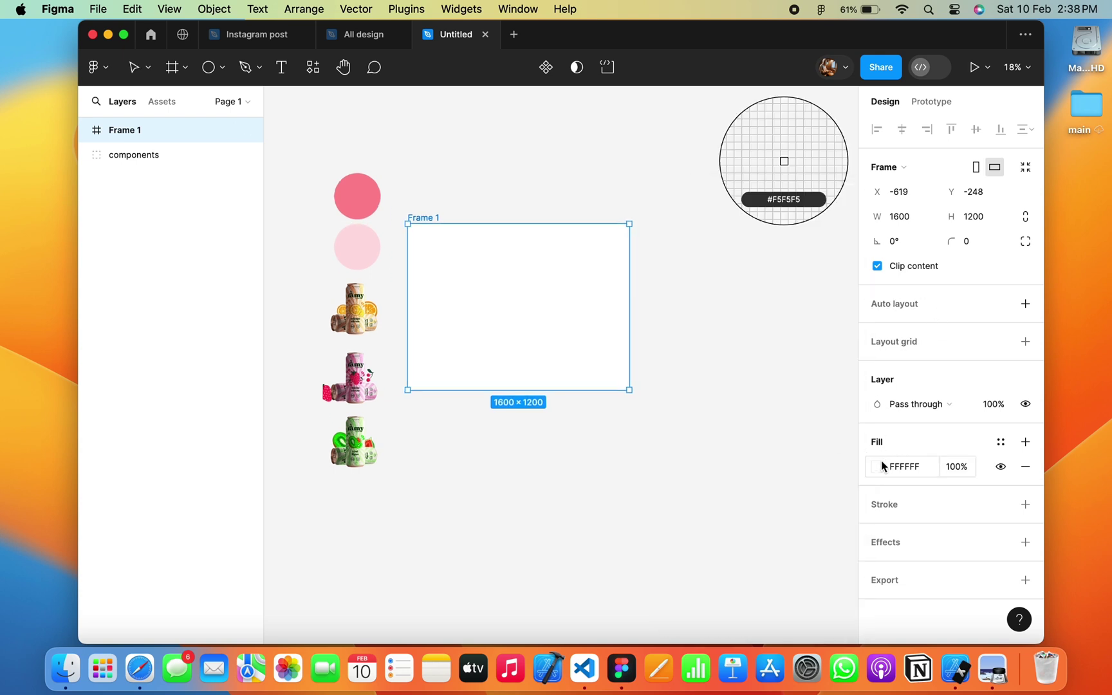
left_click(879, 464)
left_click(711, 560)
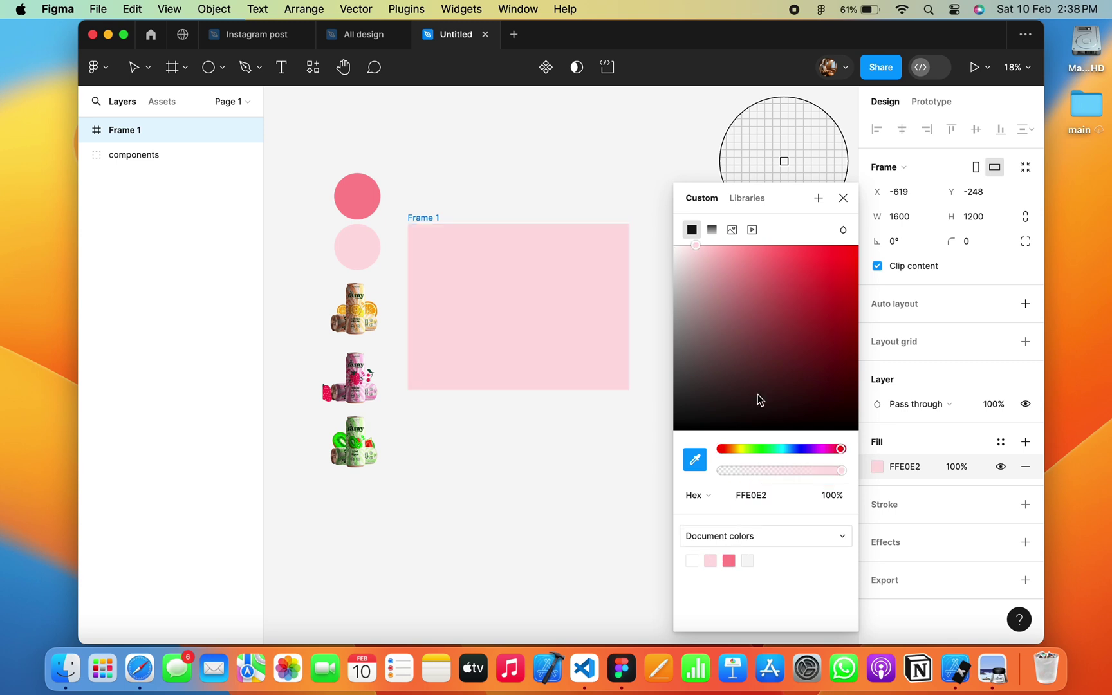
left_click(843, 198)
key("i")
left_click(606, 435)
key("super+z")
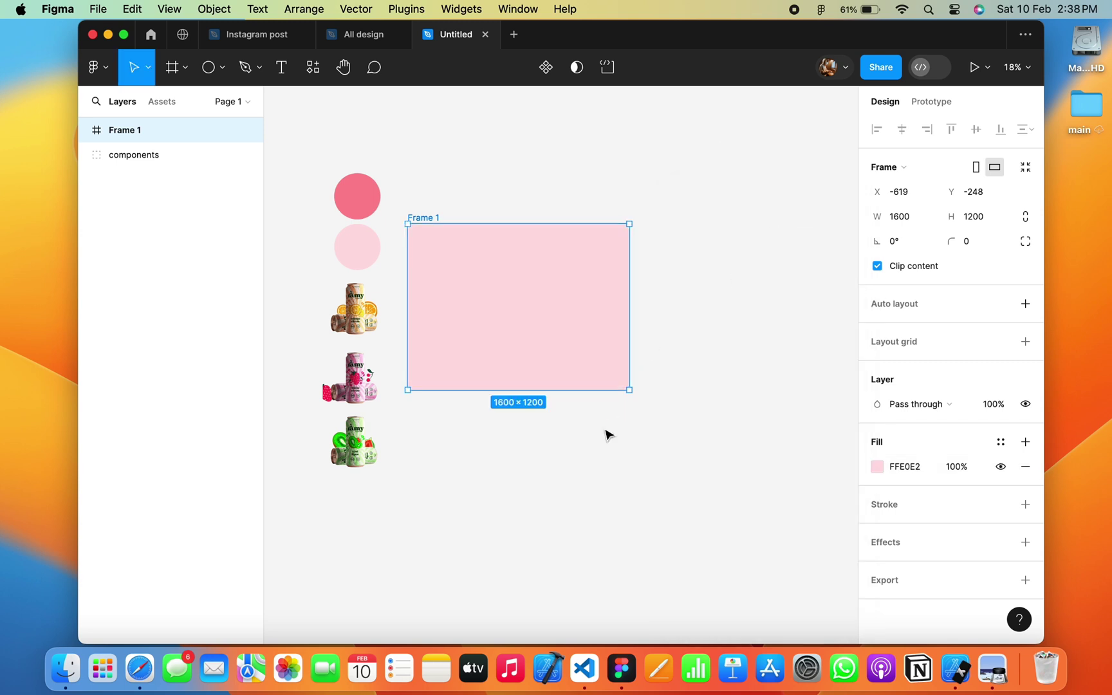
scroll(535, 308, "up", 2)
scroll(536, 308, "up", 2)
left_click(523, 195)
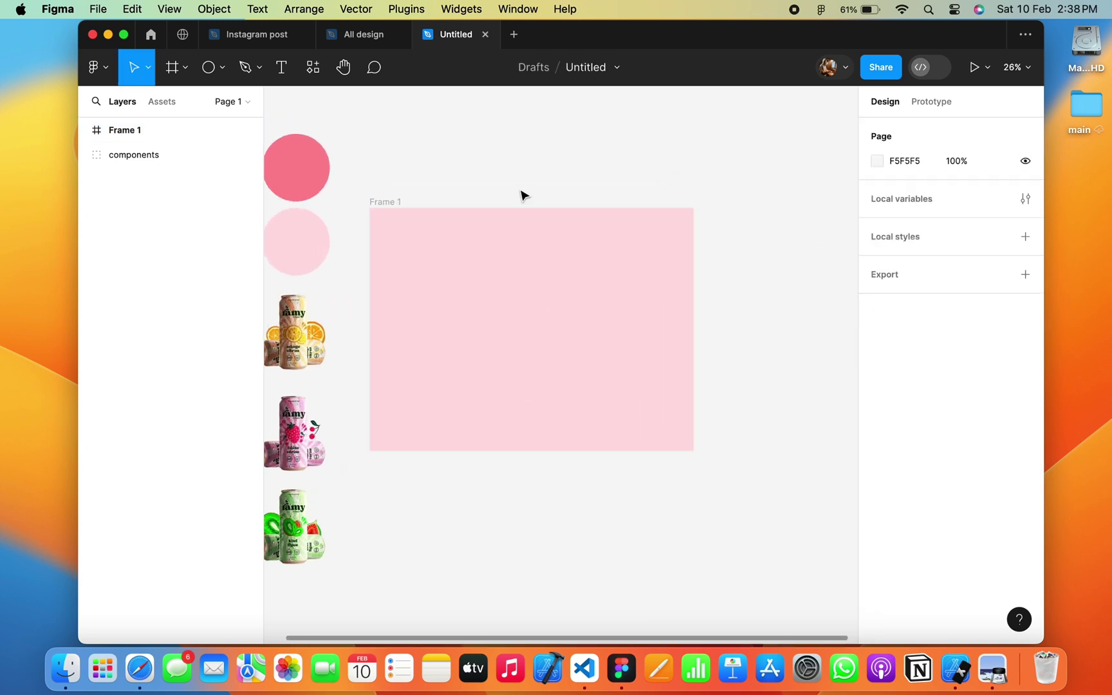
Add an iPhone 13 & 14 (390×844) screen frame inside the pink frame.
key("f")
left_click(923, 225)
mouse_move(740, 352)
left_mouse_down()
mouse_move(546, 309)
mouse_move(467, 311)
left_mouse_up()
scroll(466, 312, "up", 2)
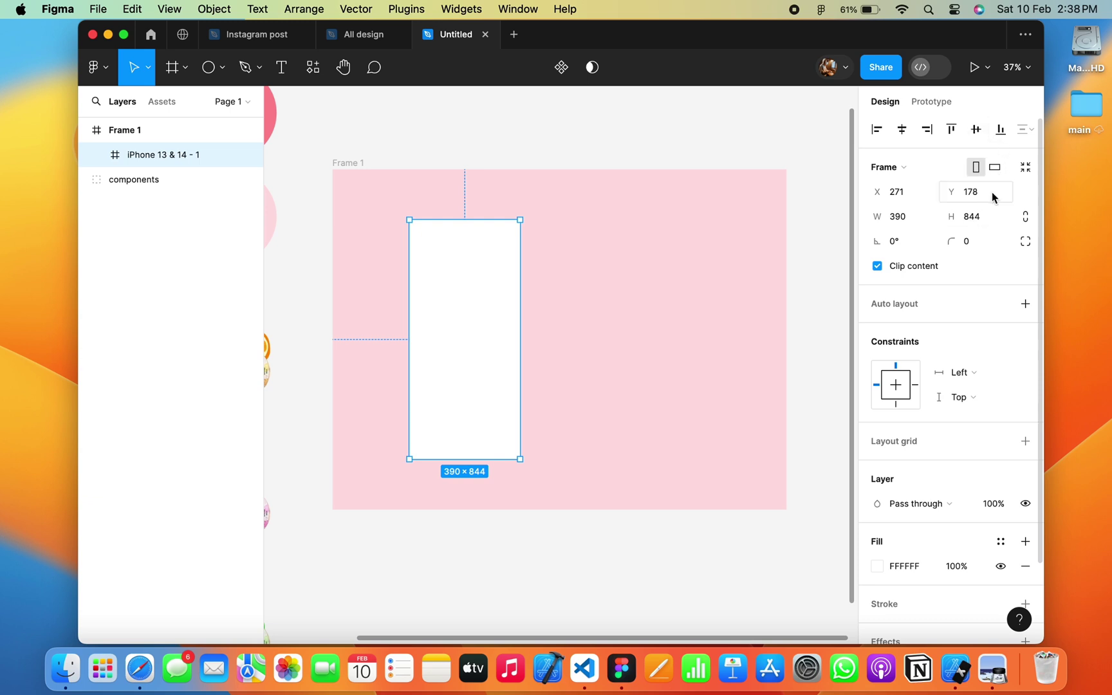
Round the iPhone screen's corners to a 45 radius.
left_click_drag(967, 242, 967, 241)
type("32")
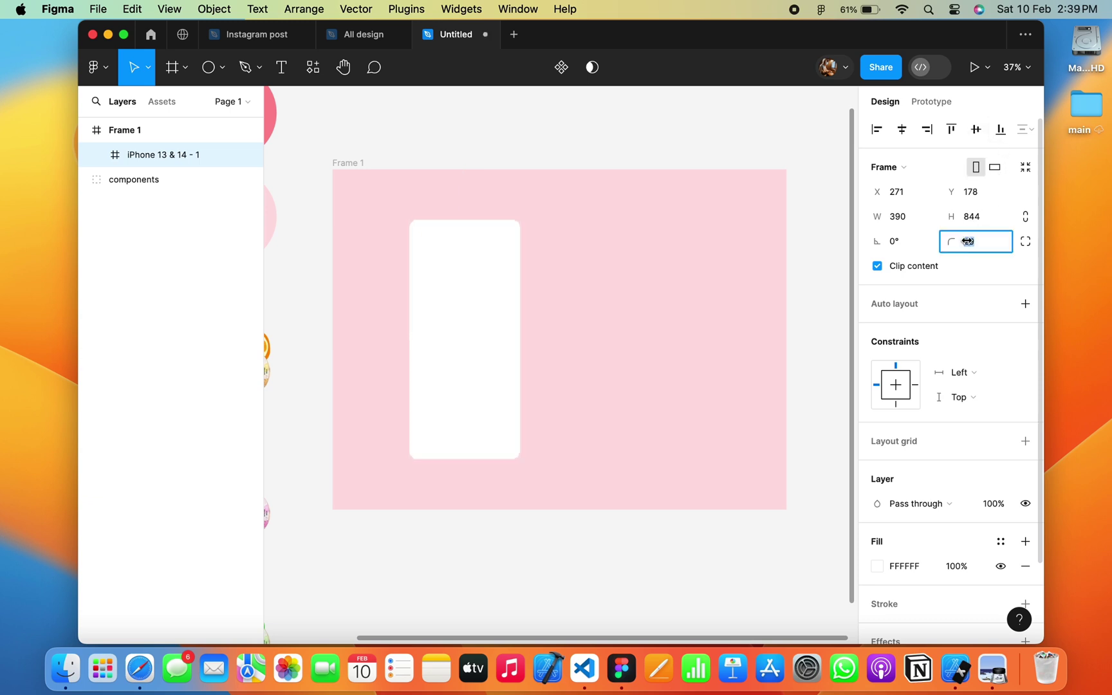
left_click(1025, 241)
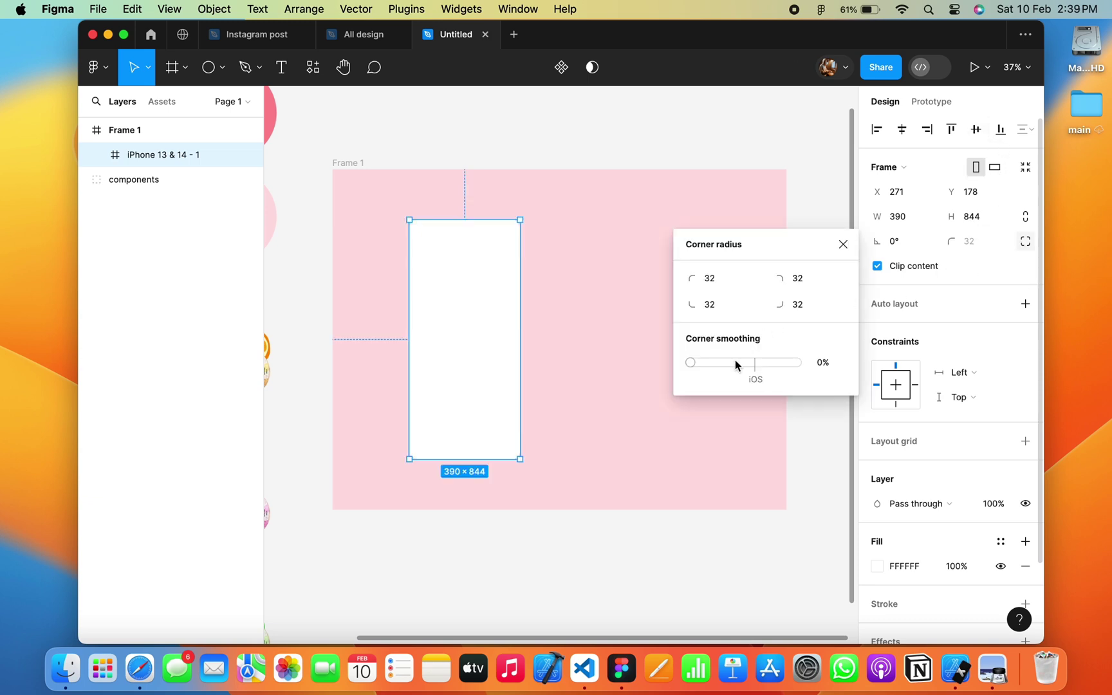
left_click_drag(735, 365, 779, 364)
left_click(971, 241)
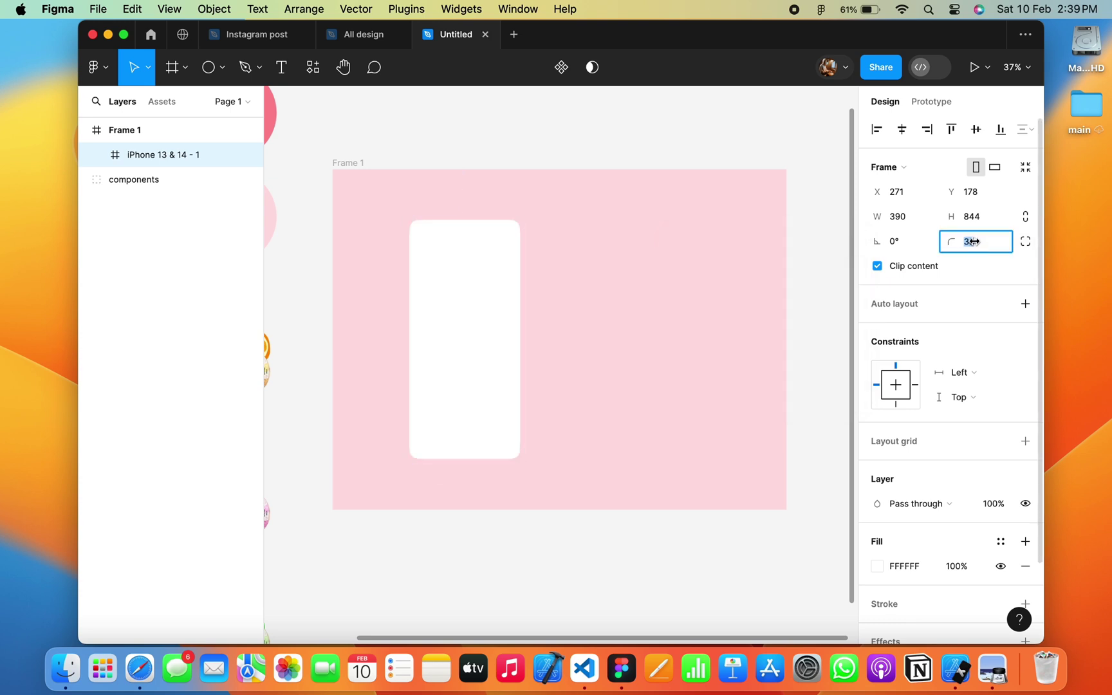
type("43")
scroll(529, 376, "up", 5)
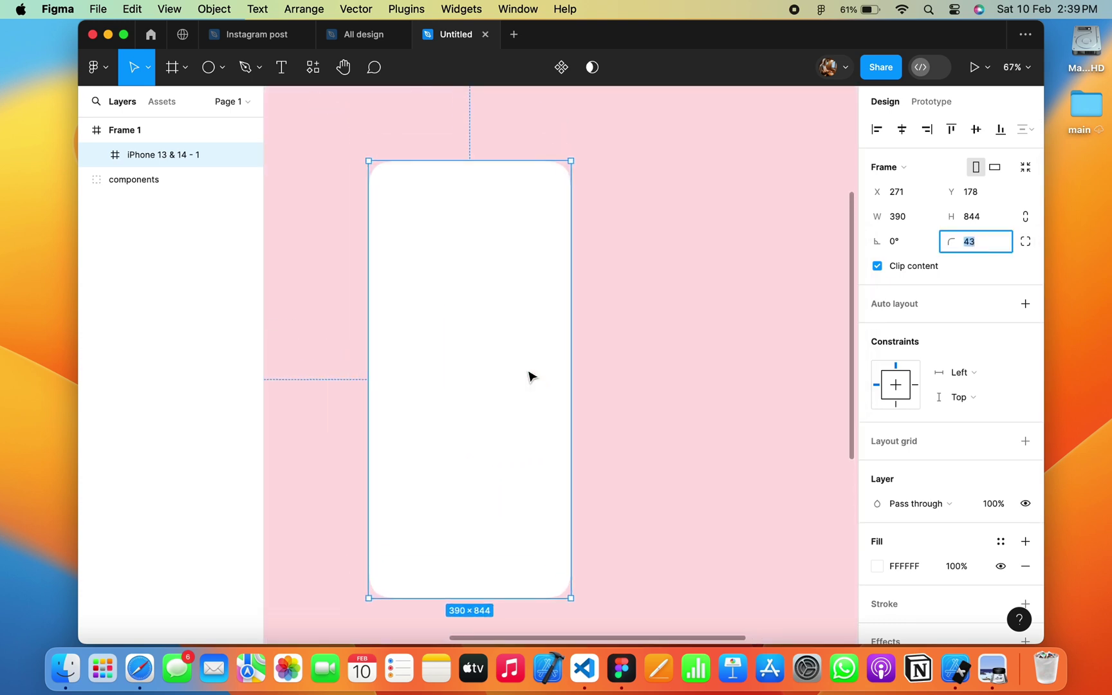
type("45")
key("Return")
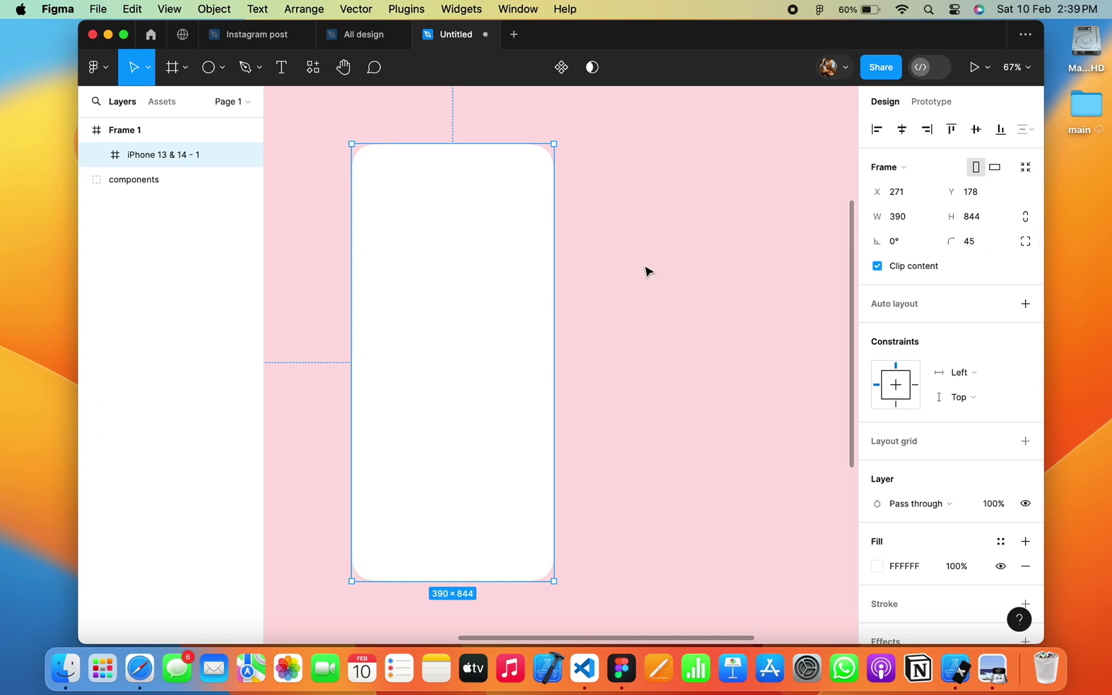
left_click(645, 270)
scroll(675, 249, "down", 5)
scroll(691, 240, "up", 5)
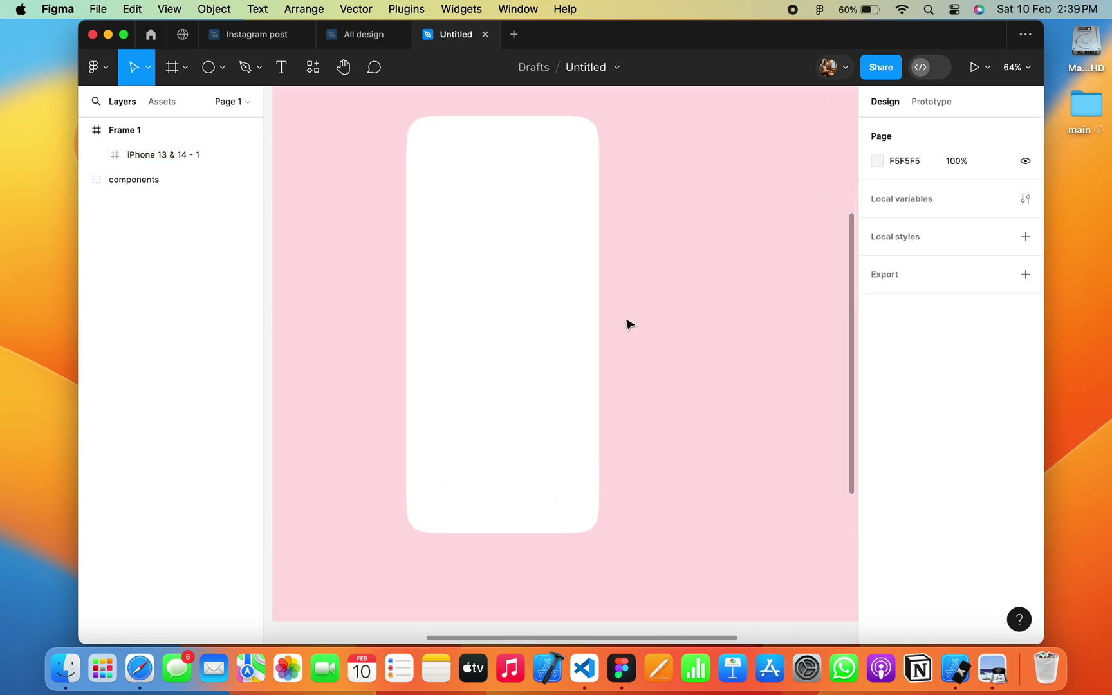
left_click(489, 258)
Draw a rectangle across the top of the iPhone screen with 45 corner radius.
left_click(220, 75)
left_click(212, 101)
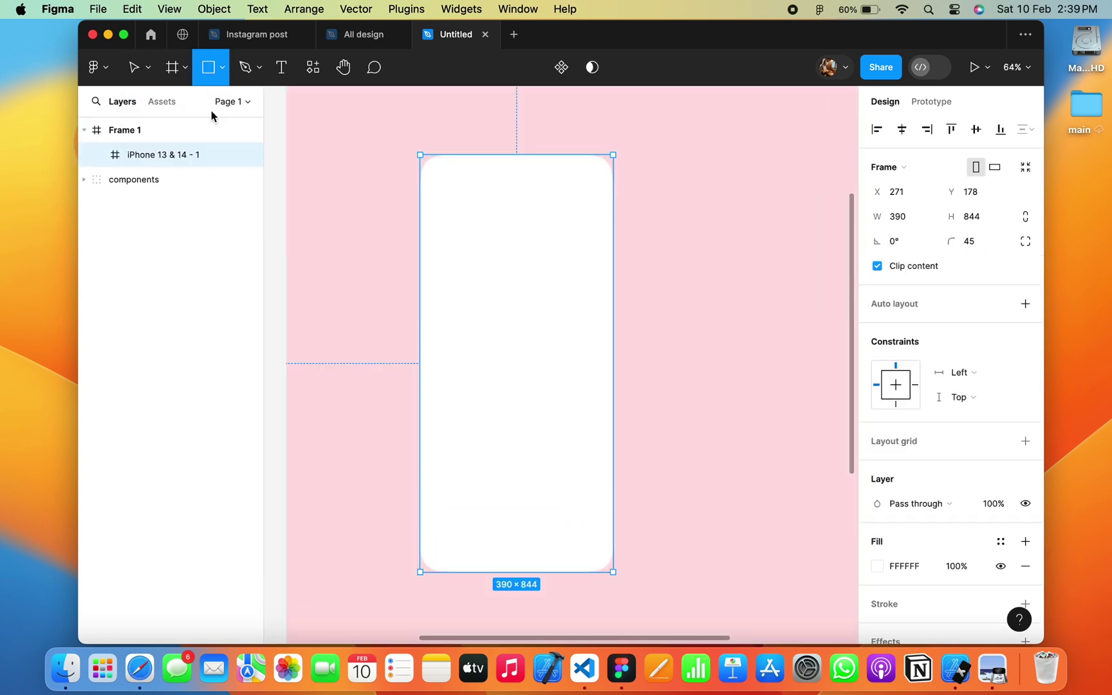
mouse_move(425, 161)
left_mouse_down()
mouse_move(615, 319)
mouse_move(614, 336)
left_mouse_up()
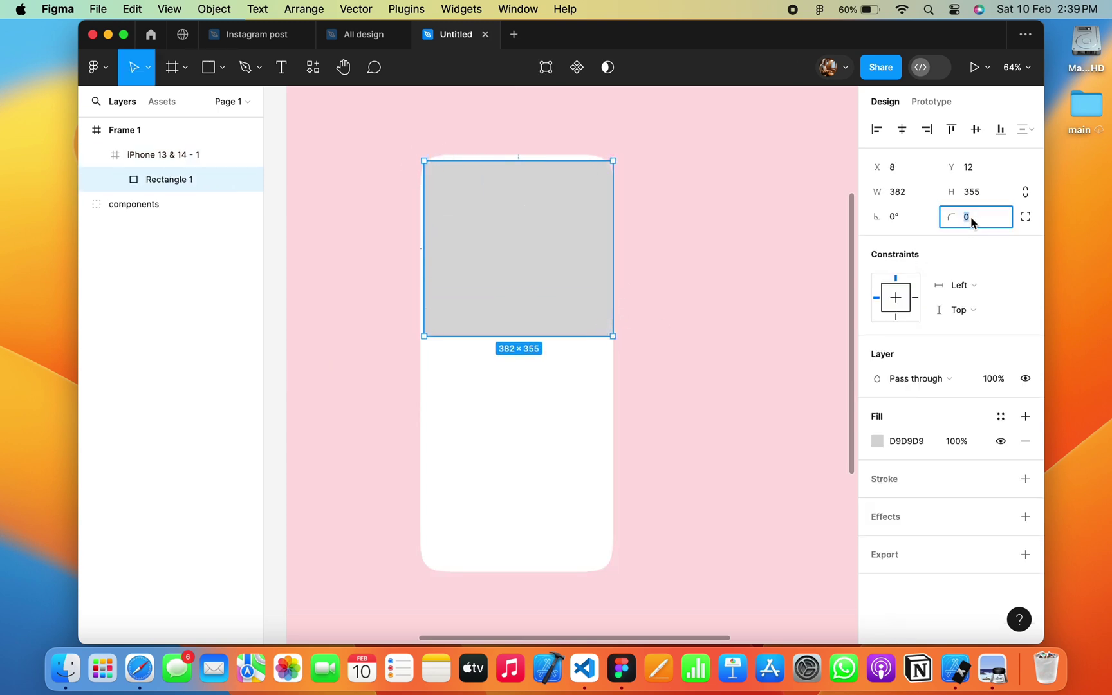
type("45")
left_click_drag(542, 292, 540, 289)
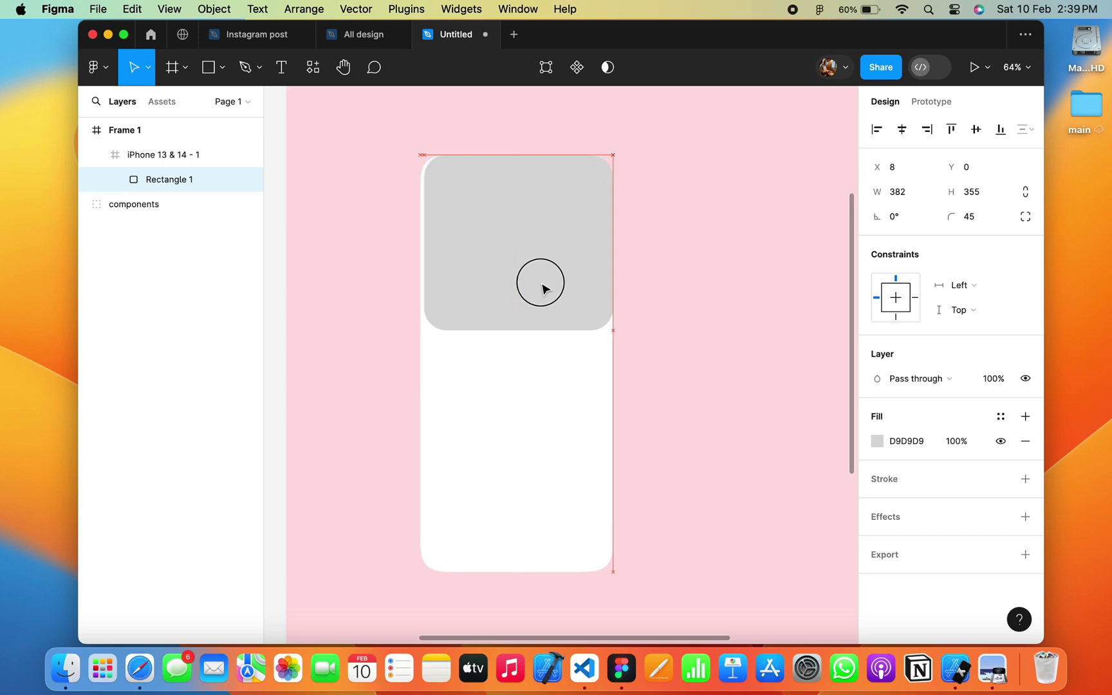
mouse_move(163, 154)
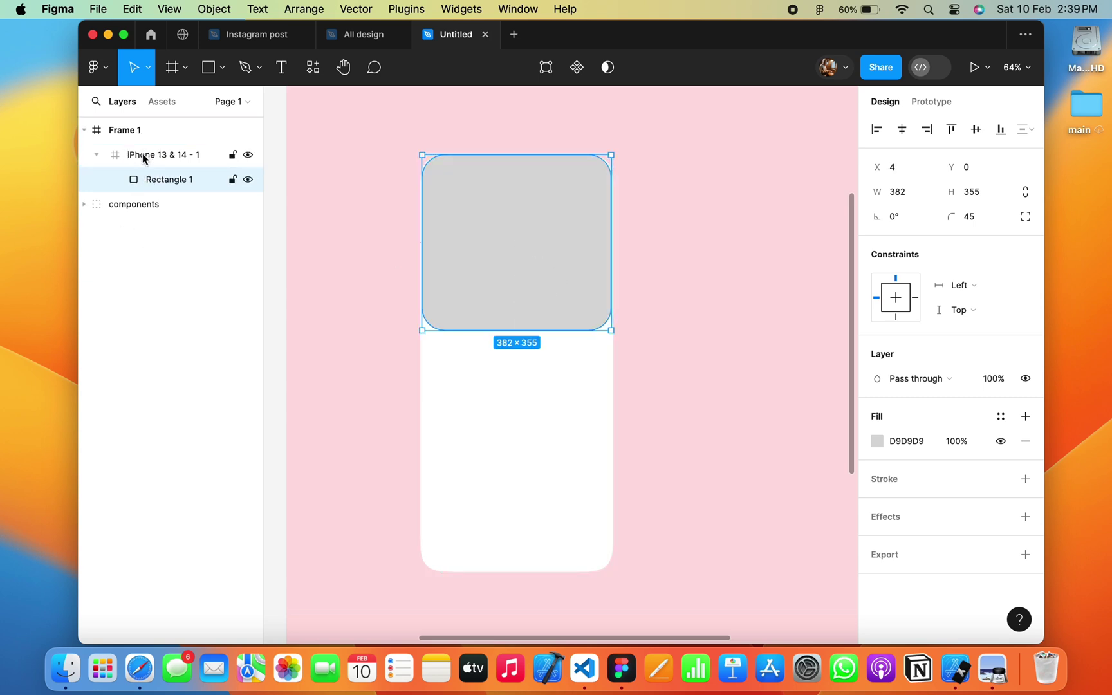
left_click(665, 311)
Resize the rectangle to 396×365 and centre it horizontally in the screen.
left_click(603, 310)
left_click_drag(612, 330, 613, 330)
left_click(901, 130)
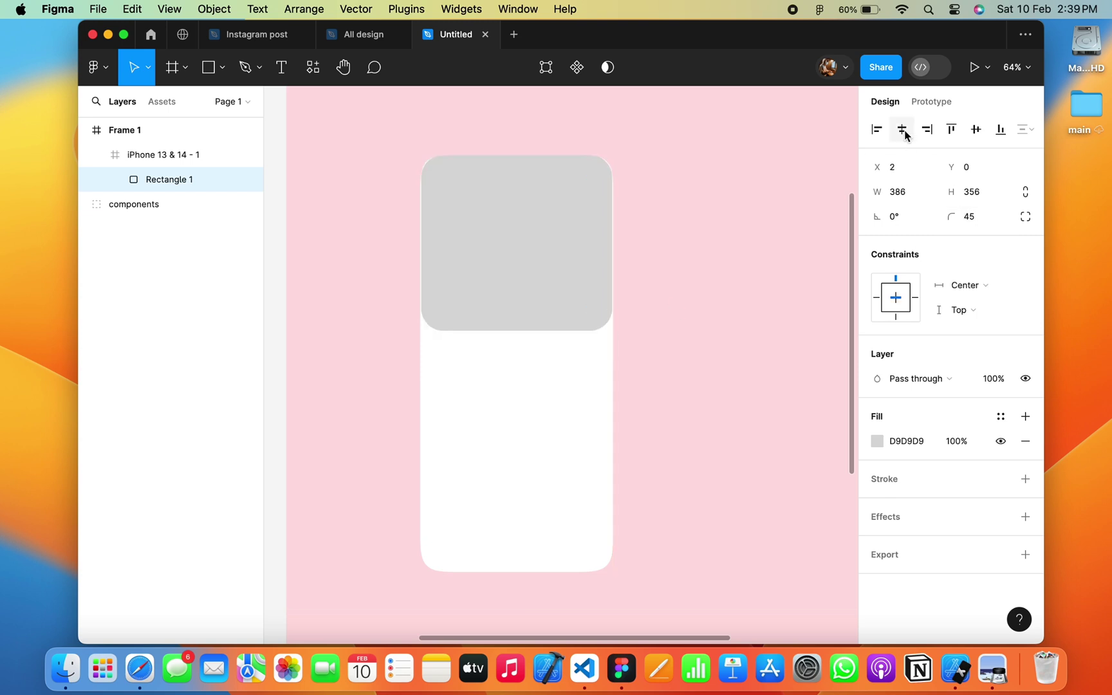
left_click_drag(611, 332, 616, 335)
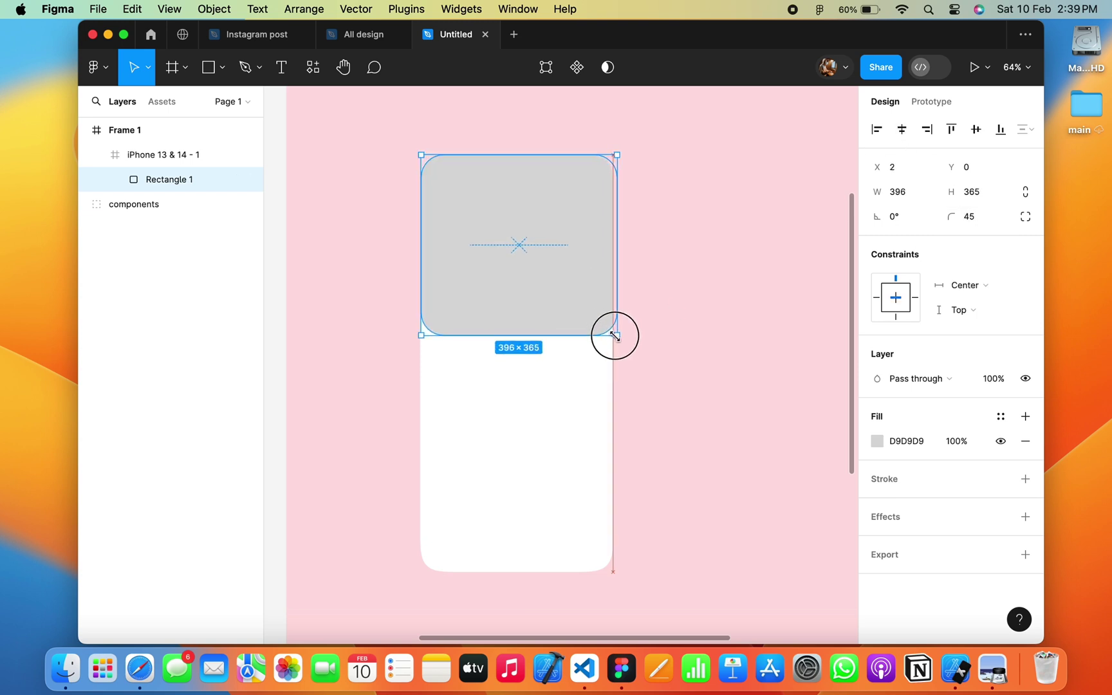
left_click(904, 131)
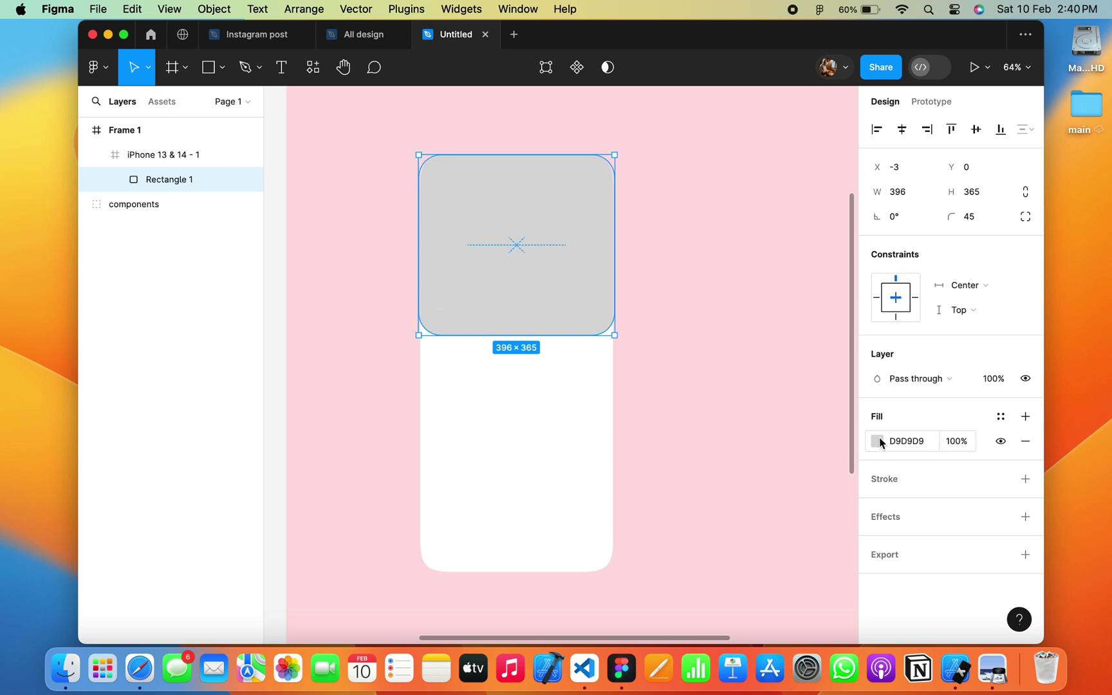
left_click(877, 441)
Fill the top rectangle with the darker circle's stronger pink.
left_click(727, 557)
left_click(715, 300)
scroll(711, 308, "down", 3)
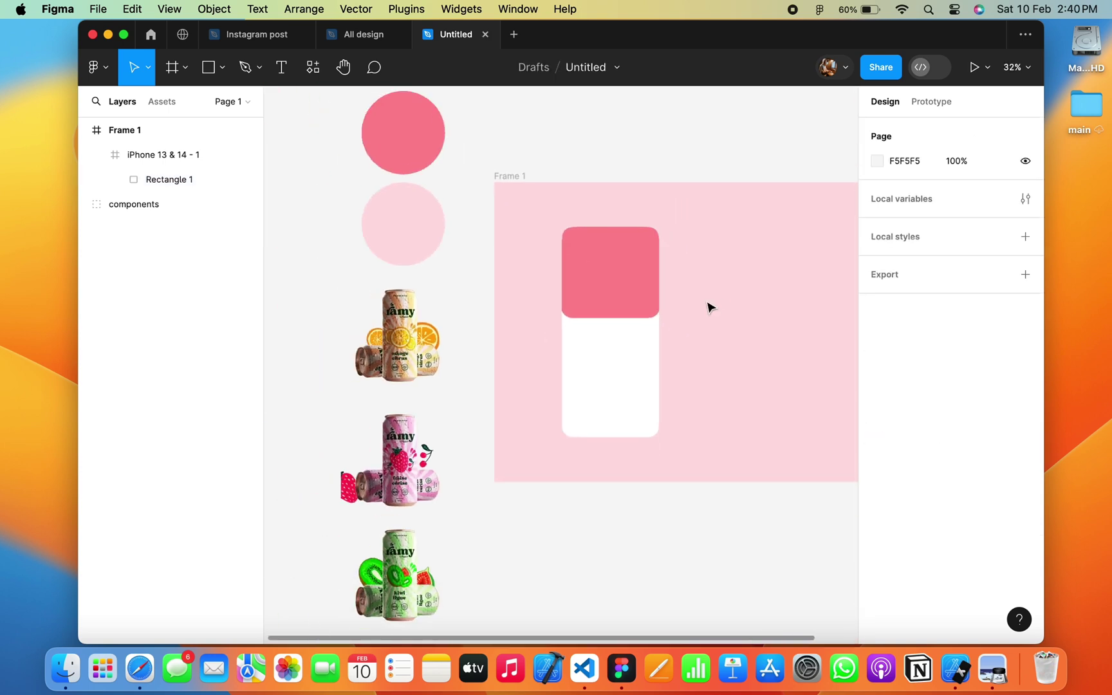
scroll(710, 307, "down", 2)
scroll(710, 308, "right", 1)
scroll(710, 307, "up", 5)
scroll(634, 352, "up", 3)
Adjust the pink top card's height, making it taller then slightly shorter.
left_click(533, 449)
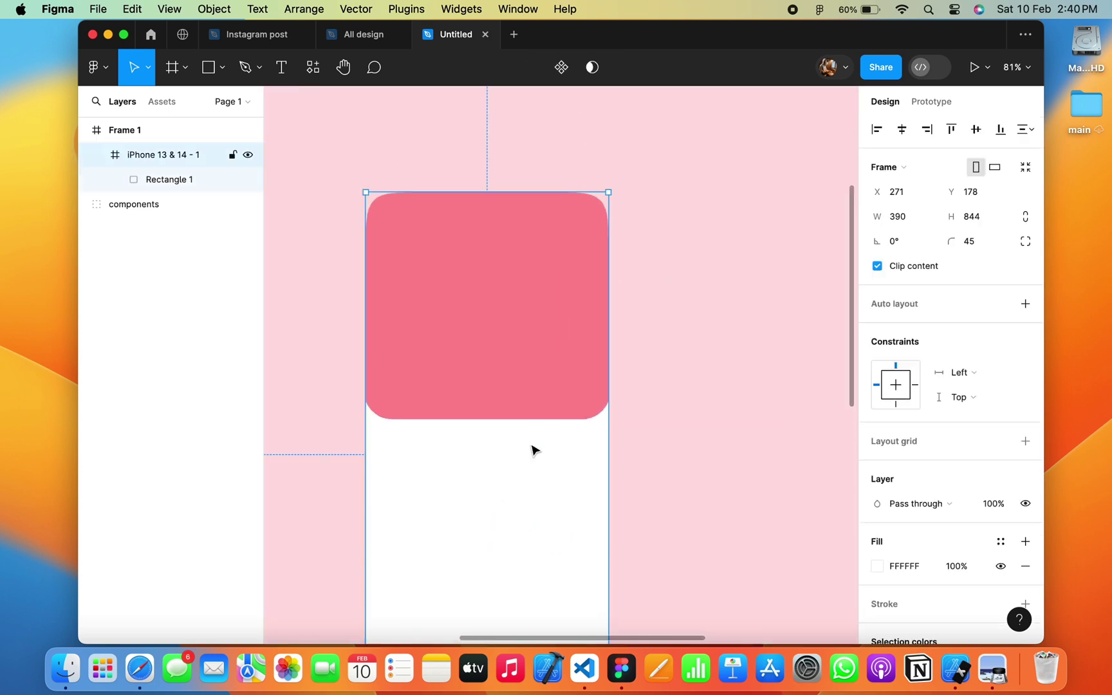
left_click(527, 376)
left_click_drag(527, 418, 526, 441)
scroll(527, 395, "down", 3)
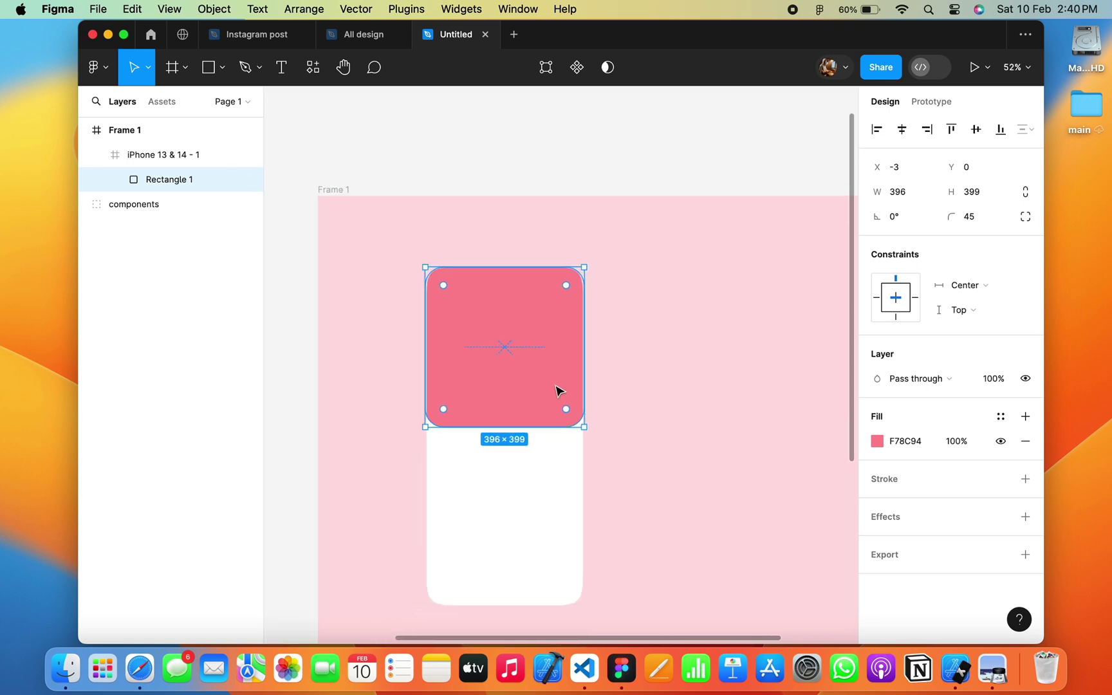
scroll(558, 389, "down", 2)
left_click_drag(485, 331, 485, 318)
left_click(657, 301)
scroll(657, 301, "down", 5)
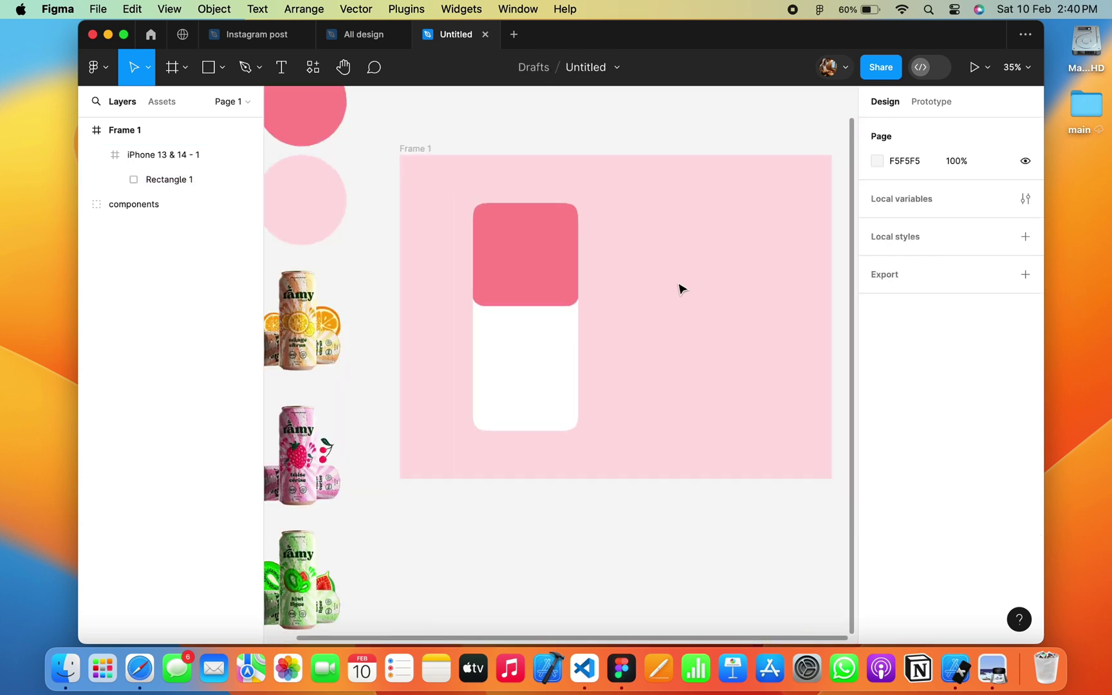
scroll(692, 282, "right", 3)
scroll(692, 281, "up", 3)
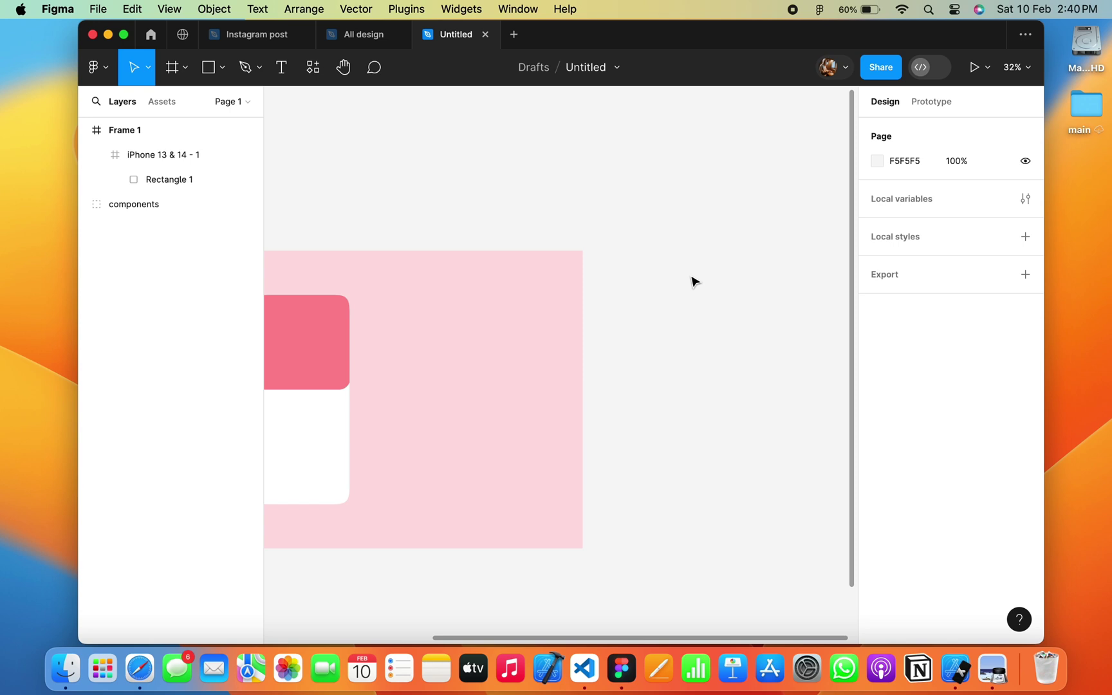
scroll(692, 281, "left", 2)
scroll(692, 281, "left", 3)
scroll(693, 281, "up", 2)
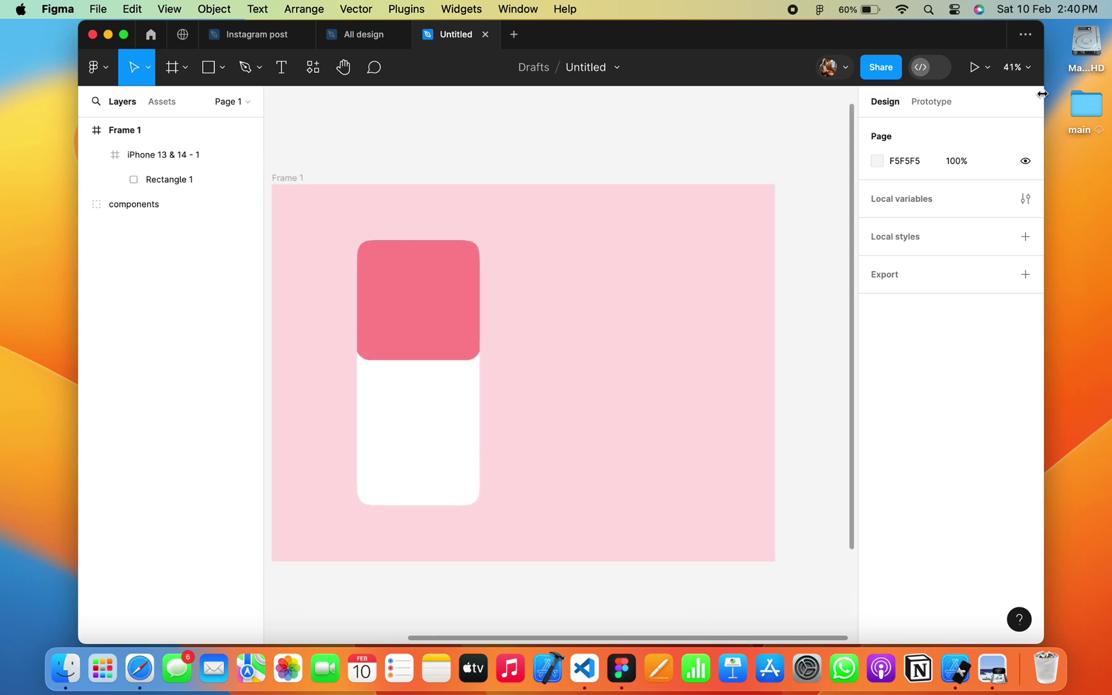
Open and close the Local variables window.
left_click(1023, 199)
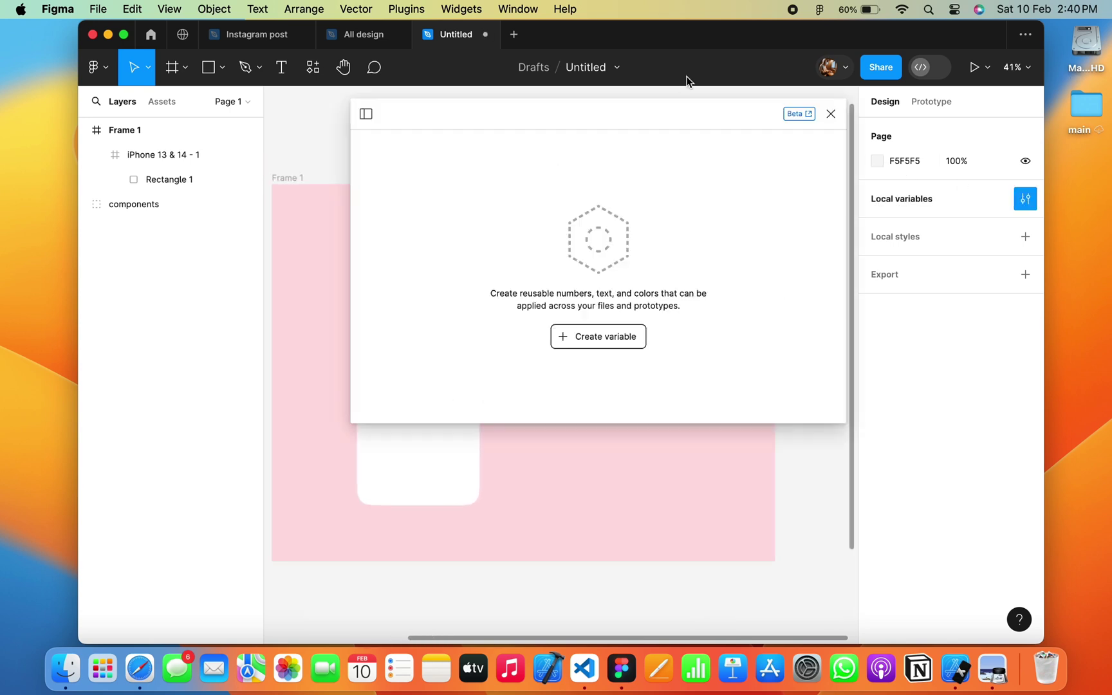
left_click(830, 113)
scroll(559, 333, "left", 5)
scroll(556, 332, "right", 1)
scroll(556, 335, "right", 1)
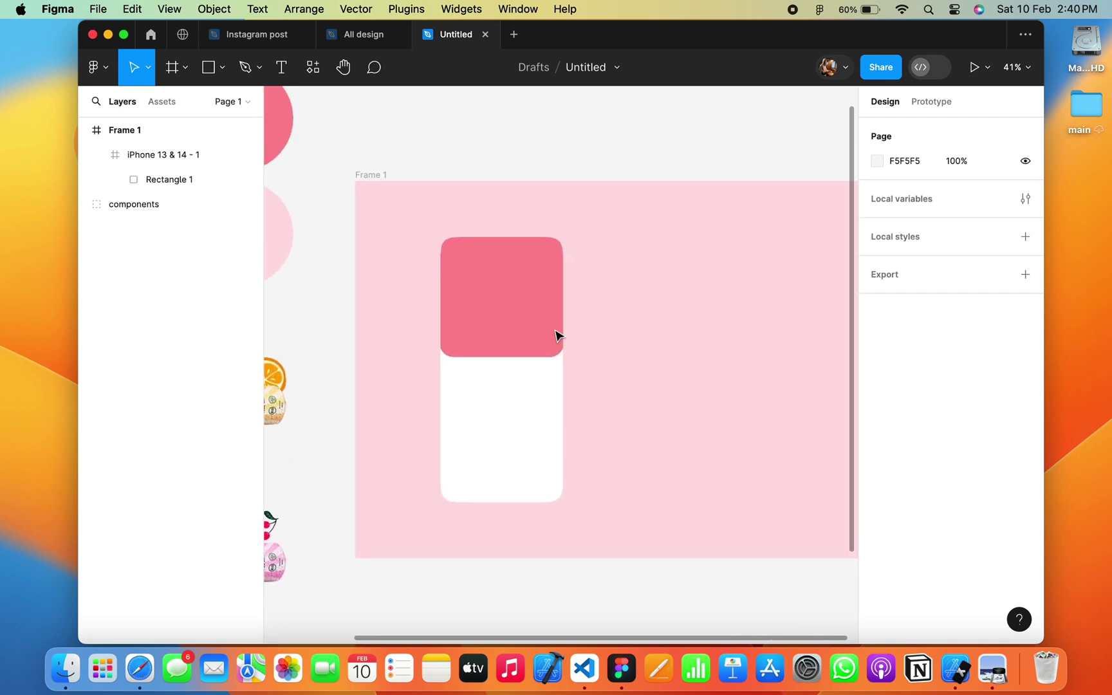
Shift the iPhone 13 & 14 - 1 frame to the right within Frame 1.
left_click(471, 249)
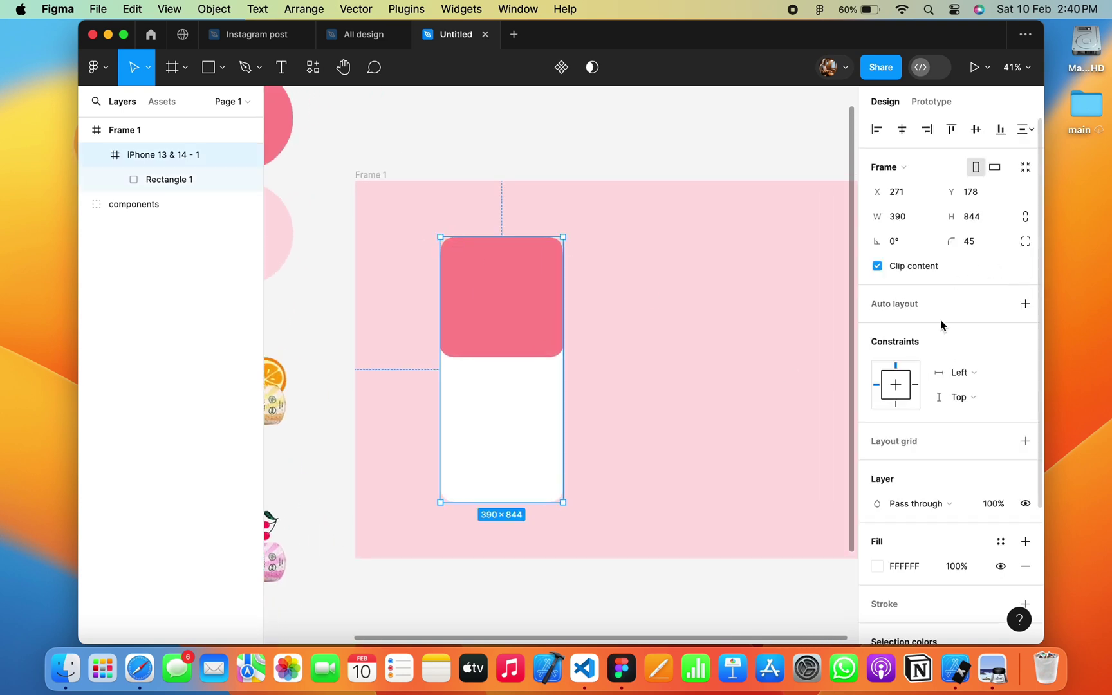
left_click(499, 211)
scroll(498, 211, "down", 1)
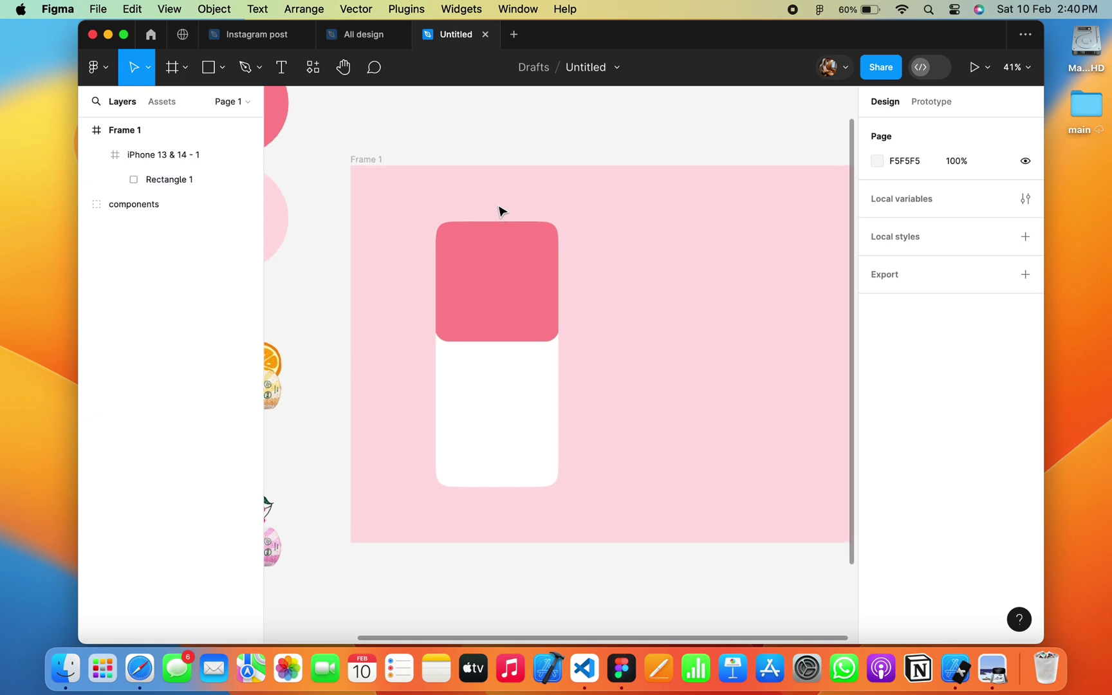
left_click(512, 308)
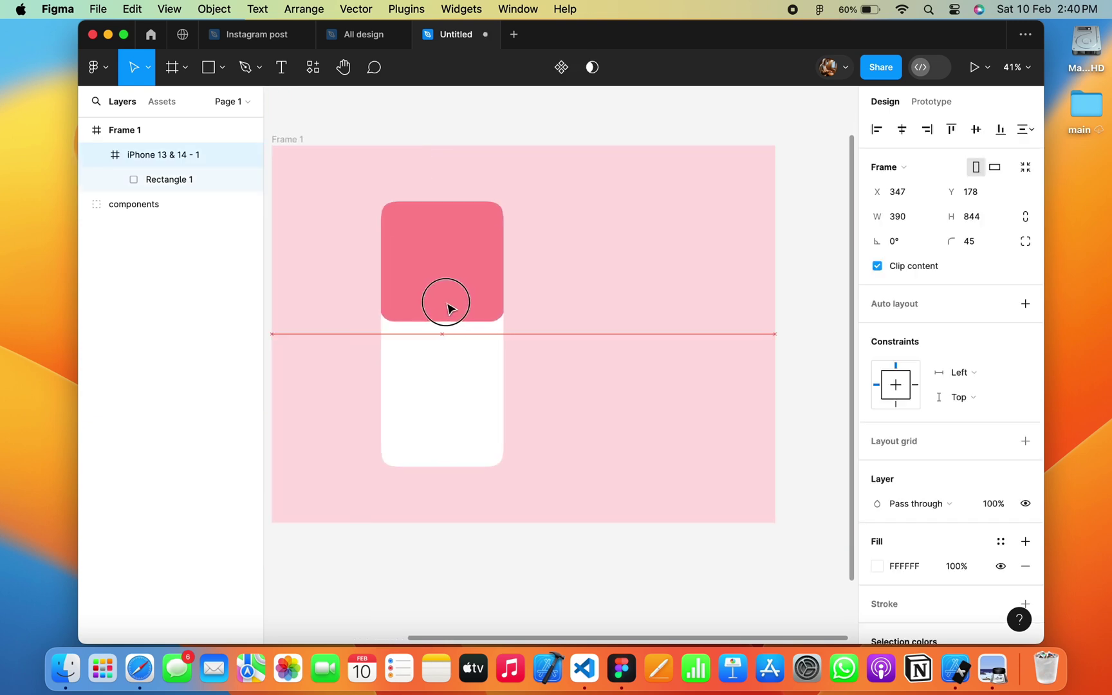
left_click_drag(517, 320, 446, 319)
scroll(447, 309, "up", 3)
Select the strawberry Ramy can image (RAMY_juice-2) in the components group.
left_click(649, 303)
scroll(695, 273, "down", 2)
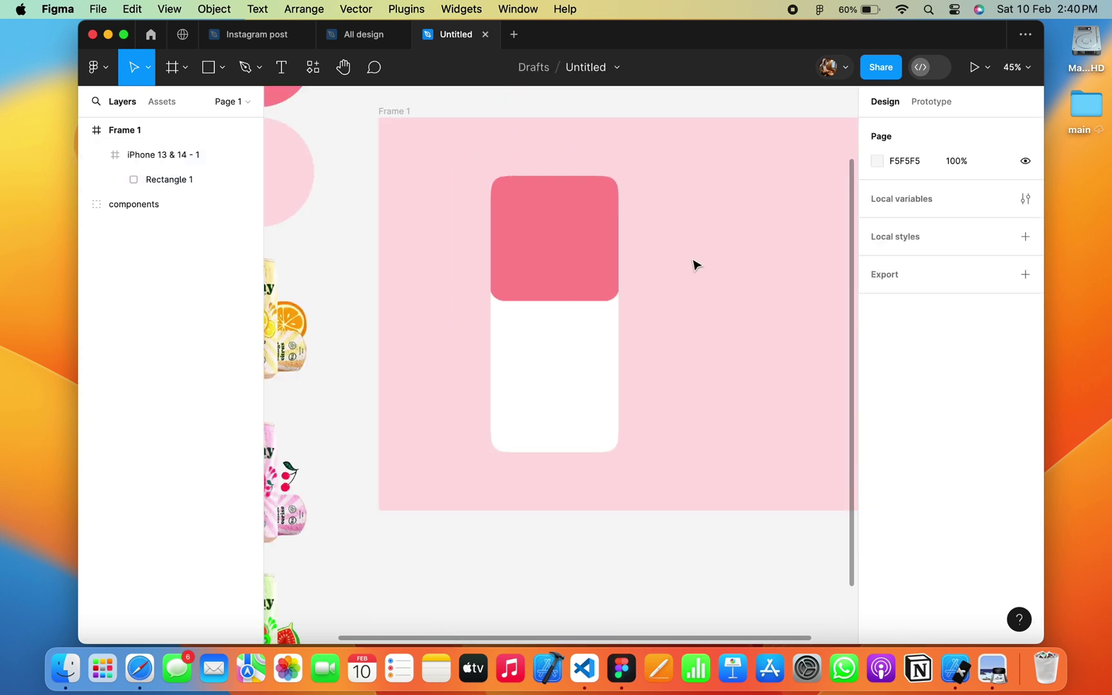
scroll(695, 273, "left", 3)
scroll(695, 273, "down", 2)
Place the RAMY_juice-2 can image centred on the pink card at 344×344.
mouse_move(380, 395)
left_mouse_down()
mouse_move(432, 388)
mouse_move(619, 283)
left_mouse_up()
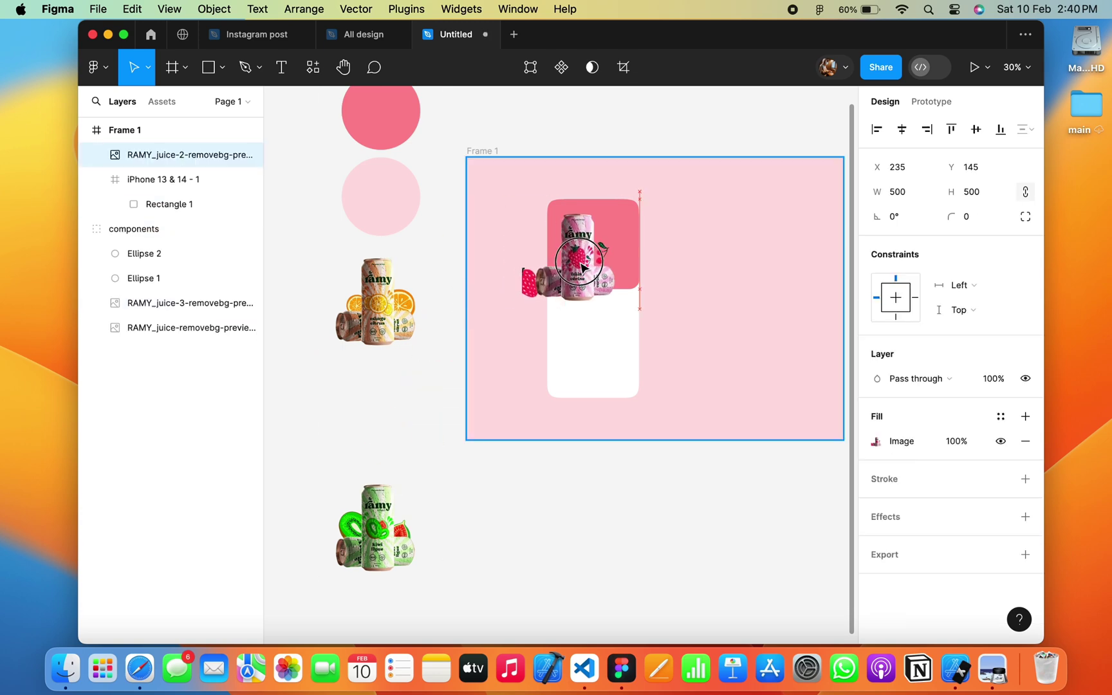
left_click_drag(683, 319, 677, 314)
scroll(677, 314, "up", 5)
left_click_drag(757, 358, 690, 283)
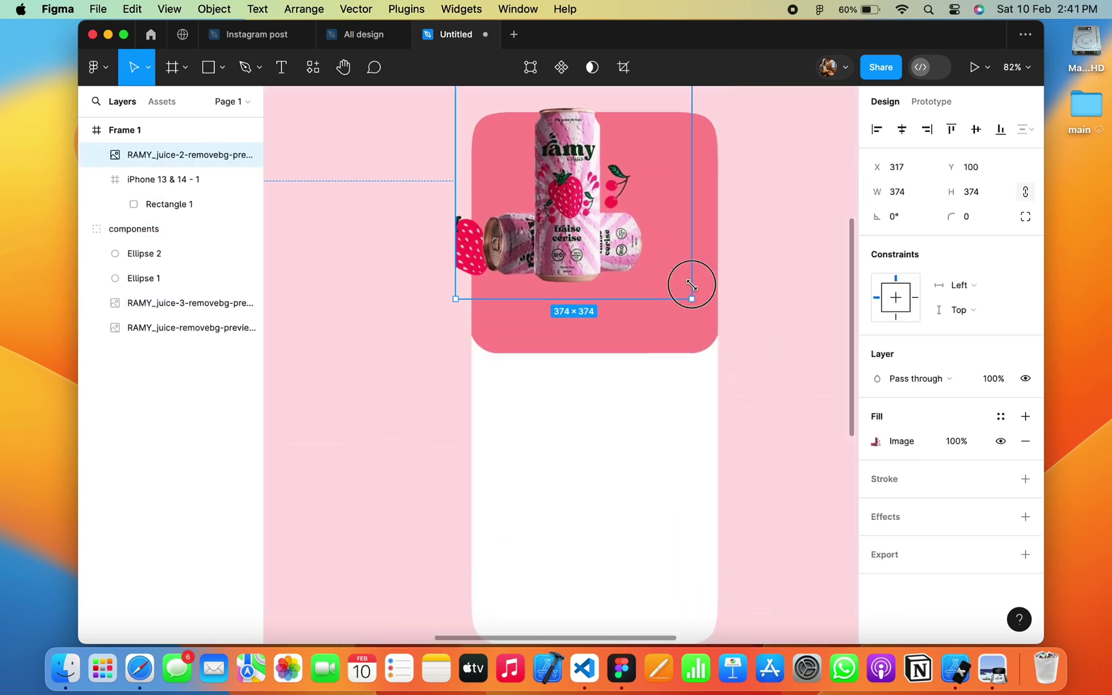
left_click_drag(600, 231, 654, 287)
left_click_drag(726, 340, 707, 317)
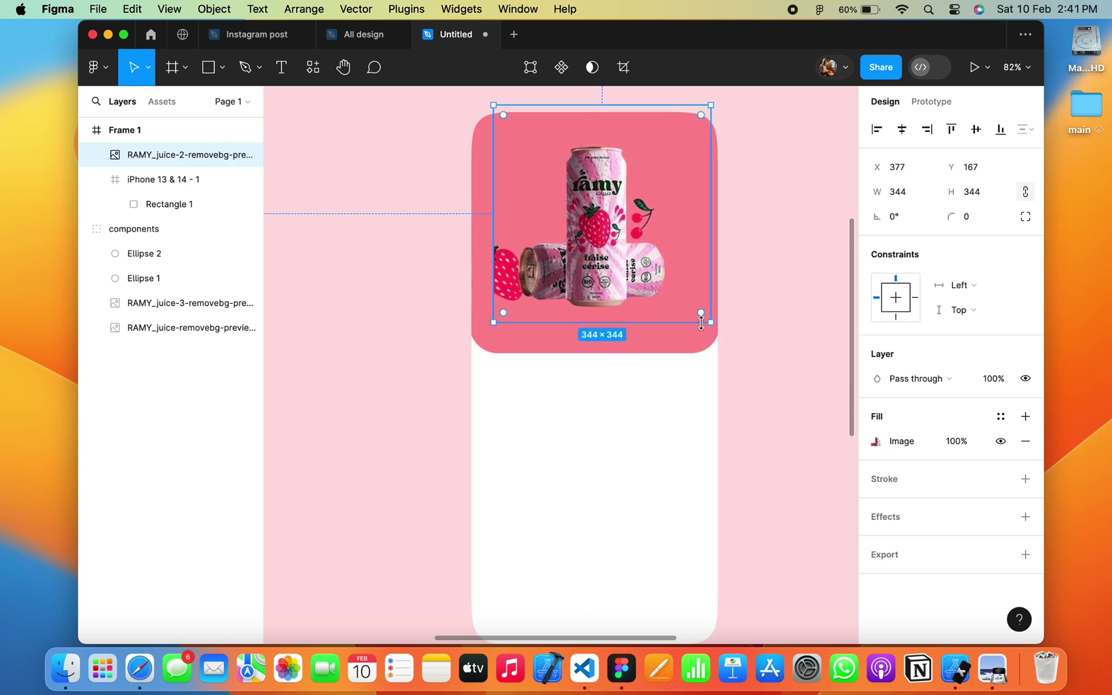
left_click_drag(597, 242, 598, 250)
left_click(746, 291)
Try and undo a drop shadow on the can, then draw a small 47×47 square at the card's bottom-right.
scroll(745, 291, "right", 2)
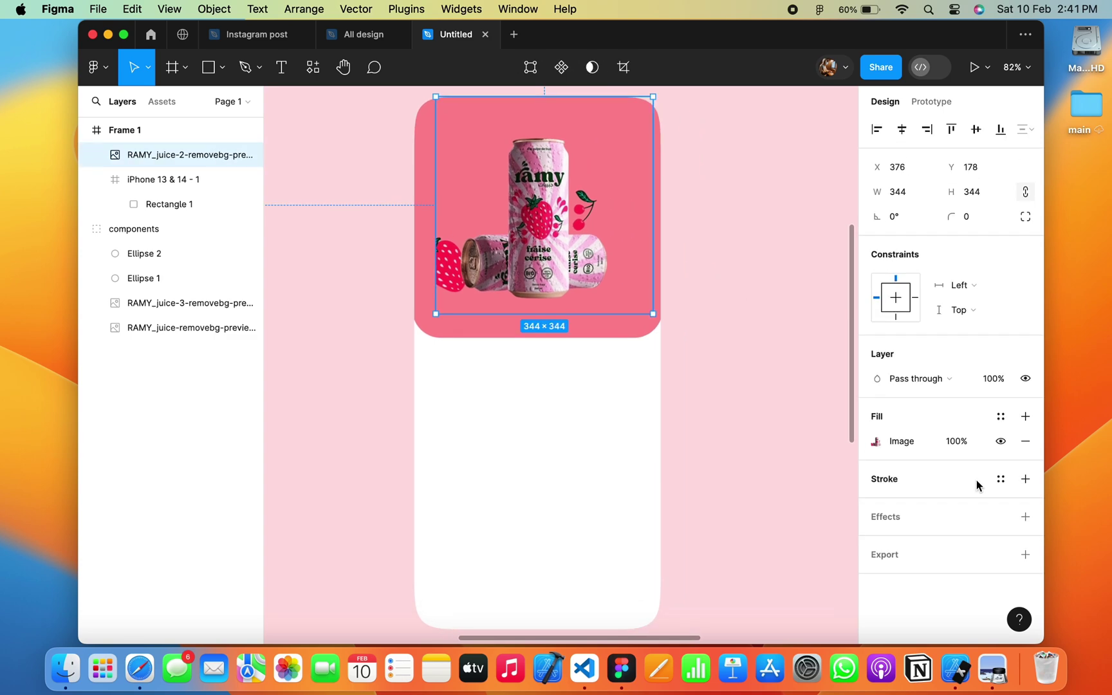
left_click(1000, 517)
left_click(1014, 507)
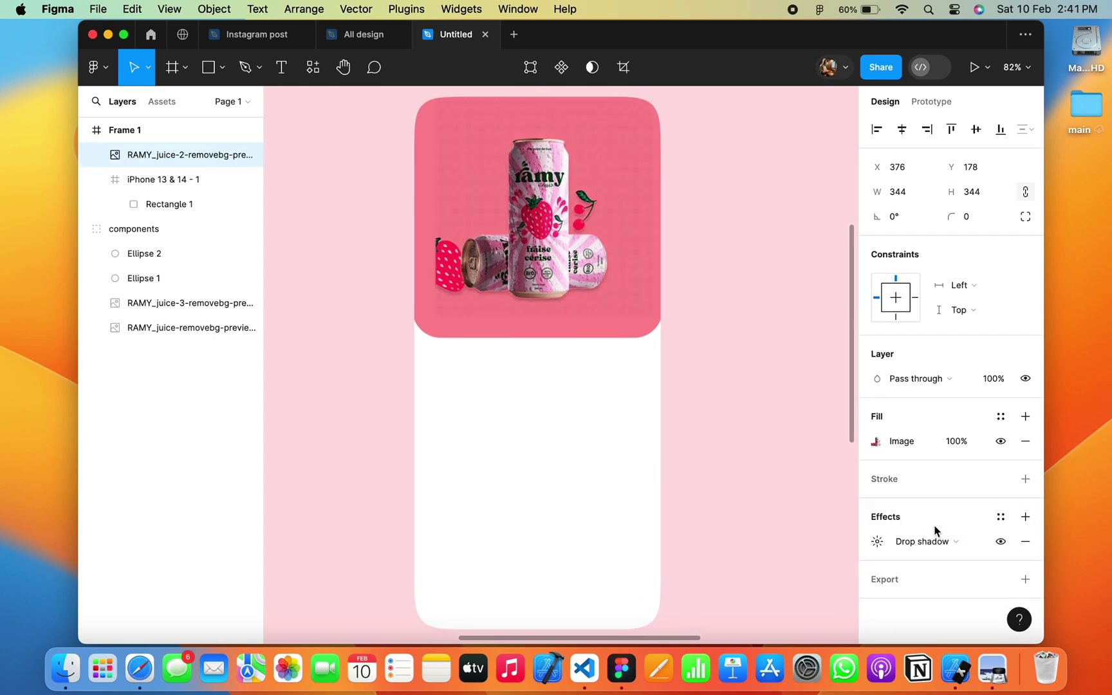
left_click(878, 541)
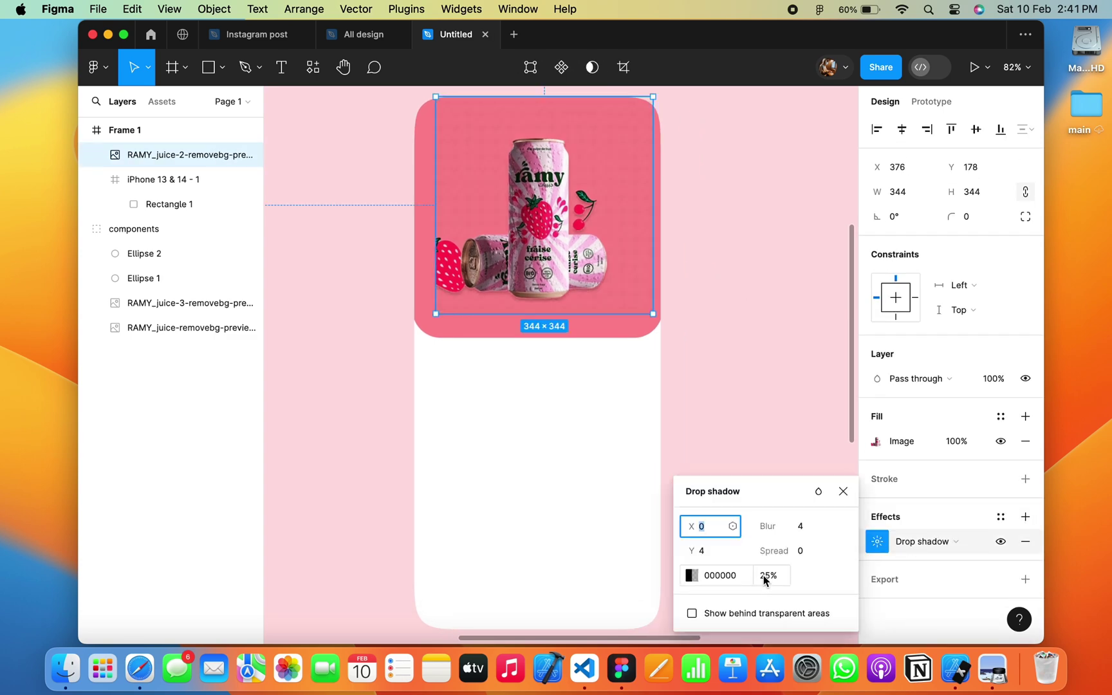
left_click_drag(764, 580, 764, 576)
key("ctrl+z")
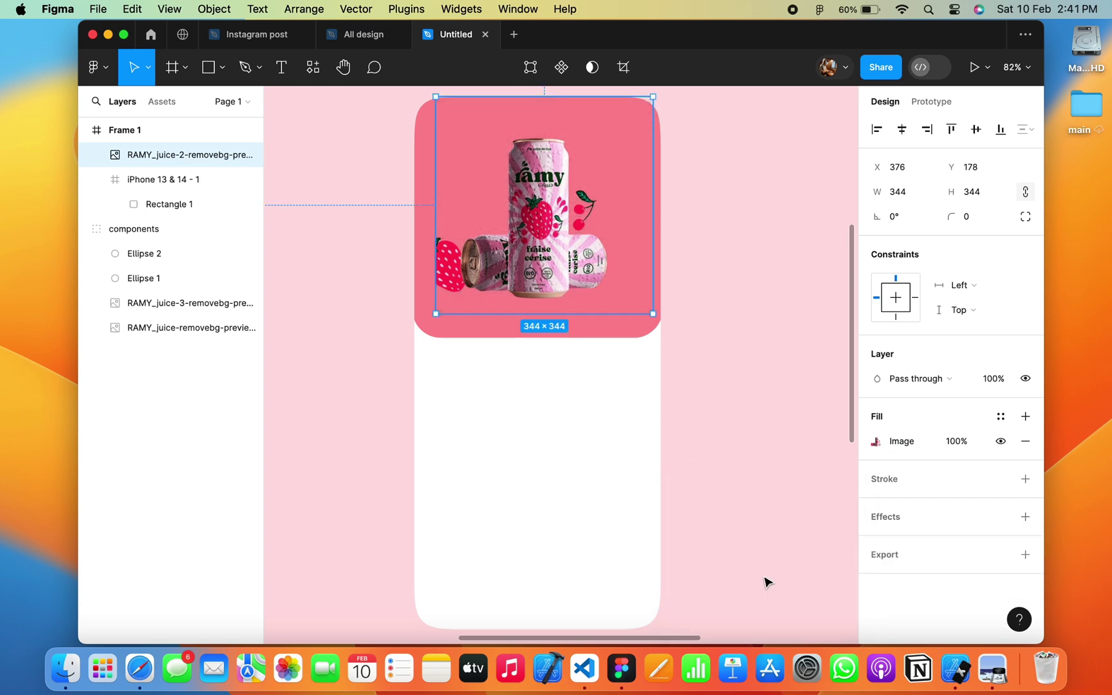
left_click(683, 449)
key("r")
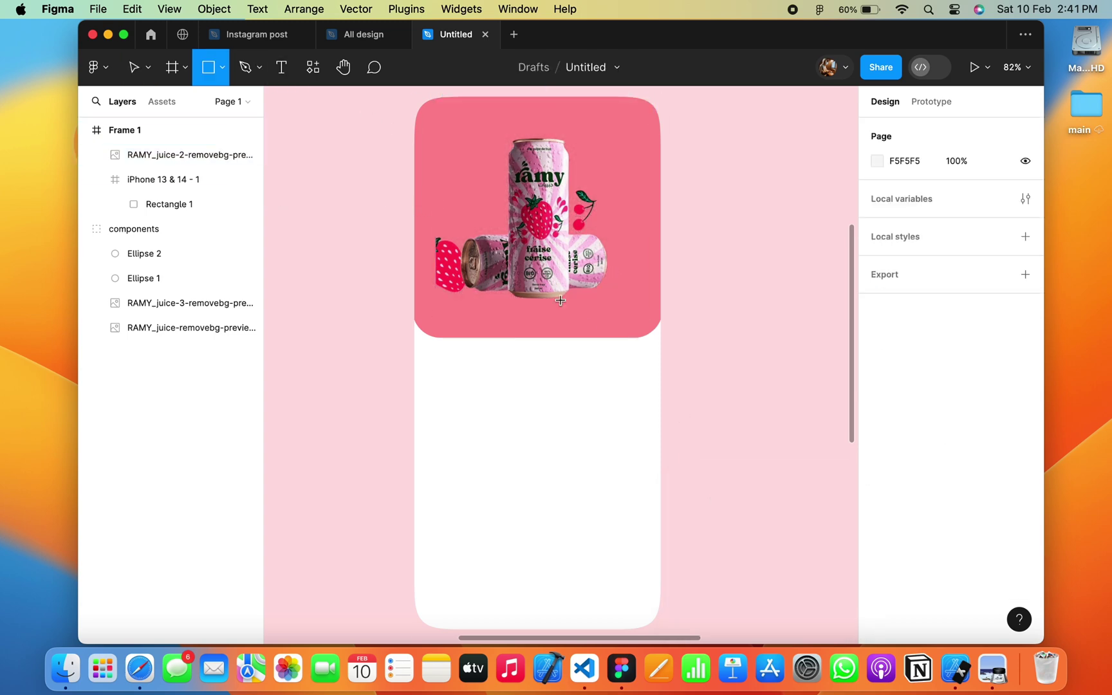
left_click_drag(590, 328, 640, 349)
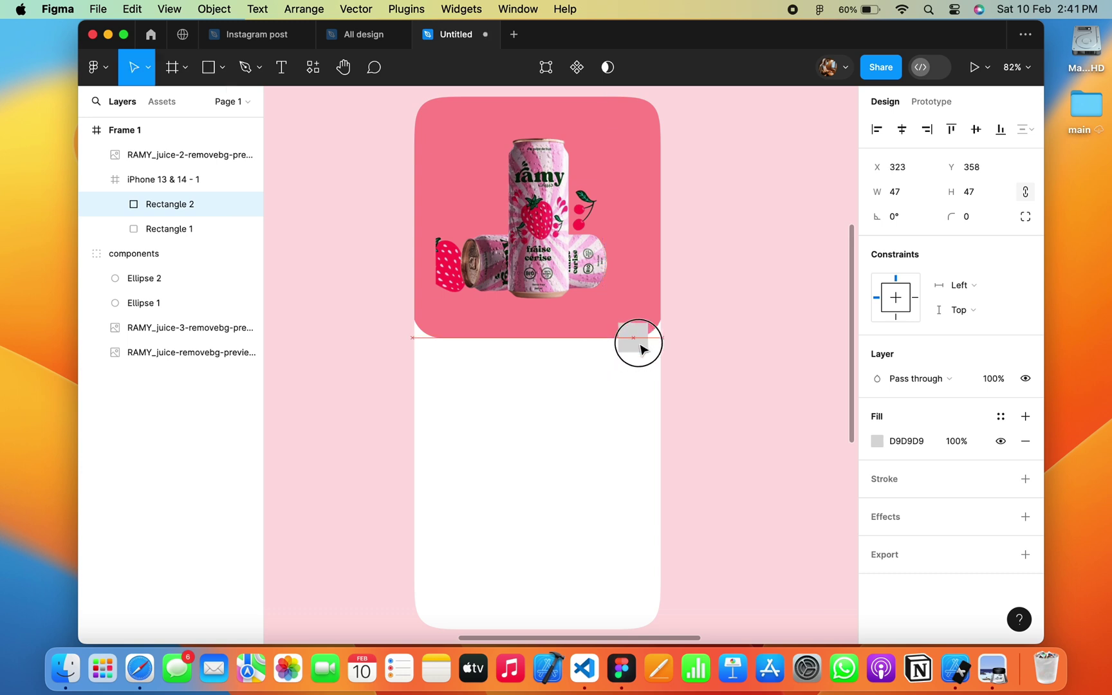
Give the small square a 12 corner radius, after first trying 25.
left_click(968, 217)
type("25")
key("Return")
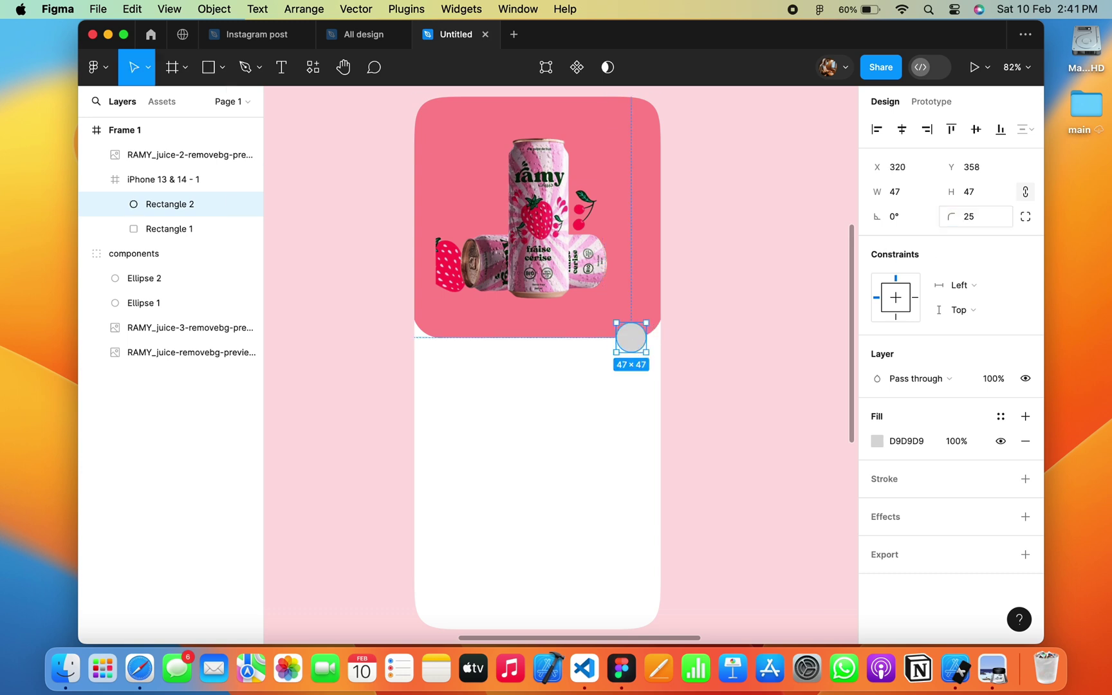
left_click_drag(969, 220, 968, 217)
type("12")
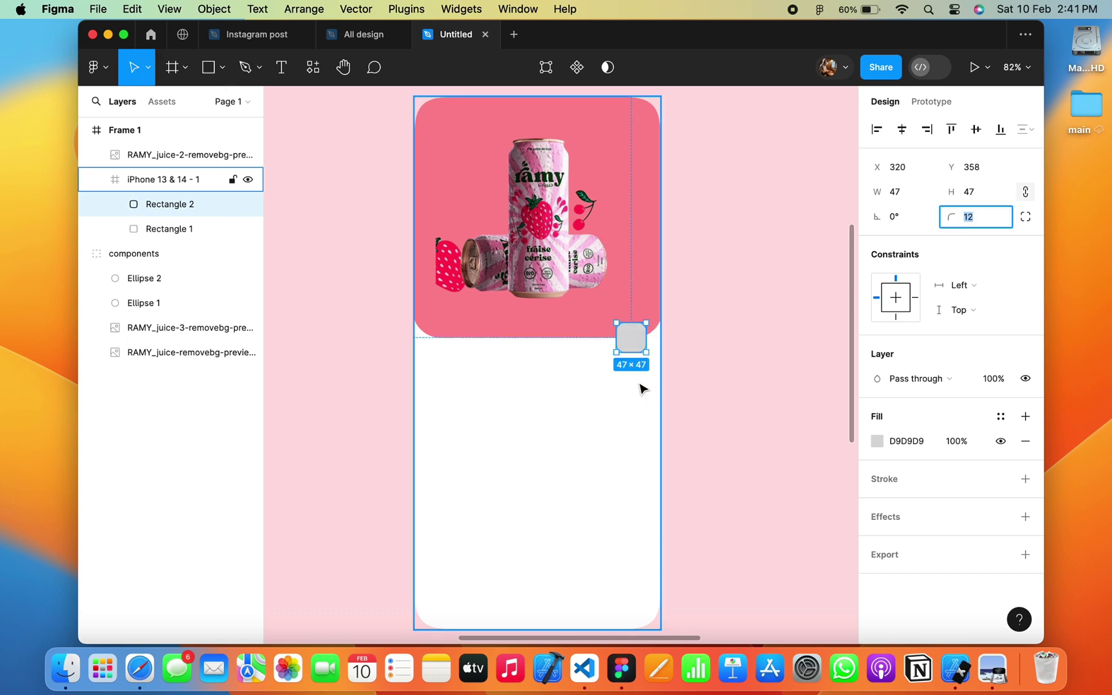
Fill the square white FFFFFF, after trying FFE0E2, and enlarge it slightly.
left_click(876, 441)
type("FFE0E2")
key("Return")
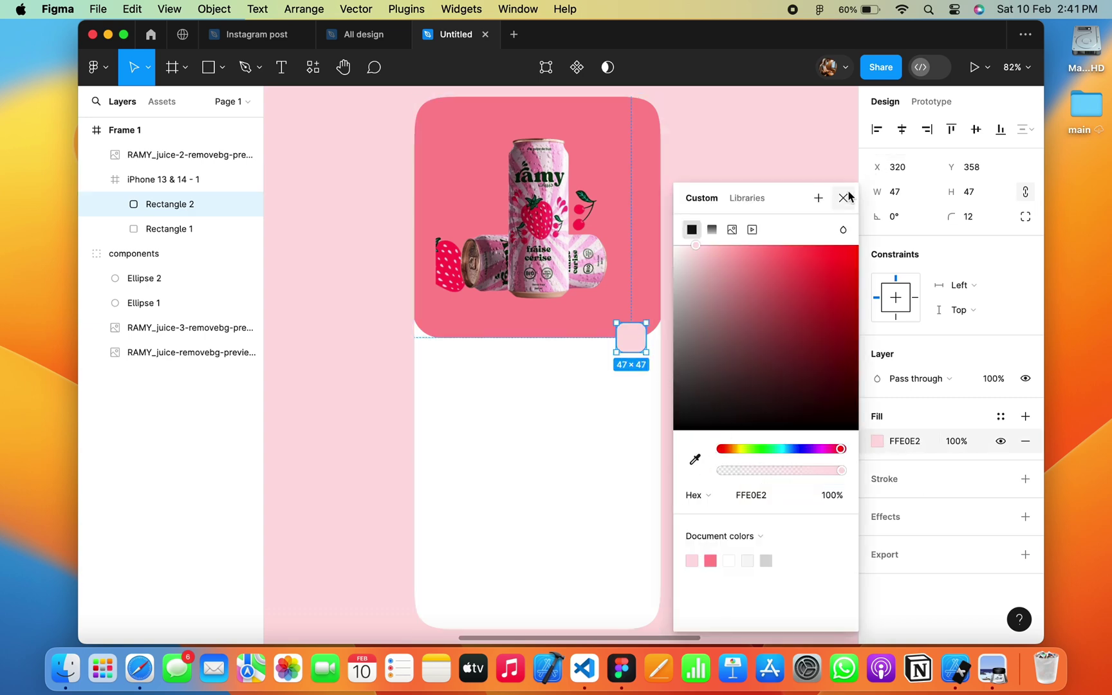
left_click(847, 197)
left_click_drag(643, 350, 649, 355)
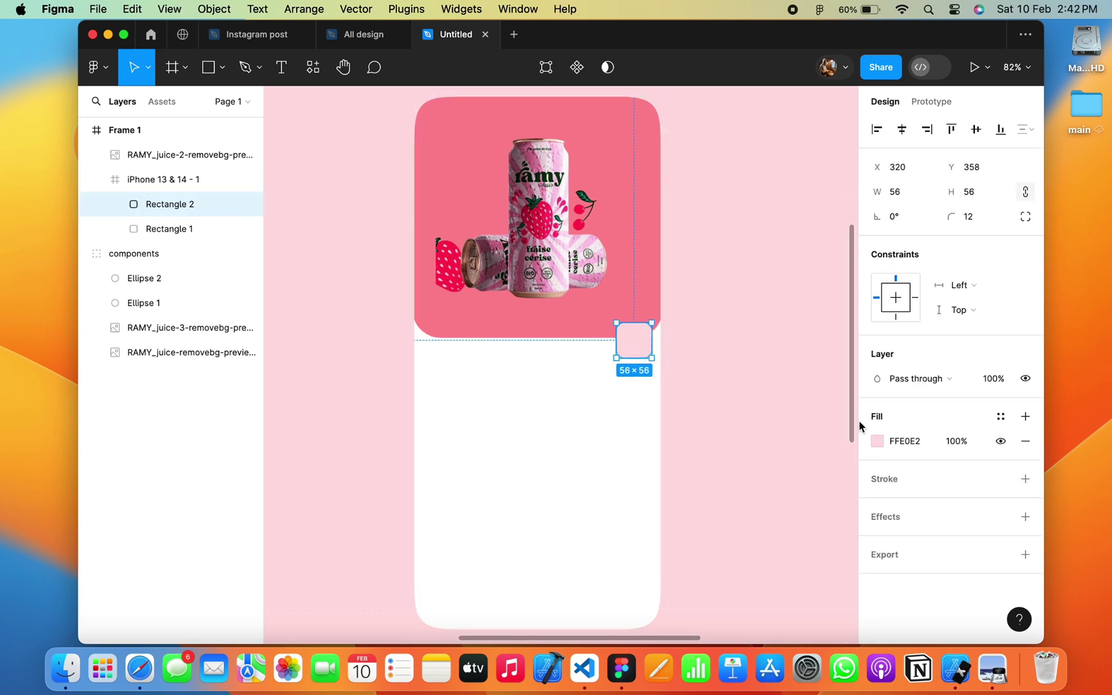
left_click(876, 441)
left_click_drag(735, 290, 643, 245)
left_click(843, 197)
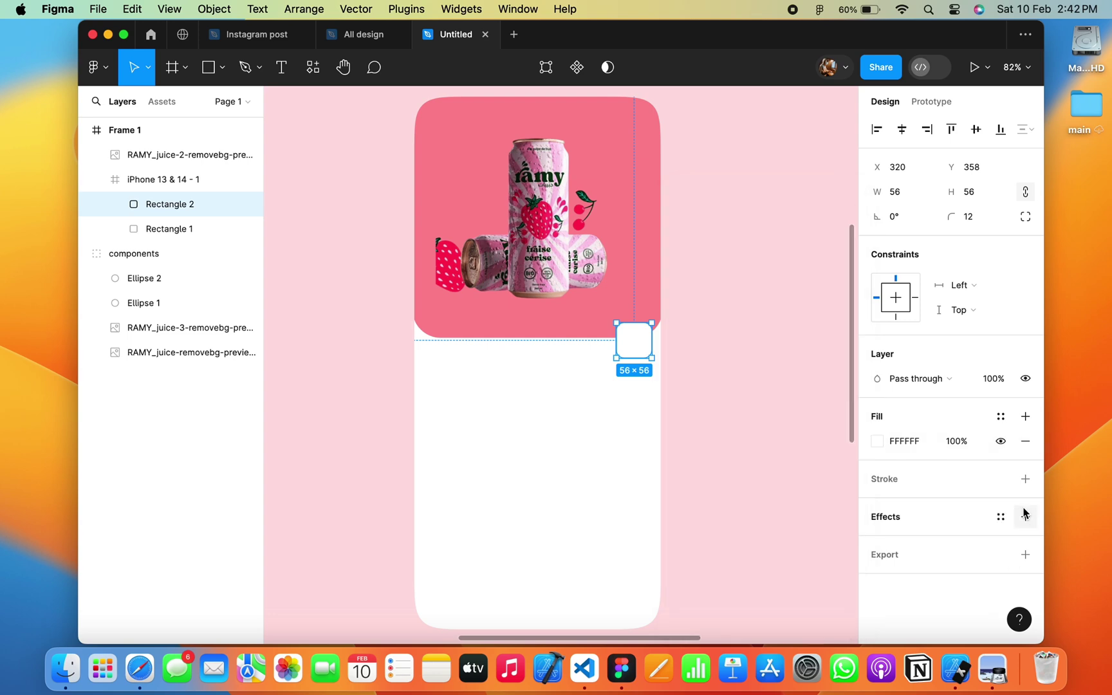
Add a soft drop shadow to the white square with a larger offset and blur.
left_click(1025, 517)
left_click(876, 541)
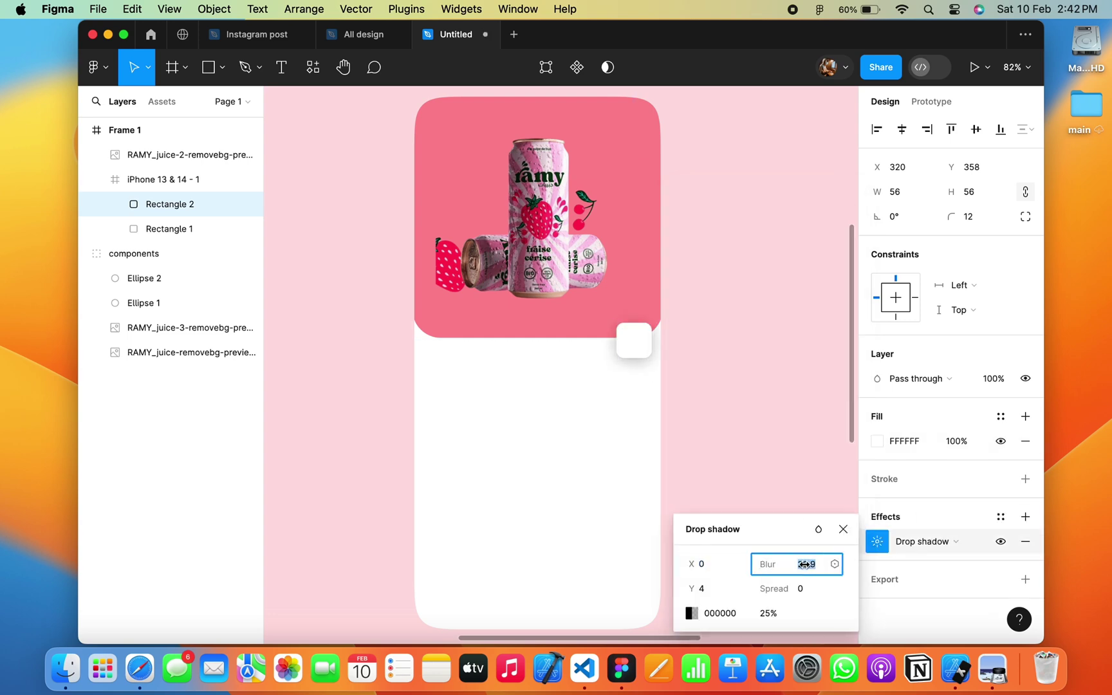
left_click_drag(693, 589, 710, 589)
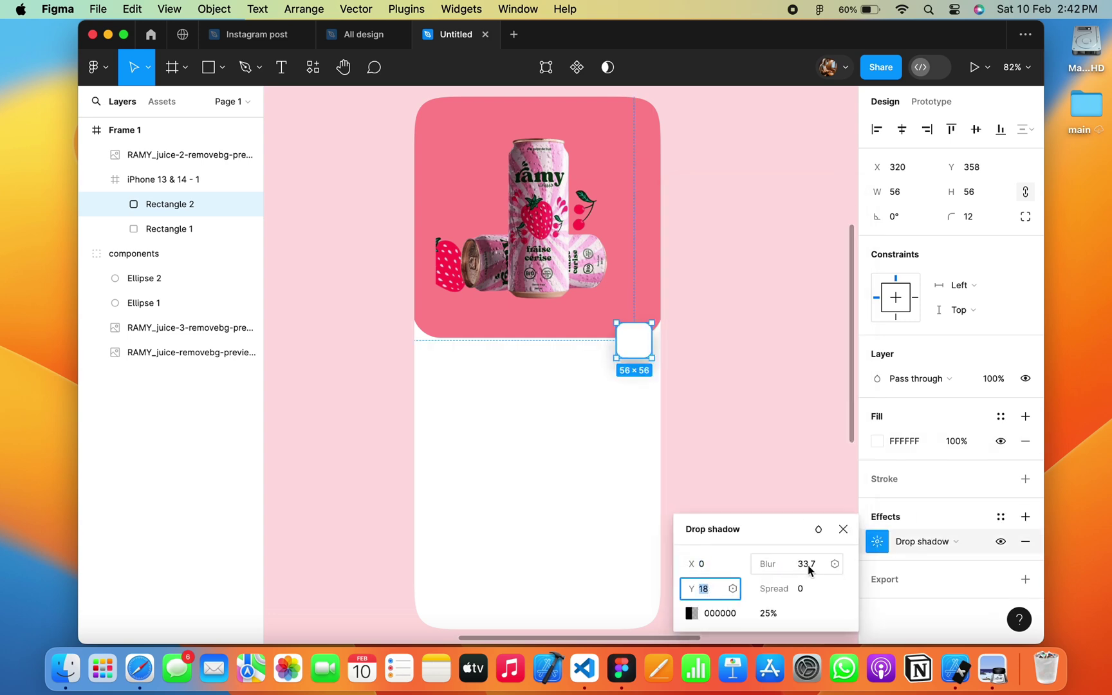
left_click_drag(809, 569, 808, 565)
left_click(714, 592)
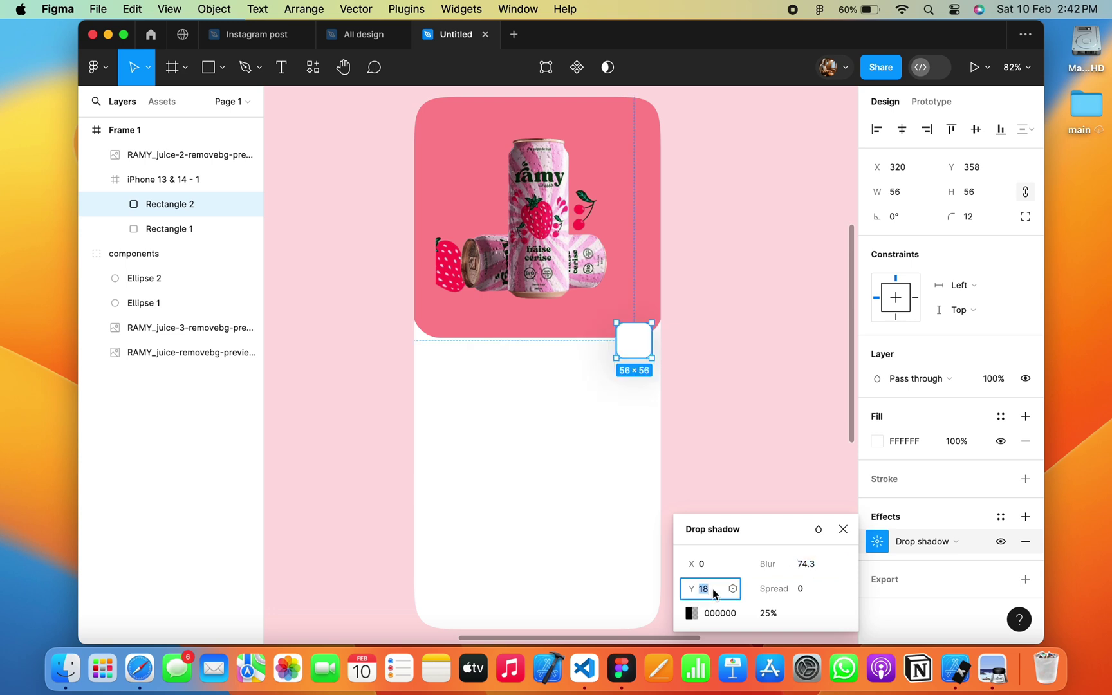
type("10")
scroll(519, 411, "up", 5)
scroll(670, 332, "right", 5)
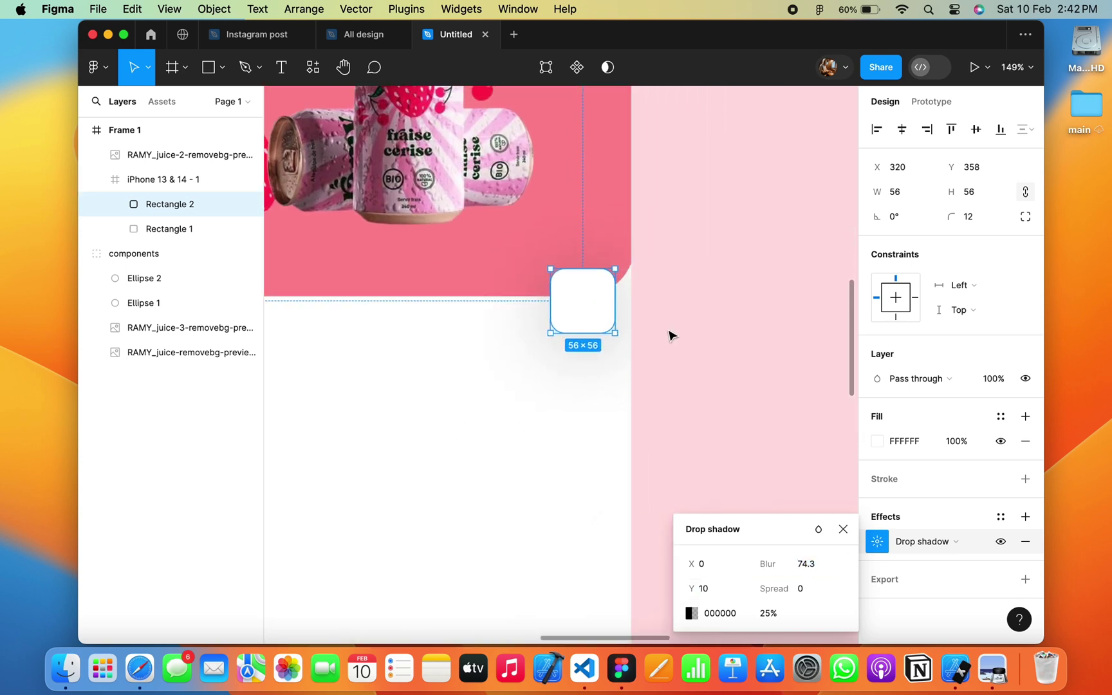
left_click(667, 341)
Reselect and deselect the white shadowed square to check its placement on the card.
scroll(670, 338, "down", 5)
left_click(628, 316)
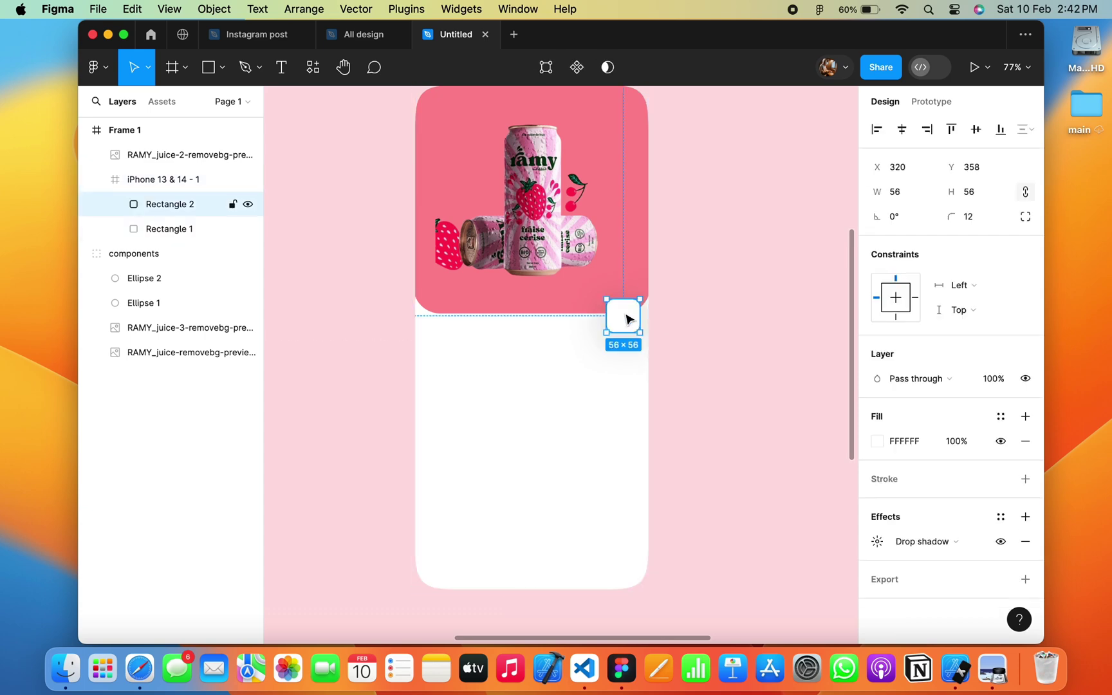
left_click(752, 363)
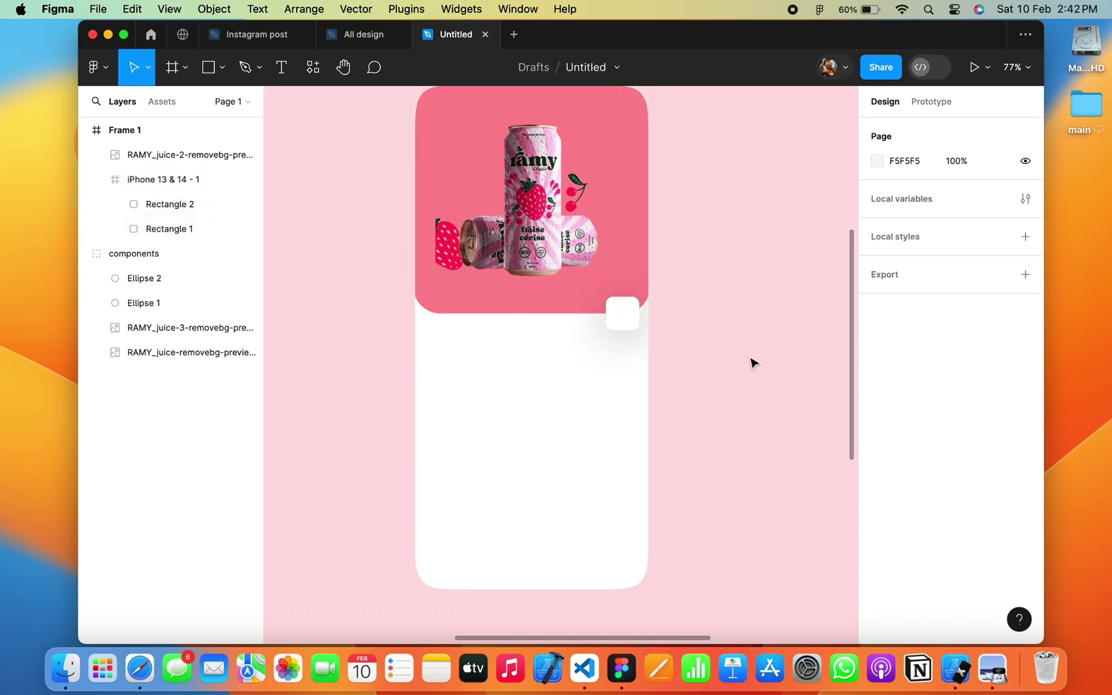
scroll(752, 362, "down", 3)
scroll(752, 363, "up", 3)
scroll(779, 435, "up", 2)
left_click(635, 389)
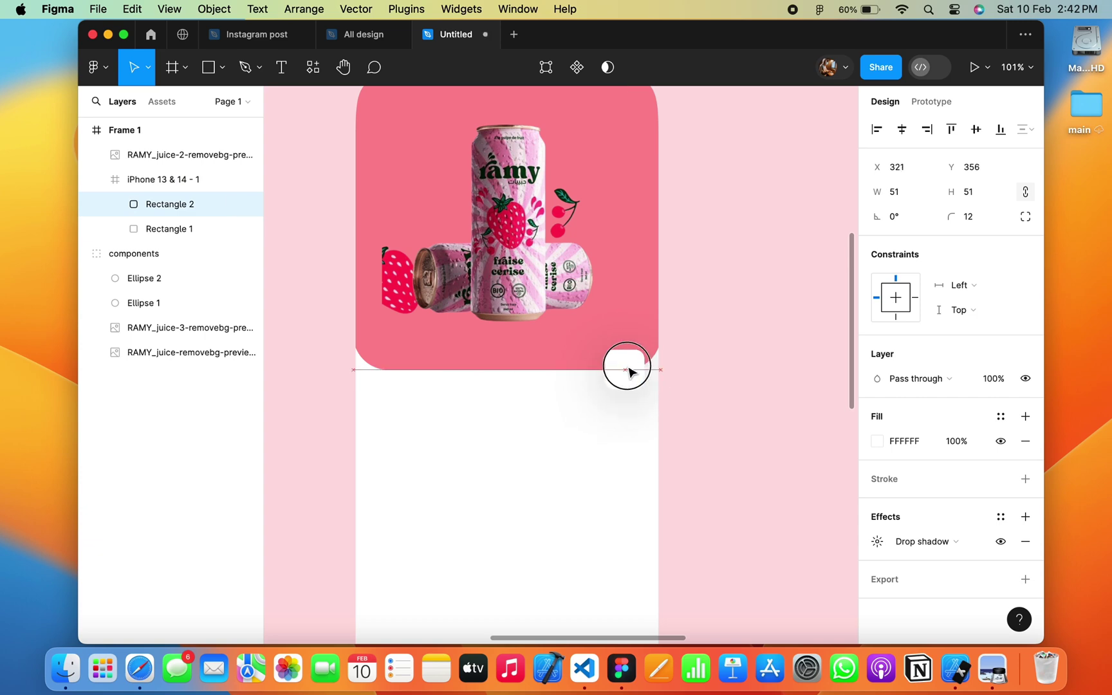
scroll(690, 371, "down", 3)
left_click(691, 371)
Insert the vertical three-dot (ellipsis-v) Font Awesome icon onto the phone screen.
right_click(757, 178)
mouse_move(787, 503)
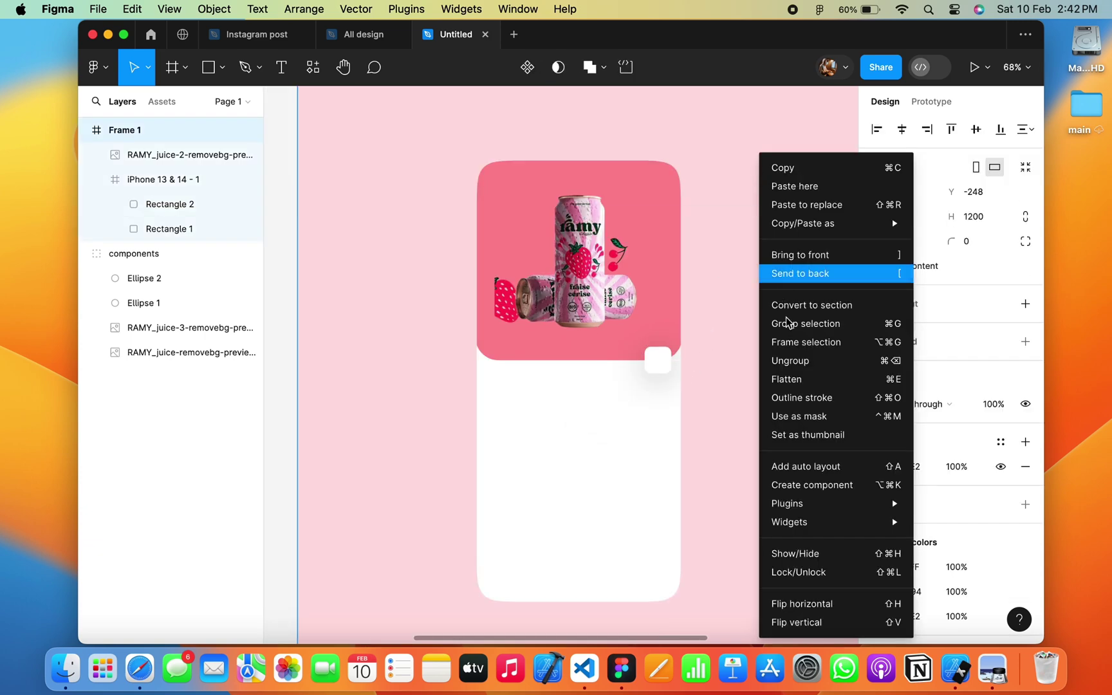
key("Escape")
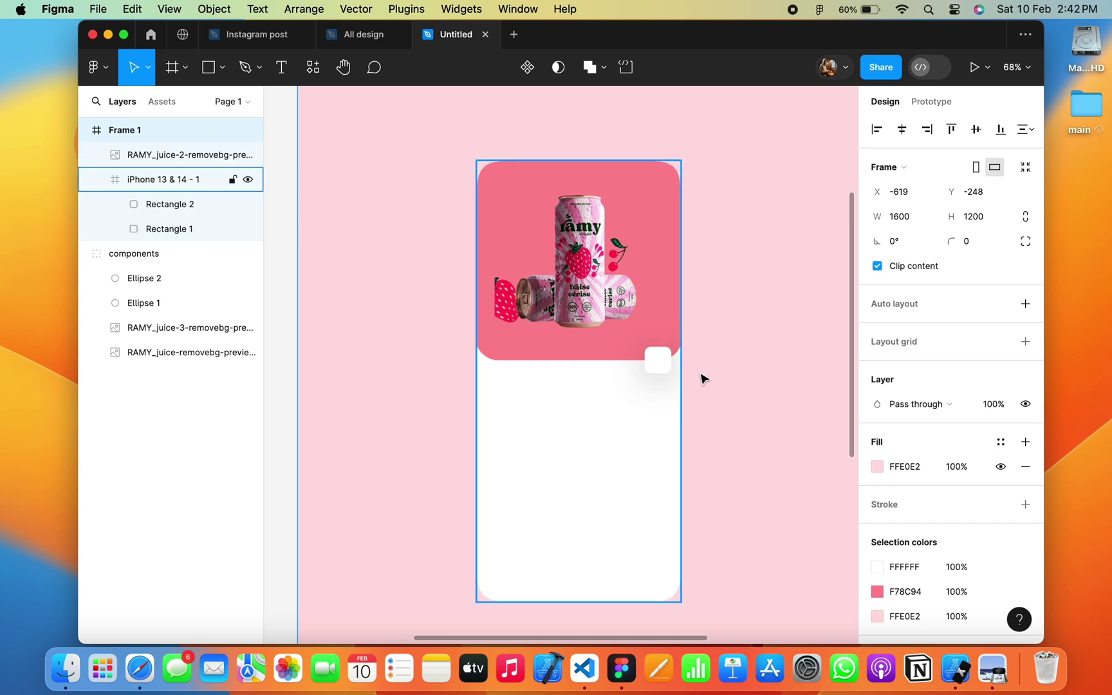
scroll(747, 391, "down", 3)
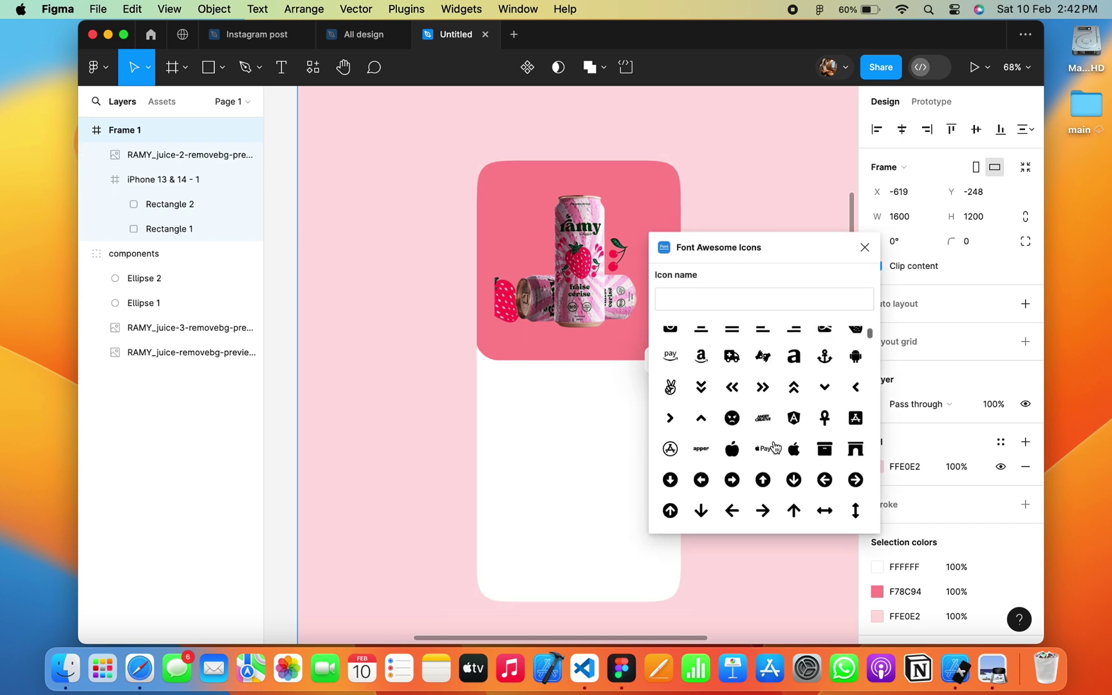
scroll(772, 444, "down", 3)
scroll(774, 446, "down", 5)
scroll(774, 446, "down", 5)
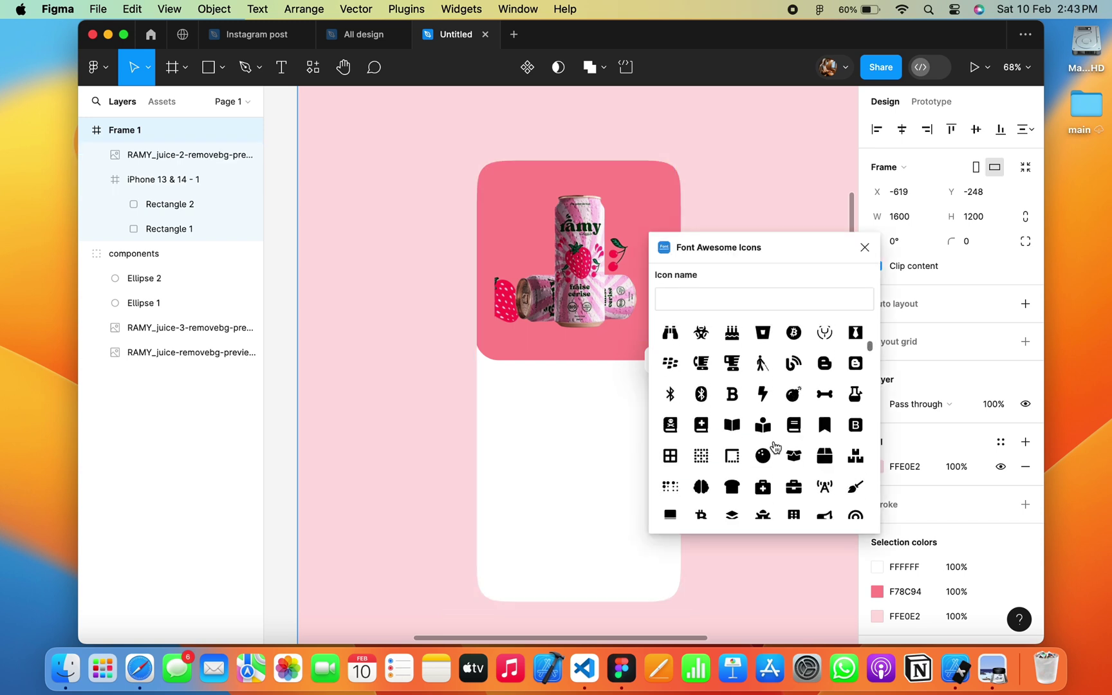
scroll(775, 446, "down", 5)
scroll(775, 446, "down", 5)
scroll(775, 447, "down", 5)
scroll(775, 447, "down", 5)
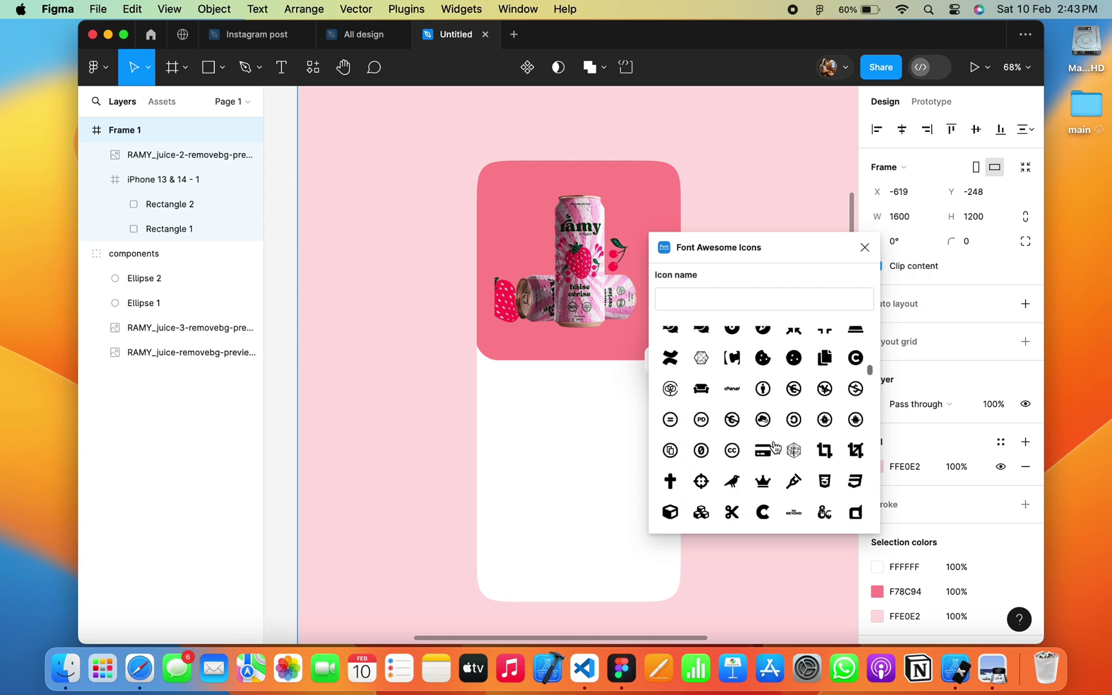
scroll(774, 446, "down", 5)
scroll(775, 446, "down", 5)
scroll(775, 446, "down", 5)
scroll(775, 447, "down", 5)
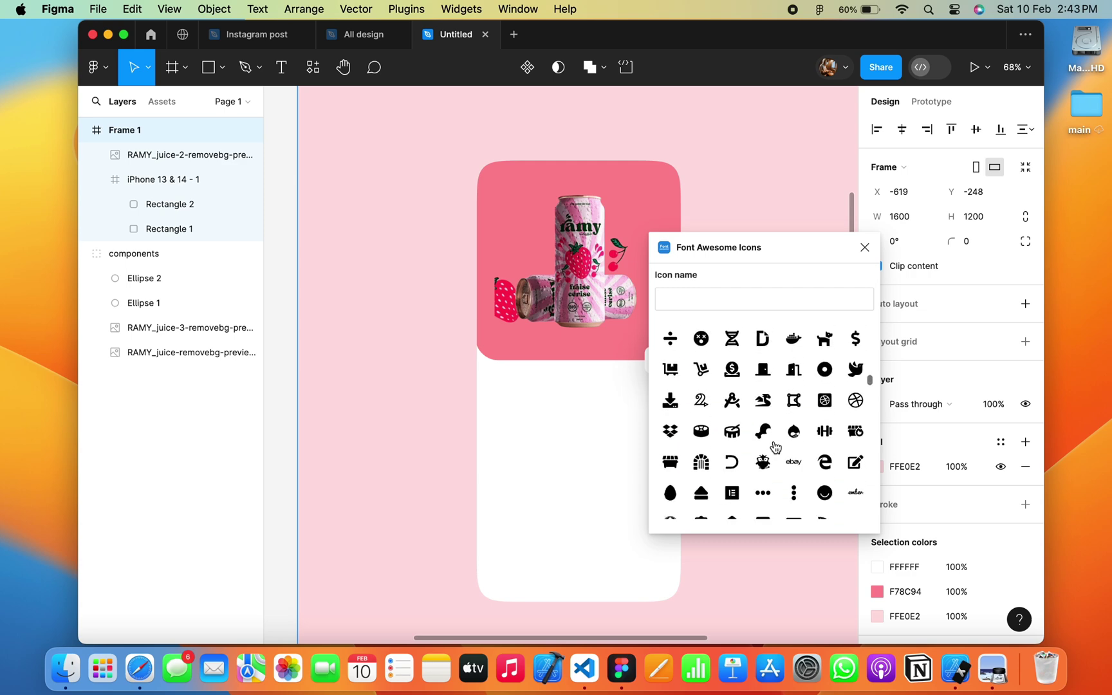
scroll(775, 447, "down", 5)
left_click_drag(797, 415, 566, 373)
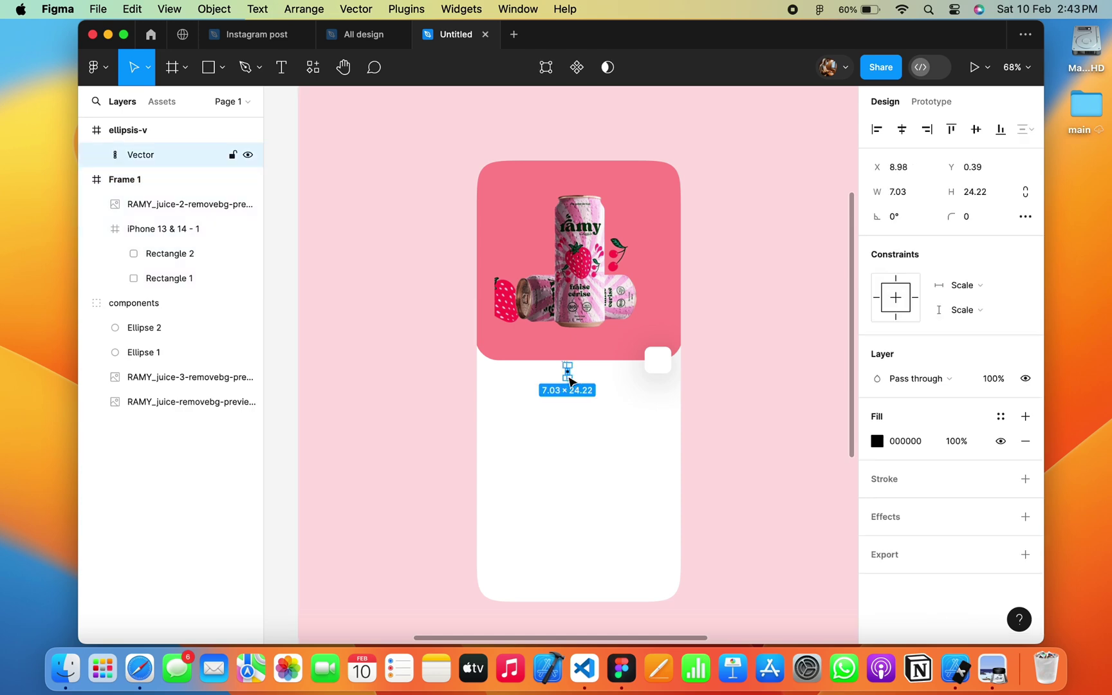
Delete the three-dot icon, restore it with undo, and check the can image's fill settings.
key("Delete")
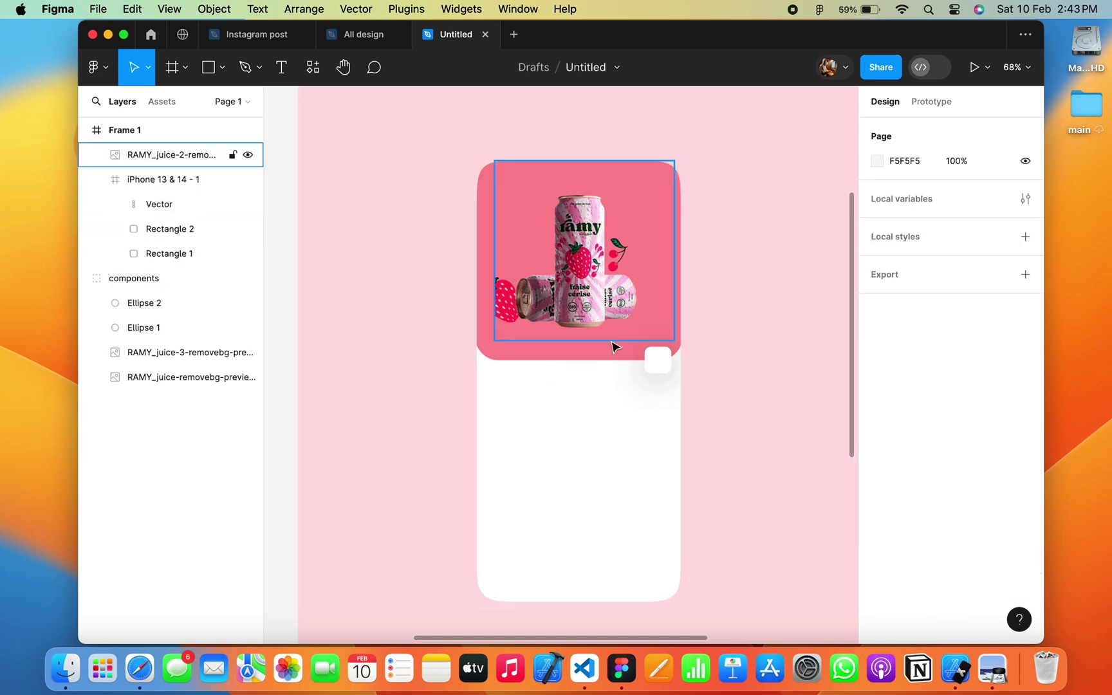
scroll(613, 347, "up", 5)
key("ctrl+z")
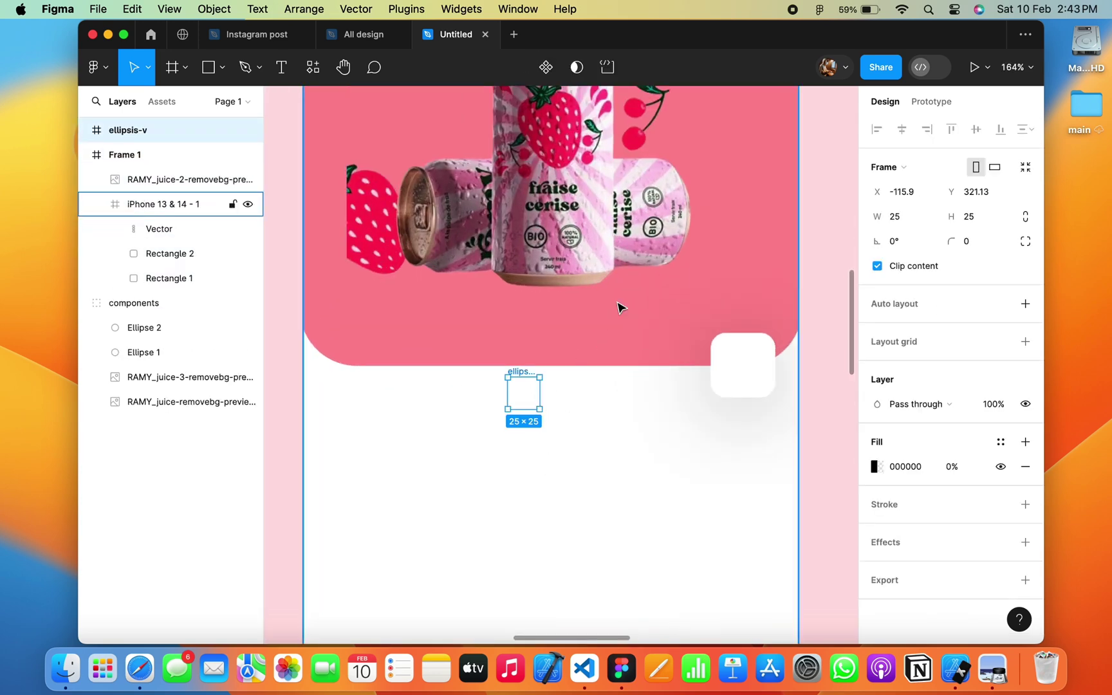
scroll(611, 315, "down", 5)
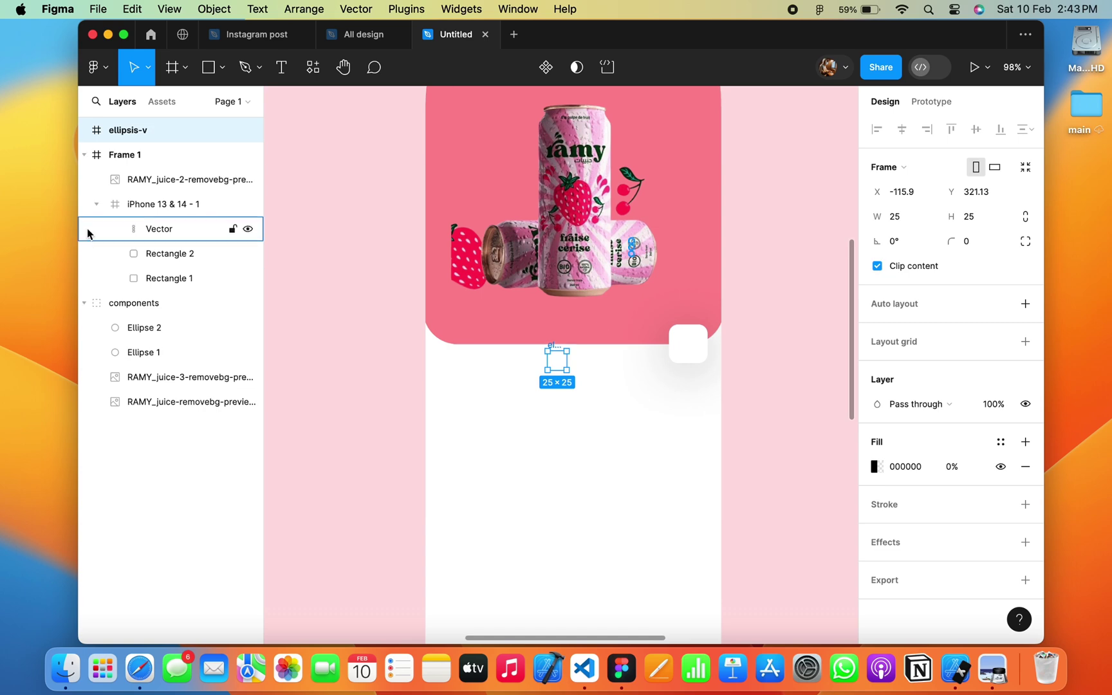
left_click(141, 229)
key("ctrl+z")
key("ctrl+z")
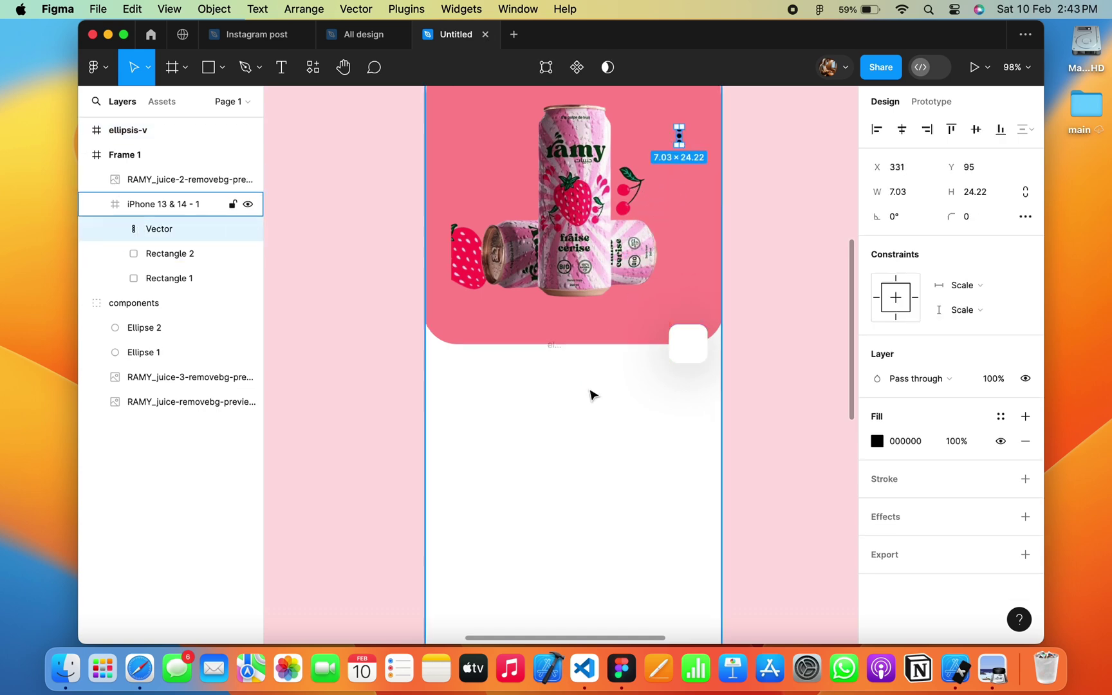
key("ctrl+z")
key("ctrl+z")
left_click(563, 356)
double_click(628, 260)
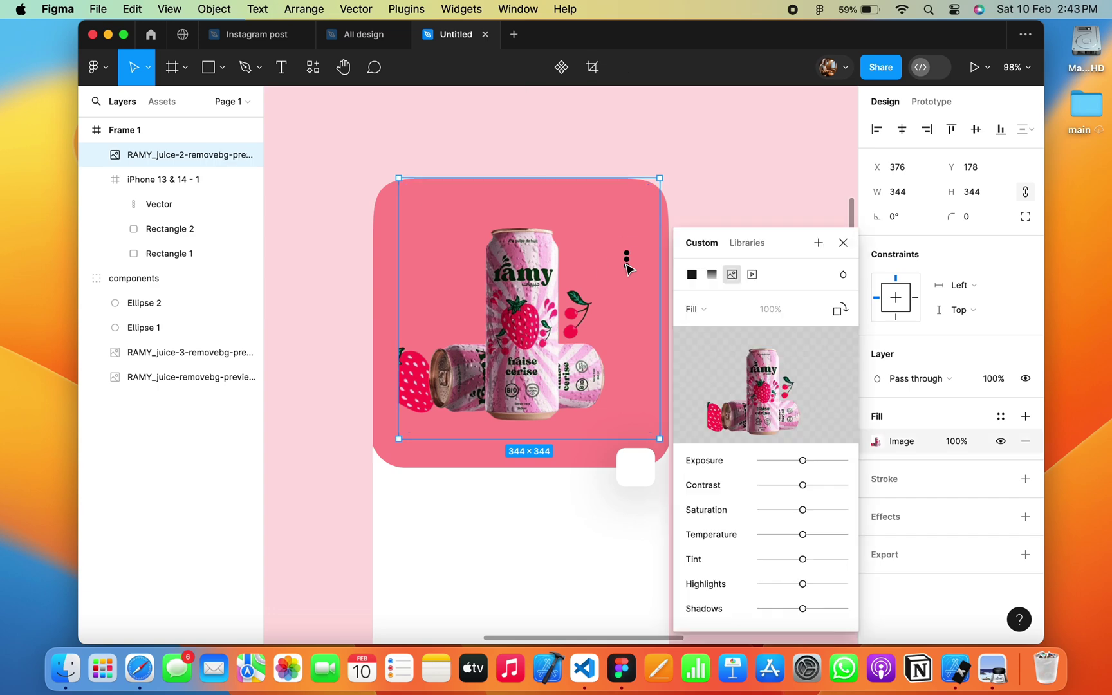
scroll(629, 259, "up", 2)
scroll(634, 257, "up", 5)
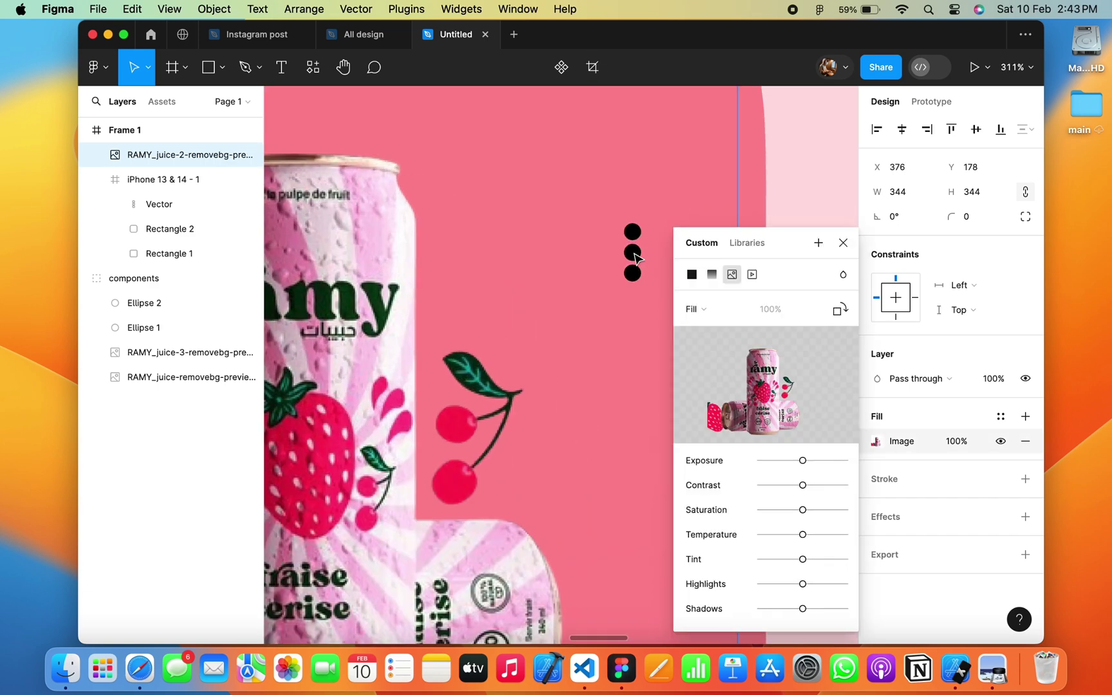
Resize the three-dot icon to 6×21, fill it white FFFFFF, and place it top-right.
left_click(169, 204)
left_click_drag(642, 281, 639, 271)
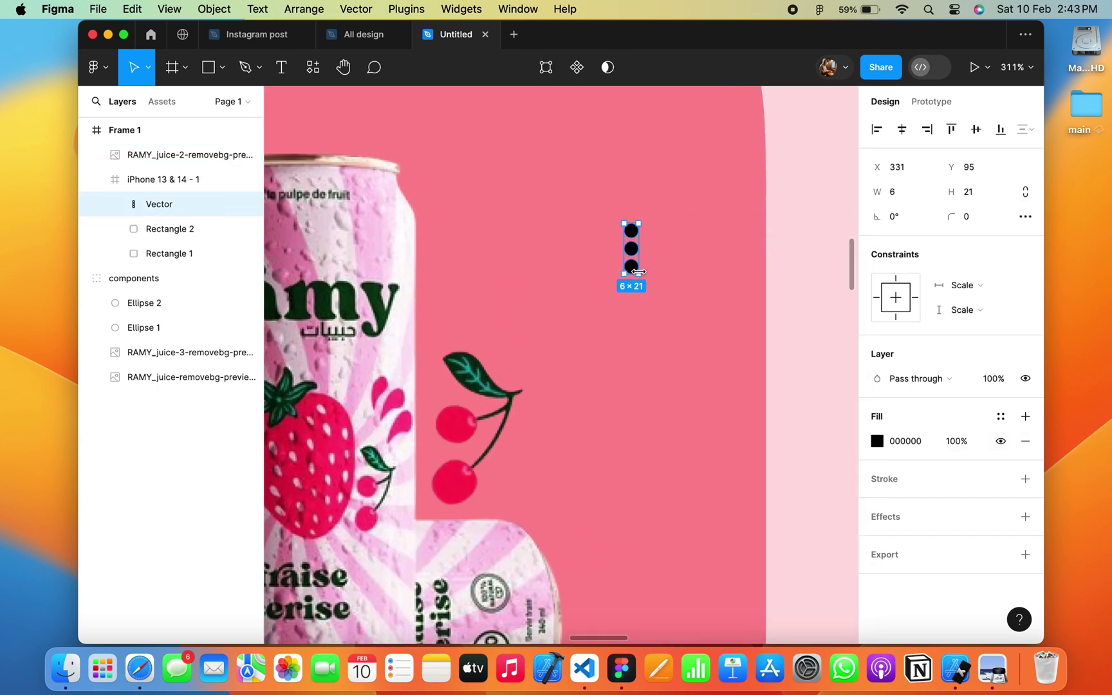
left_click(877, 441)
mouse_move(765, 390)
left_mouse_down()
mouse_move(675, 269)
mouse_move(695, 194)
left_mouse_up()
left_click(839, 196)
scroll(698, 249, "down", 2)
scroll(698, 249, "down", 2)
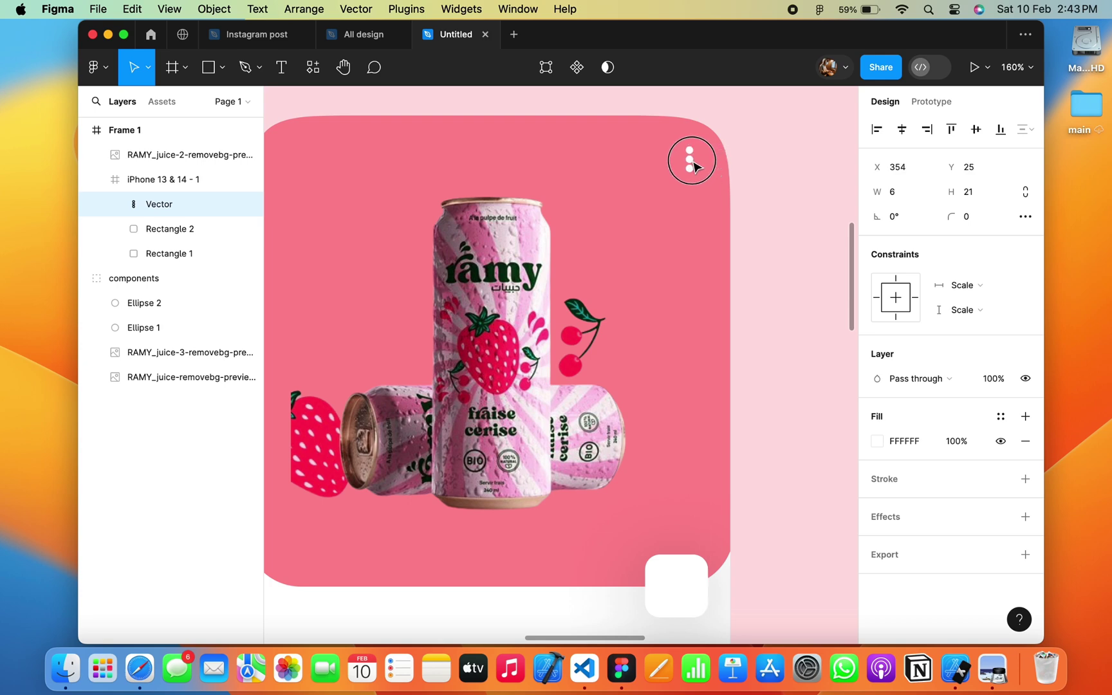
left_click(784, 226)
scroll(787, 226, "down", 5)
Insert the Font Awesome 'heart' icon onto the white square button and delete its empty frame.
right_click(786, 224)
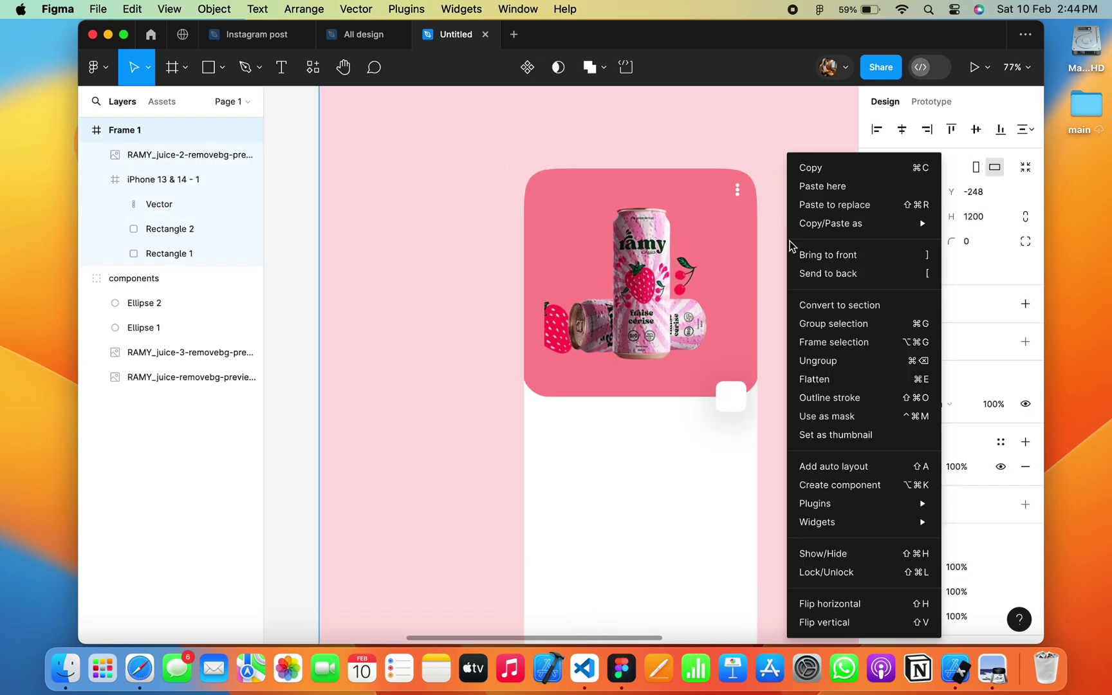
left_click(678, 287)
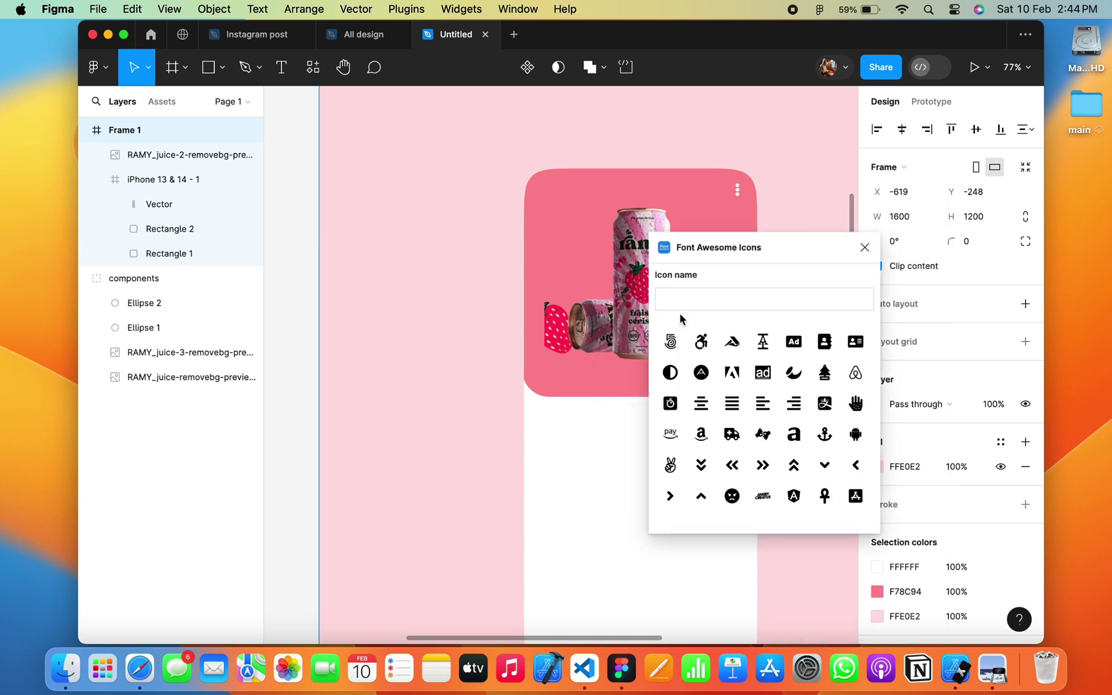
type("heart")
left_click(701, 372)
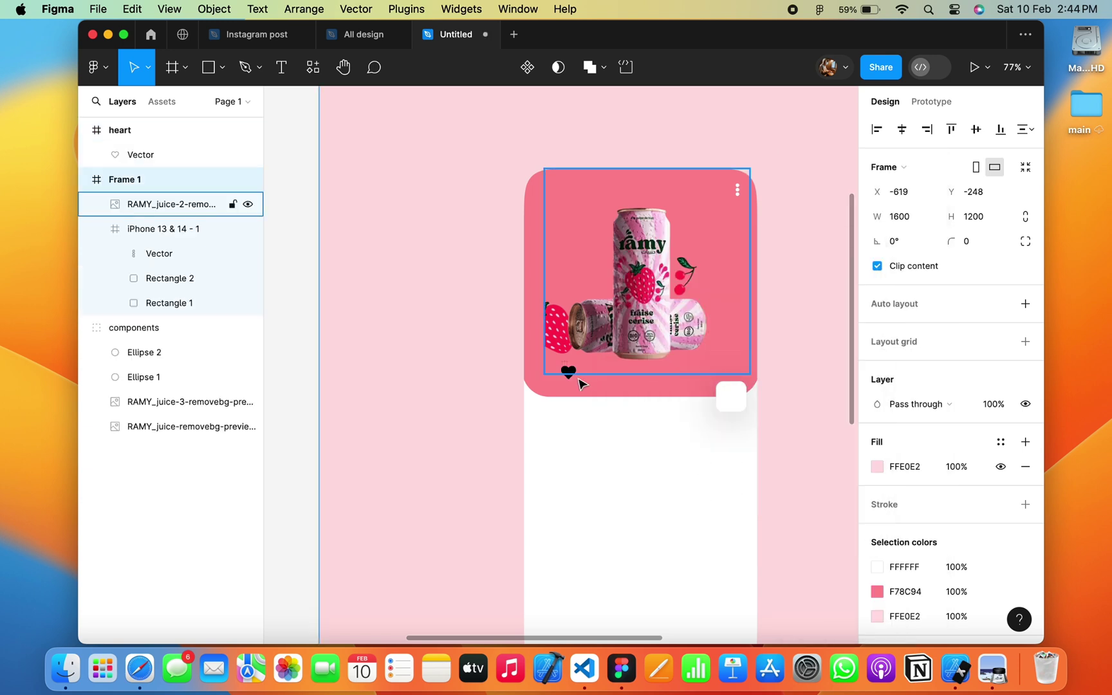
left_click_drag(572, 375, 732, 397)
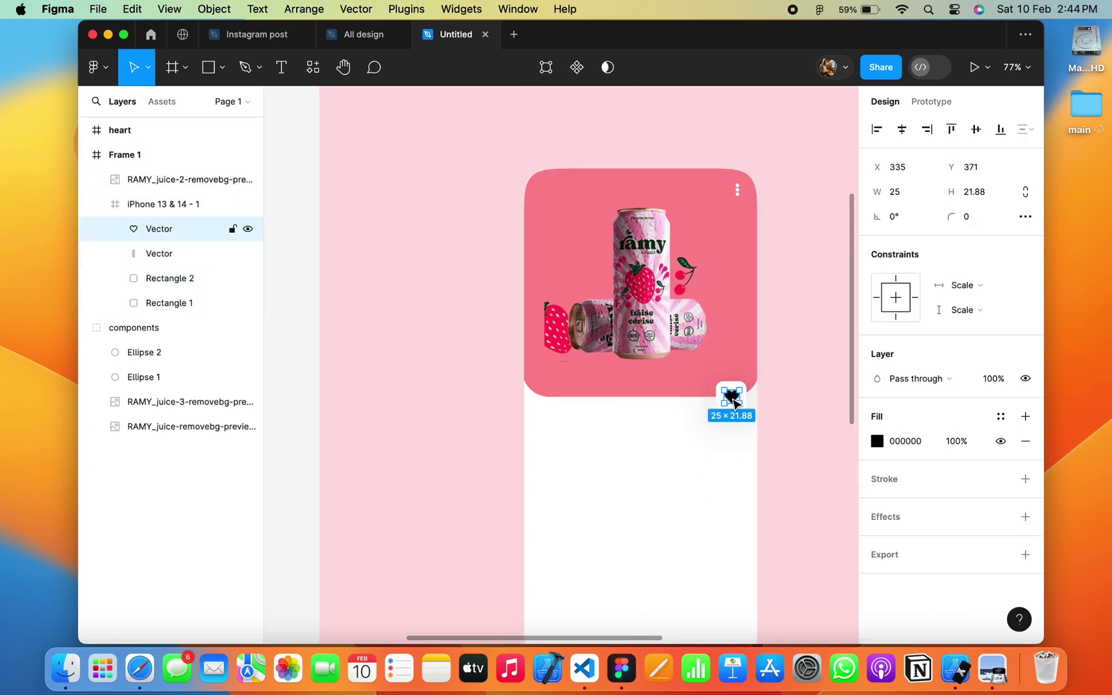
key("Delete")
Fill the heart inside the white button with the card's pink F78C94.
left_click(733, 396)
scroll(734, 406, "up", 5)
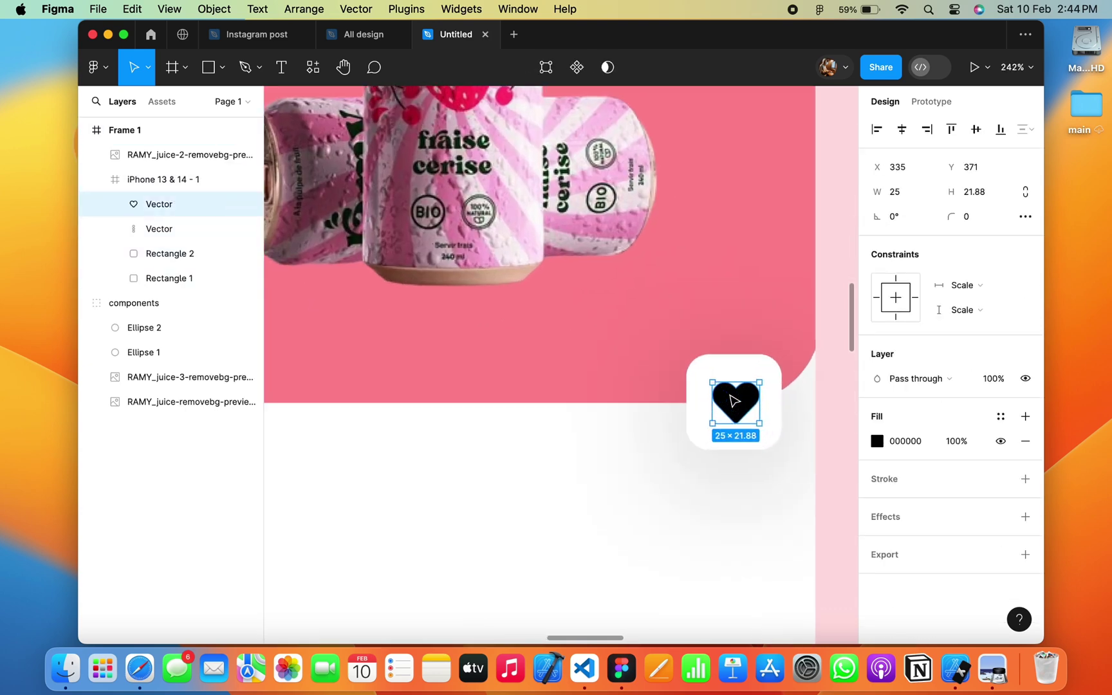
left_click(706, 344, "shift")
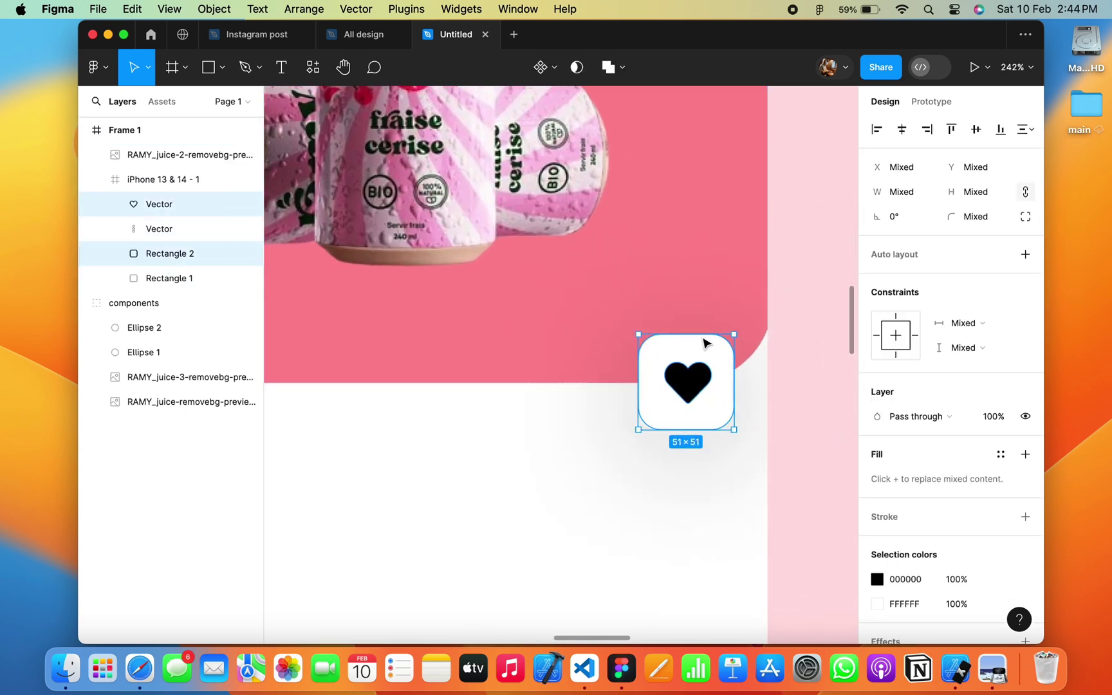
double_click(700, 375)
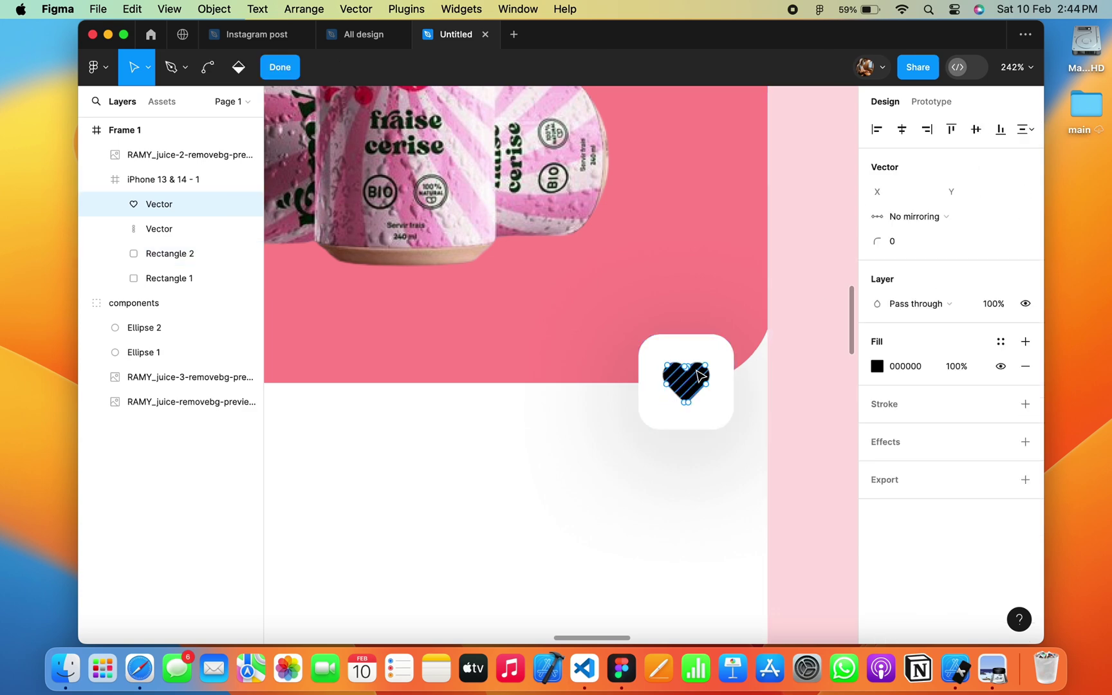
key("Escape")
left_click(730, 561)
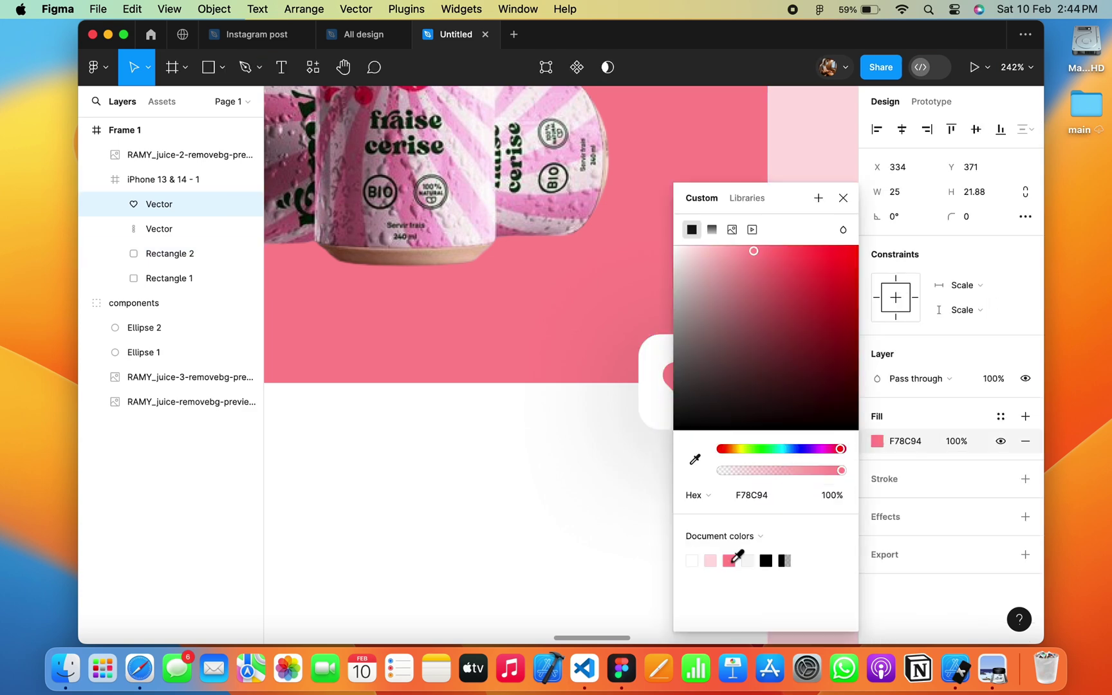
left_click(843, 199)
key("Escape")
scroll(759, 434, "down", 5)
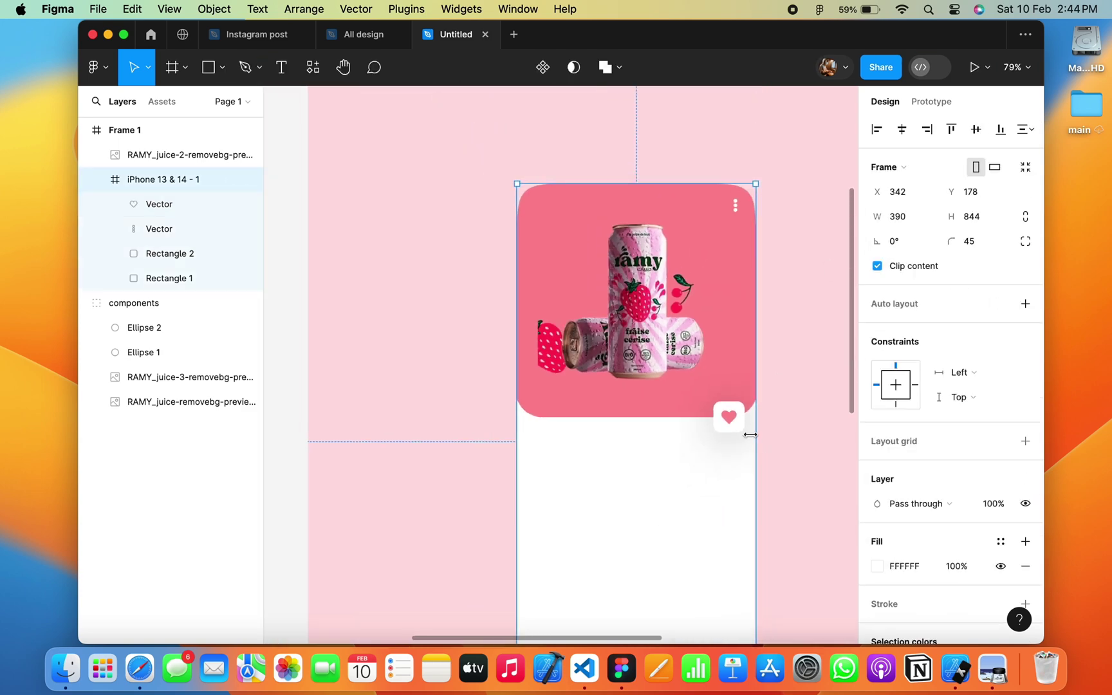
left_click(804, 384)
scroll(805, 384, "down", 3)
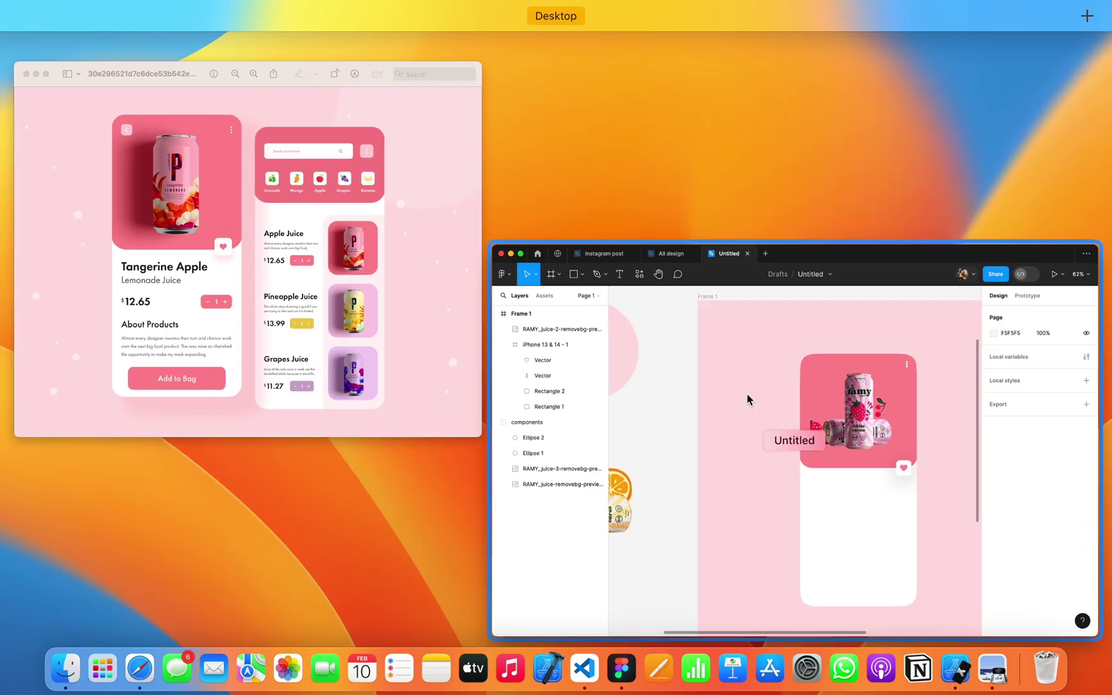
Lock the RAMY_juice-2 image and move it into iPhone 13 & 14 - 1 above Rectangle 1.
left_click(703, 334)
scroll(702, 334, "up", 2)
scroll(603, 243, "up", 5)
left_click(528, 188)
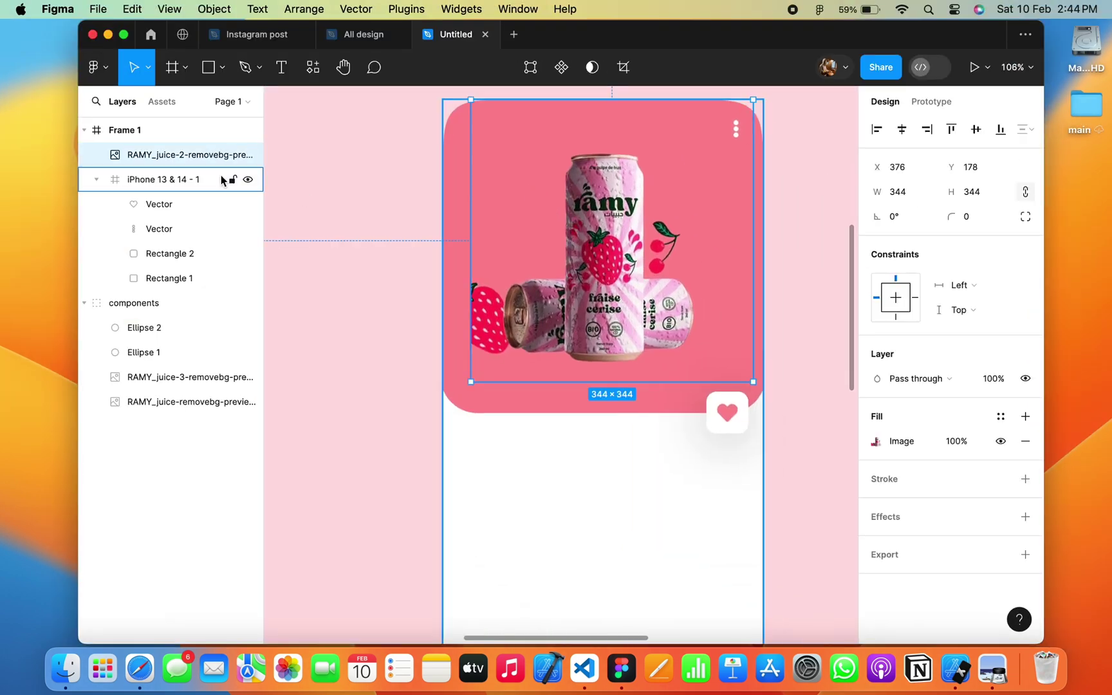
left_click(232, 155)
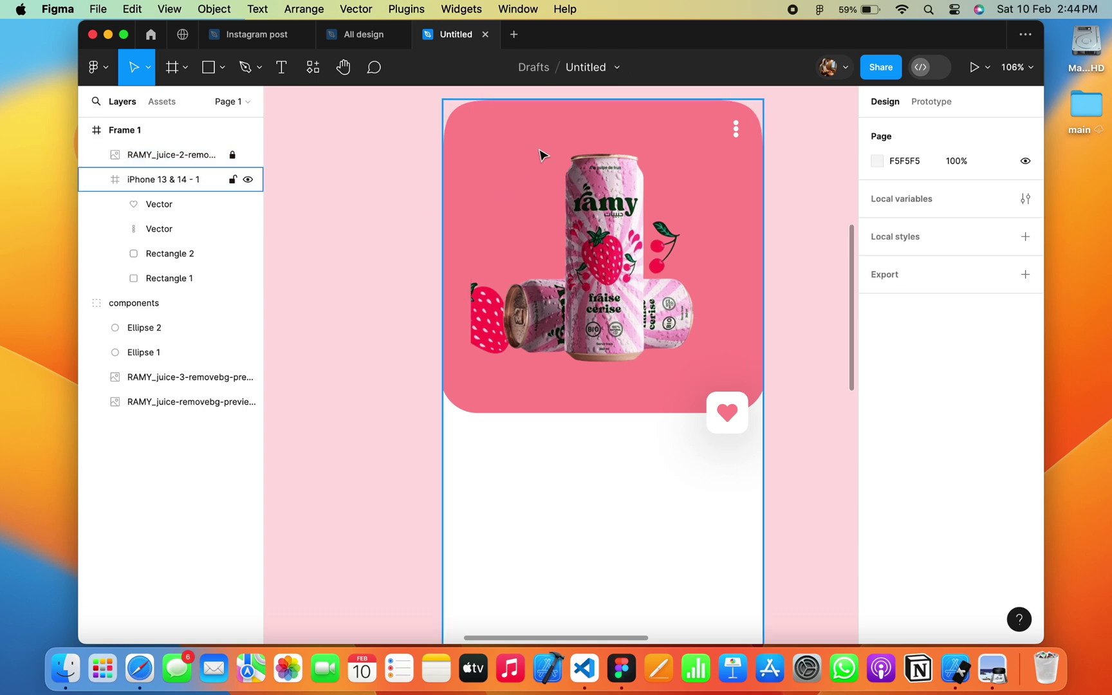
left_click(155, 277)
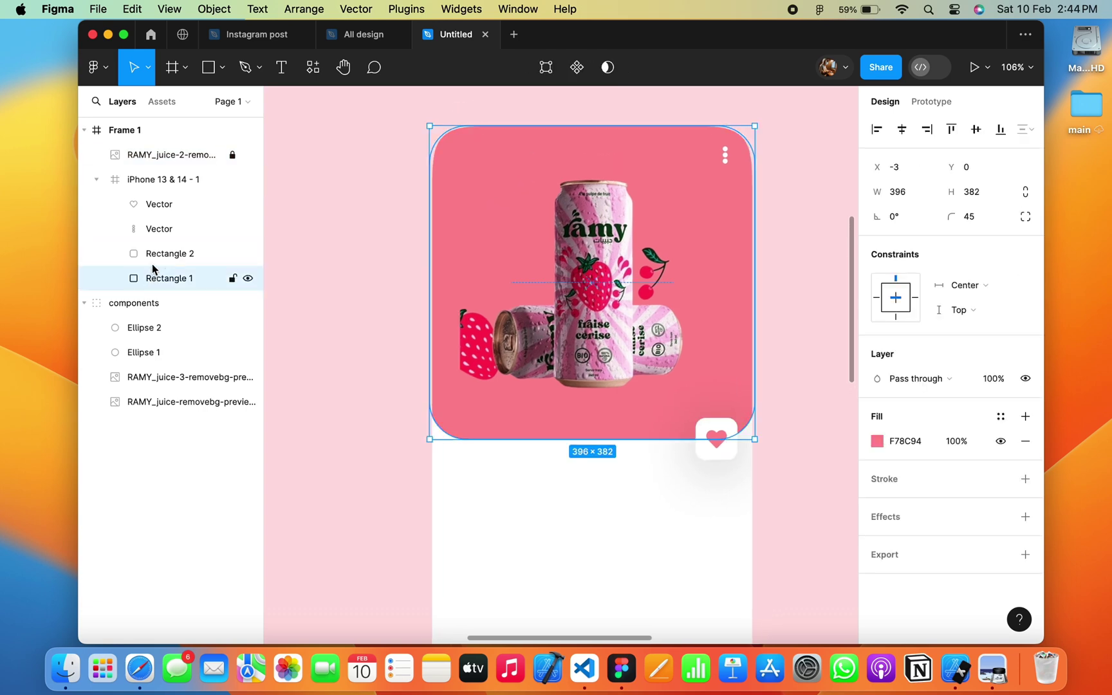
left_click_drag(155, 154, 136, 264)
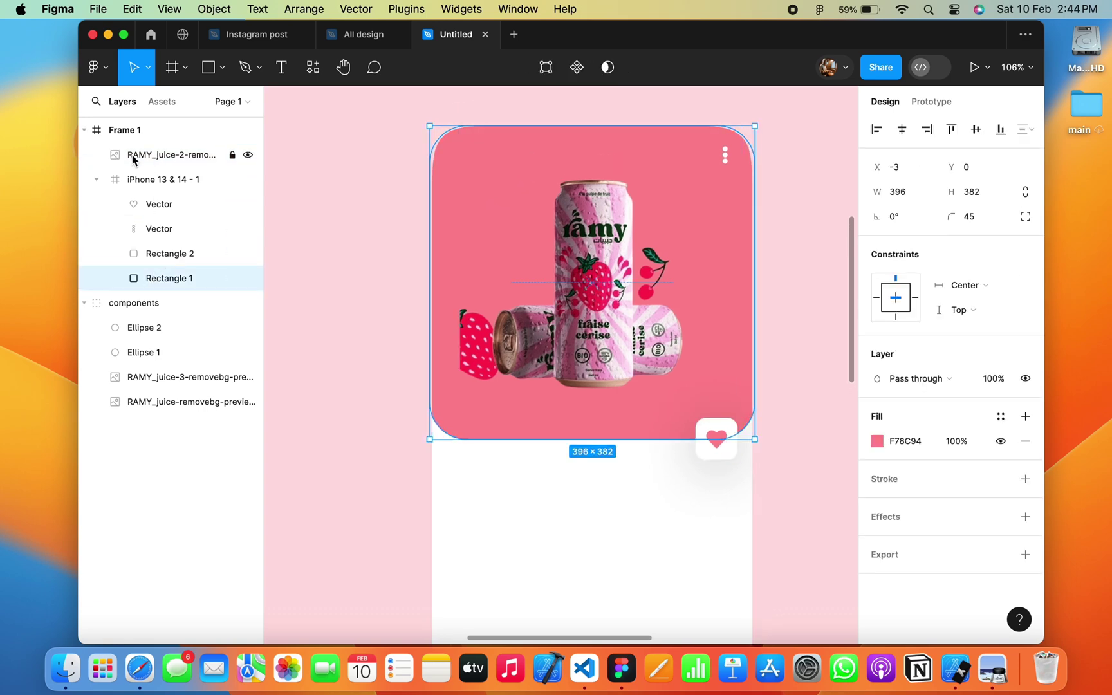
left_click(147, 278, "shift")
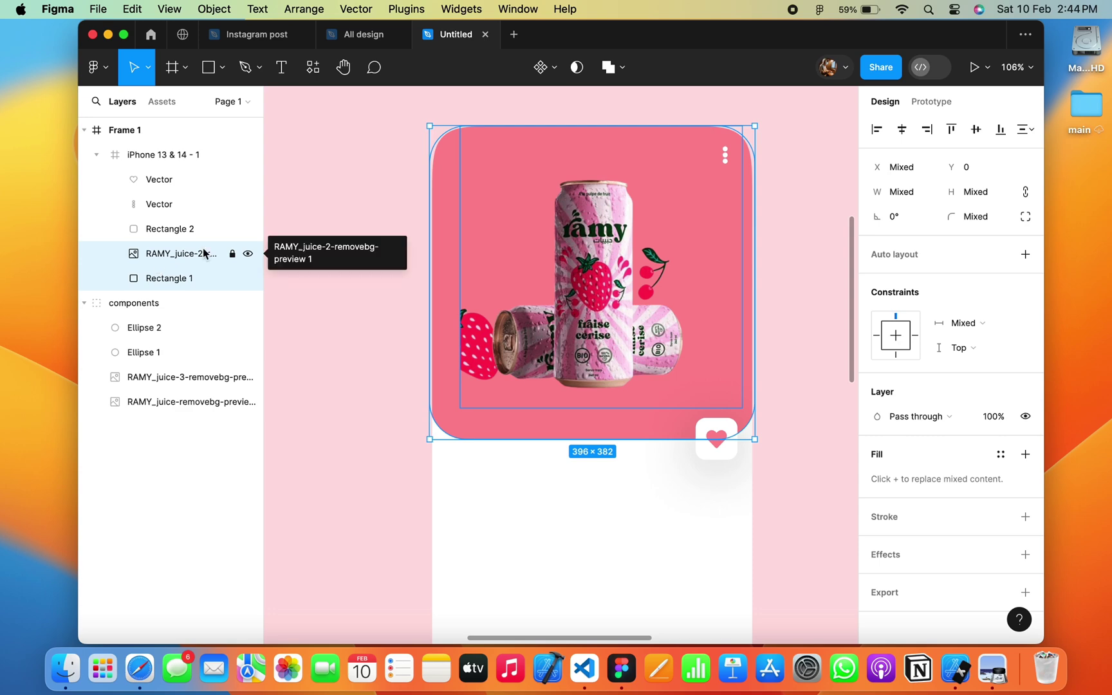
left_click(399, 224)
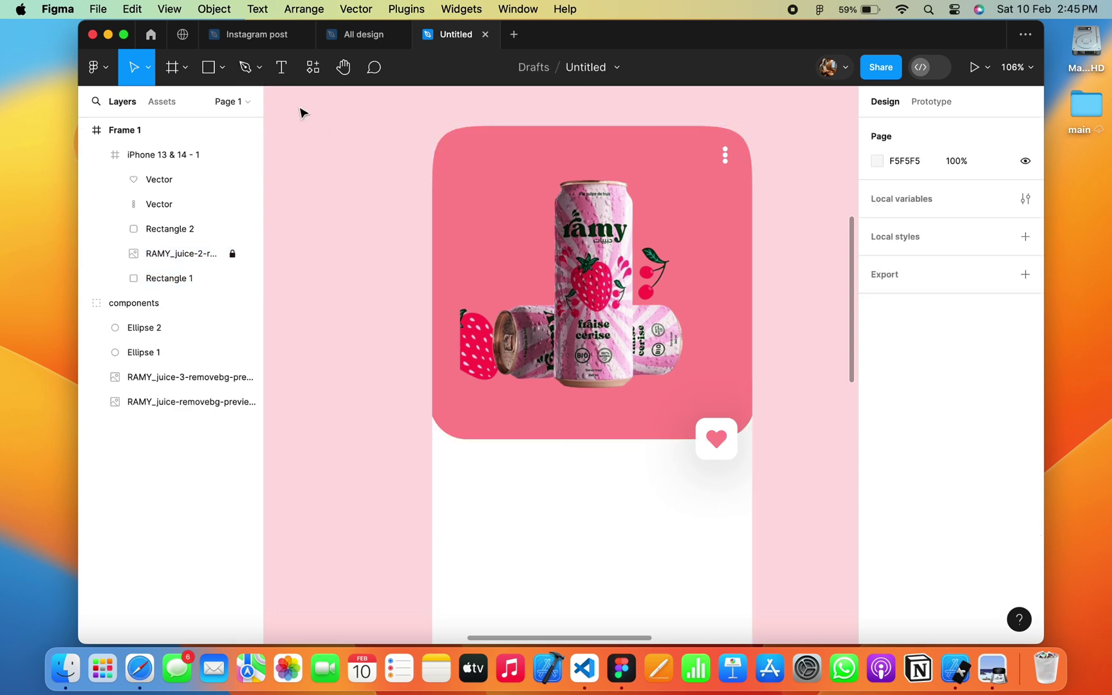
Draw a 35×35 square at the card's top-left with radius 8 and light pink FFE0E2 fill.
key("r")
left_click_drag(452, 142, 481, 171)
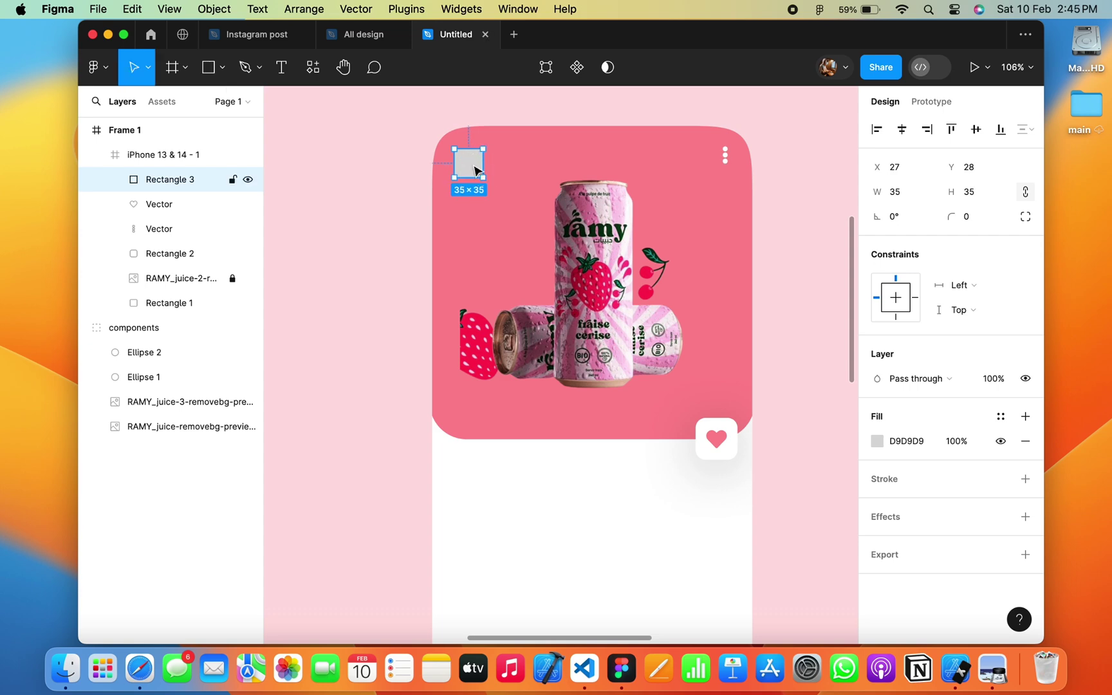
left_click(973, 218)
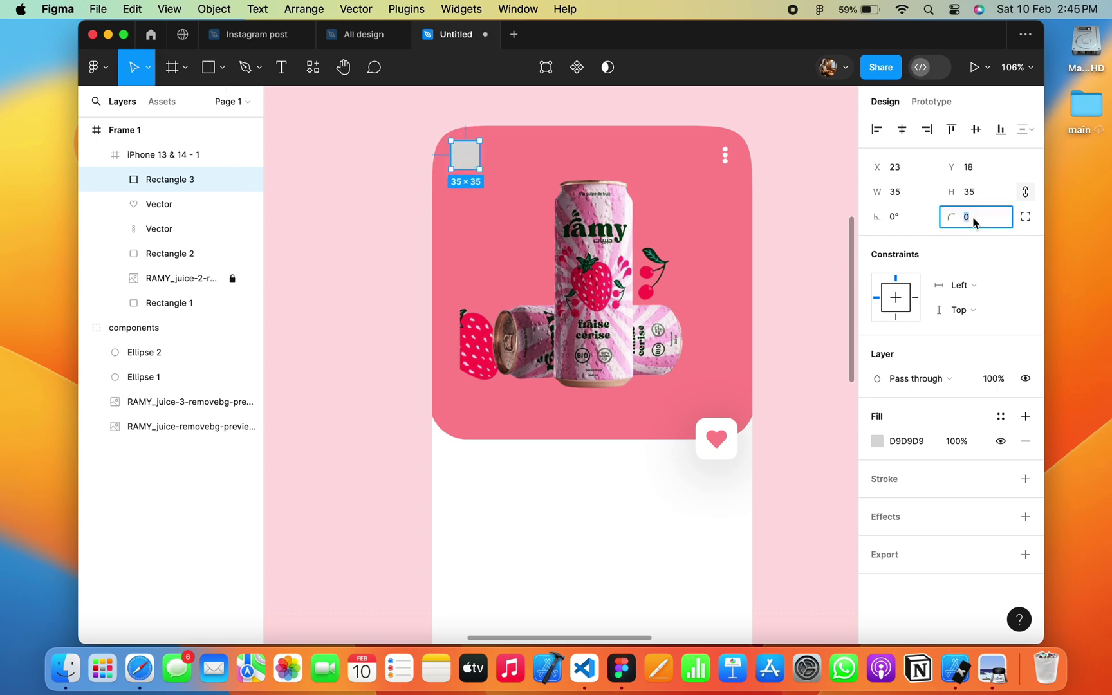
type("8")
left_click(876, 441)
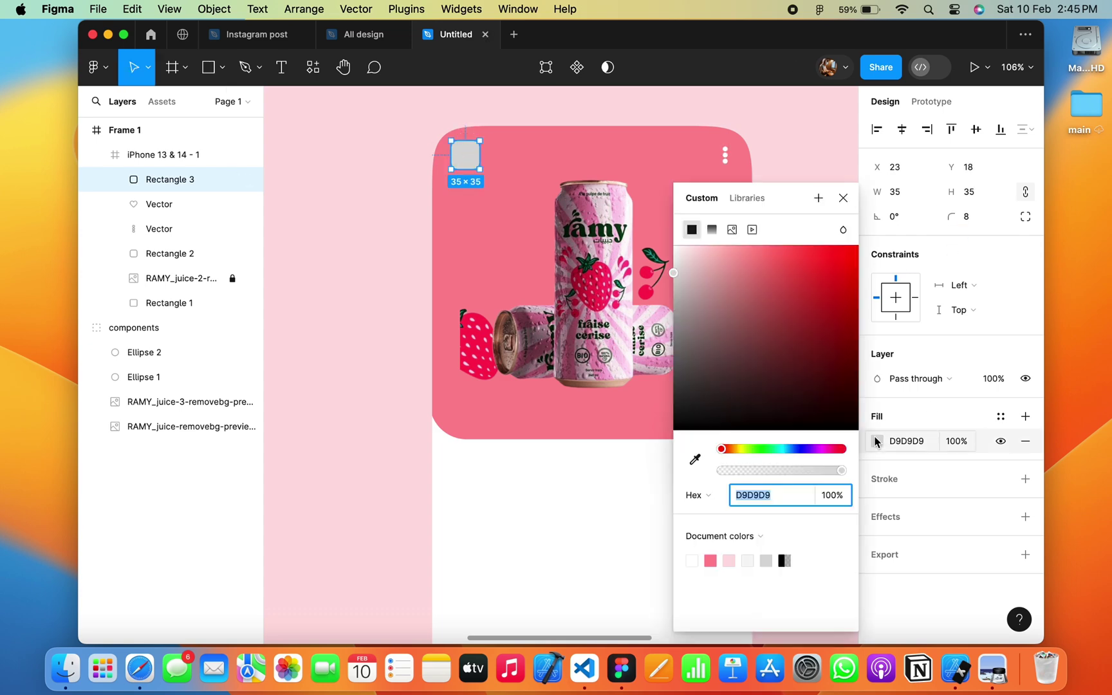
left_click(729, 560)
left_click(843, 198)
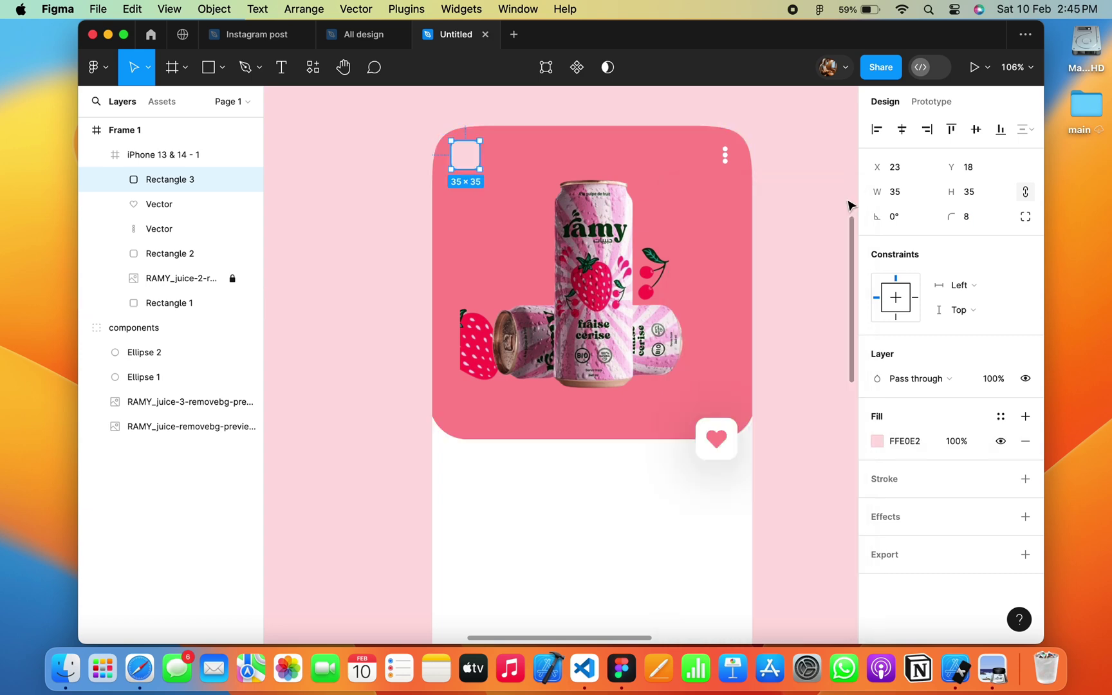
left_click(384, 211)
Insert the Font Awesome angle-left chevron into the pink square and delete its empty frame.
right_click(385, 153)
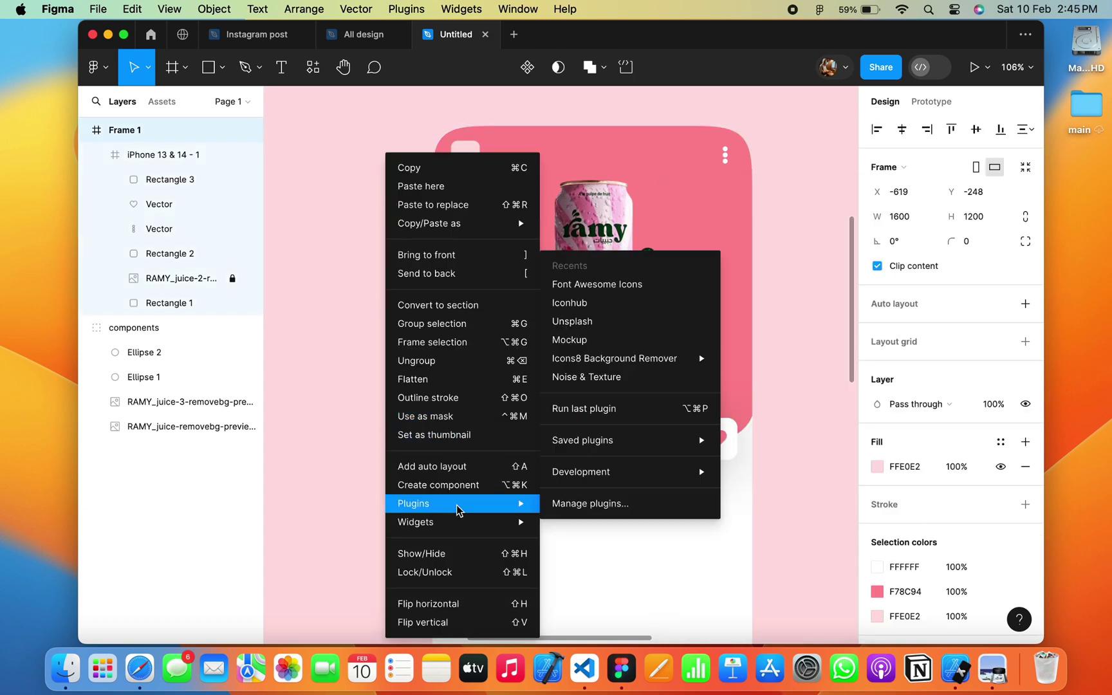
left_click(607, 296)
scroll(752, 427, "down", 2)
left_click(855, 422)
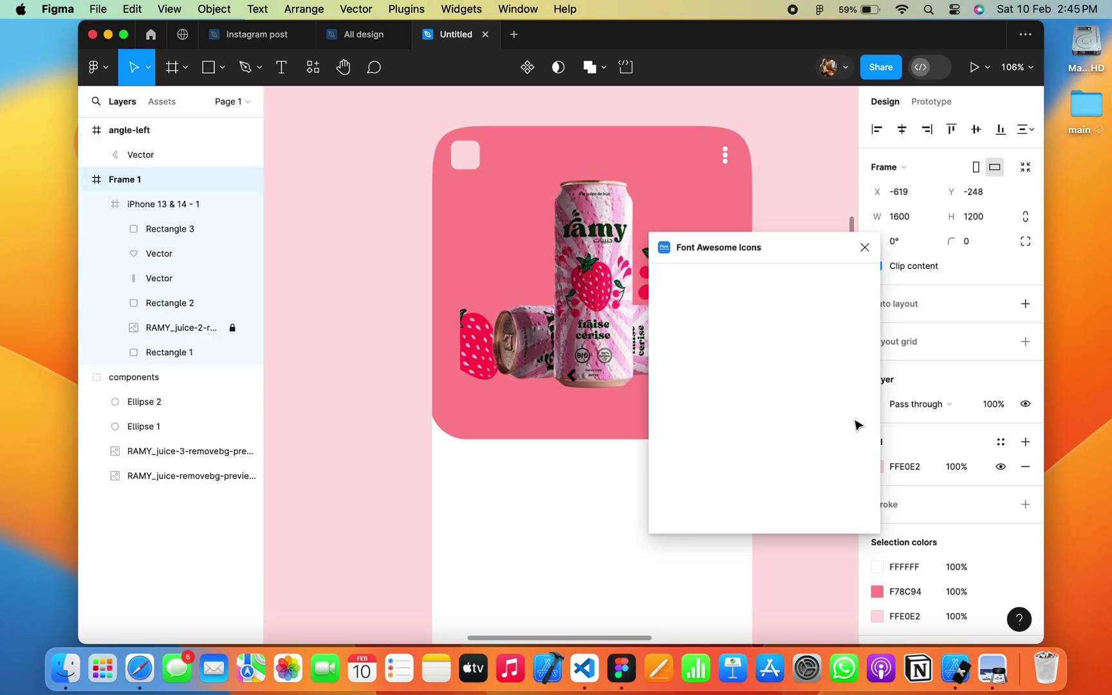
left_click_drag(572, 385, 467, 159)
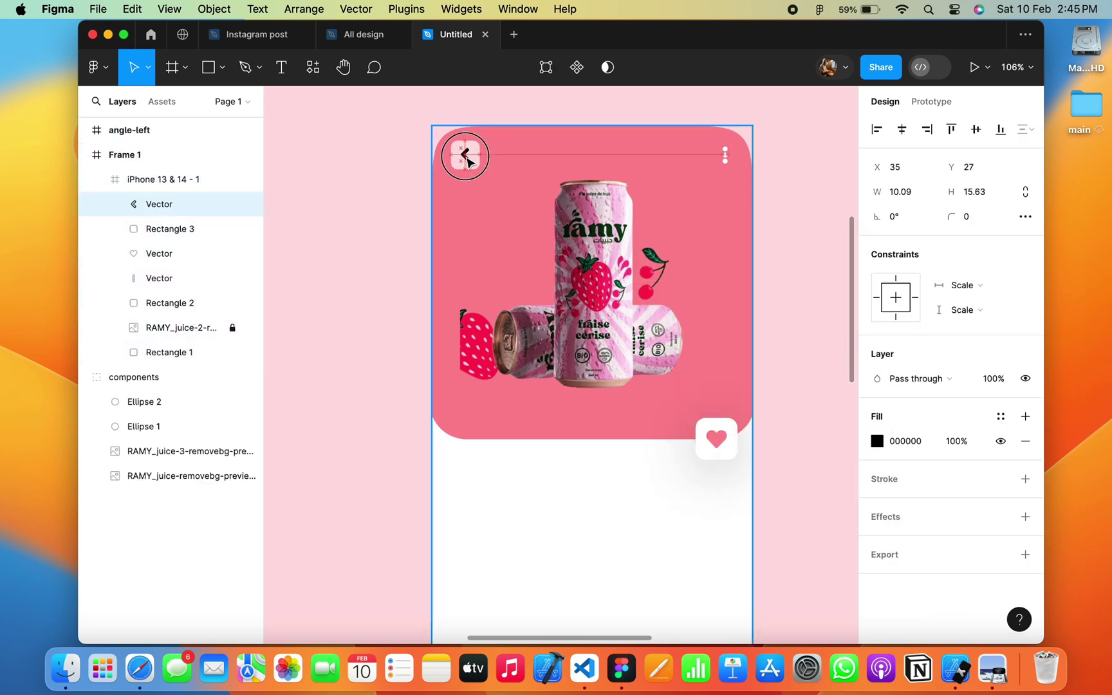
left_click(574, 380)
key("Delete")
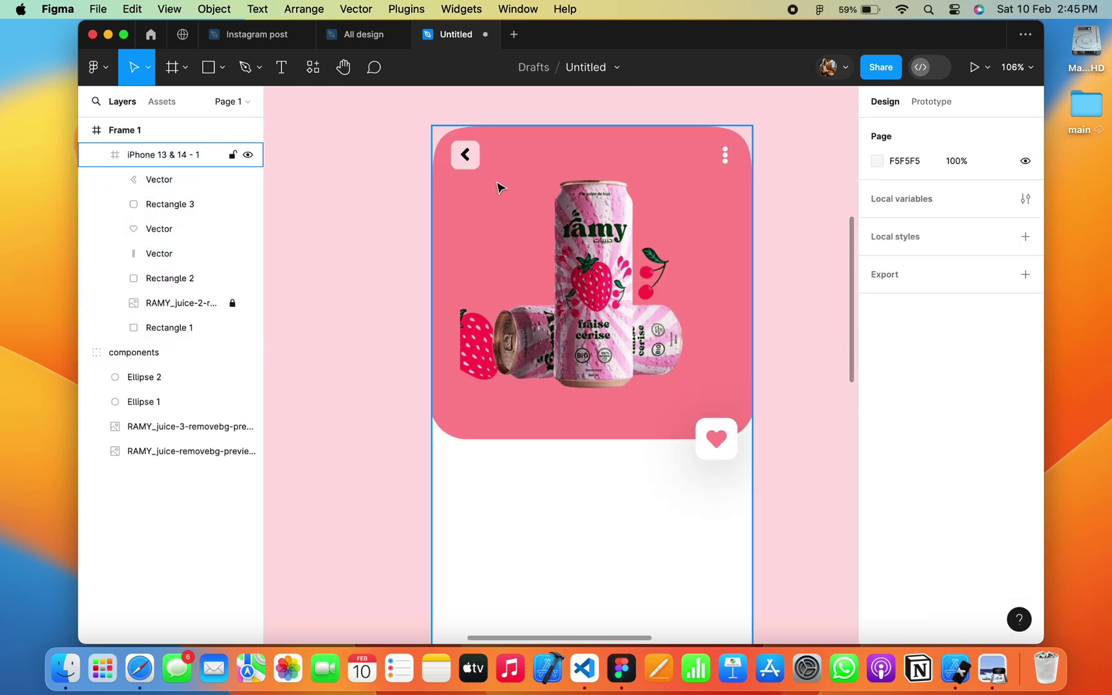
key("ctrl+Up")
left_click(602, 386)
Fill the chevron white FFFFFF and center it within the pink square.
scroll(513, 255, "up", 3)
scroll(486, 213, "up", 5)
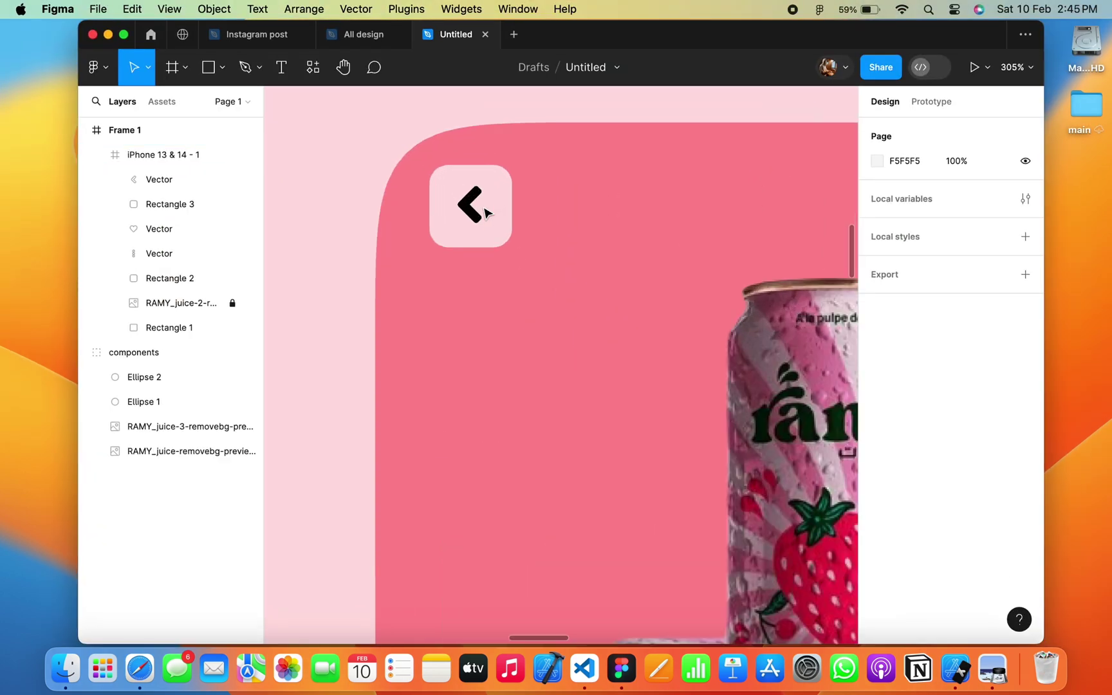
left_click(476, 220)
left_click(877, 441)
type("ffffff")
key("Return")
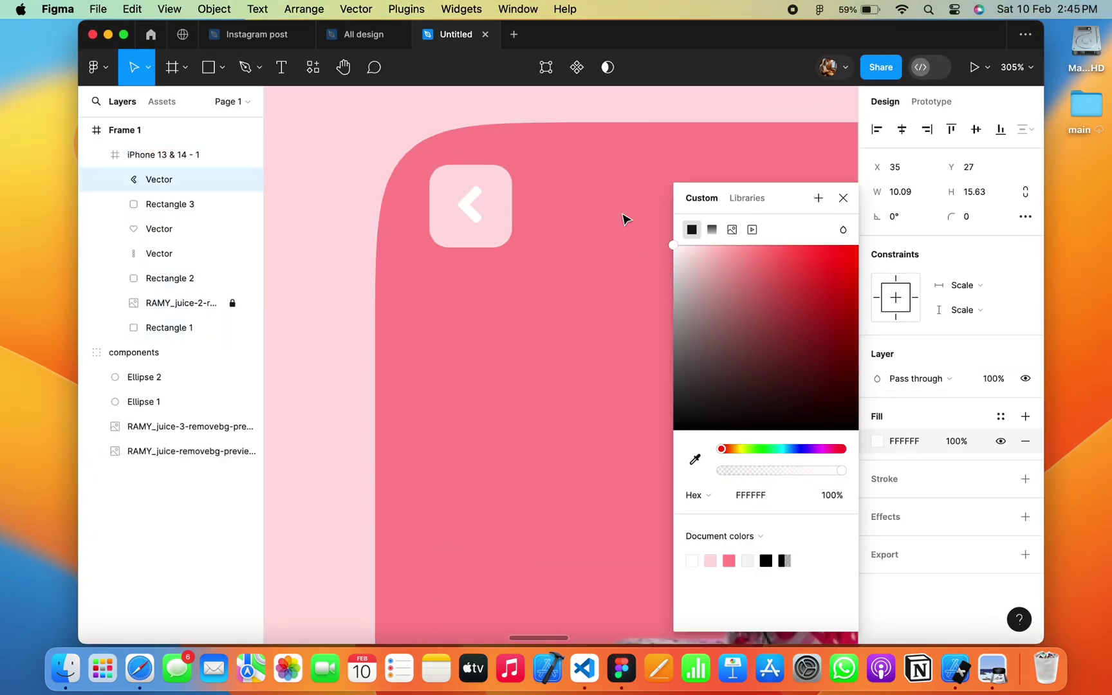
key("Escape")
left_click(502, 205, "shift")
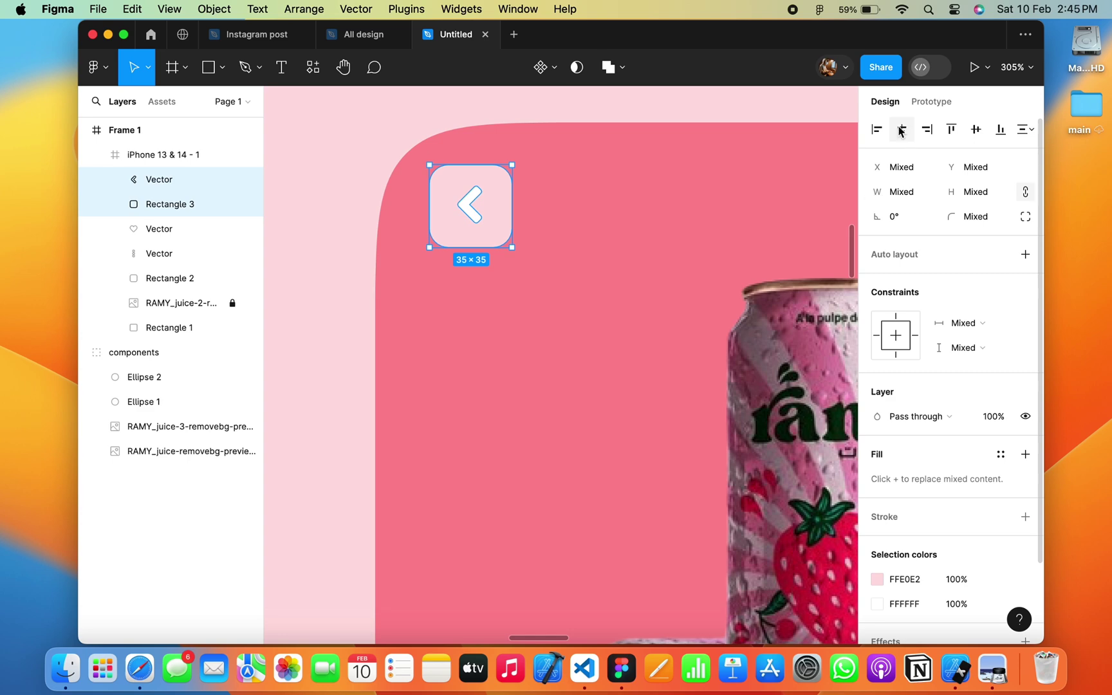
left_click(593, 173)
scroll(590, 169, "down", 5)
left_click(397, 193)
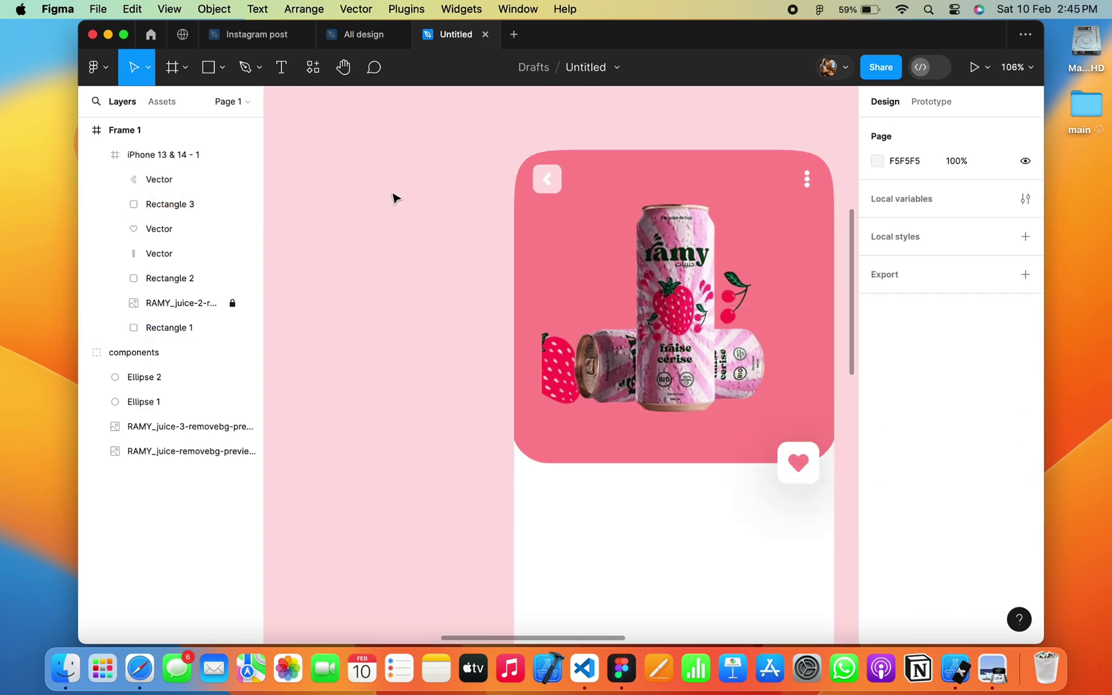
scroll(394, 197, "down", 5)
scroll(627, 260, "up", 3)
scroll(632, 293, "up", 2)
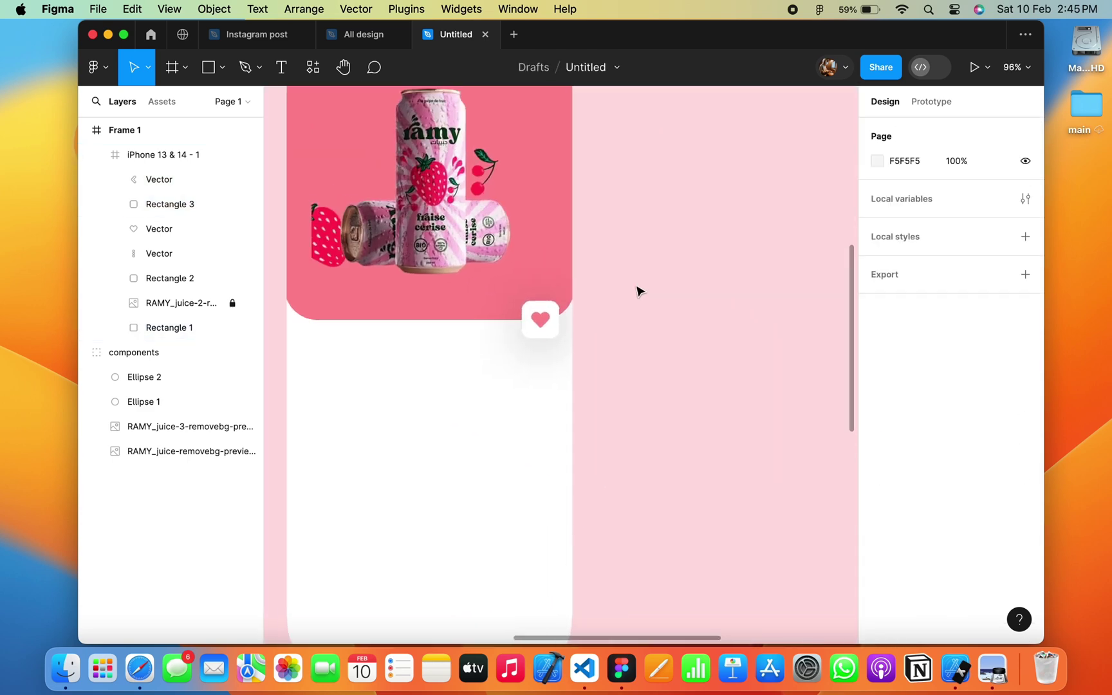
scroll(640, 308, "up", 3)
scroll(645, 320, "left", 2)
scroll(666, 301, "down", 3)
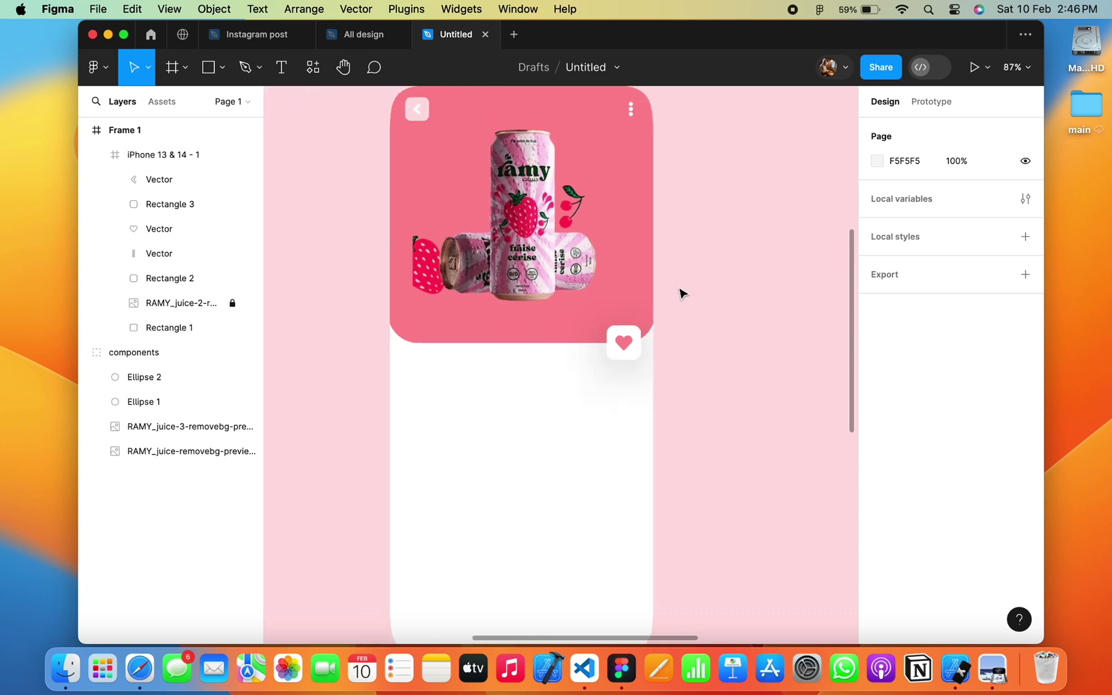
scroll(680, 292, "down", 1)
Add a heading text box below the card, set to Semi Bold at size 21.
key("t")
left_click_drag(456, 356, 588, 375)
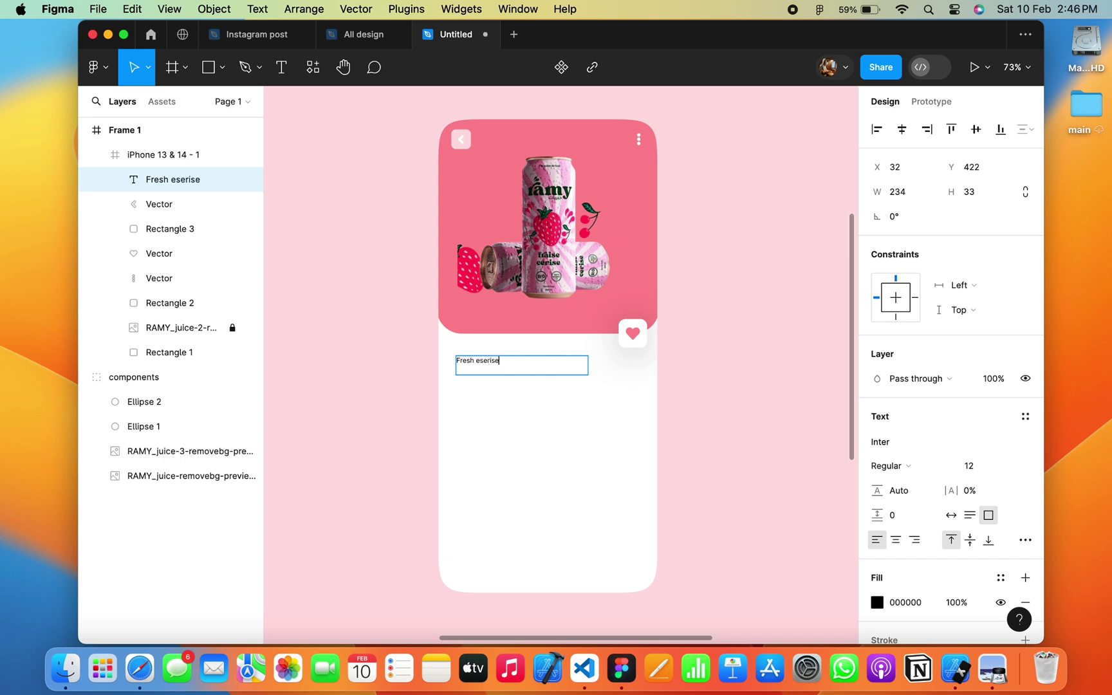
scroll(488, 367, "up", 4)
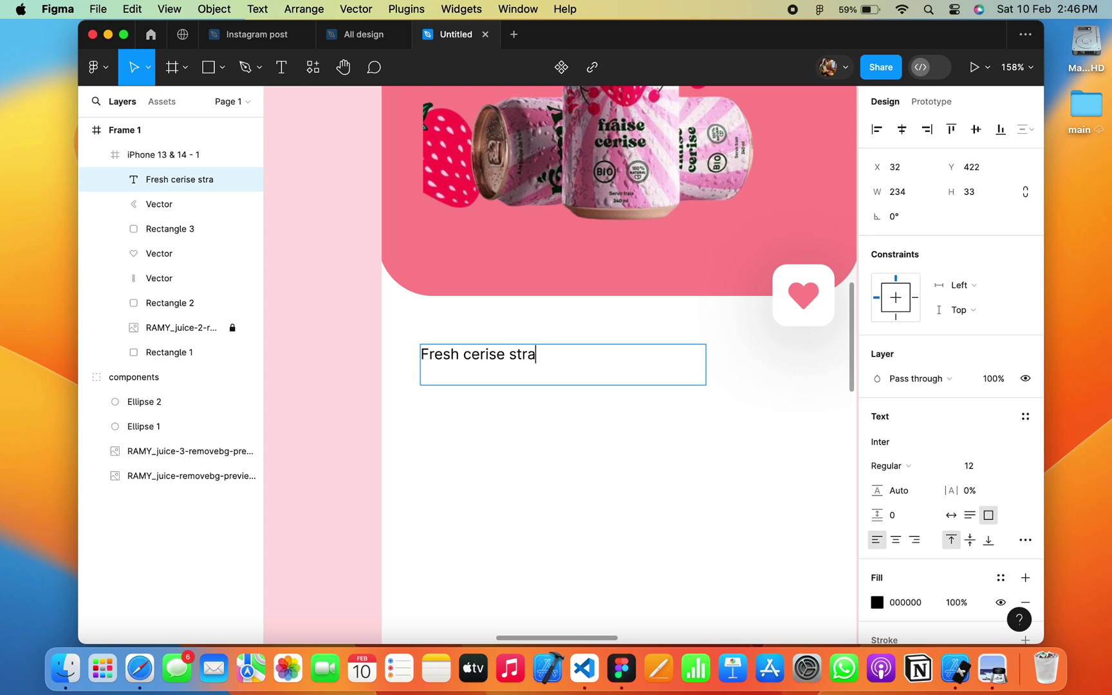
key("super+a")
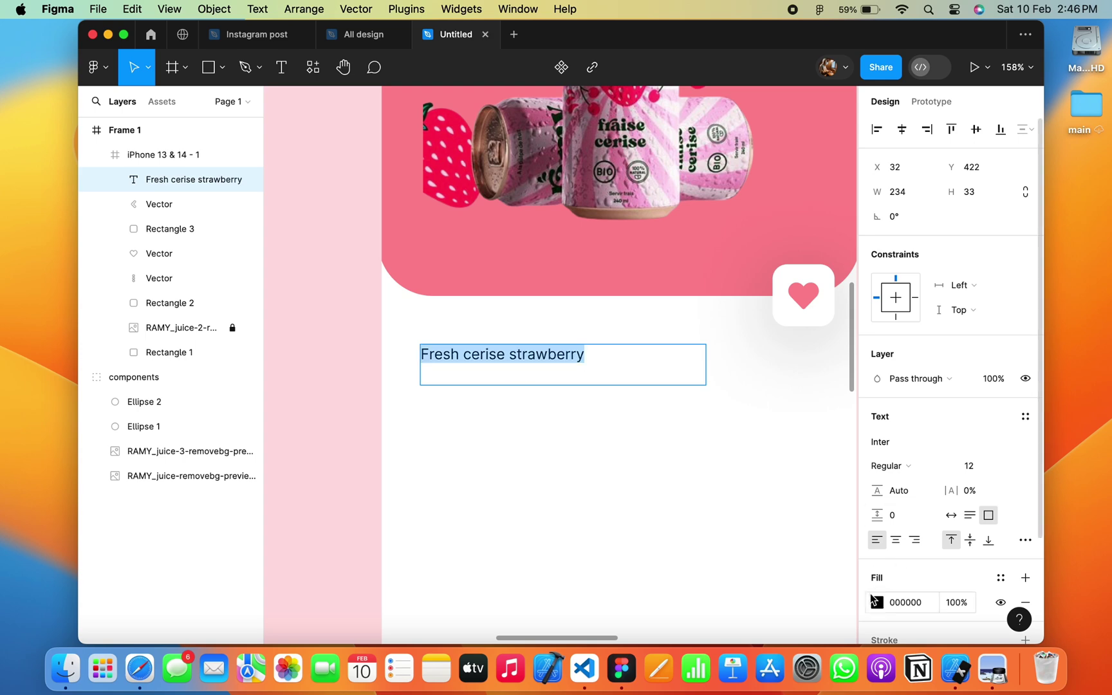
left_click(892, 463)
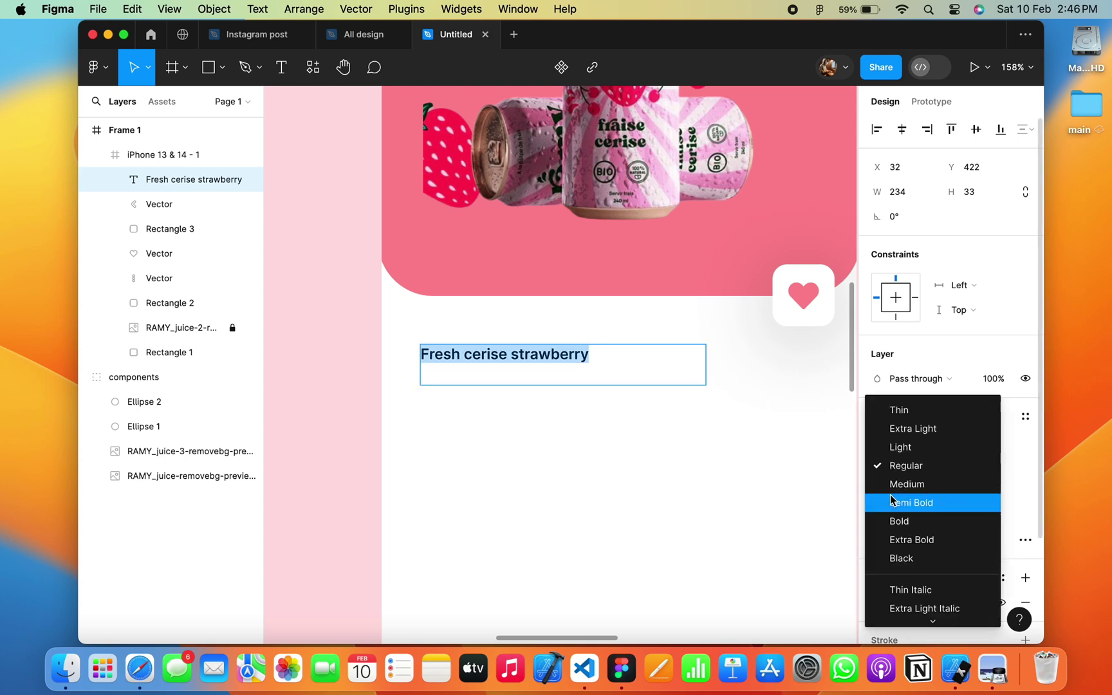
left_click(894, 501)
left_click(968, 463)
type("21")
key("Return")
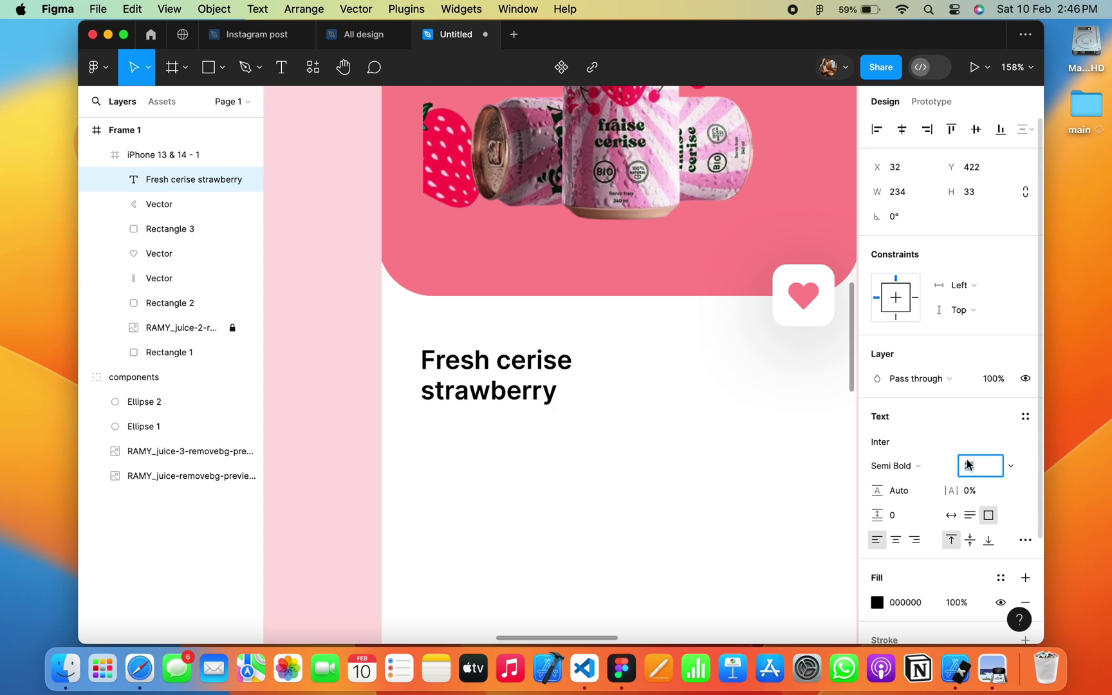
Make the heading Bold at size 27, widening and shifting it to fit one line.
scroll(735, 444, "down", 5, "ctrl")
left_click(892, 465)
left_click(894, 488)
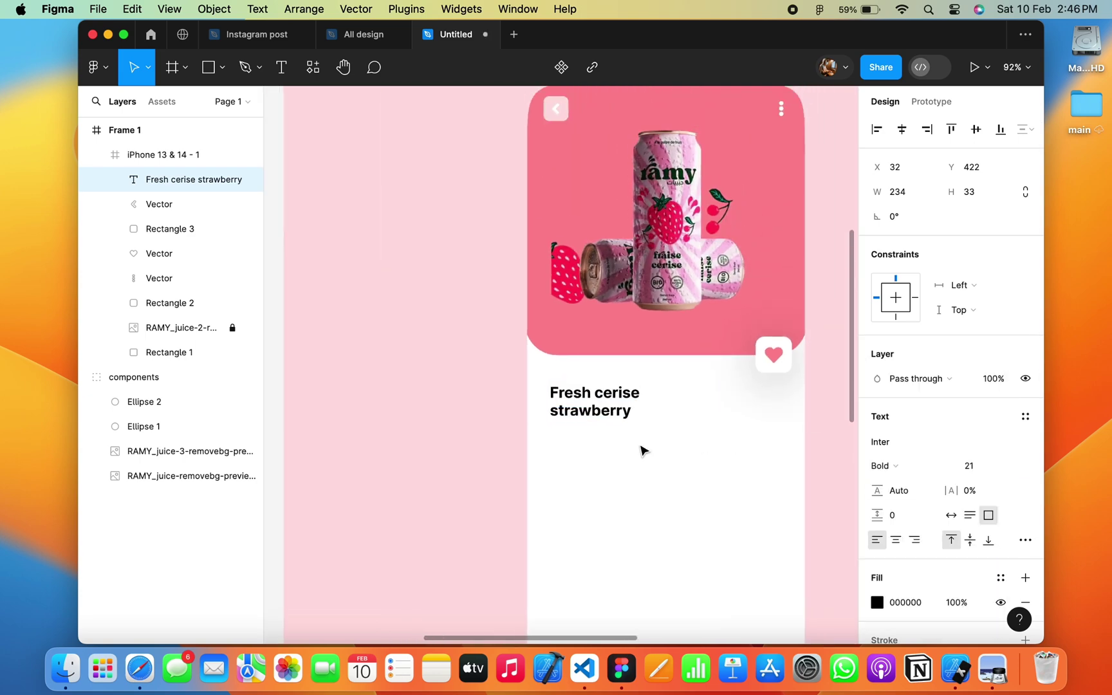
scroll(641, 450, "down", 2)
left_click_drag(666, 339, 690, 341)
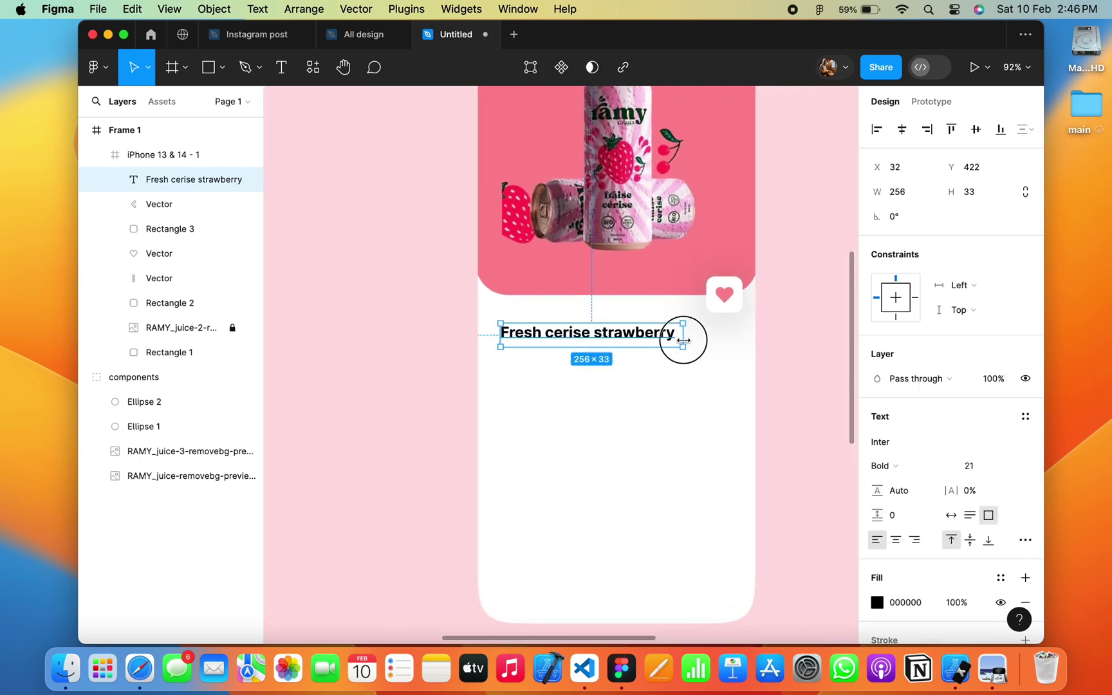
left_click_drag(611, 335, 599, 336)
key("Return")
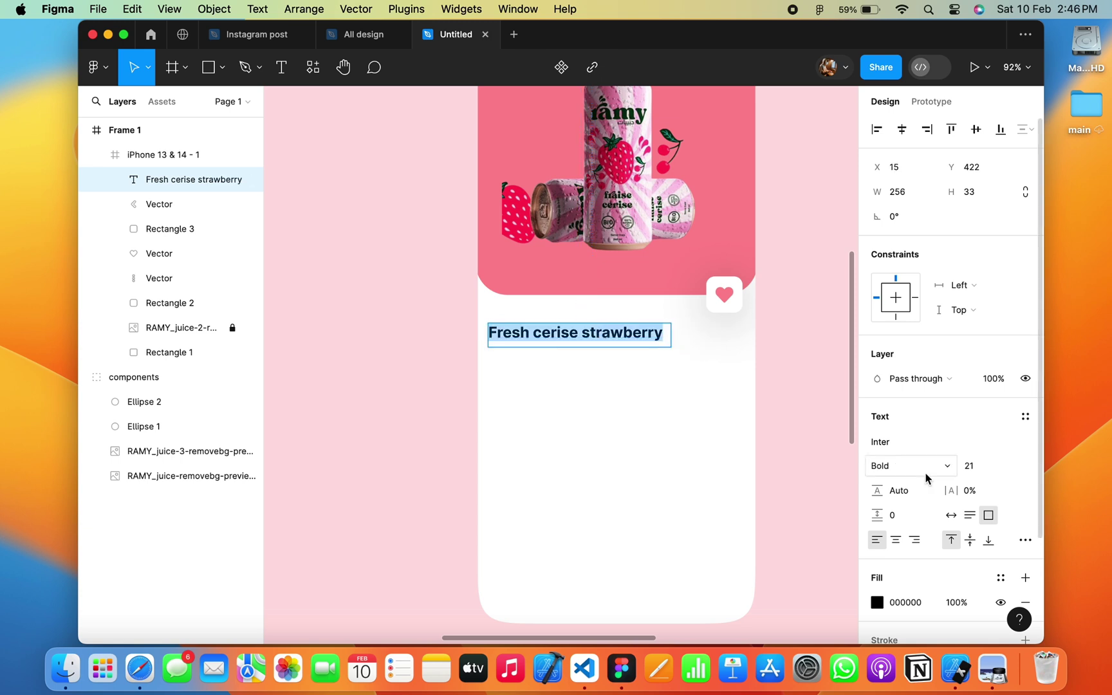
type("27")
key("Return")
key("Escape")
left_click_drag(672, 345, 717, 346)
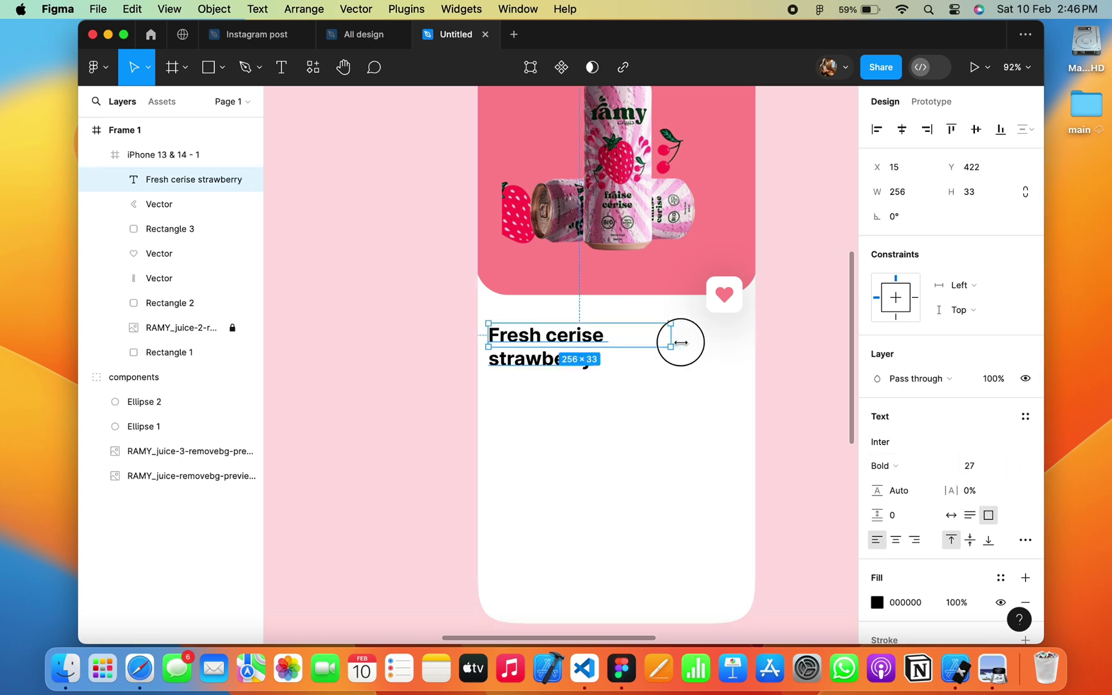
Set the heading to size 25 and delete the word 'cerise' so it reads 'Fresh Strawberry'.
key("Return")
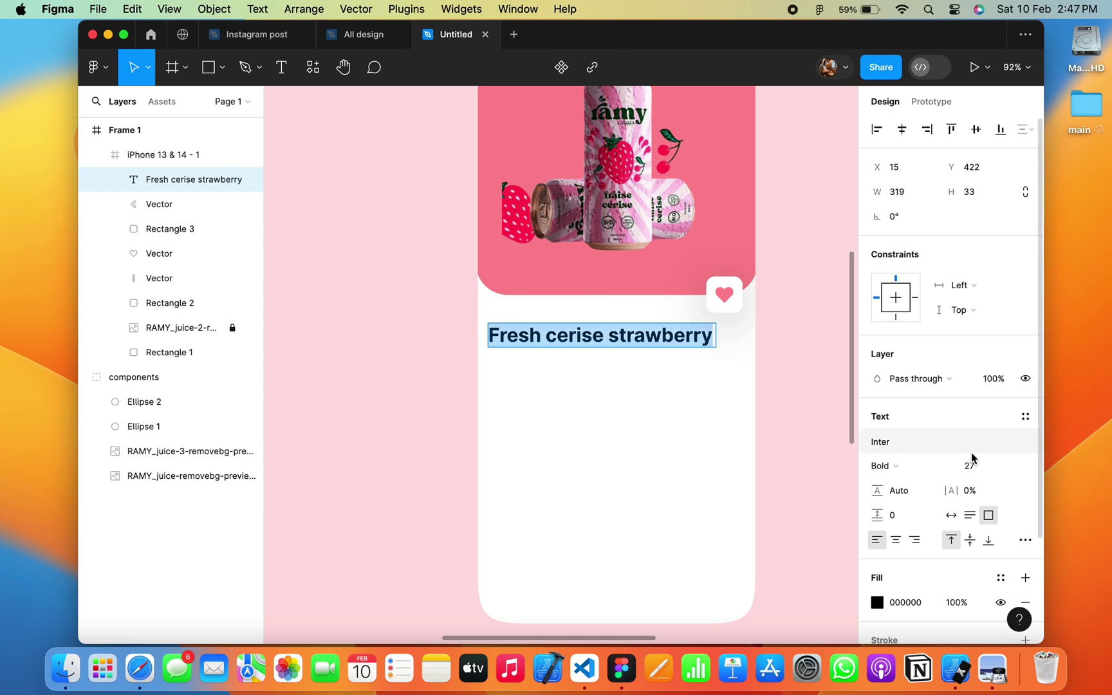
left_click(969, 465)
type("25")
key("Return")
left_click(601, 341)
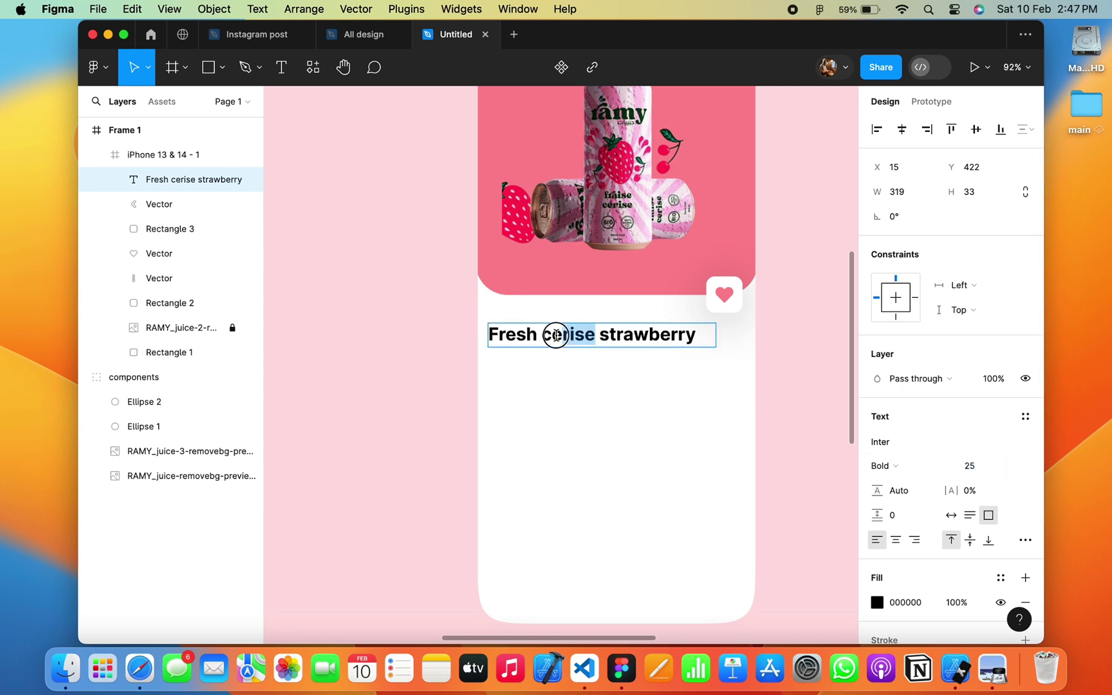
left_click_drag(555, 335, 543, 334)
key("BackSpace")
type("S")
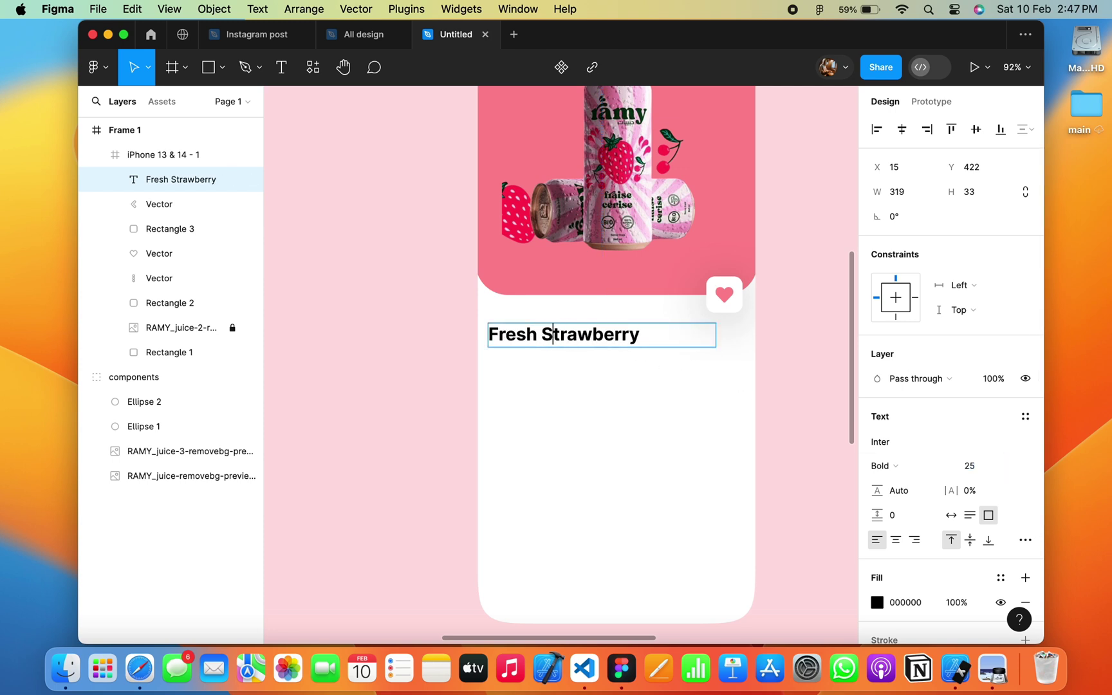
key("Escape")
double_click(715, 335)
Duplicate the Fresh Strawberry title just below itself and retype it as 'Lemondo juice'.
left_click(819, 358)
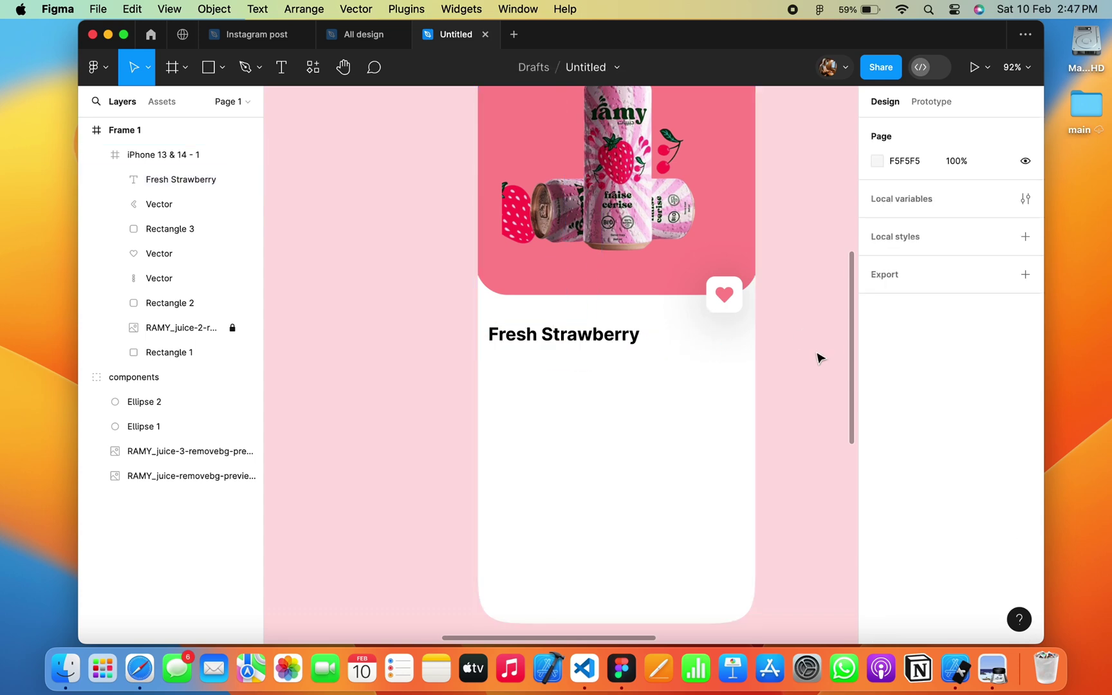
scroll(819, 358, "down", 5)
scroll(819, 358, "right", 3)
left_click(565, 354)
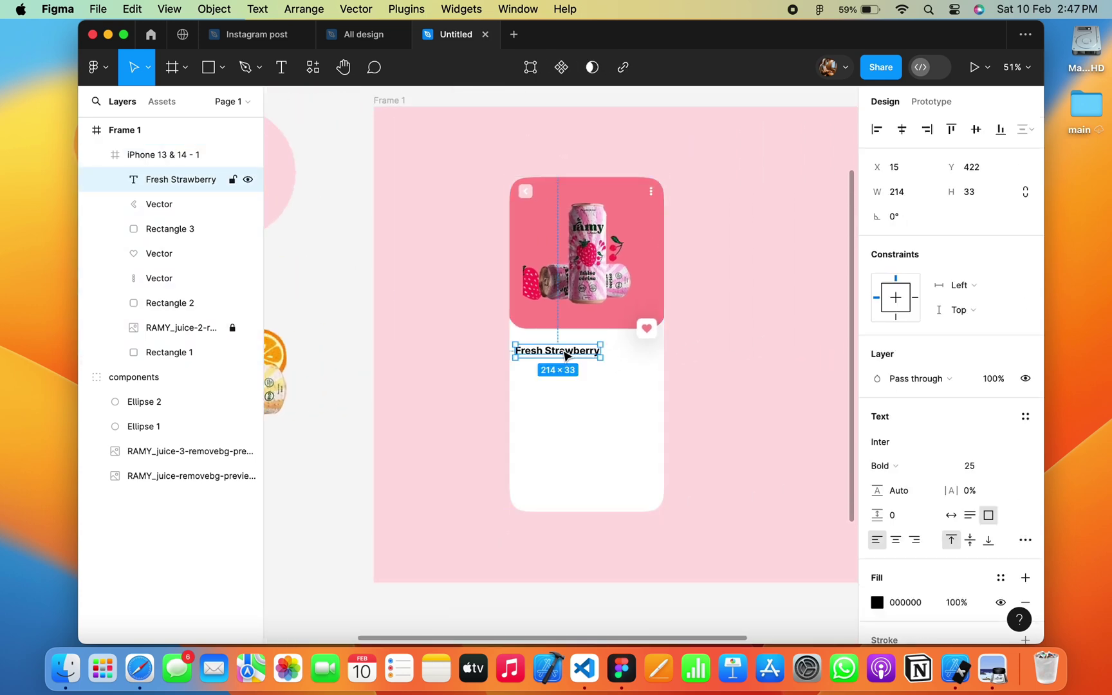
scroll(565, 355, "up", 5)
scroll(565, 354, "down", 5)
left_click_drag(550, 418, 542, 451, "alt")
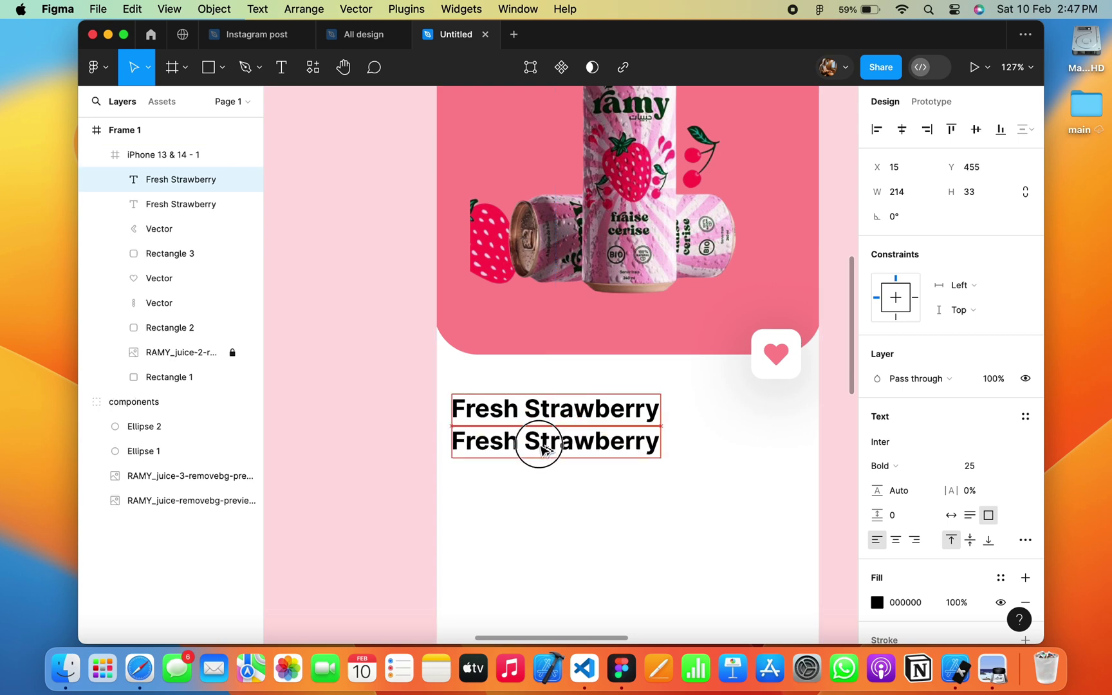
double_click(543, 450)
type("Lemondo juice")
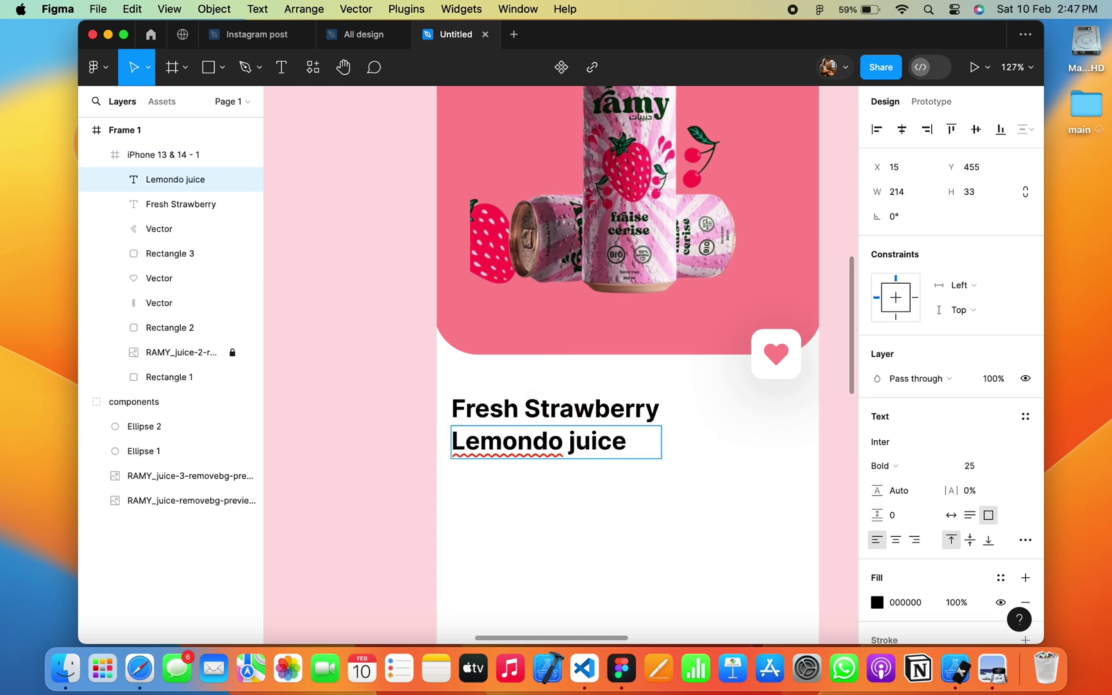
key("super+a")
Style the Lemondo juice subtitle Medium weight, size 21, with grey 5E5E5E fill.
left_click(887, 466)
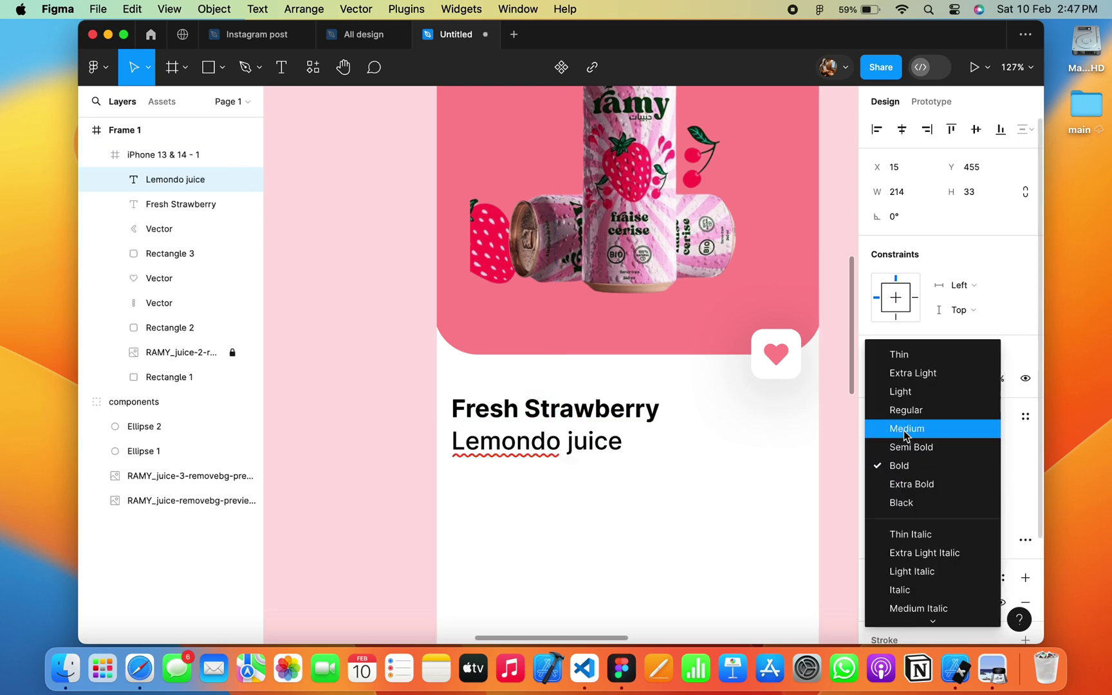
left_click(909, 428)
left_click(969, 466)
type("21")
key("Return")
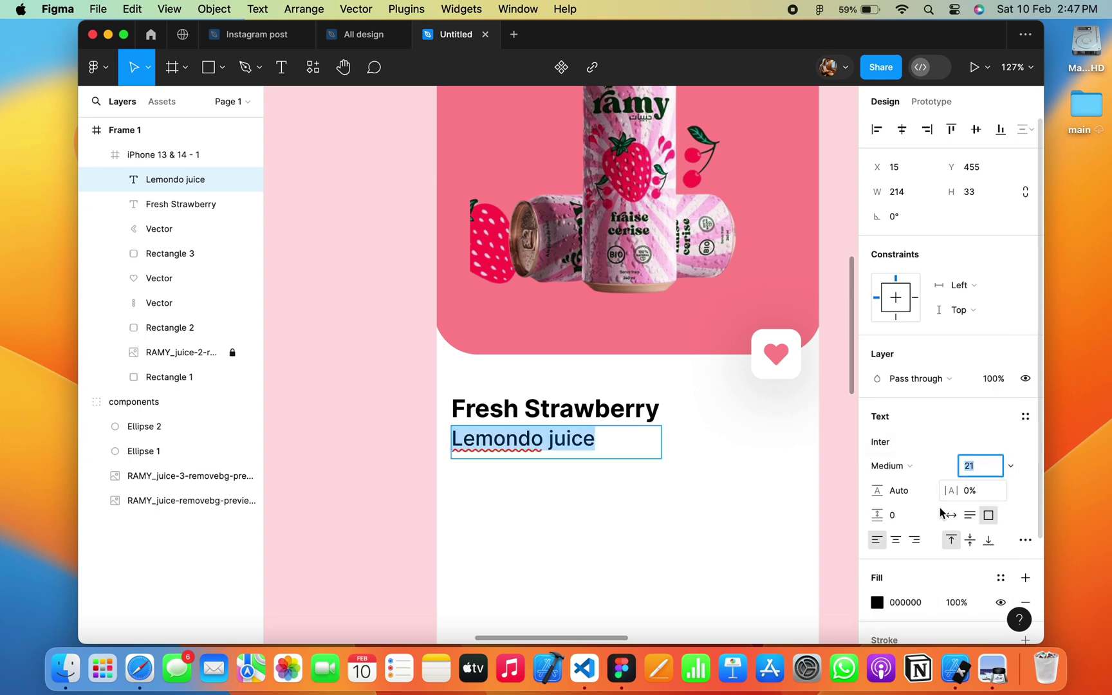
scroll(890, 557, "down", 2)
left_click(879, 547)
left_click_drag(766, 341, 656, 372)
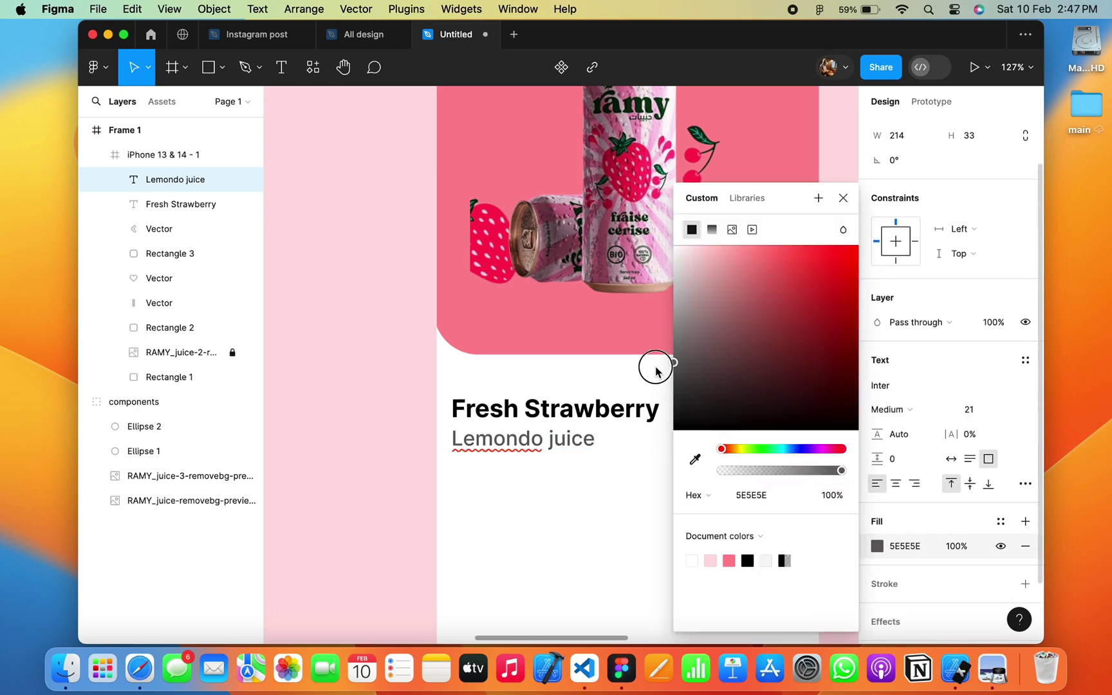
left_click(843, 198)
left_click(591, 494)
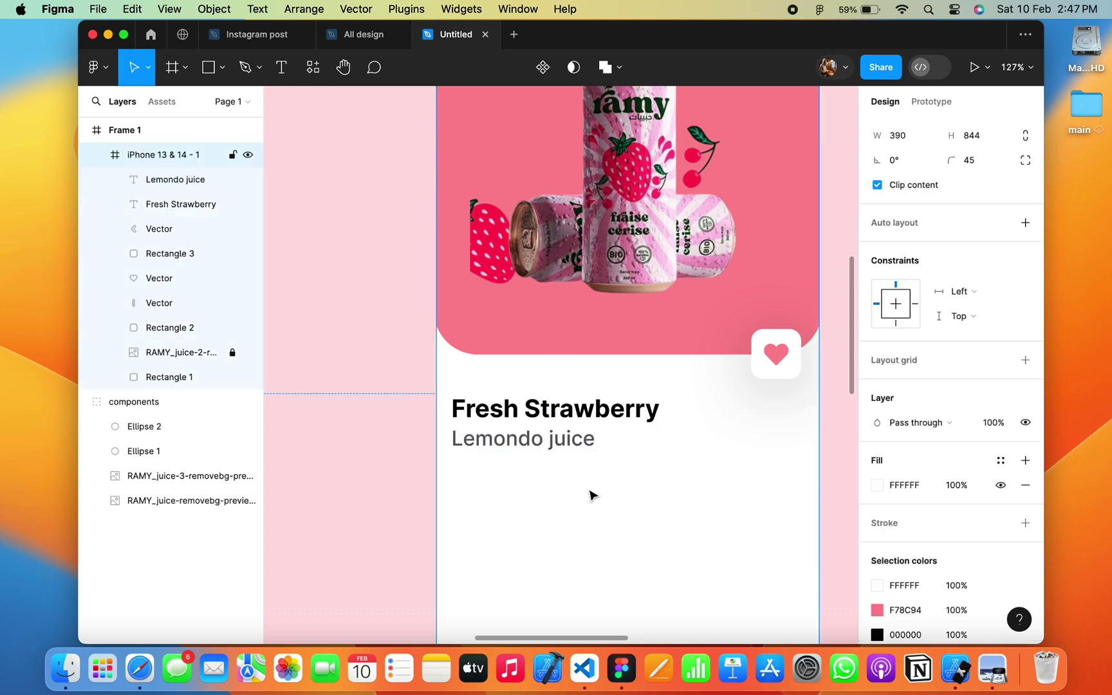
scroll(535, 348, "down", 5)
Set the Fresh Strawberry title in Montserrat and widen it onto one line.
left_click(557, 381)
left_click(880, 385)
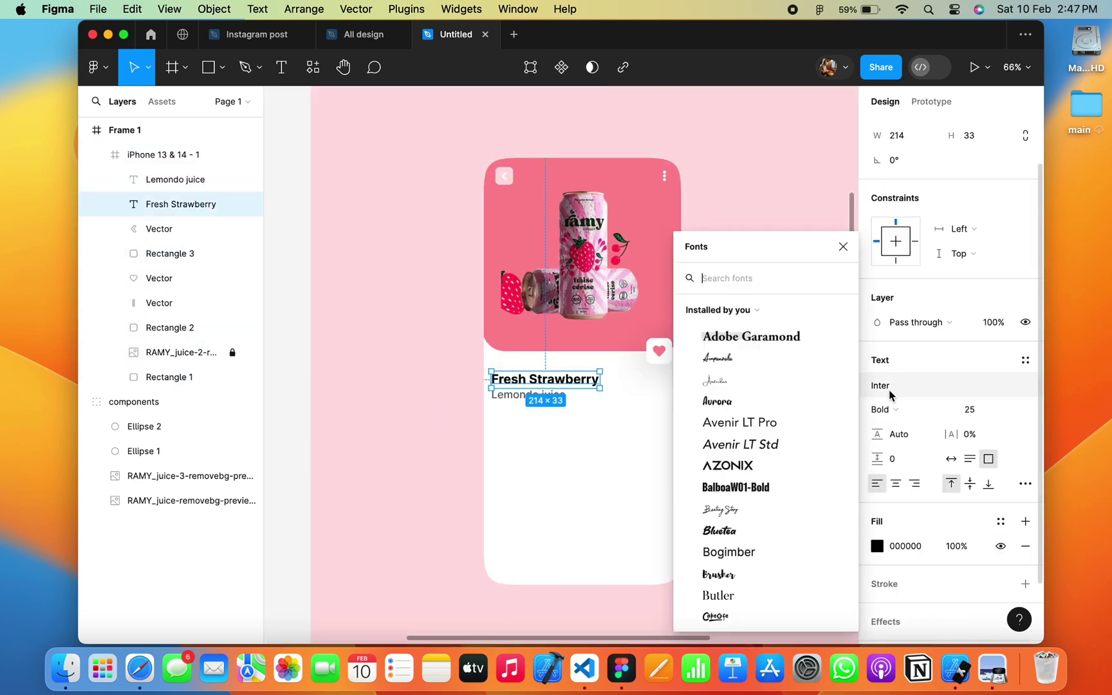
scroll(736, 471, "down", 3)
scroll(737, 473, "down", 3)
scroll(746, 476, "down", 1)
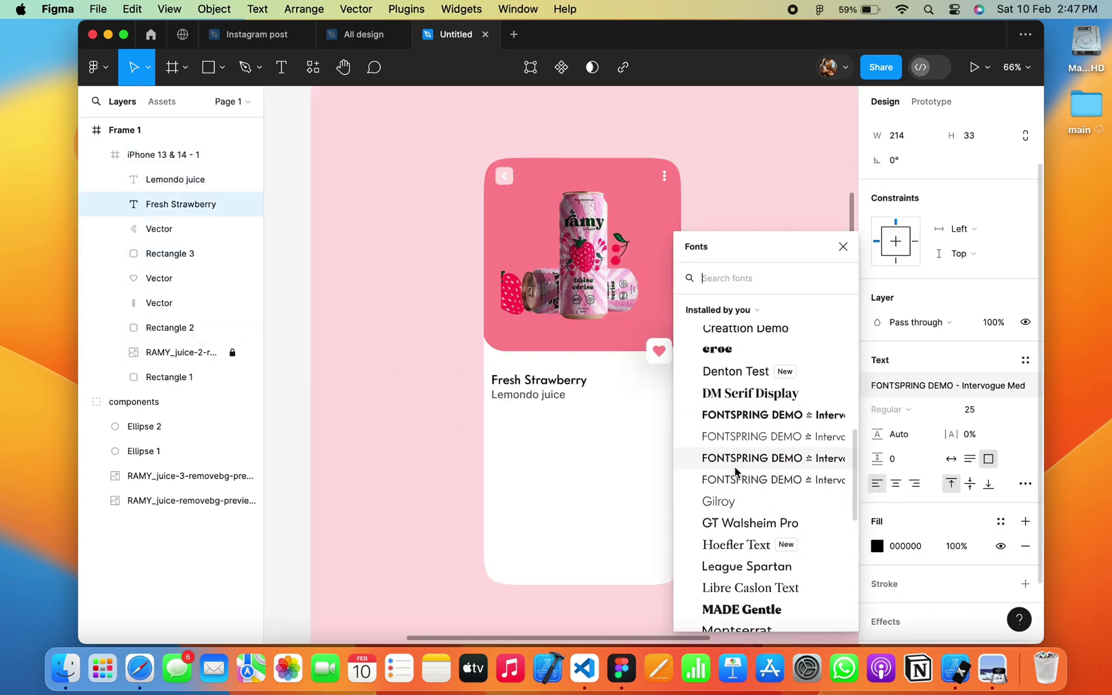
scroll(766, 481, "down", 1)
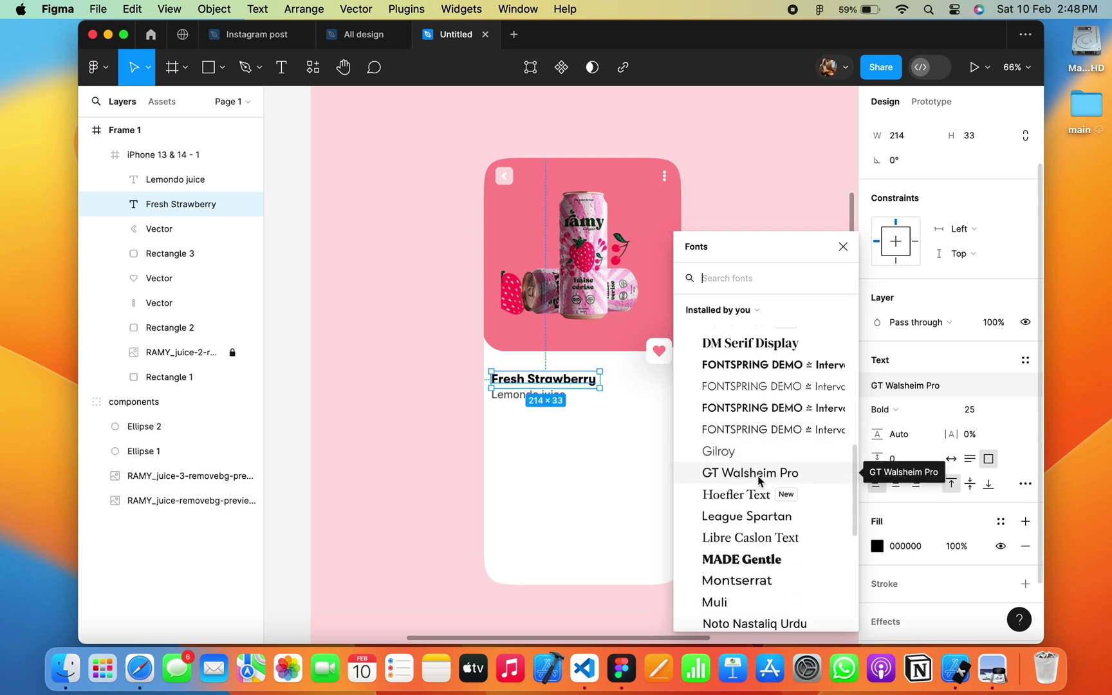
scroll(740, 572, "down", 1)
left_click(739, 578)
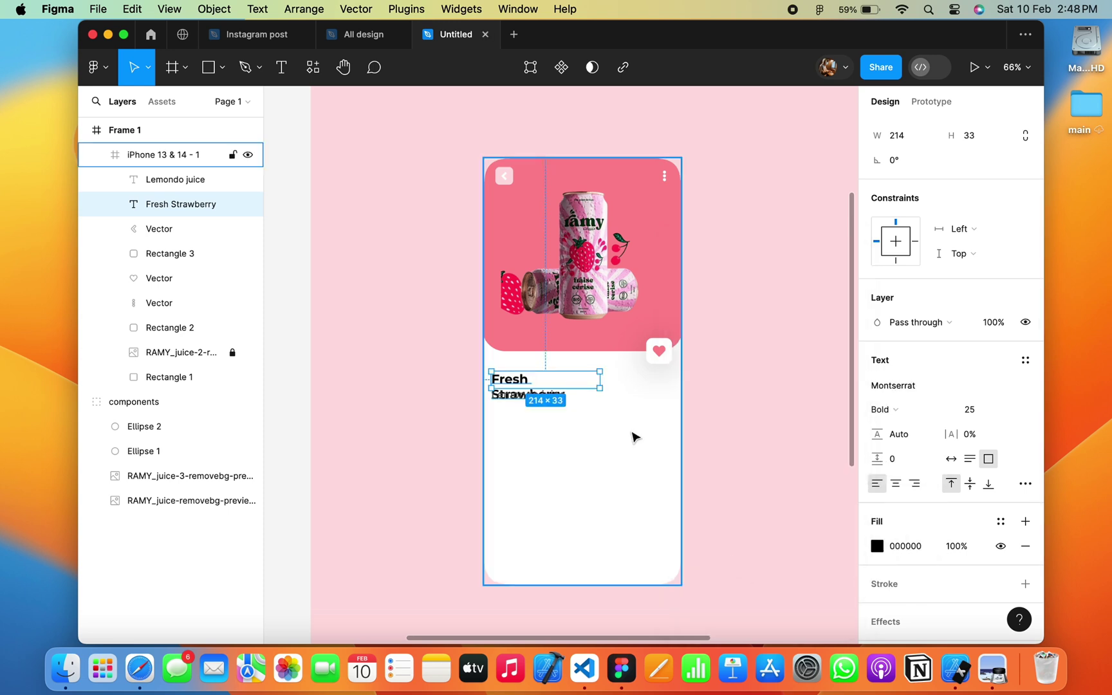
left_click_drag(606, 383, 614, 383)
Set the Lemondo juice subtitle in Montserrat Medium.
left_click(528, 395)
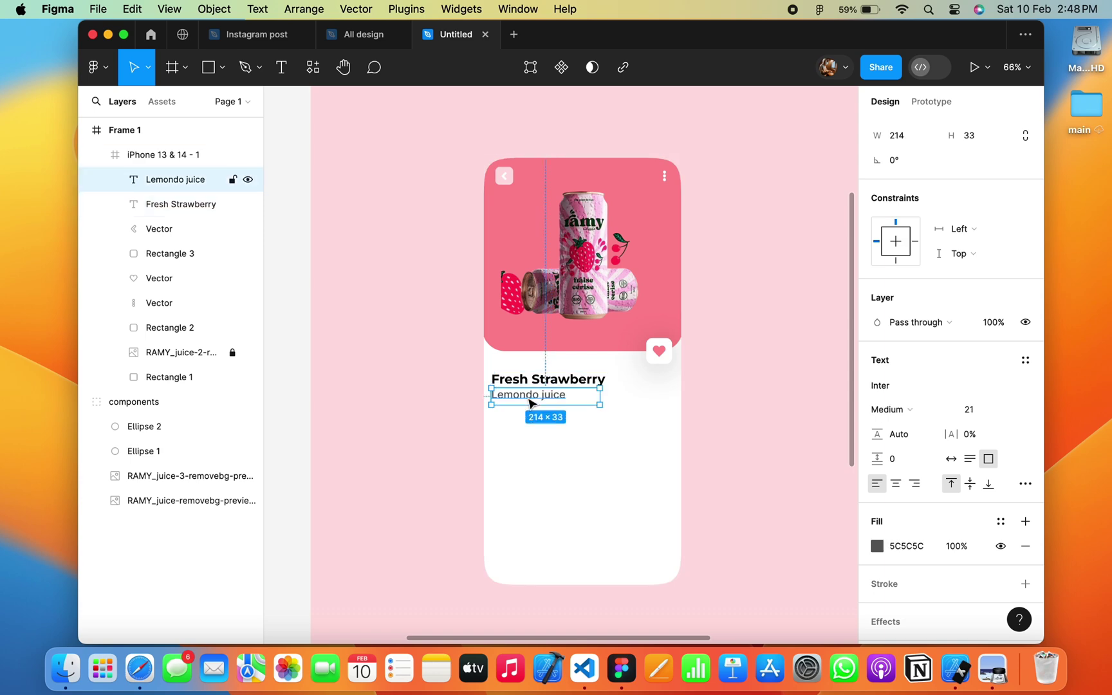
left_click(885, 385)
scroll(734, 563, "down", 5)
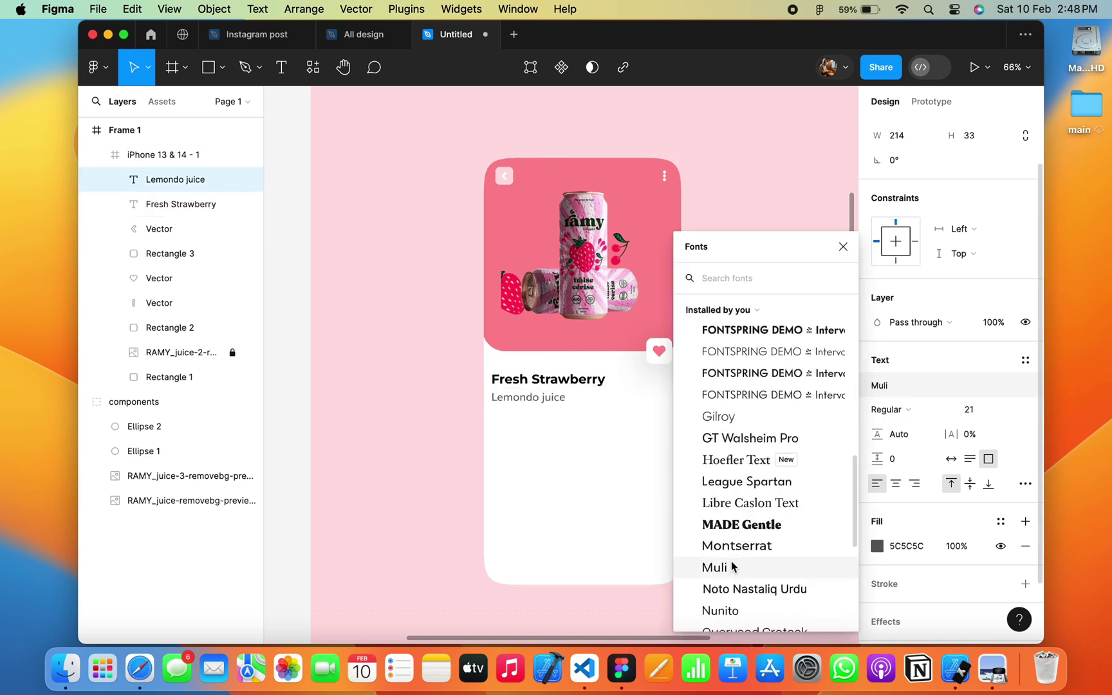
left_click(708, 539)
left_click(904, 411)
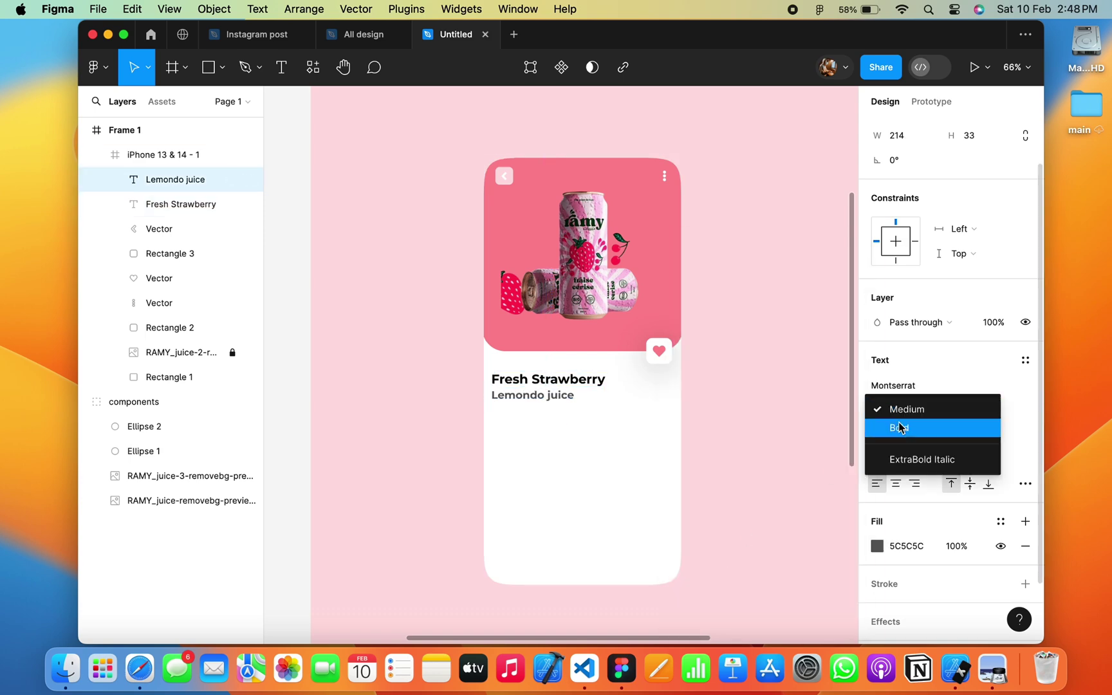
left_click(894, 352)
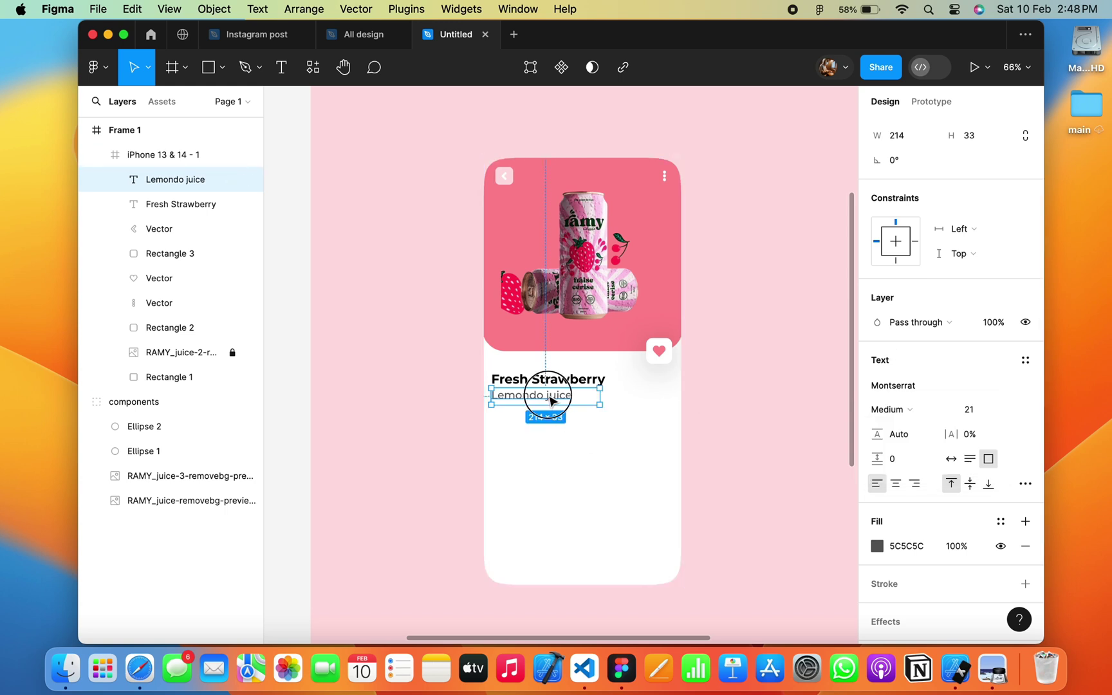
scroll(551, 400, "up", 5)
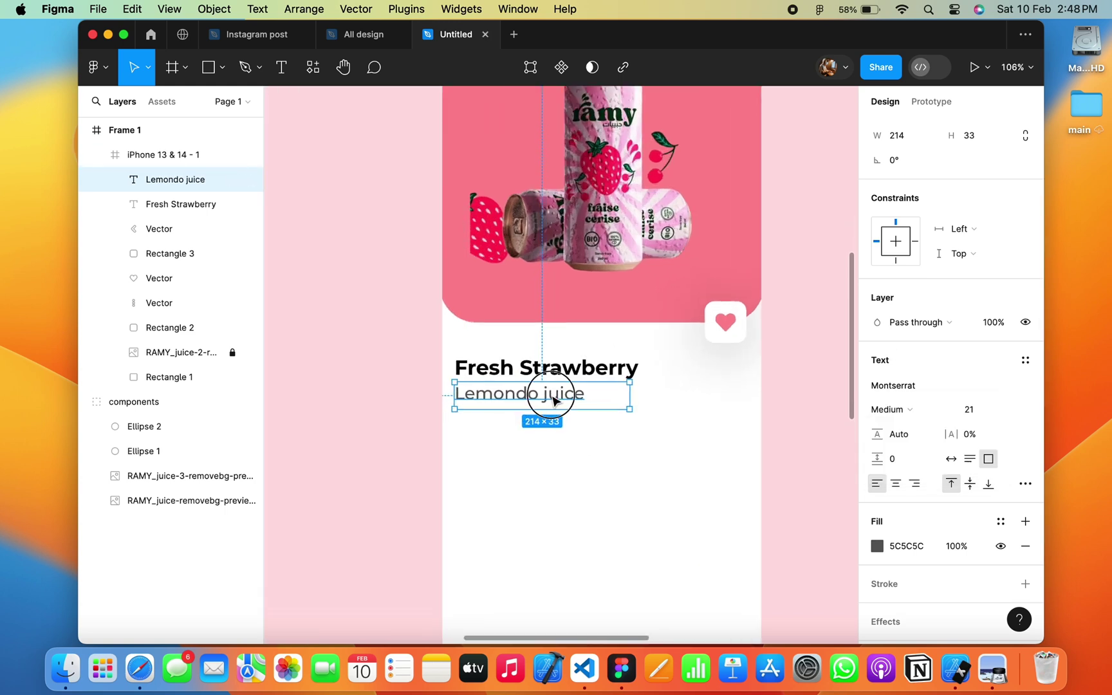
scroll(572, 412, "down", 5)
left_click(735, 427)
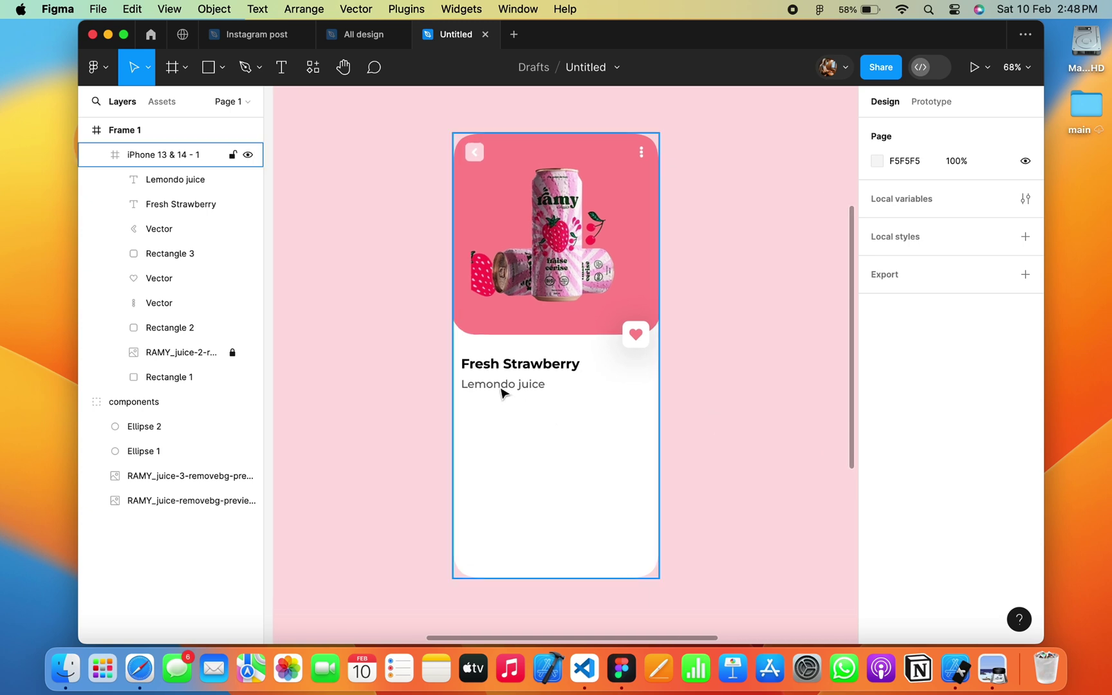
Duplicate the subtitle below as the $12.65 price in black Bold.
left_click(503, 392)
left_click_drag(503, 392, 503, 413)
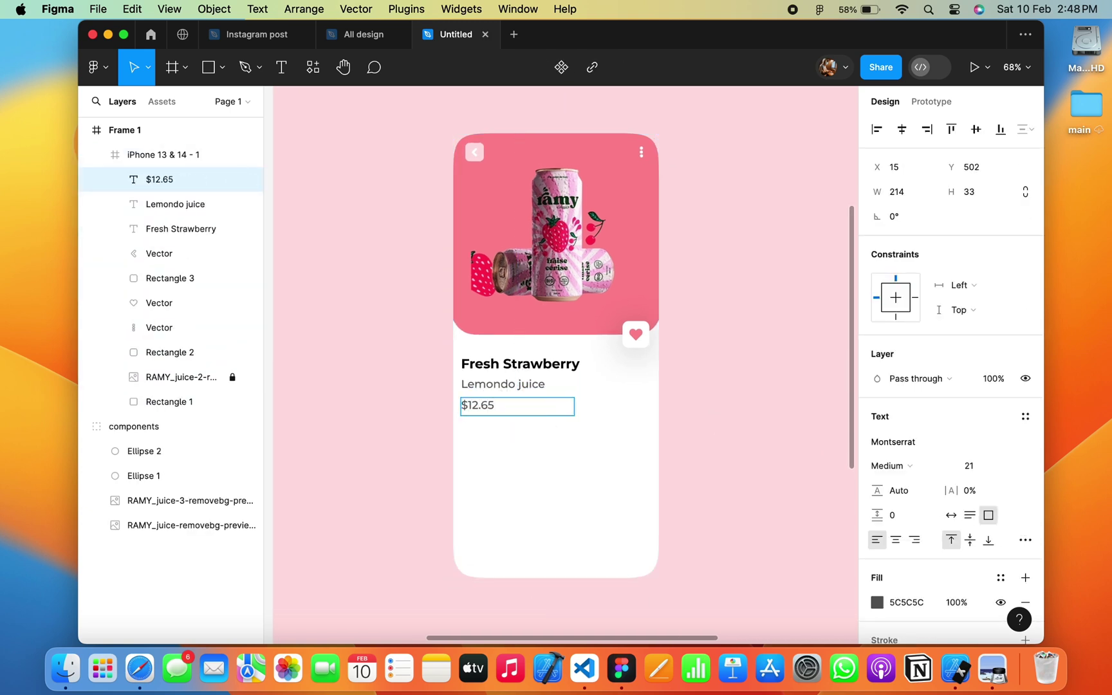
left_click(876, 602)
left_click_drag(670, 365, 670, 454)
key("Escape")
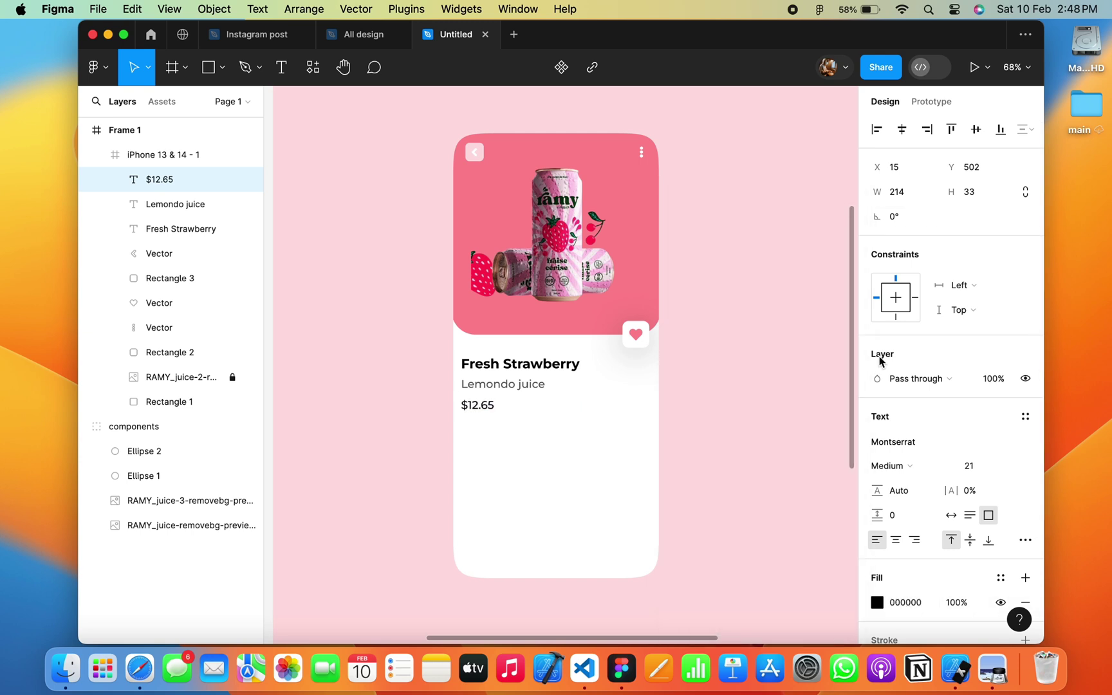
left_click(891, 465)
type("28")
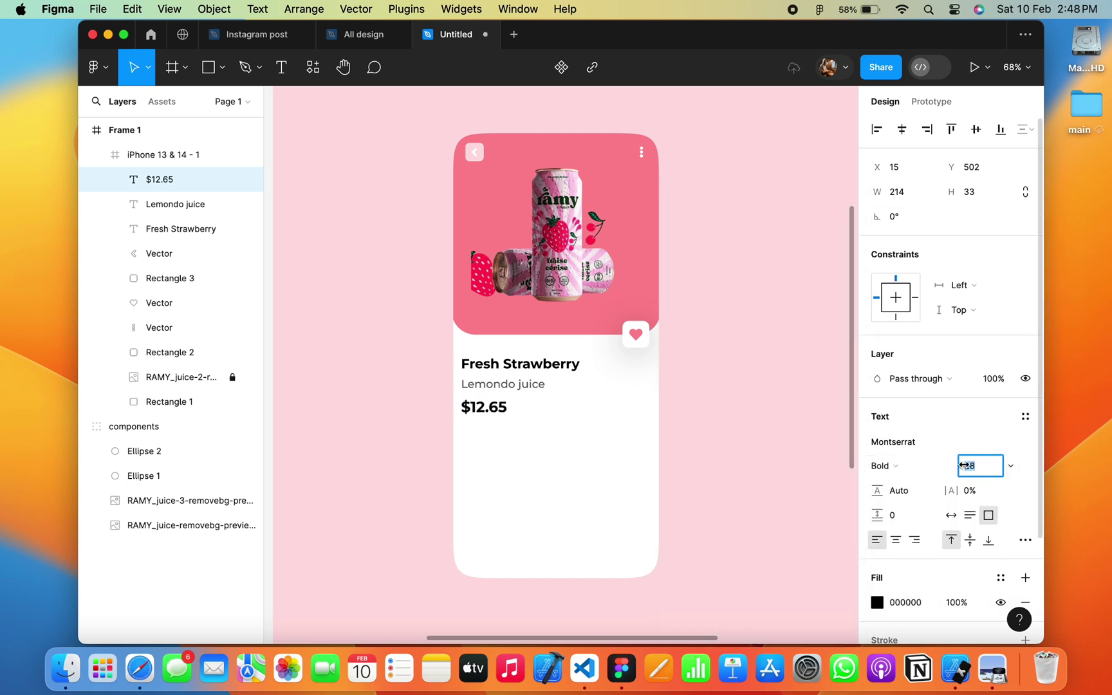
left_click(383, 410)
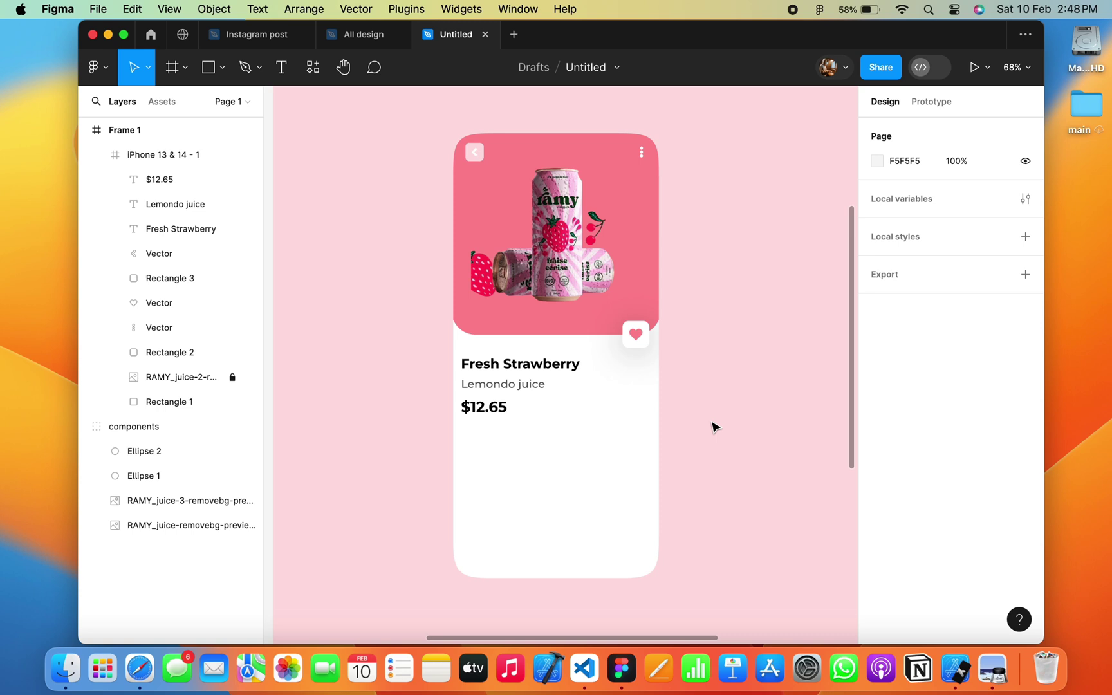
Shift the title, subtitle and price together 8 px right to x 23.
left_click(509, 366)
left_click(494, 386, "shift")
left_click(484, 406, "shift")
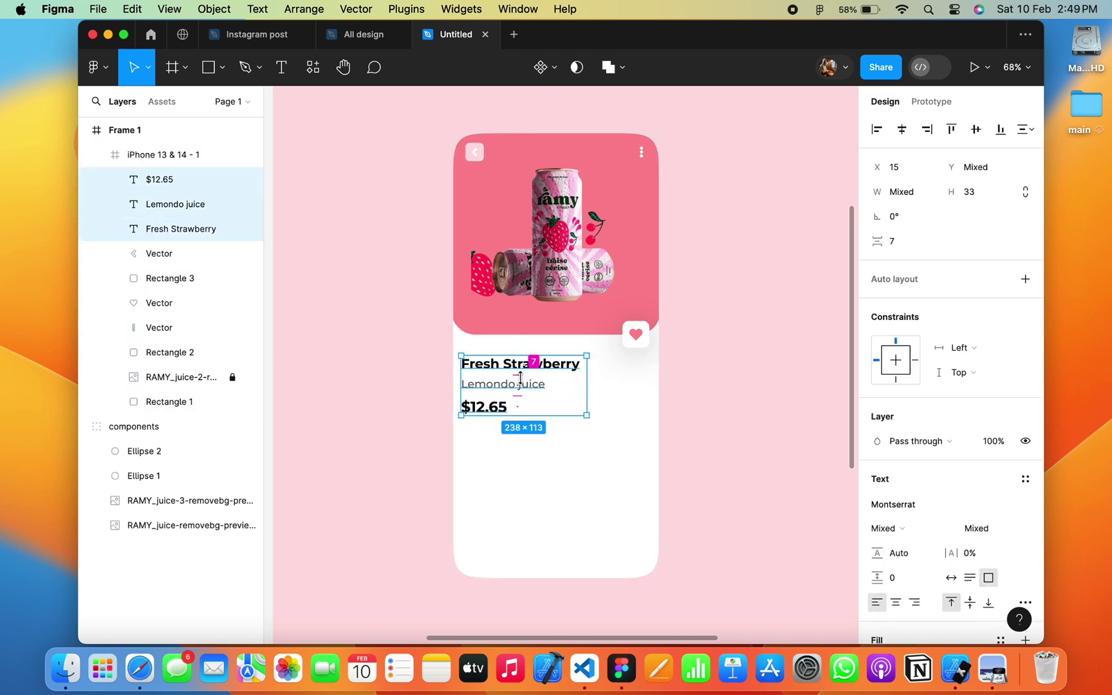
left_click_drag(573, 397, 578, 397)
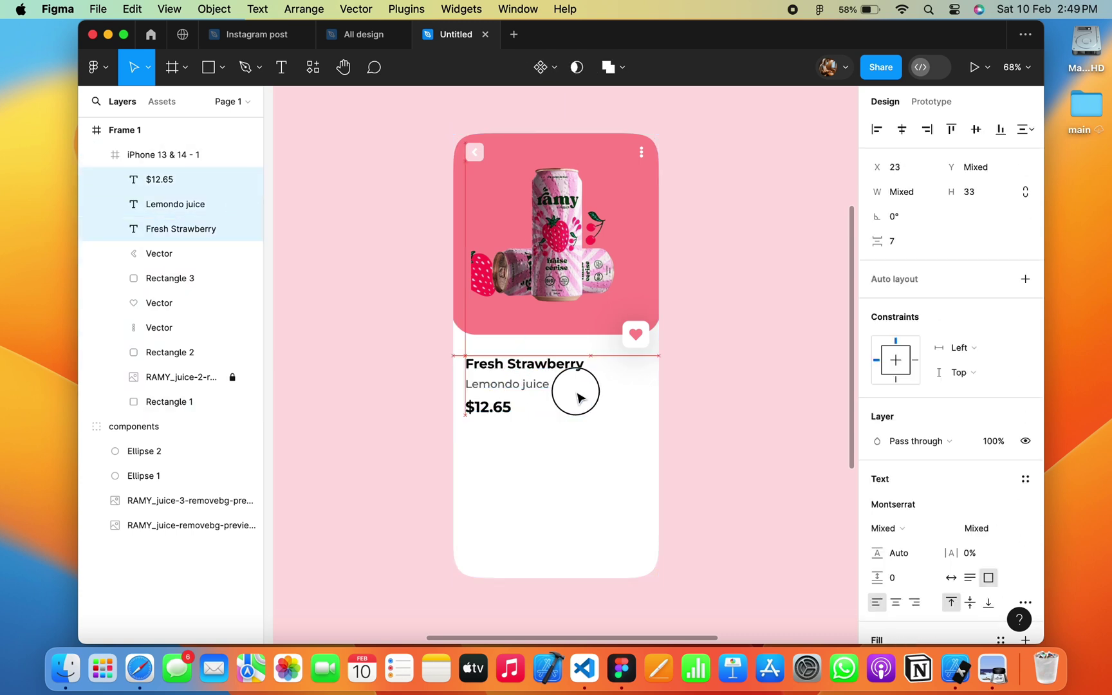
left_click(513, 408)
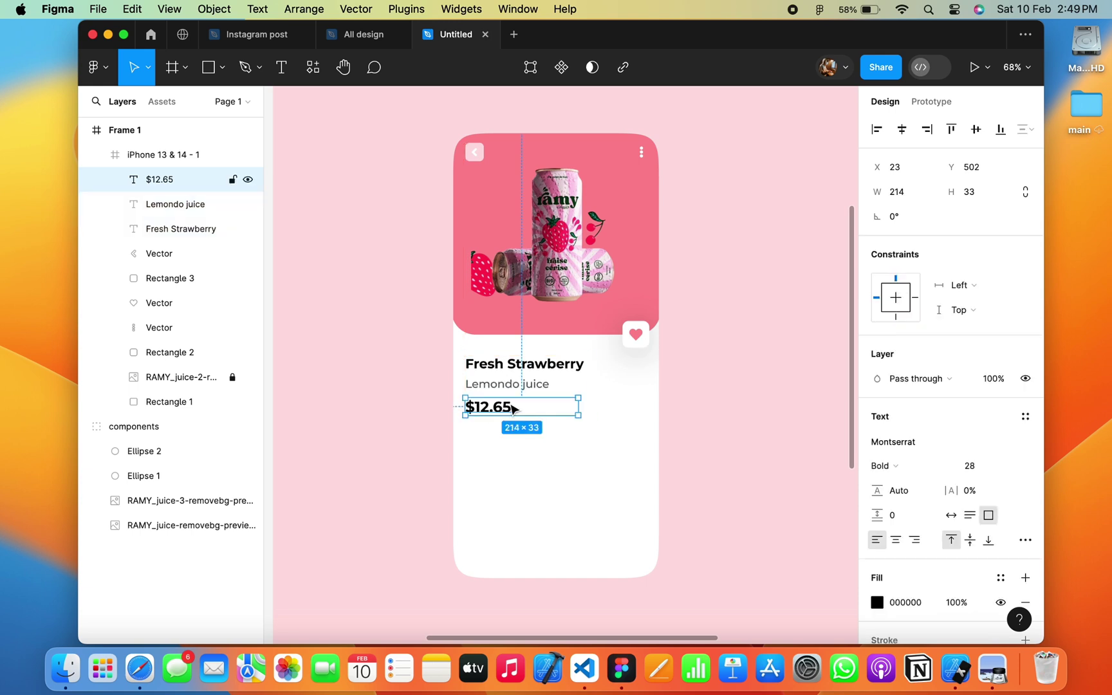
left_click(751, 387)
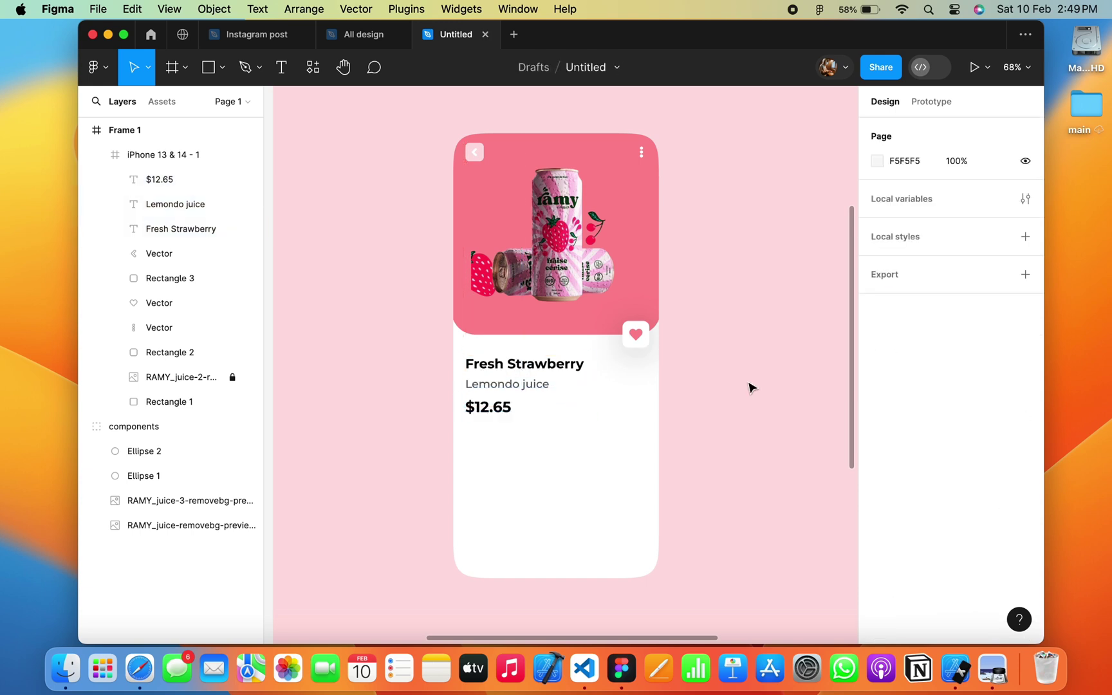
key("r")
scroll(582, 400, "up", 3)
Draw a rectangle beside the $12.65 price, level with it, sized 106 by 31.
scroll(579, 399, "up", 2)
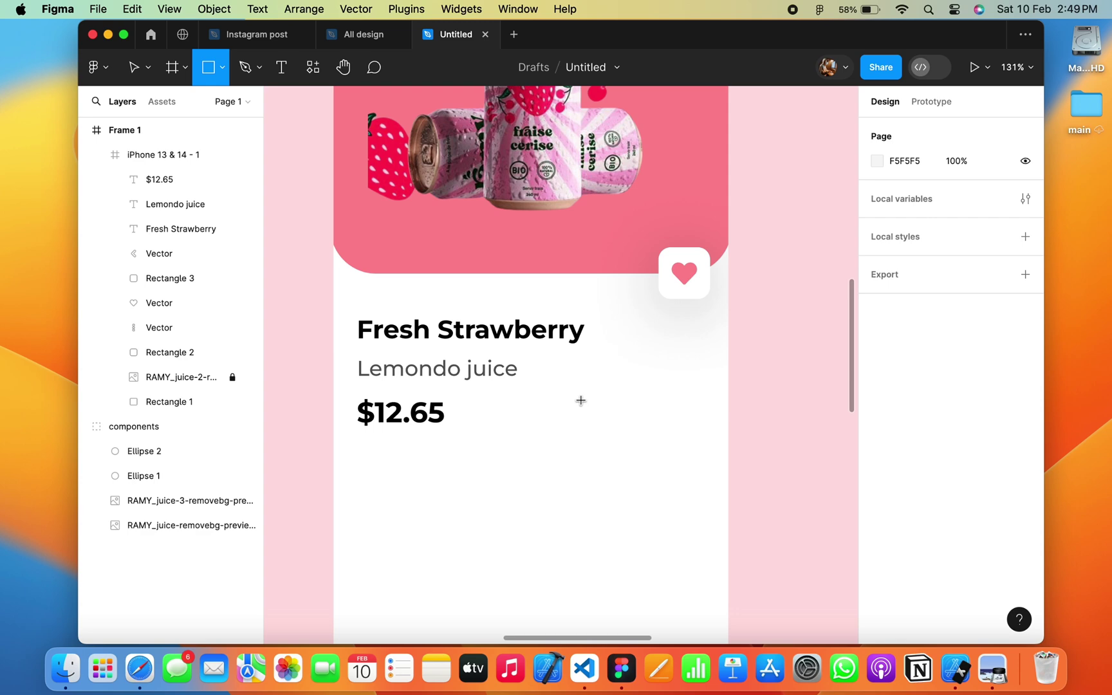
left_click_drag(581, 399, 701, 431)
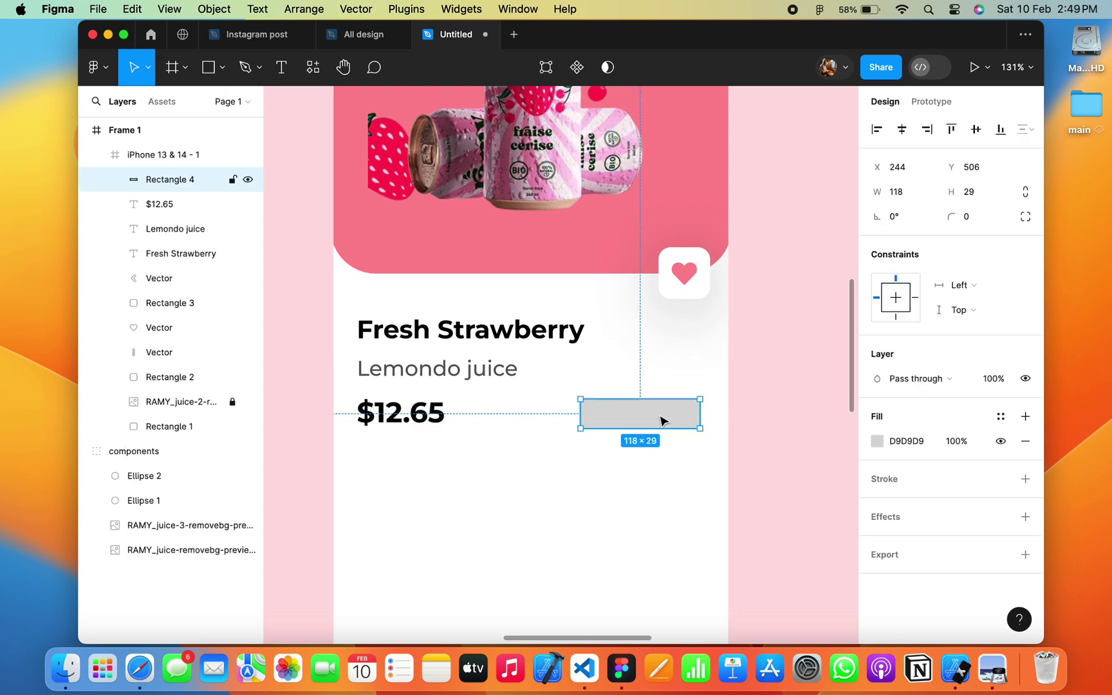
left_click_drag(651, 401, 650, 391)
scroll(649, 394, "up", 5)
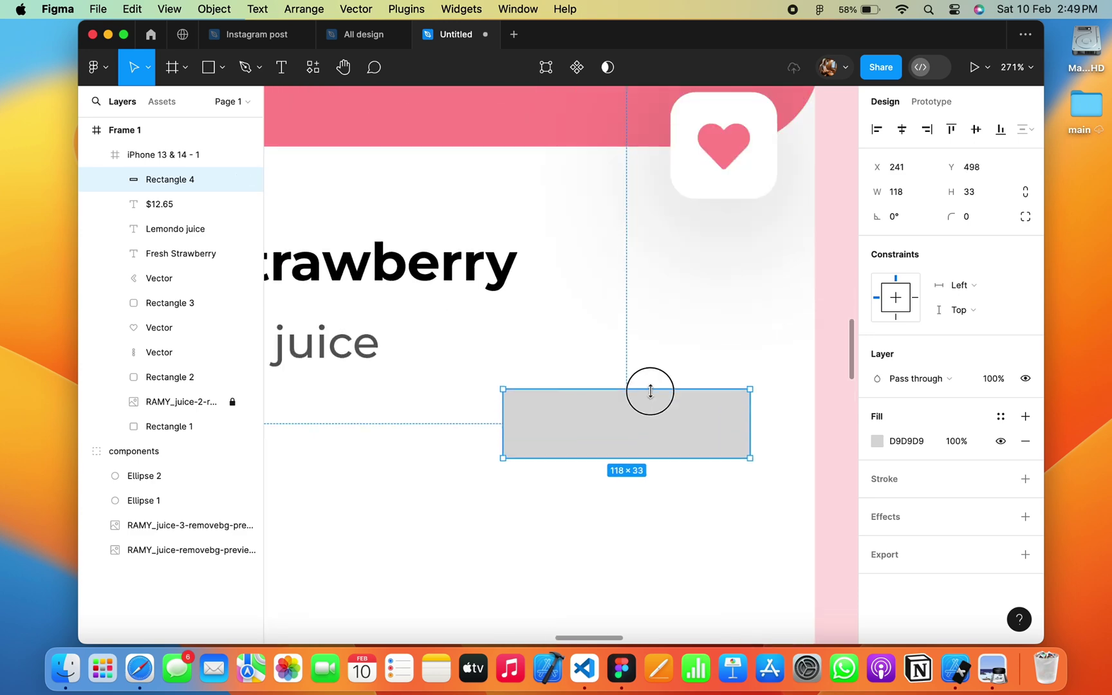
left_click_drag(747, 427, 720, 428)
scroll(725, 423, "down", 5)
Give the rectangle a corner radius of 6 and the document's pink fill.
left_click_drag(973, 229, 978, 218)
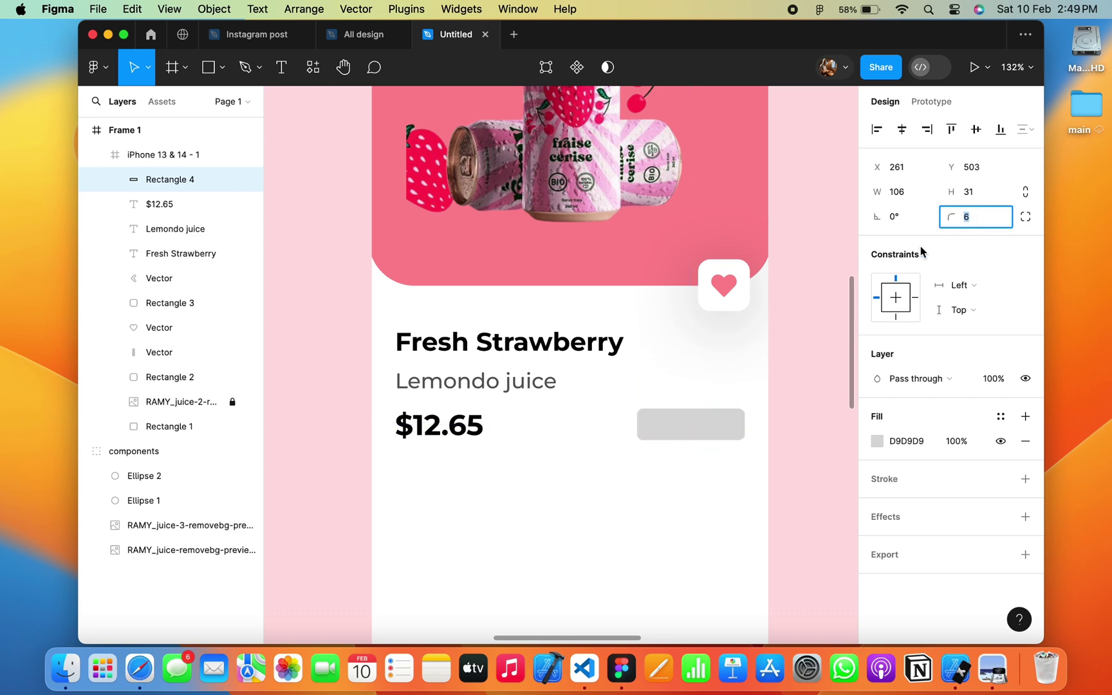
left_click(715, 425)
left_click(876, 441)
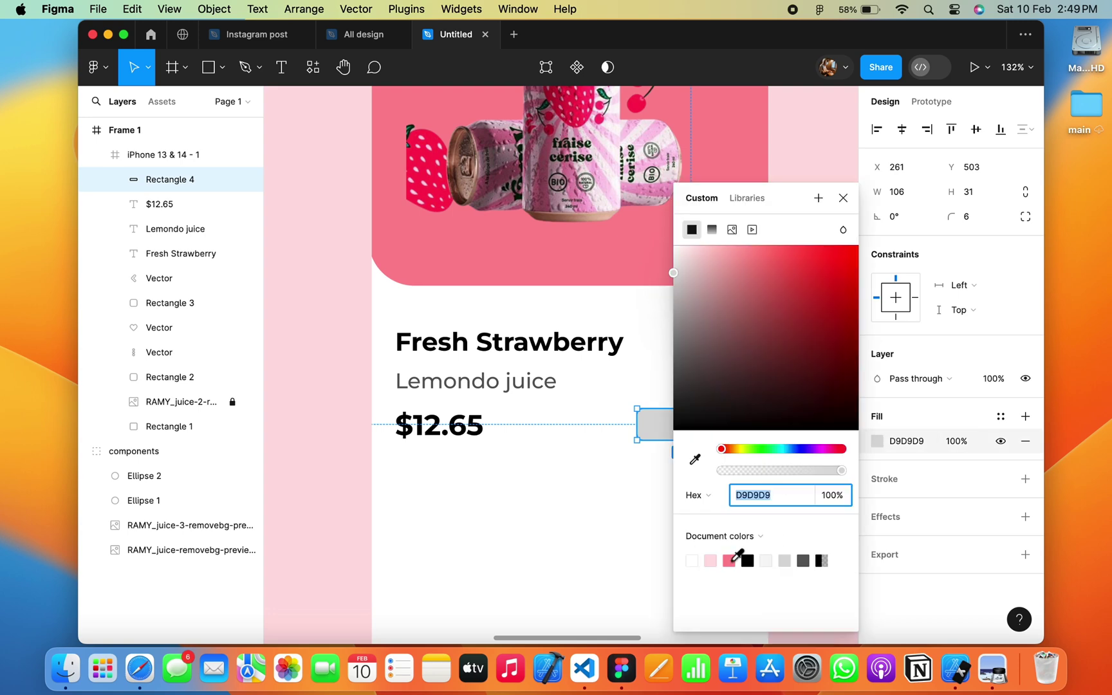
left_click(729, 559)
left_click(747, 382)
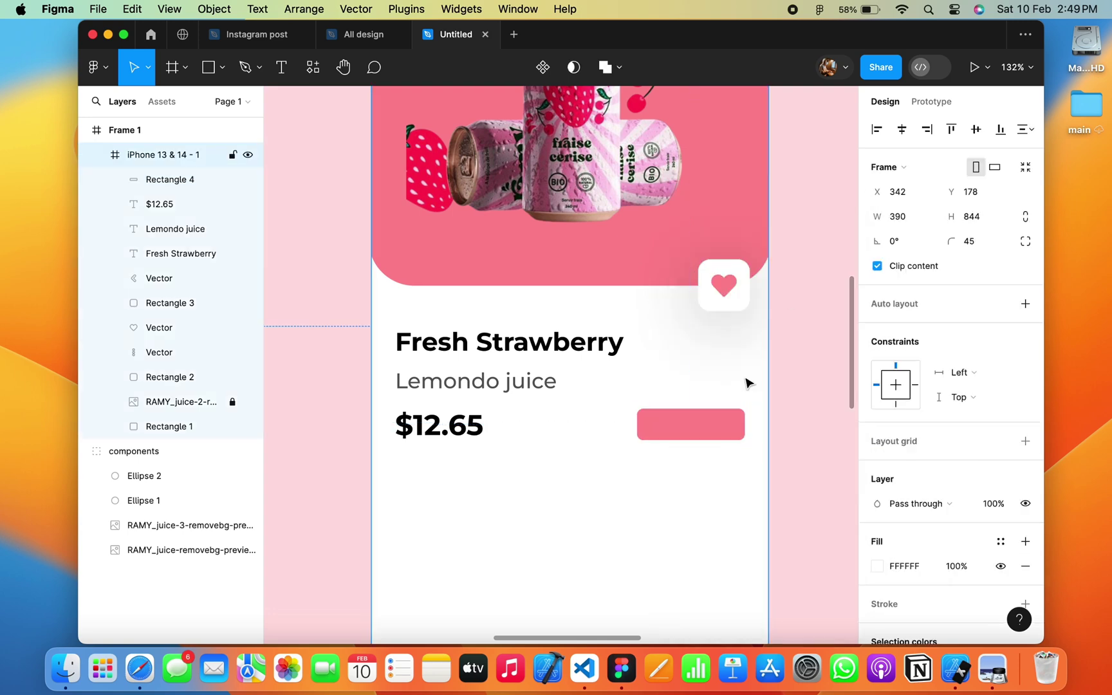
left_click(281, 74)
Add a white Medium-weight minus label inside the pink button.
left_click(664, 425)
type("-")
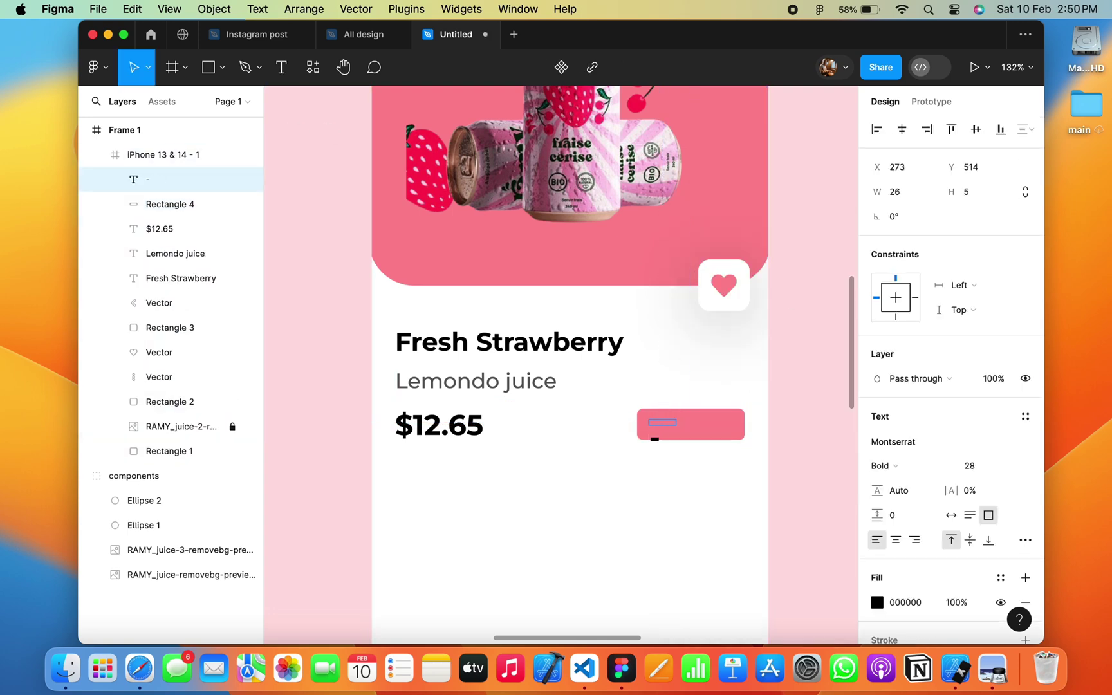
scroll(676, 425, "up", 5)
left_click_drag(650, 412, 651, 362)
left_click(885, 466)
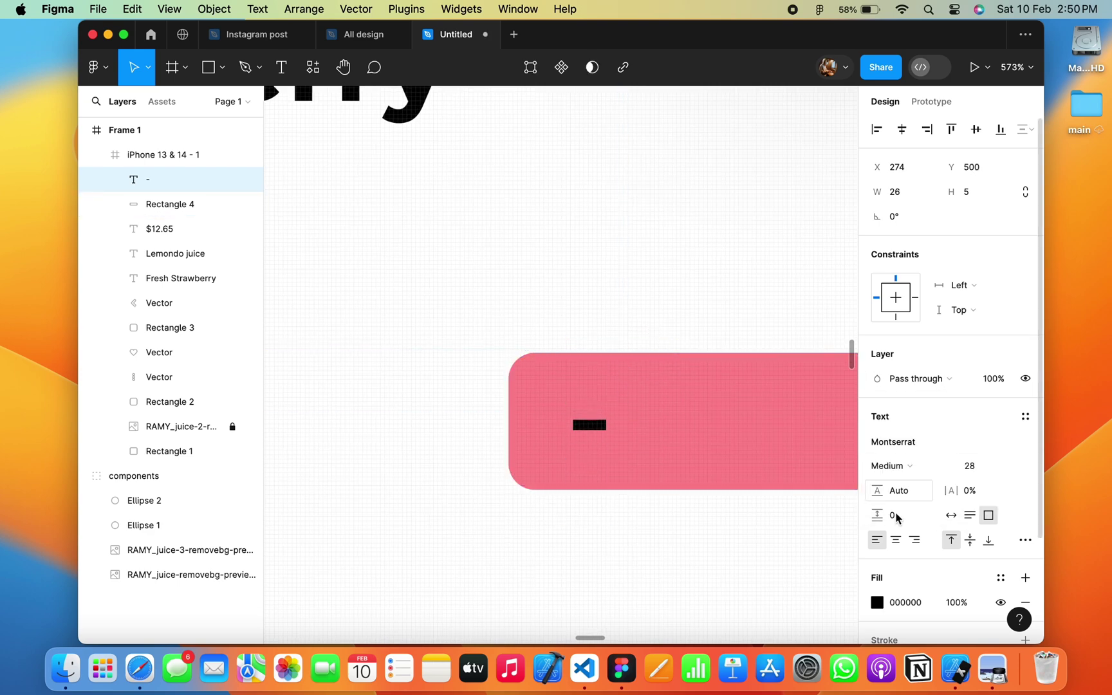
left_click(877, 602)
left_click_drag(682, 283, 652, 268)
left_click(843, 195)
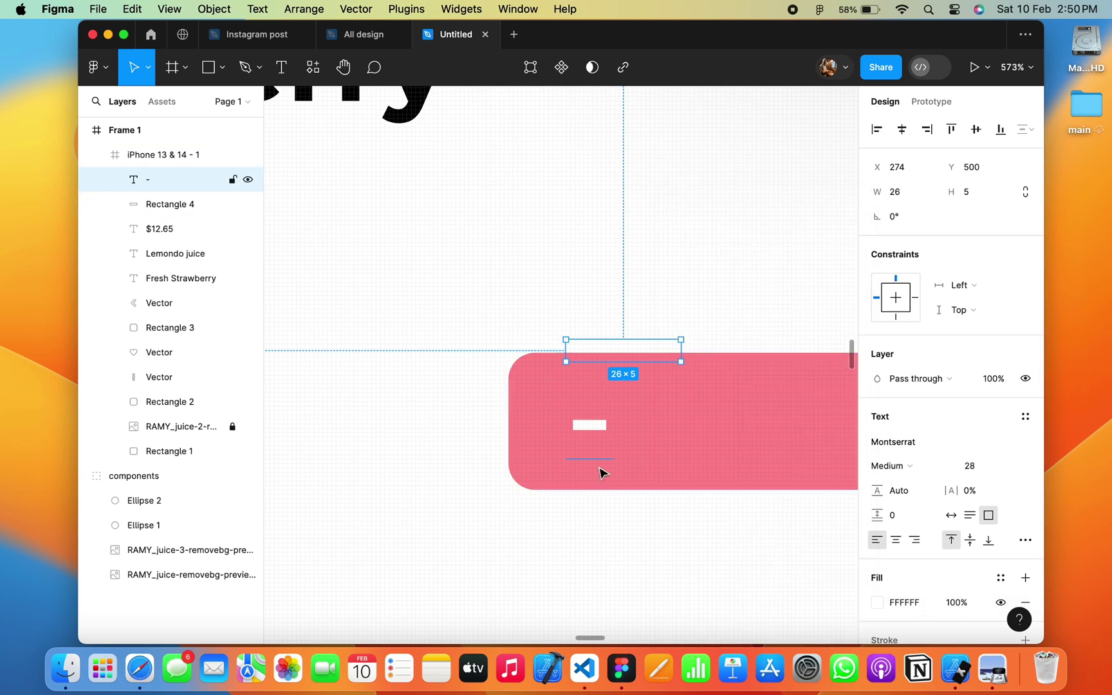
Copy the minus to the button's right side as a size 20 plus sign.
left_click_drag(605, 430, 788, 419)
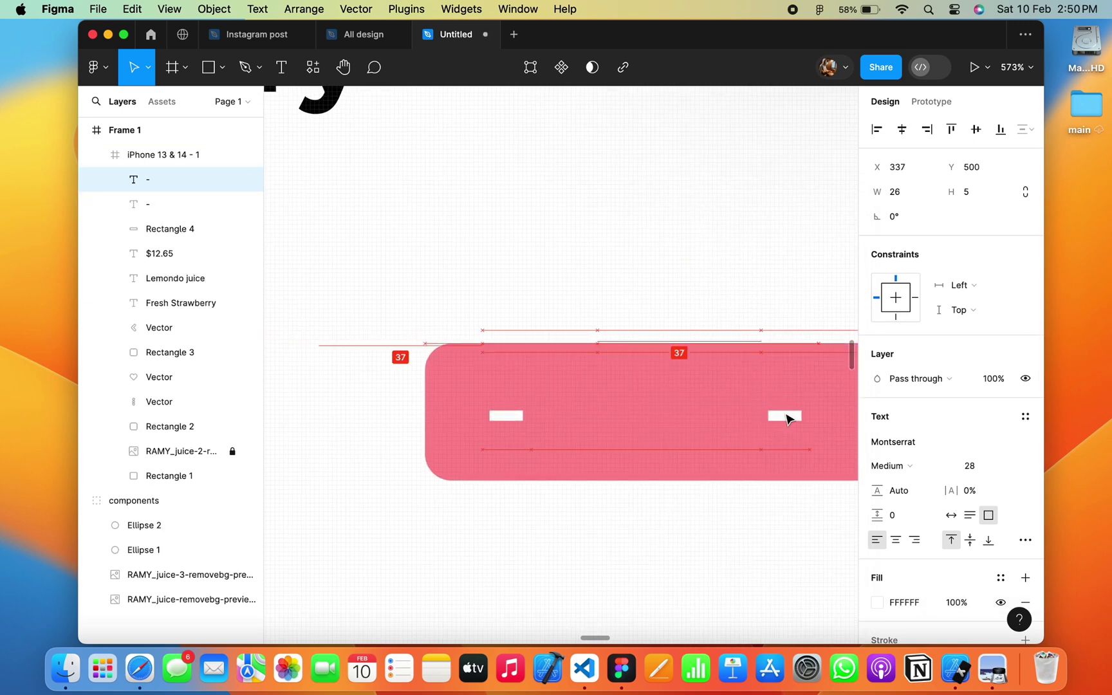
key("Return")
type("+")
key("ctrl+a")
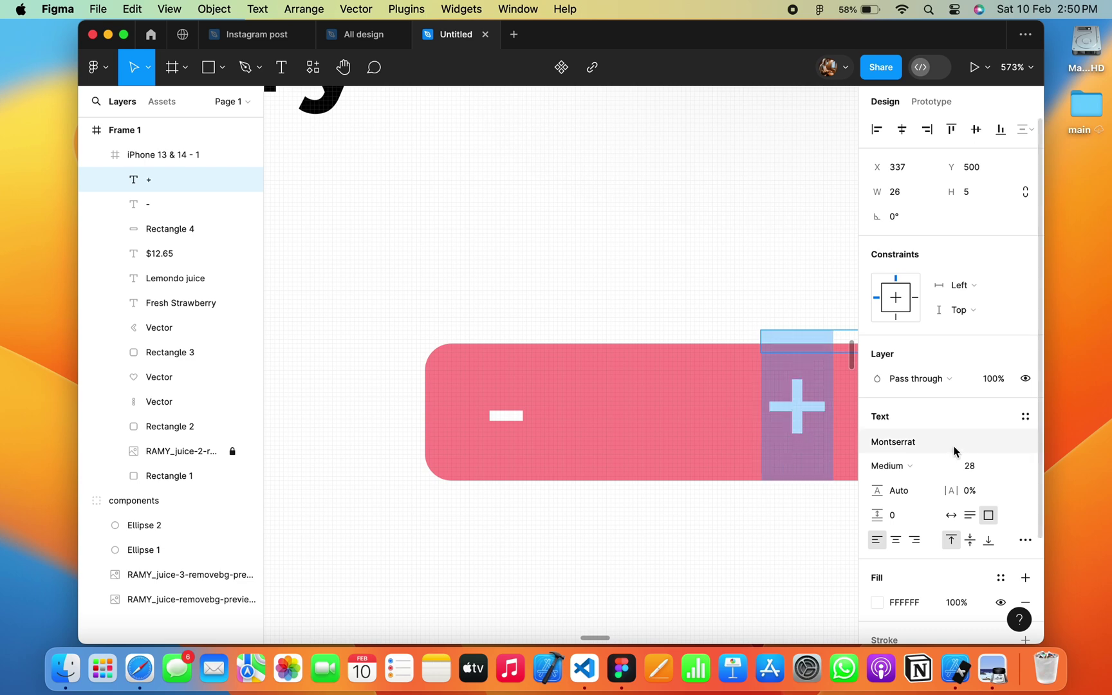
left_click(968, 466)
left_click(968, 465)
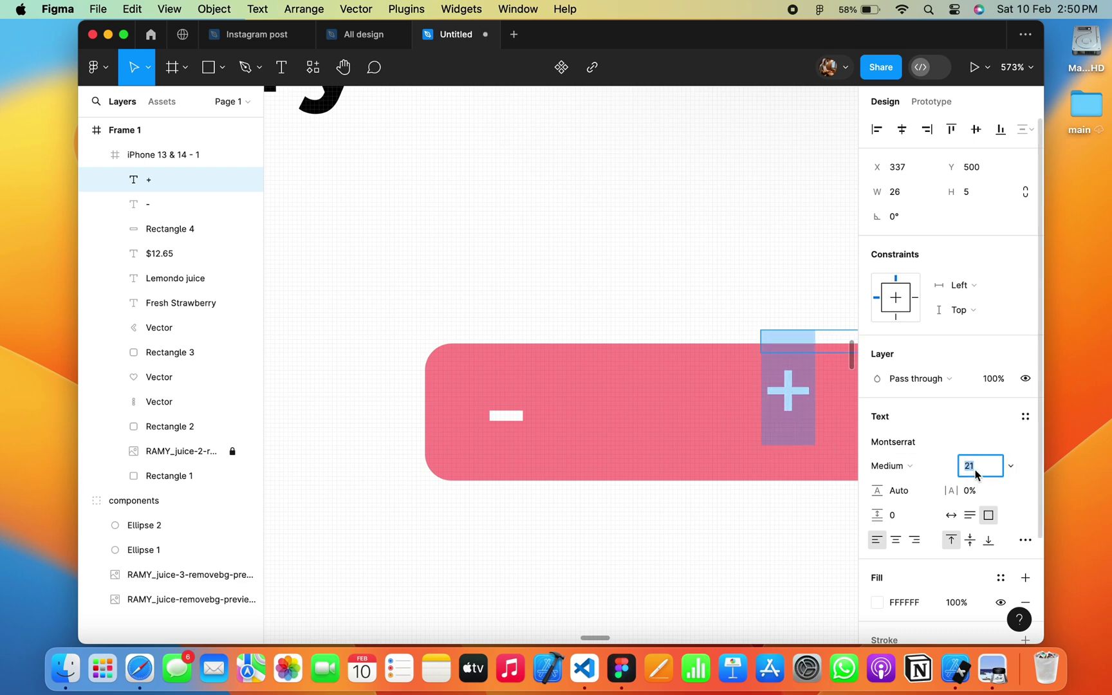
type("0")
key("Return")
left_click(796, 396)
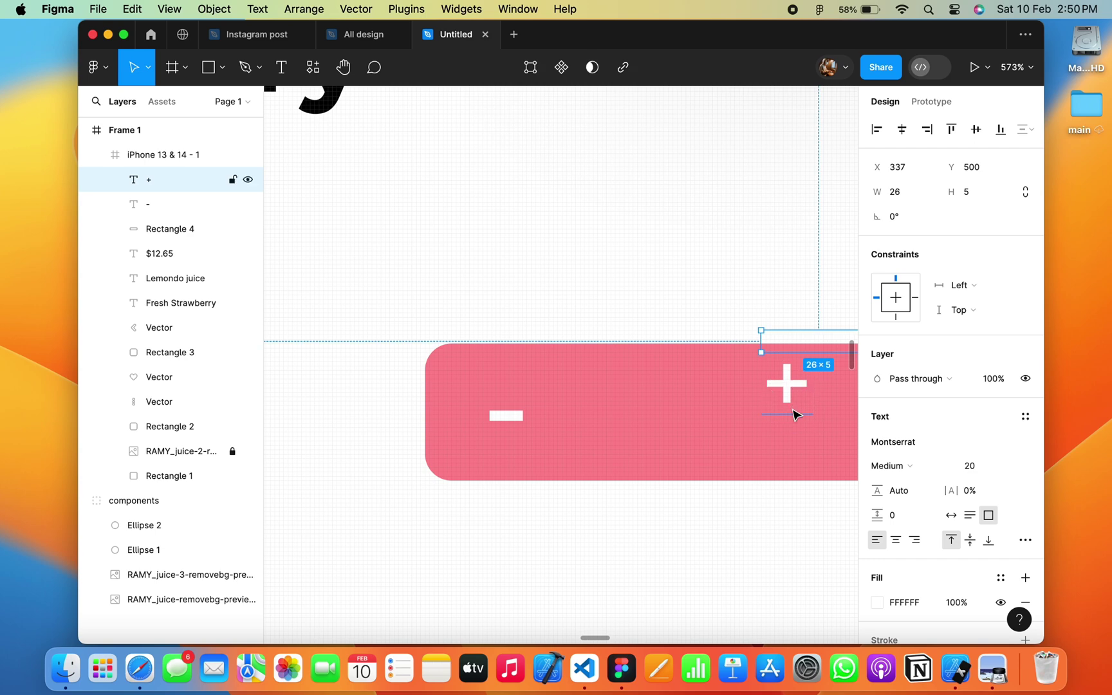
left_click_drag(797, 415, 795, 406)
scroll(792, 402, "right", 2)
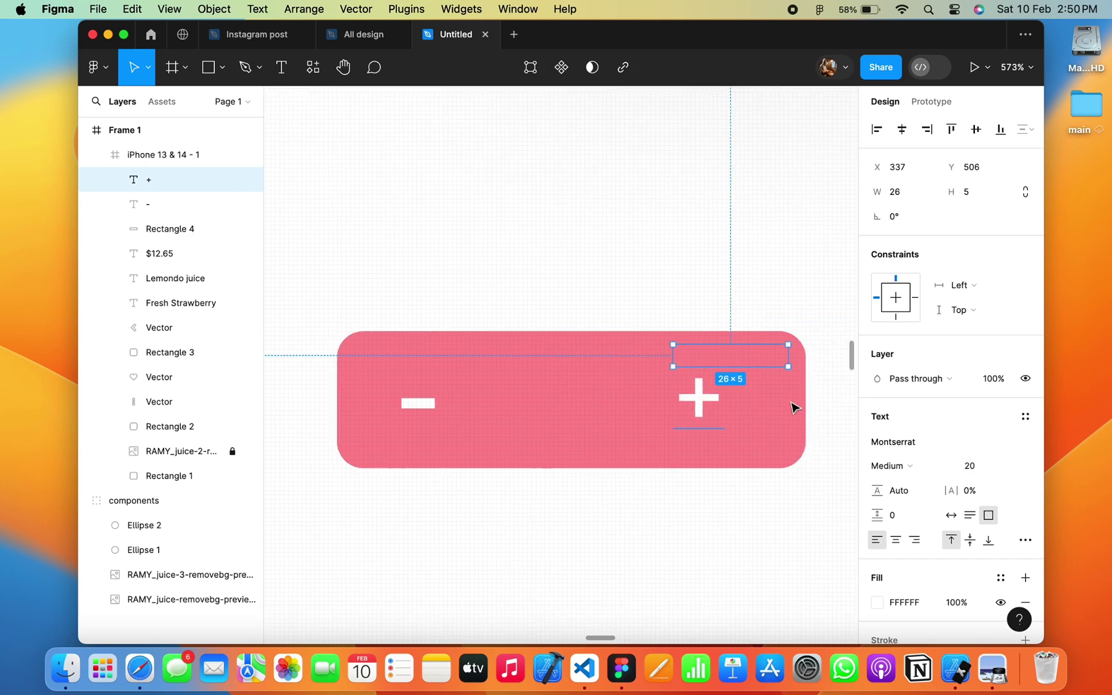
Copy the minus into the middle as a bold '1', aligned with the signs.
left_click(658, 231)
scroll(653, 232, "down", 3)
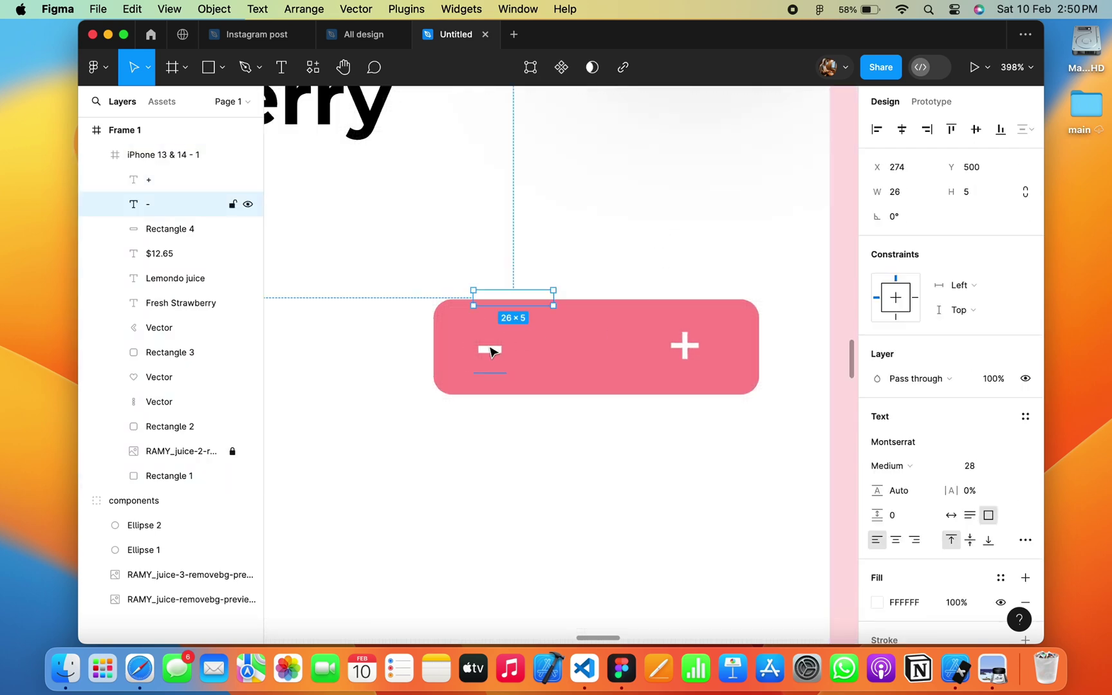
left_click_drag(492, 352, 602, 358)
double_click(603, 354)
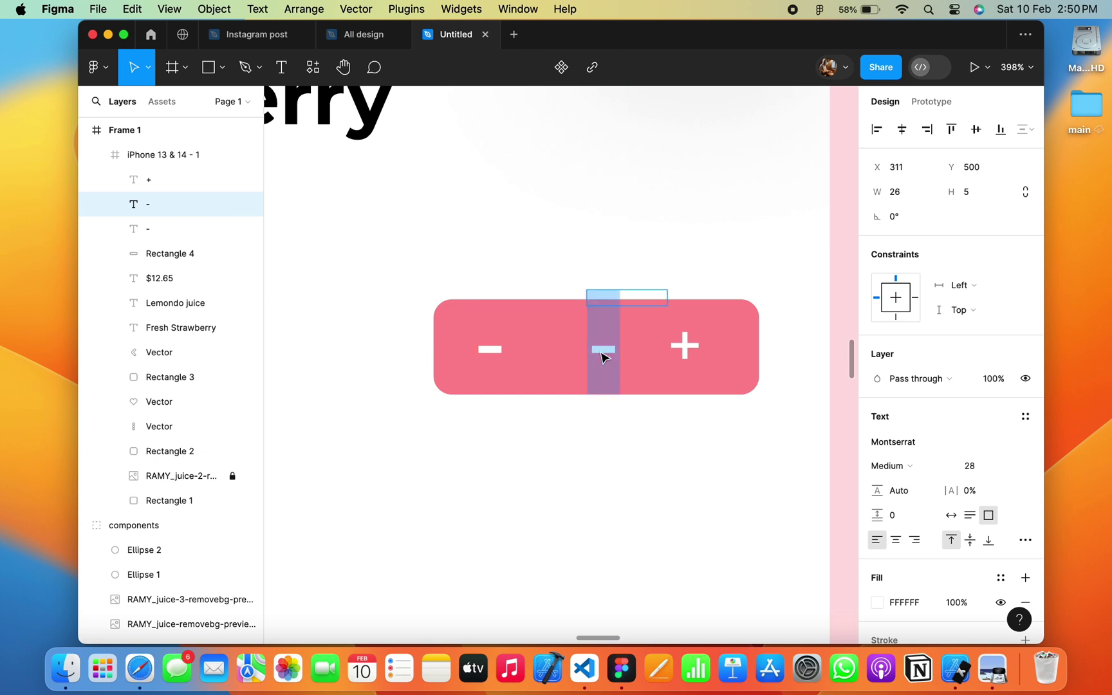
type("!")
key("super+a")
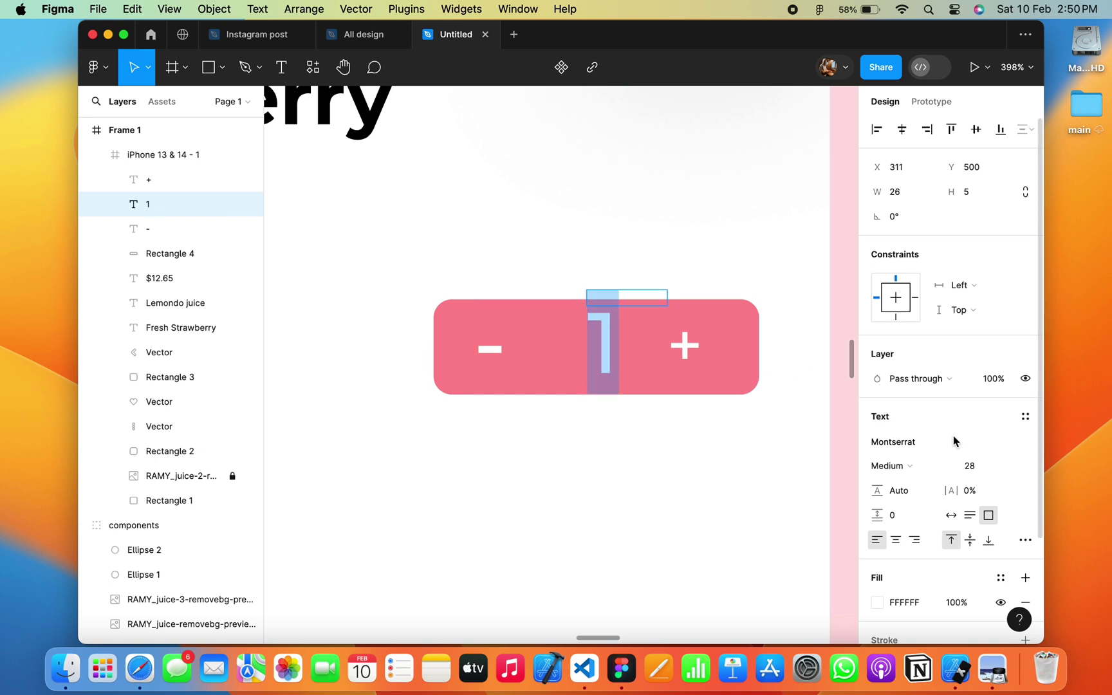
left_click(973, 465)
type("22")
key("Return")
left_click(888, 465)
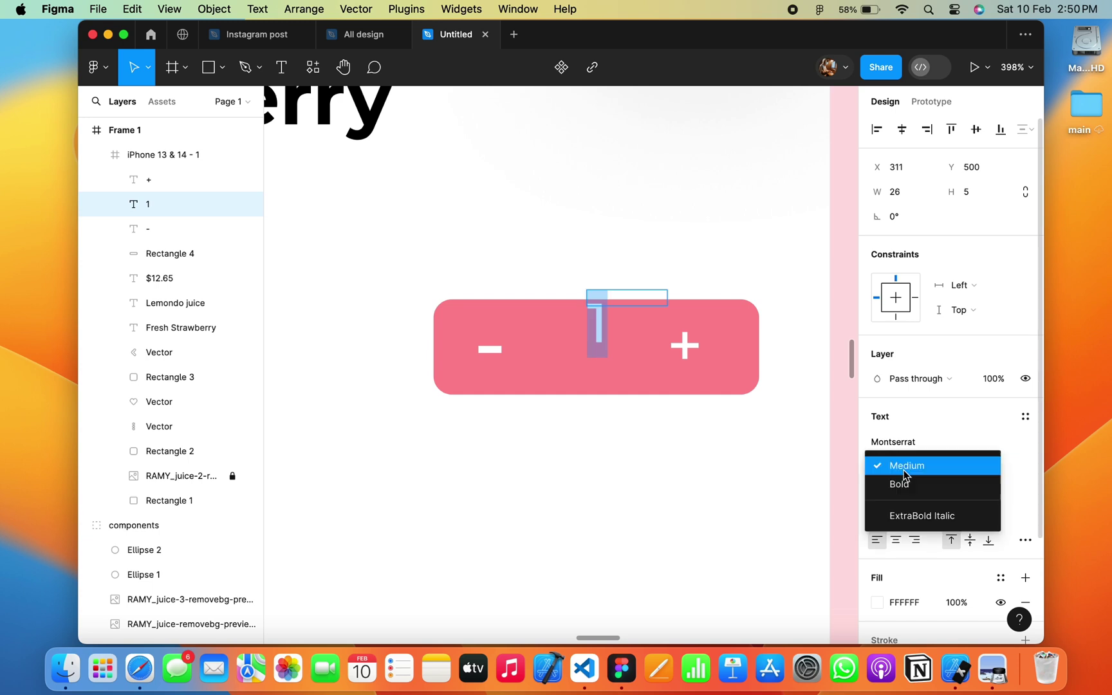
left_click_drag(604, 330, 605, 349)
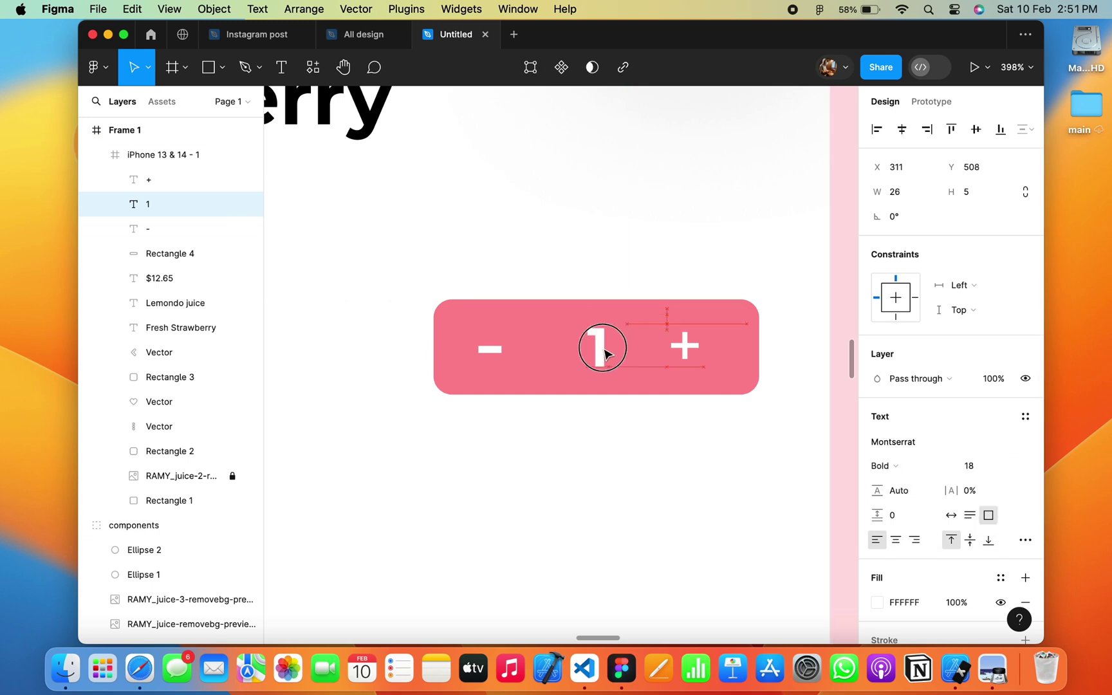
scroll(605, 351, "down", 5)
left_click(760, 385)
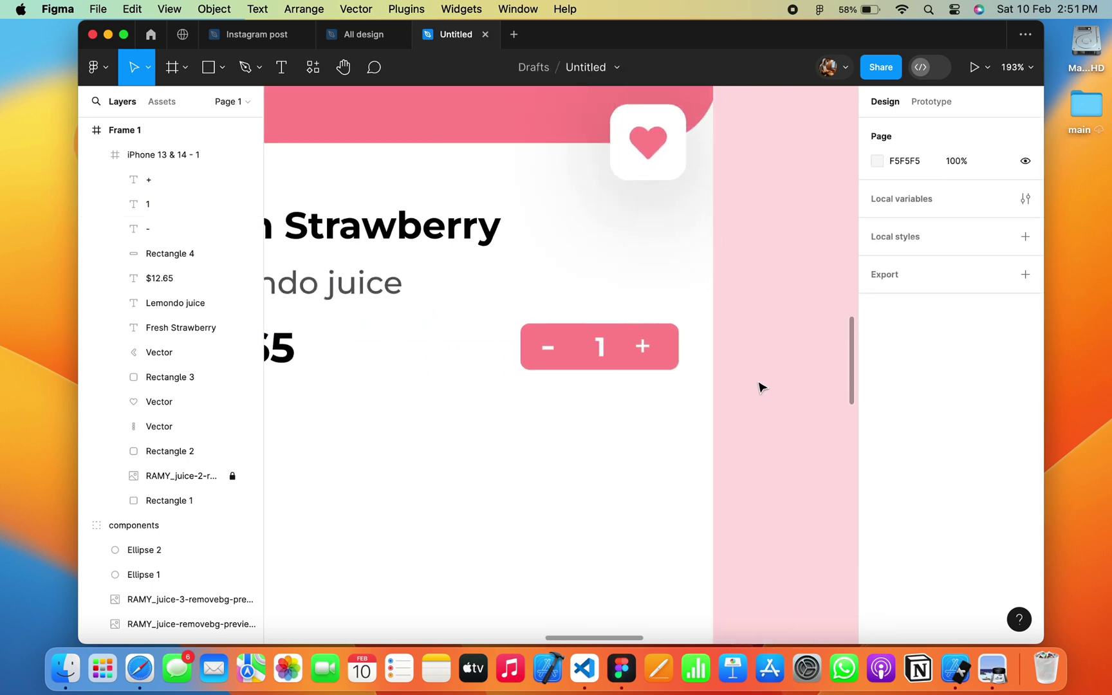
scroll(761, 384, "down", 5)
scroll(761, 385, "up", 5)
scroll(707, 437, "up", 2)
Narrow the pink stepper rectangle to 93 wide.
left_click(576, 380)
scroll(578, 386, "up", 5)
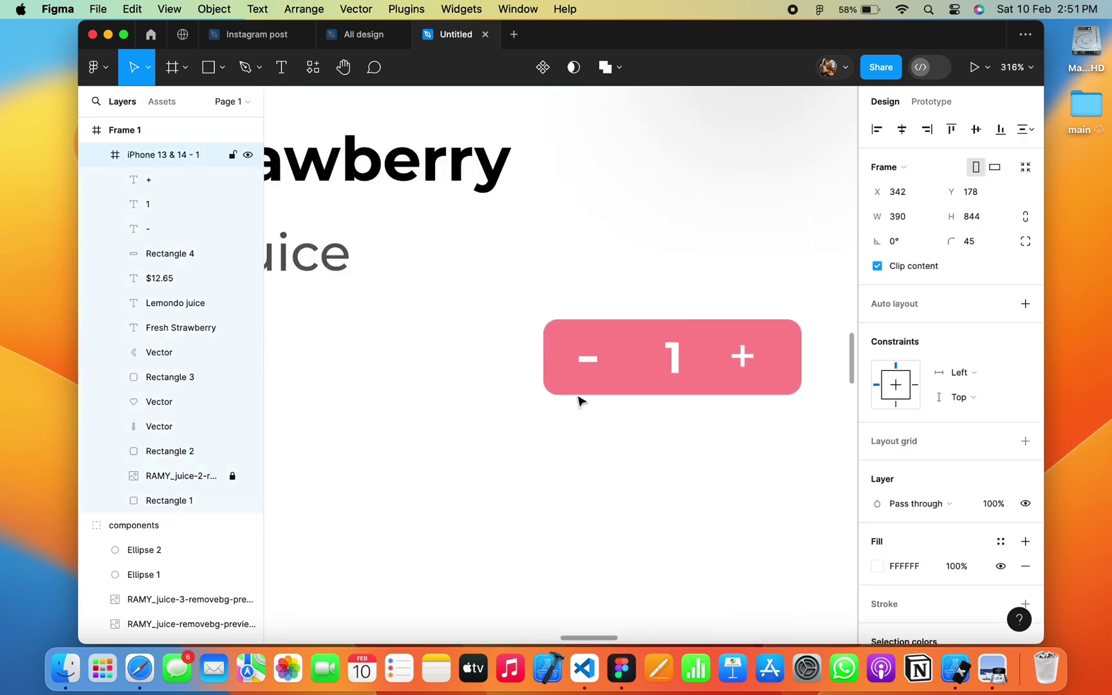
double_click(554, 376)
scroll(553, 376, "down", 3)
left_click_drag(547, 364, 560, 367)
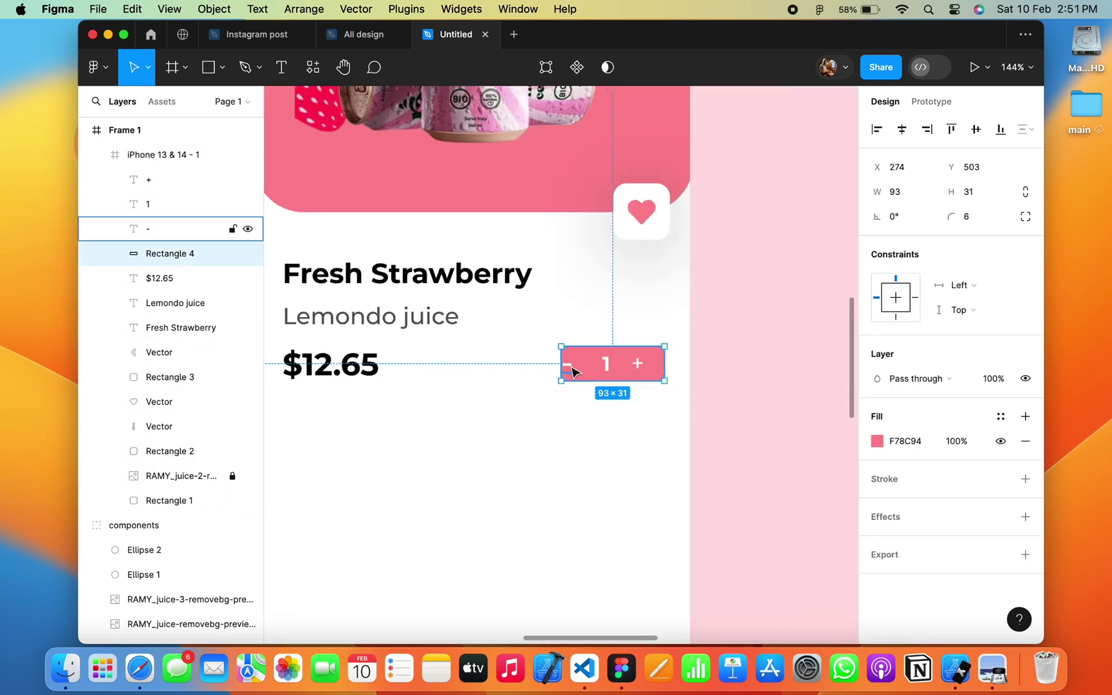
Select the minus, 1 and plus and distribute their horizontal spacing evenly.
left_click(569, 367)
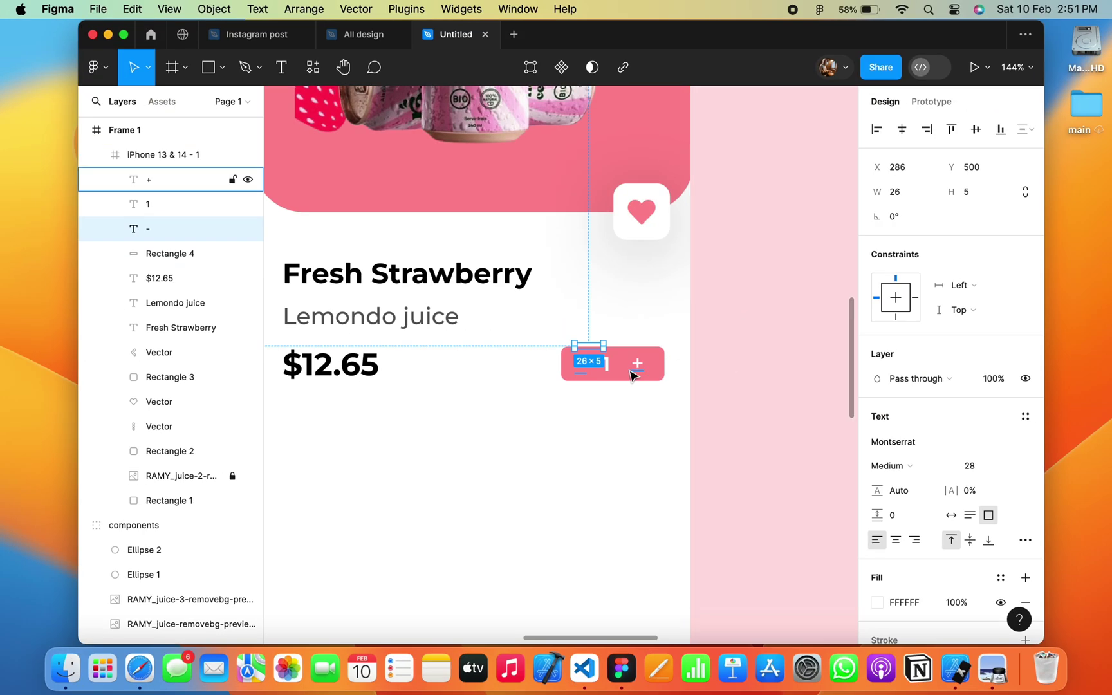
left_click(707, 363)
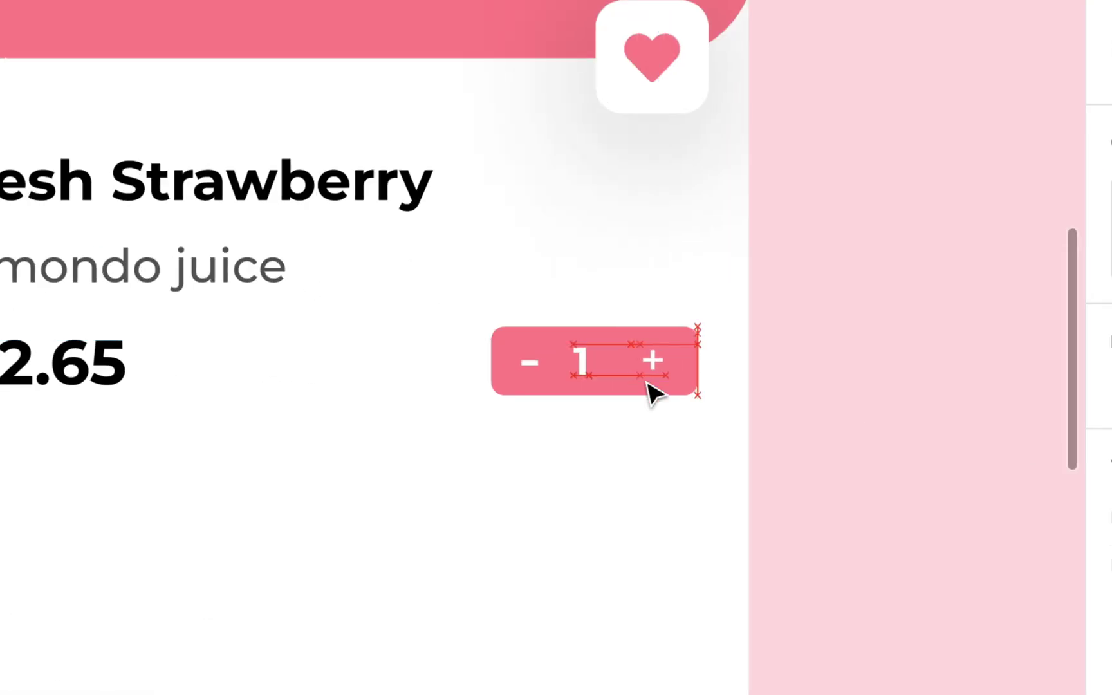
key("r")
mouse_move(697, 331)
left_mouse_down()
mouse_move(640, 347)
mouse_move(699, 362)
left_mouse_up()
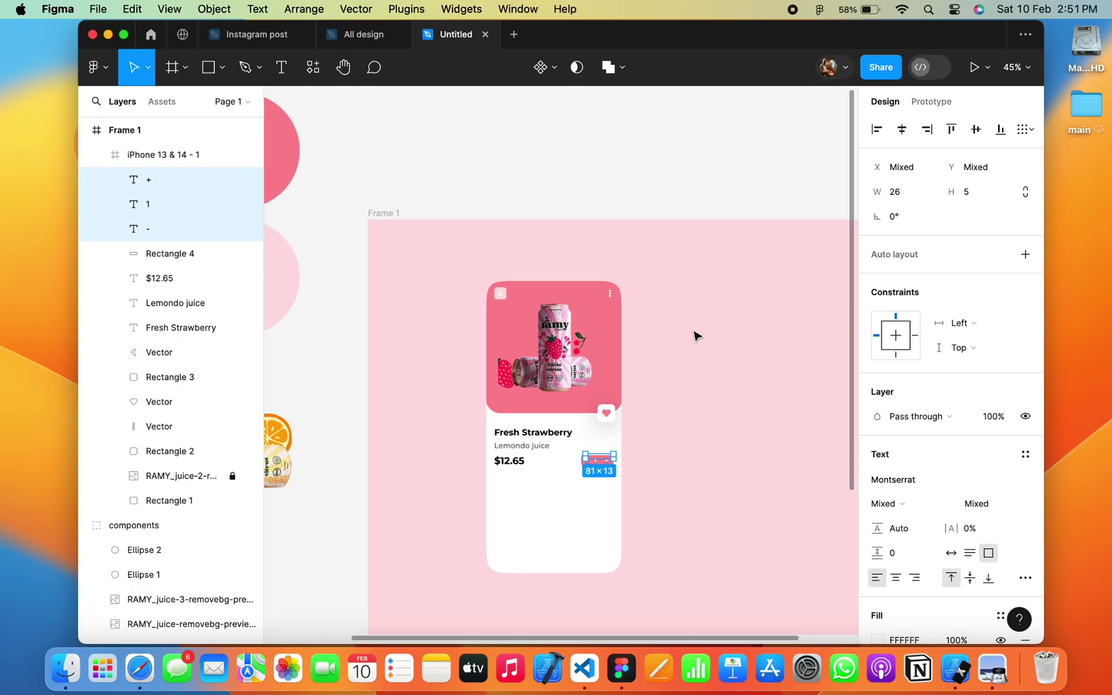
left_click(1024, 129)
left_click(864, 198)
scroll(582, 460, "up", 5)
scroll(790, 360, "down", 2)
scroll(791, 359, "down", 1)
scroll(791, 359, "down", 3)
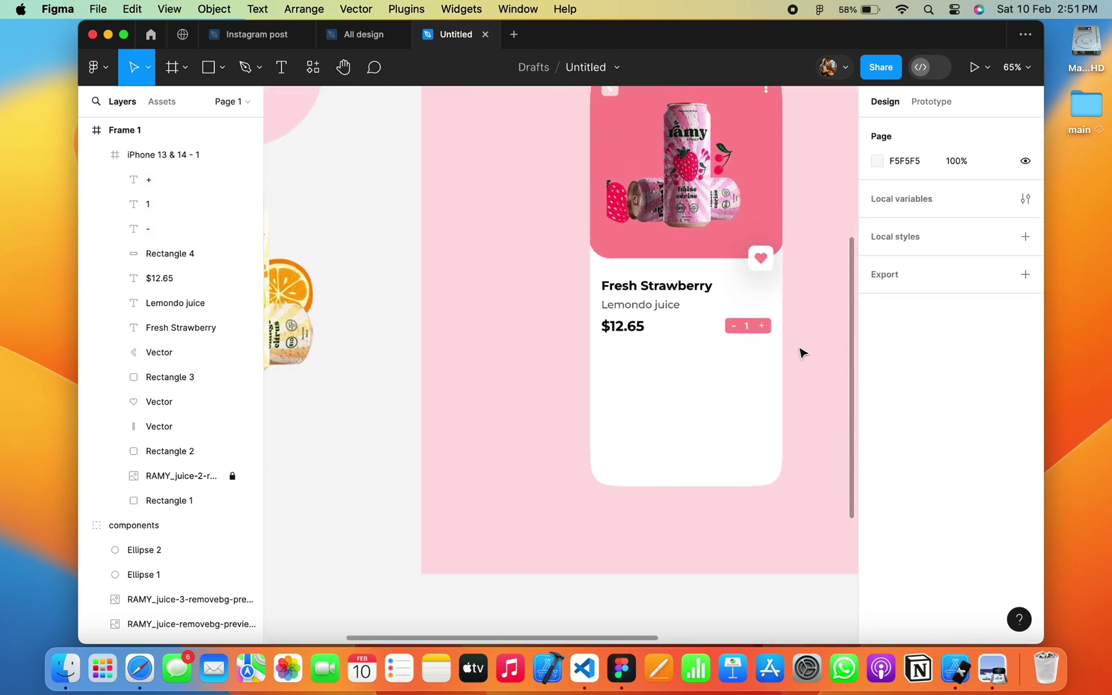
scroll(570, 377, "down", 1)
Copy the price text below, widen About products to one line, and set League Spartan Medium.
double_click(571, 374)
left_click_drag(579, 374, 579, 397)
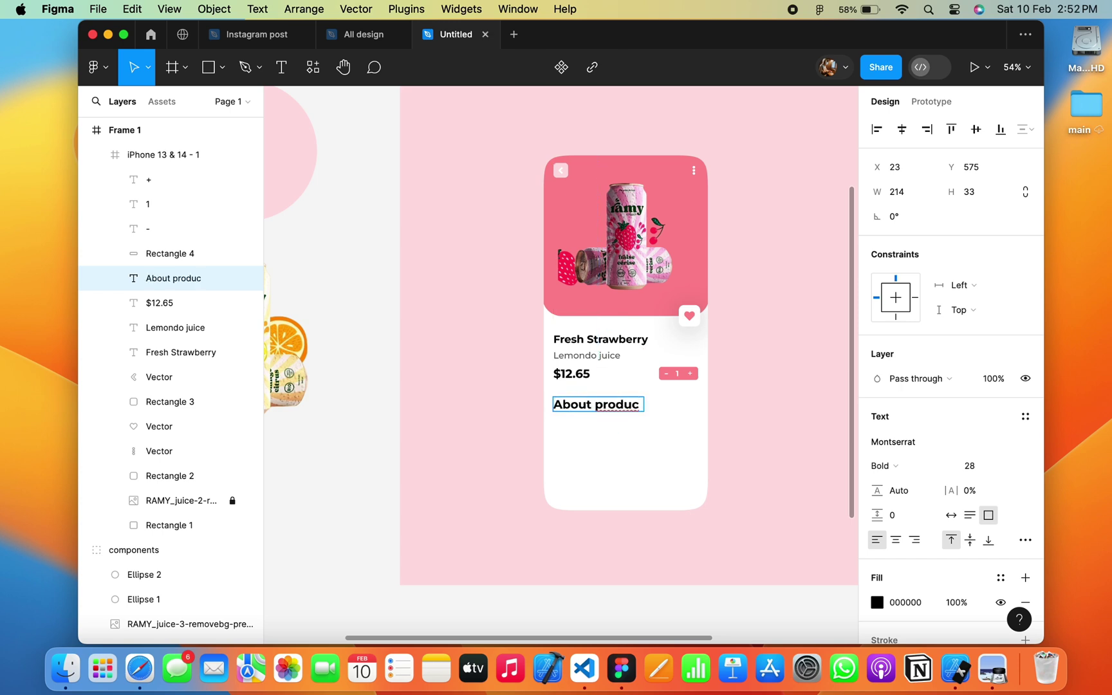
left_click_drag(651, 405, 663, 405)
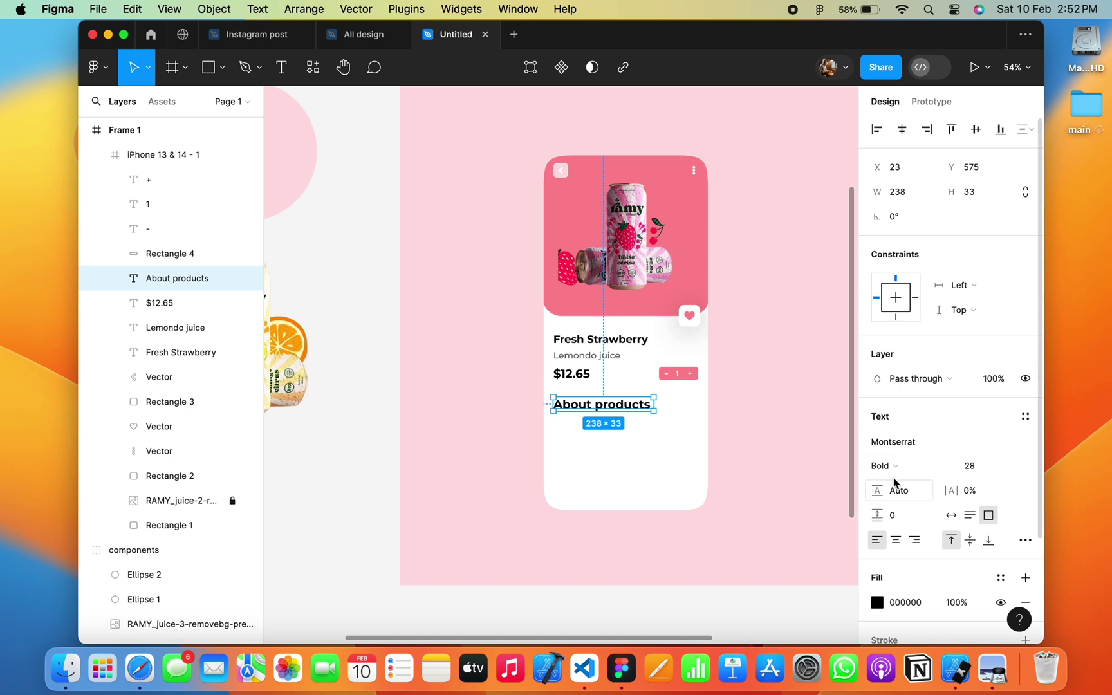
left_click(883, 465)
left_click(906, 450)
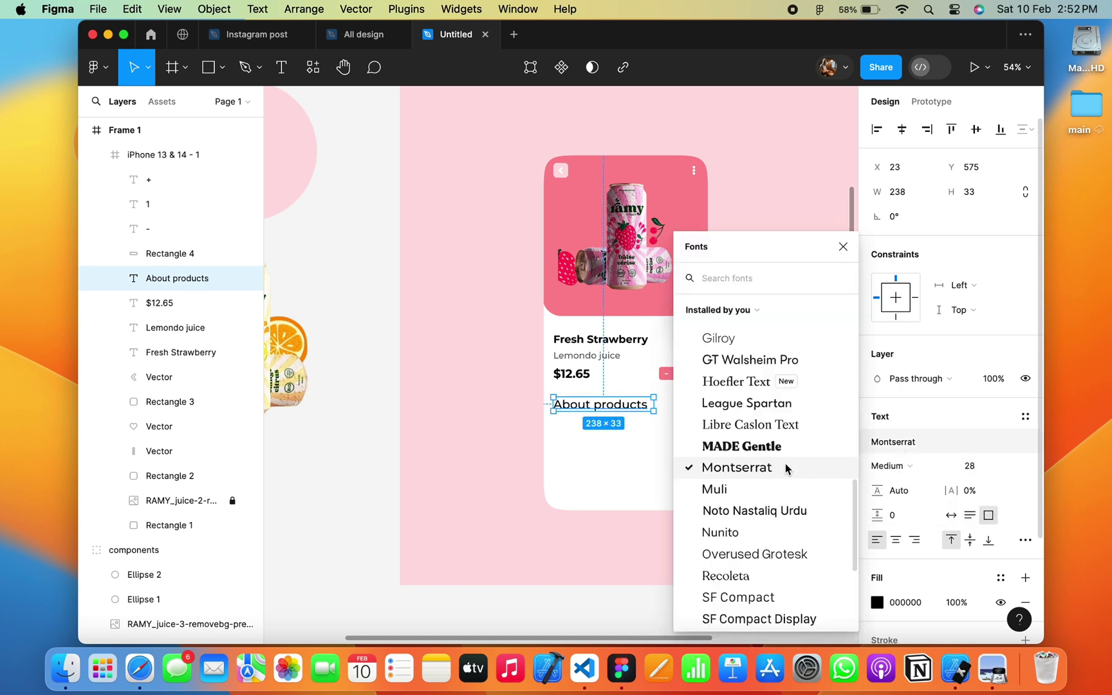
scroll(784, 464, "down", 1)
left_click(773, 395)
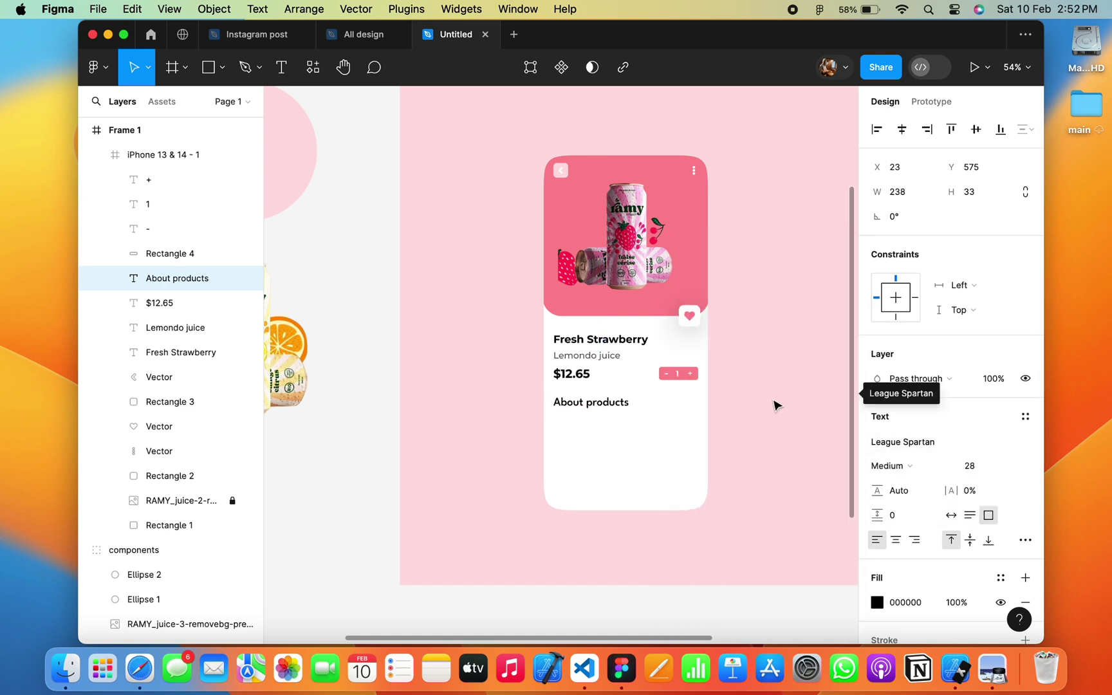
Set the About products heading to size 30, keeping Medium weight.
left_click(891, 466)
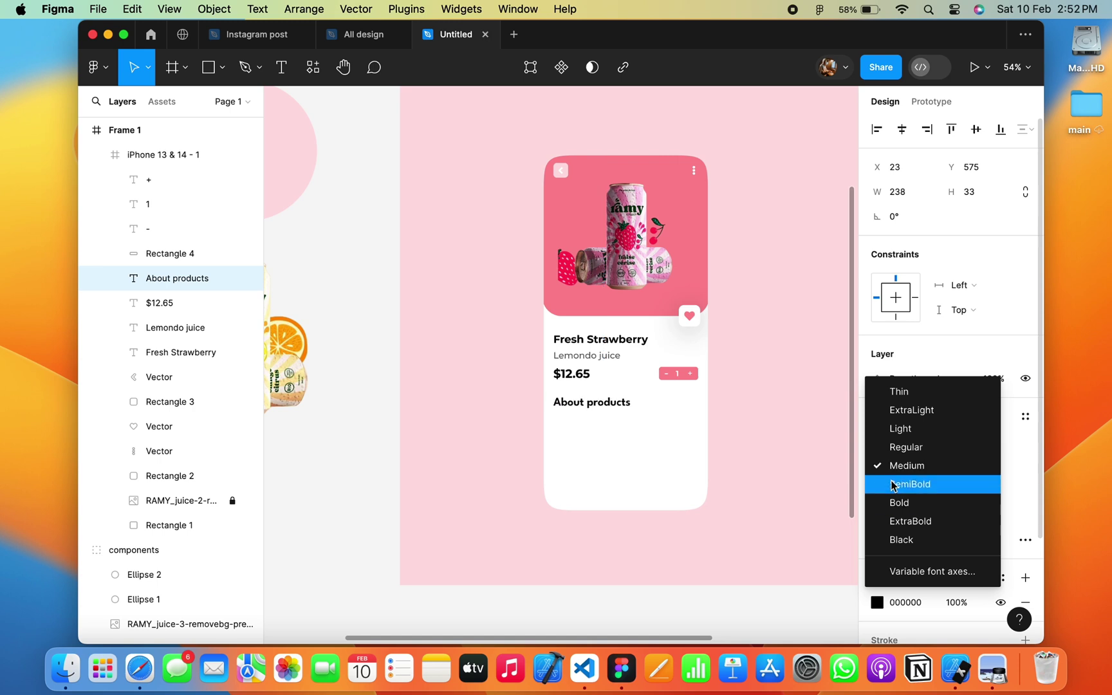
left_click(1008, 468)
type("30")
key("Return")
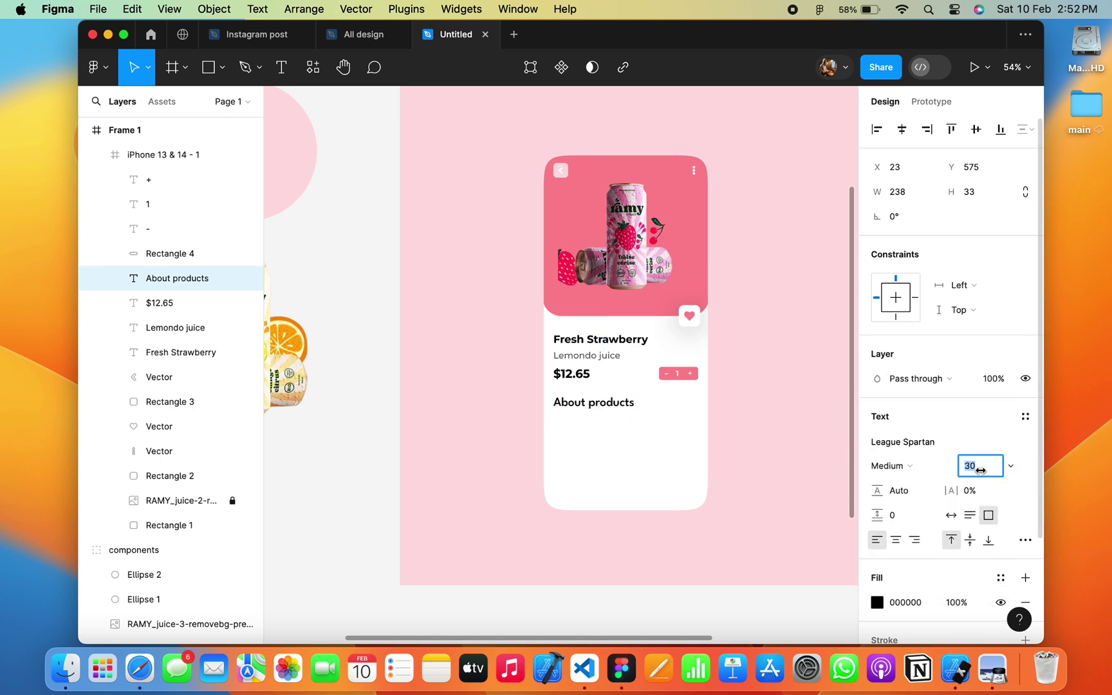
left_click(802, 437)
scroll(804, 436, "up", 3)
scroll(806, 435, "up", 2)
scroll(805, 434, "down", 3)
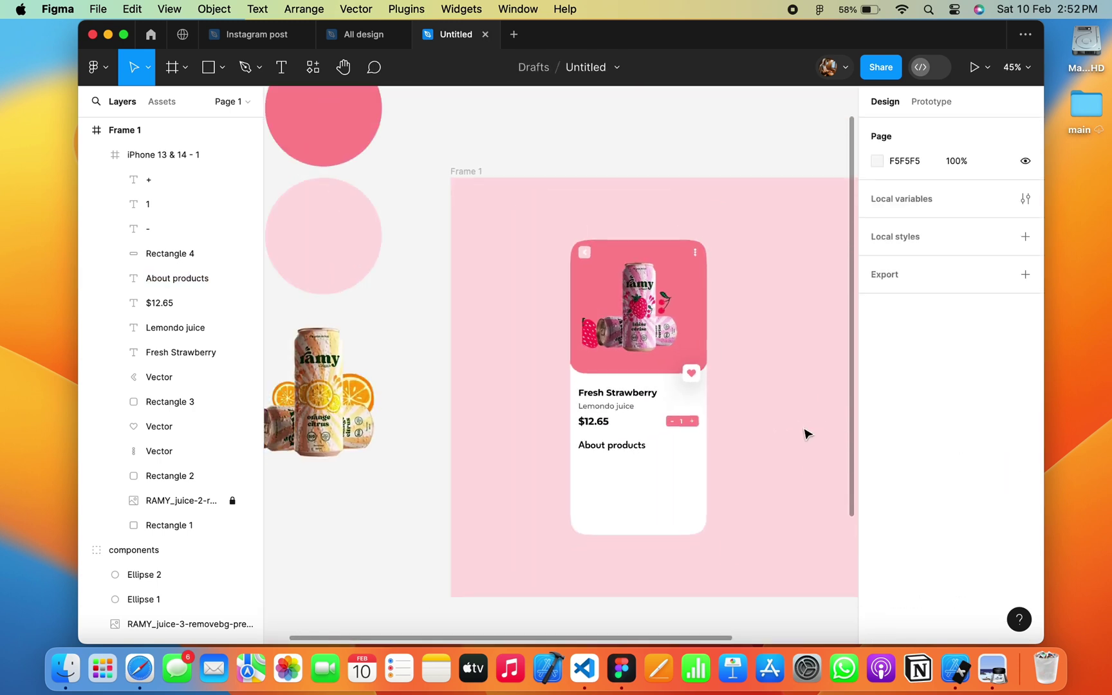
scroll(806, 434, "up", 1)
Alt-drag a copy of the About products heading below it and paste in the description paragraph.
mouse_move(549, 427)
left_mouse_down("alt")
mouse_move(550, 444)
mouse_move(632, 431)
left_mouse_up("alt")
key("Return")
key("super+v")
key("Escape")
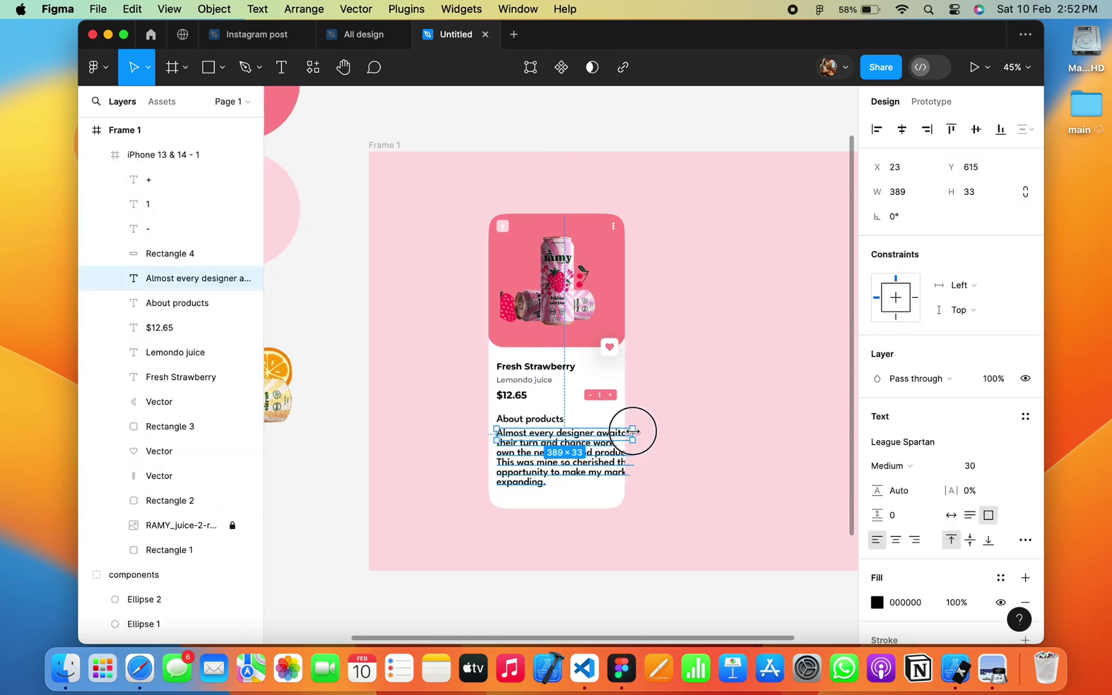
key("super+a")
Try out font size, line height and paragraph spacing values on the description paragraph.
double_click(554, 451)
key("super+a")
left_click(973, 469)
type("22")
key("Return")
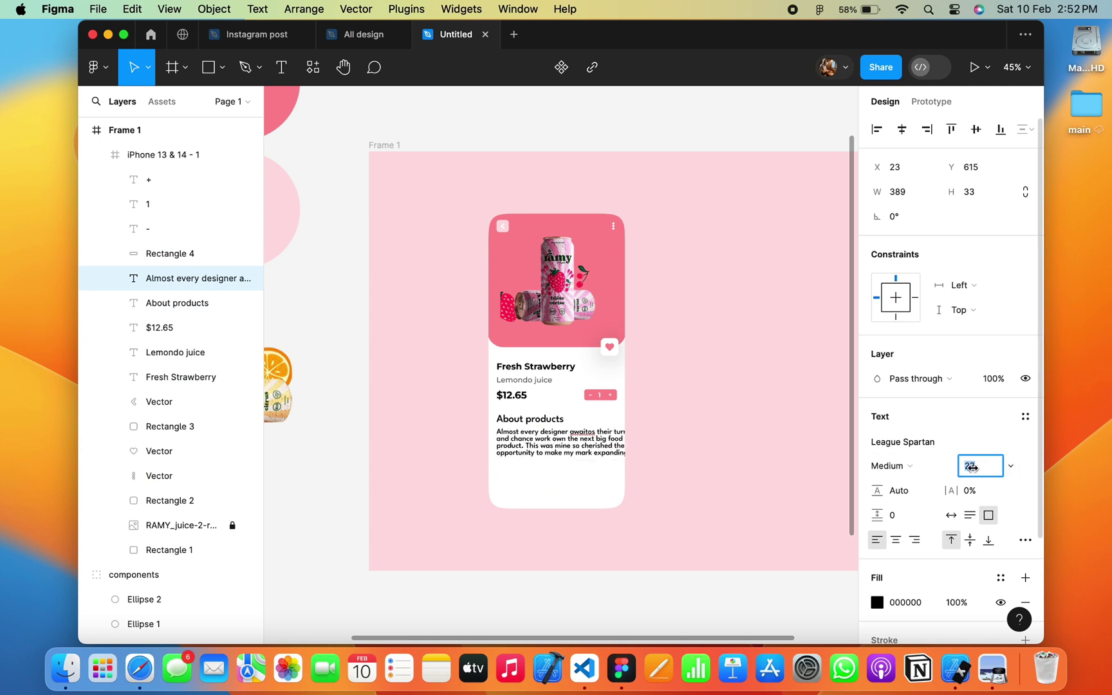
key("Down")
left_click(898, 516)
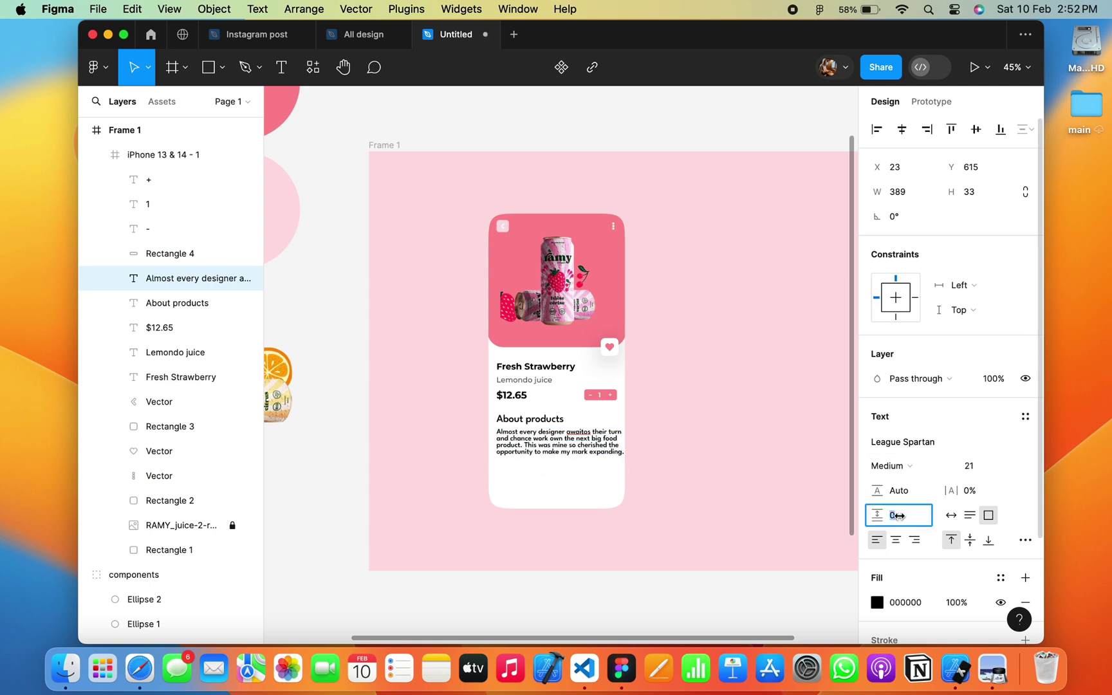
type("8")
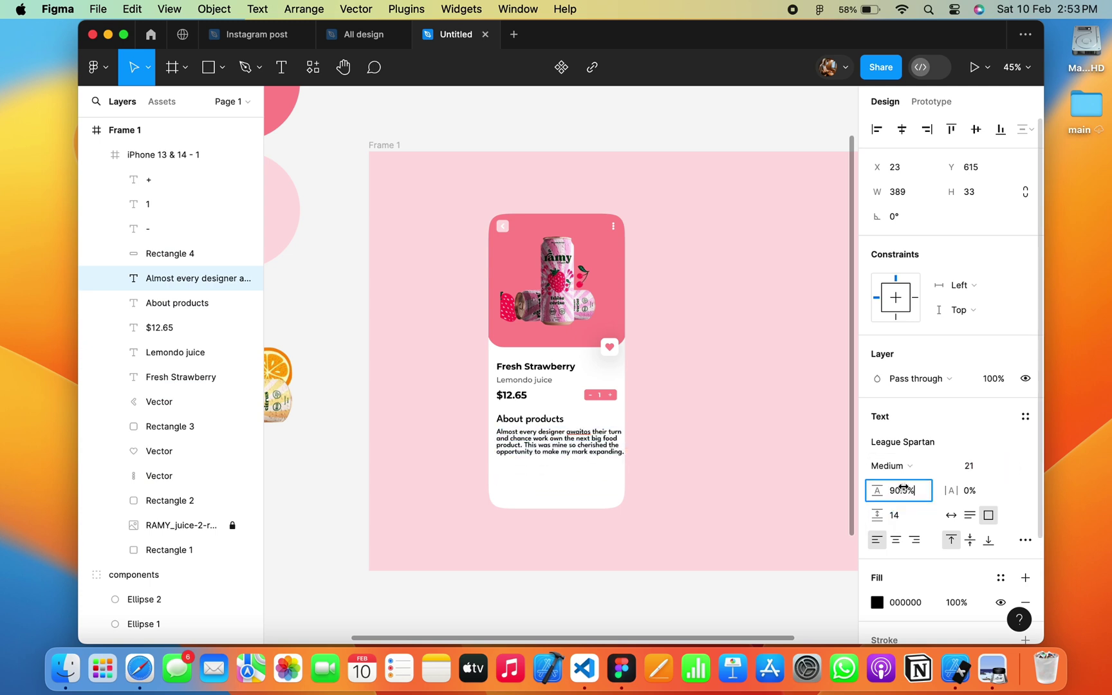
key("Return")
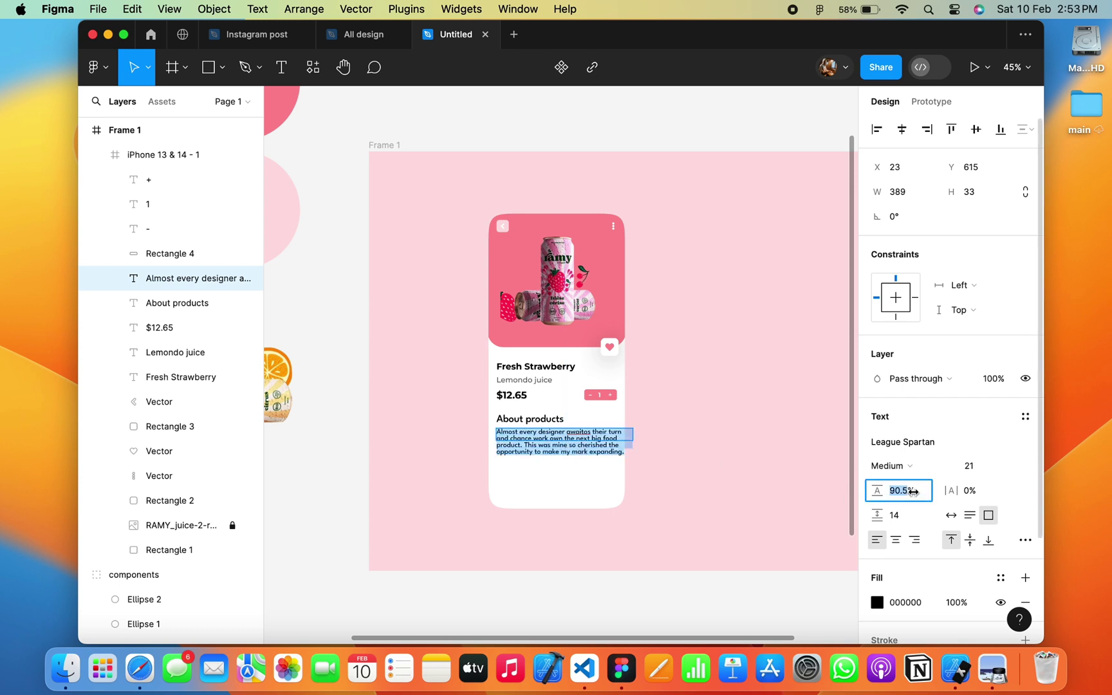
left_click(898, 514)
type("12")
key("Return")
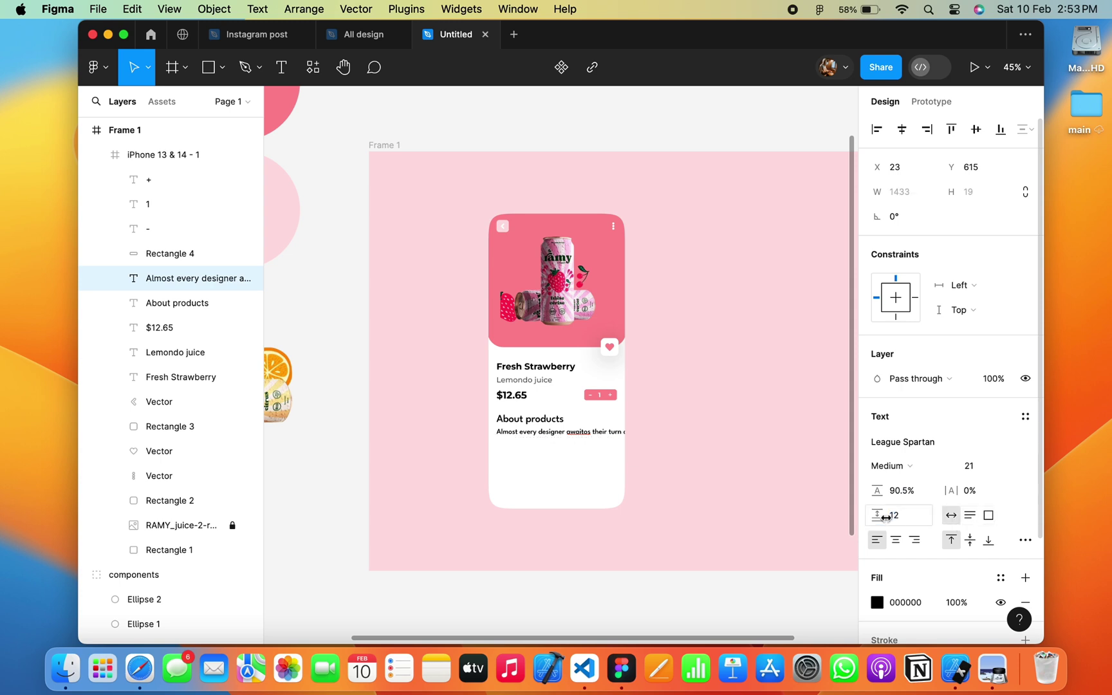
key("shift+Up")
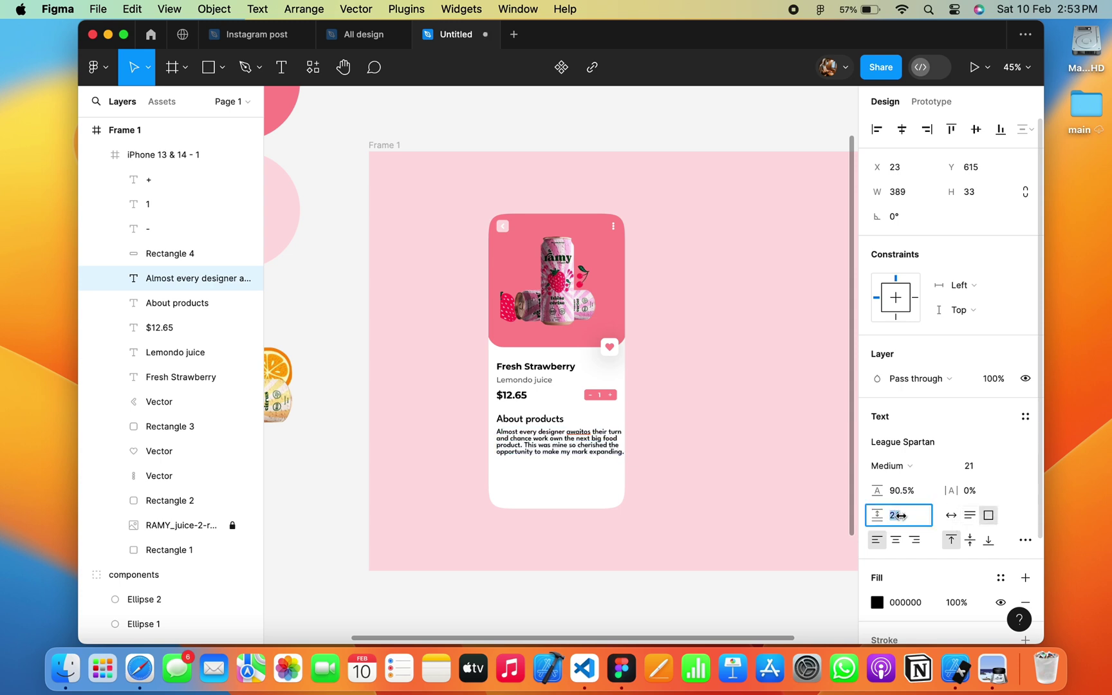
Set the description to size 18, Regular weight, with dark grey 5C5C5C fill.
left_click(600, 441)
double_click(582, 443)
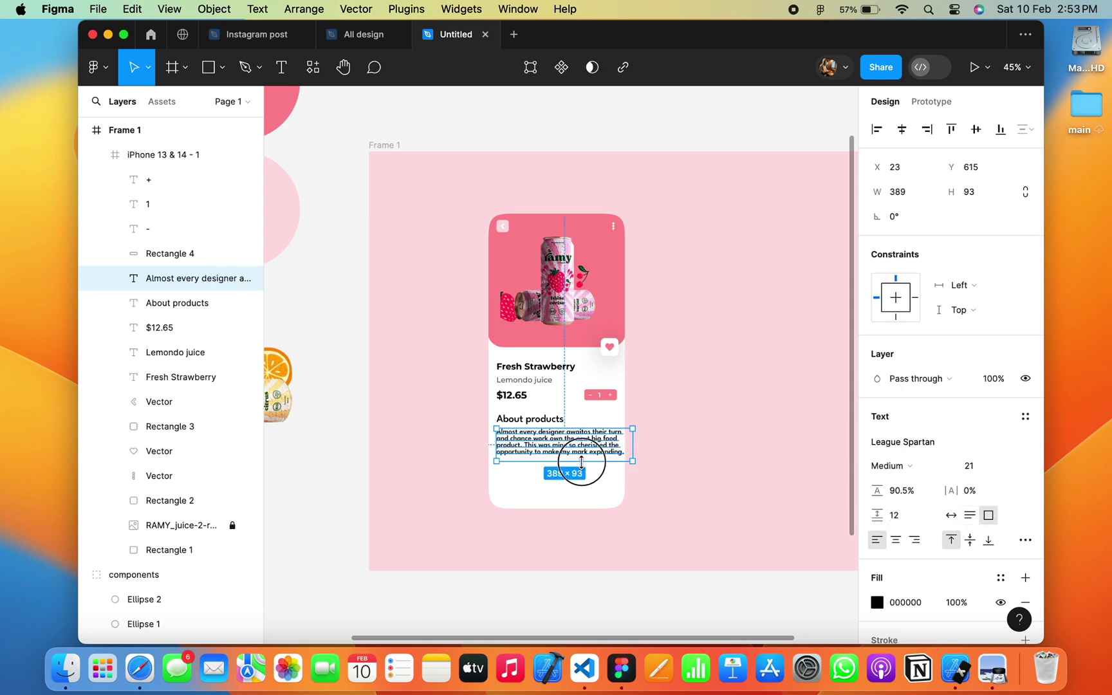
scroll(582, 443, "up", 5)
left_click(964, 466)
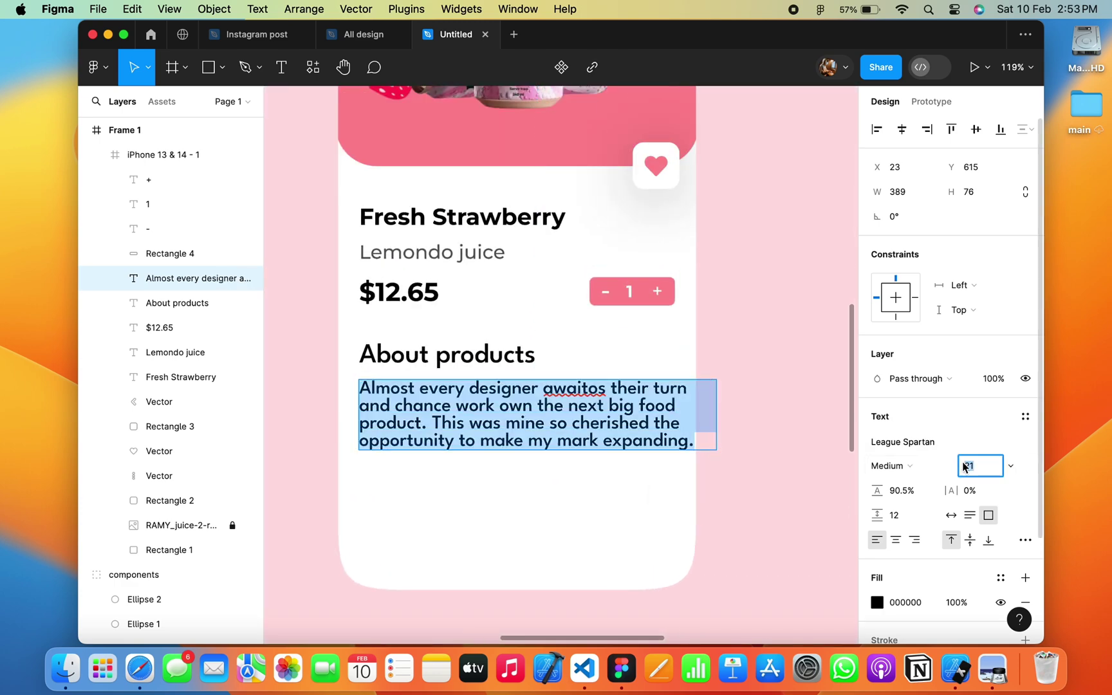
type("18")
key("Return")
left_click(904, 468)
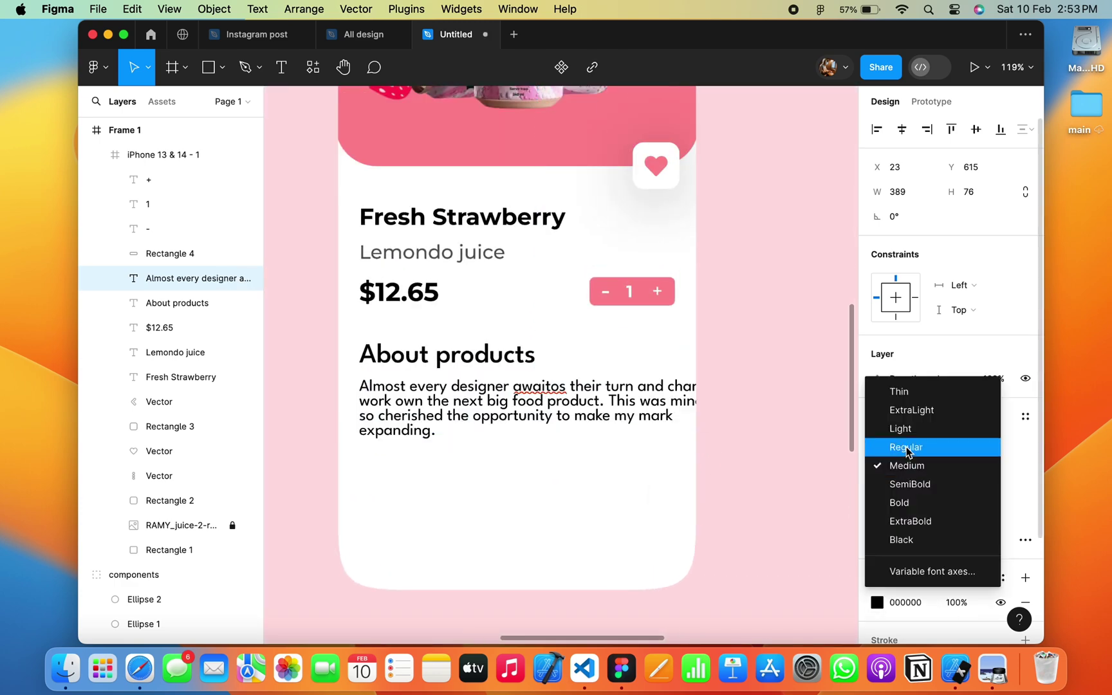
left_click(906, 447)
left_click(876, 602)
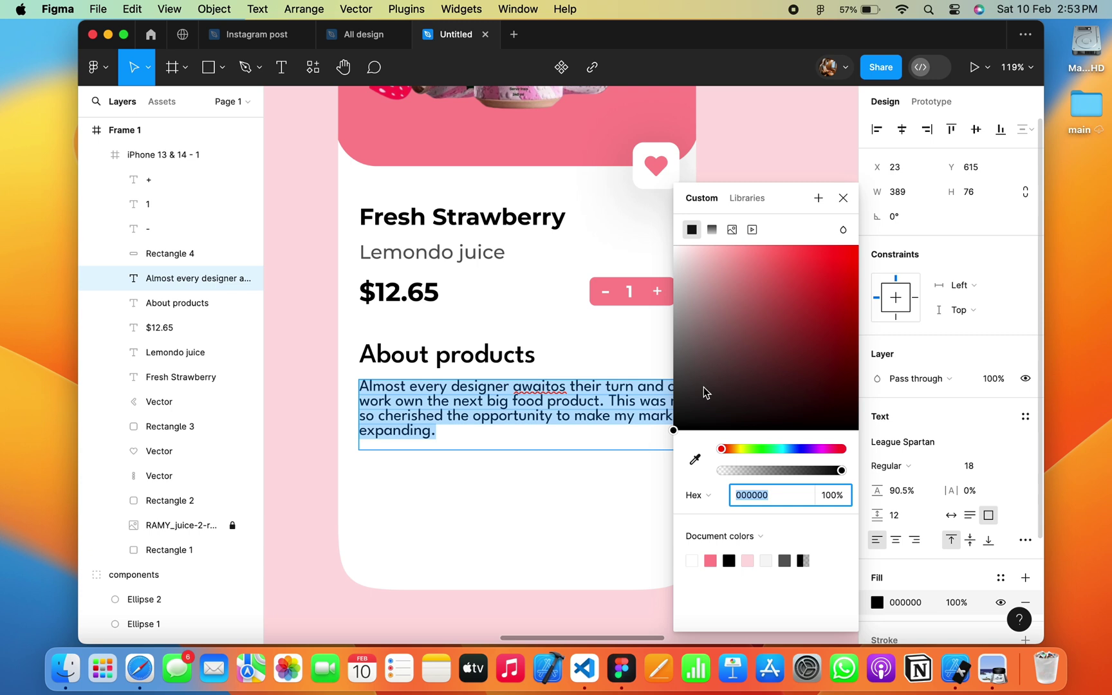
left_click(786, 560)
left_click(843, 199)
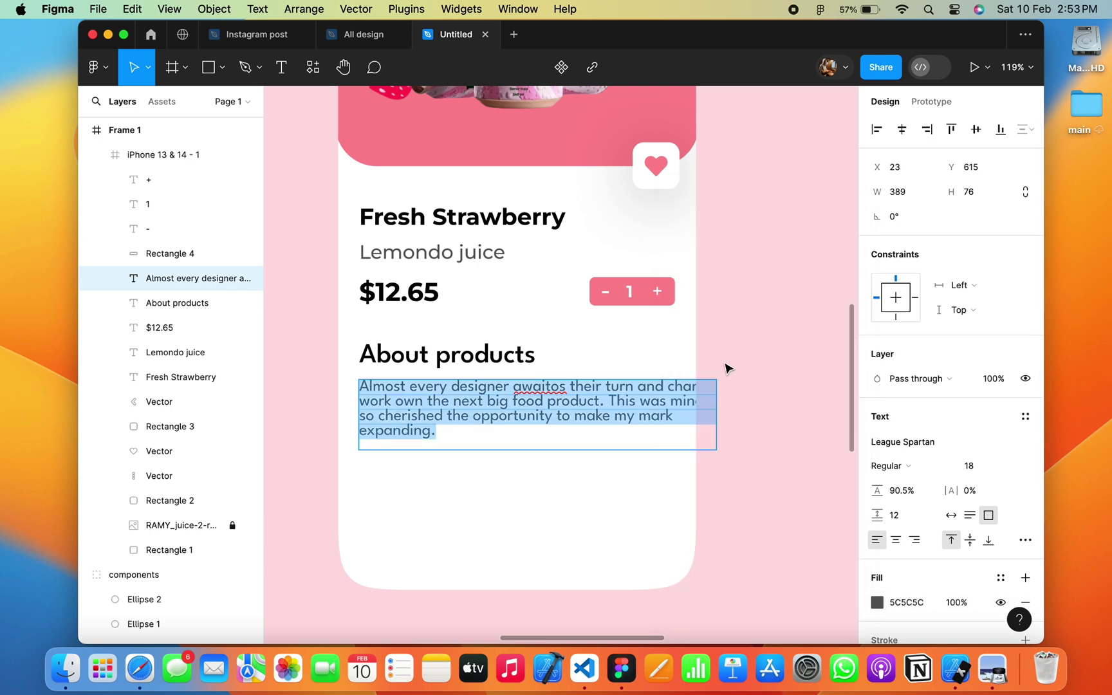
key("Escape")
Narrow the description to 355 wide, set 115% line height and move it slightly lower.
left_click_drag(716, 412, 686, 404)
left_click_drag(908, 489, 900, 484)
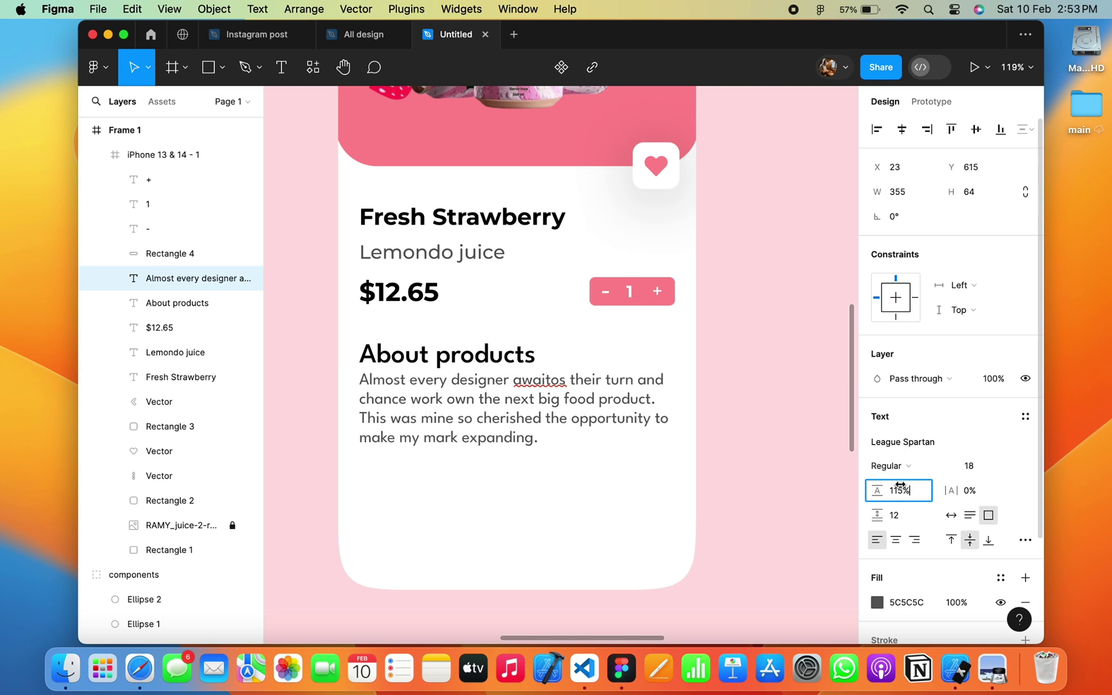
left_click_drag(552, 423, 555, 433)
left_click(900, 465)
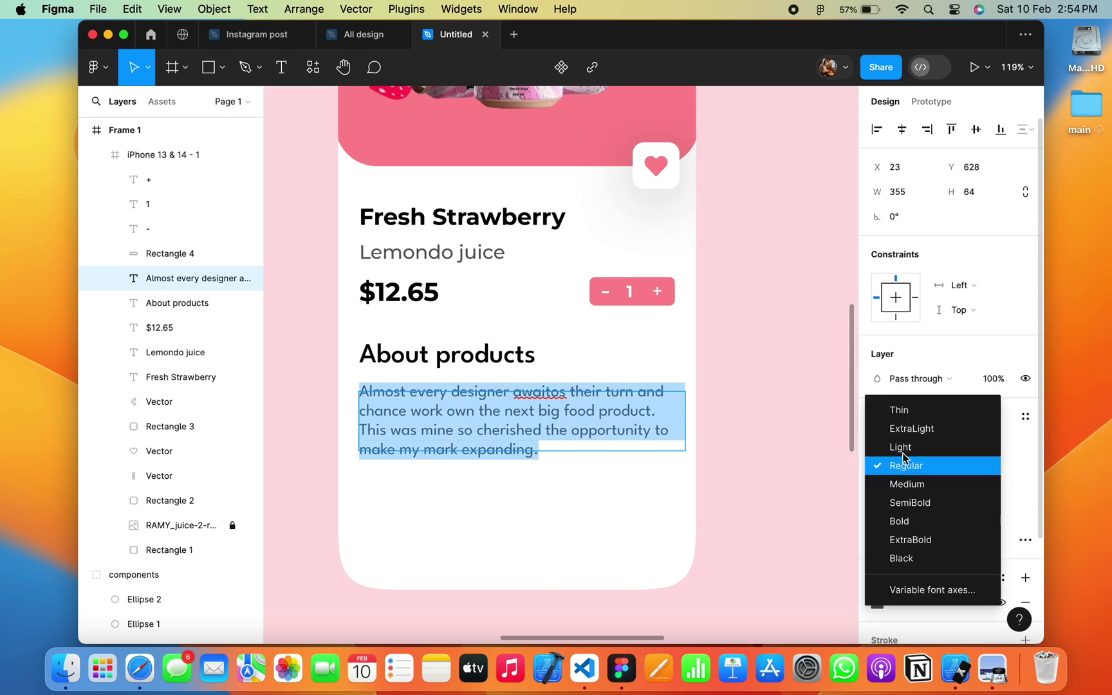
left_click(904, 464)
left_click(771, 444)
Nudge the About products heading and the description up slightly.
scroll(771, 444, "down", 3, "ctrl")
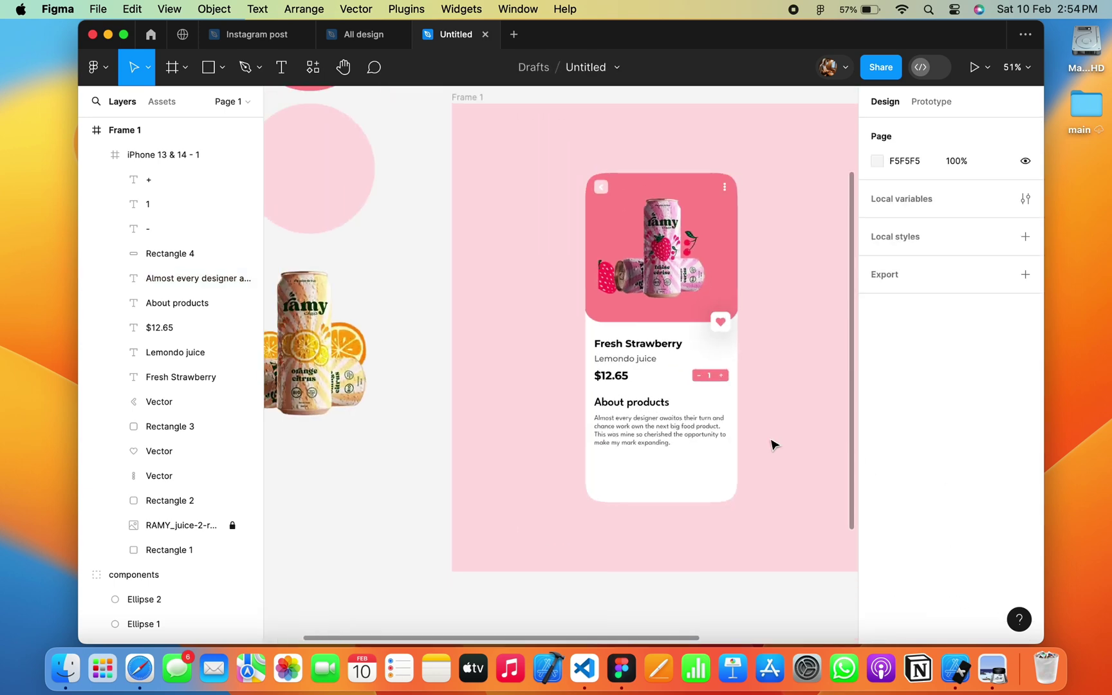
scroll(771, 444, "down", 2, "ctrl")
scroll(771, 444, "down", 2, "ctrl")
scroll(772, 444, "down", 3)
scroll(502, 396, "up", 4, "ctrl")
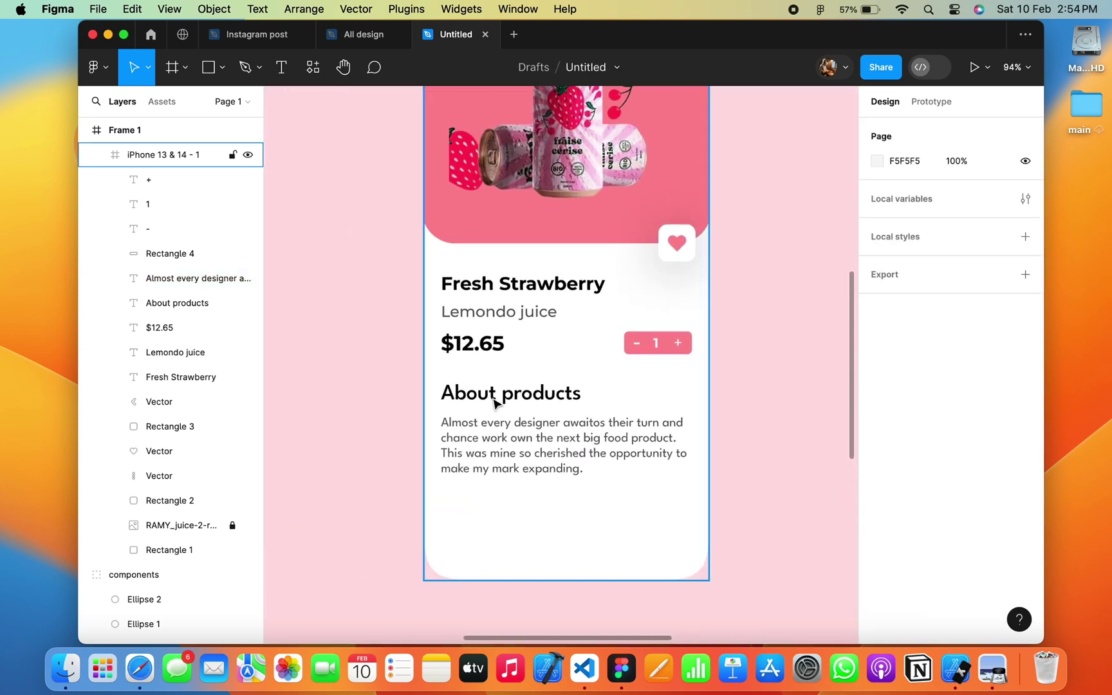
left_click(509, 394)
left_click_drag(509, 393, 509, 391)
left_click_drag(542, 438, 538, 435)
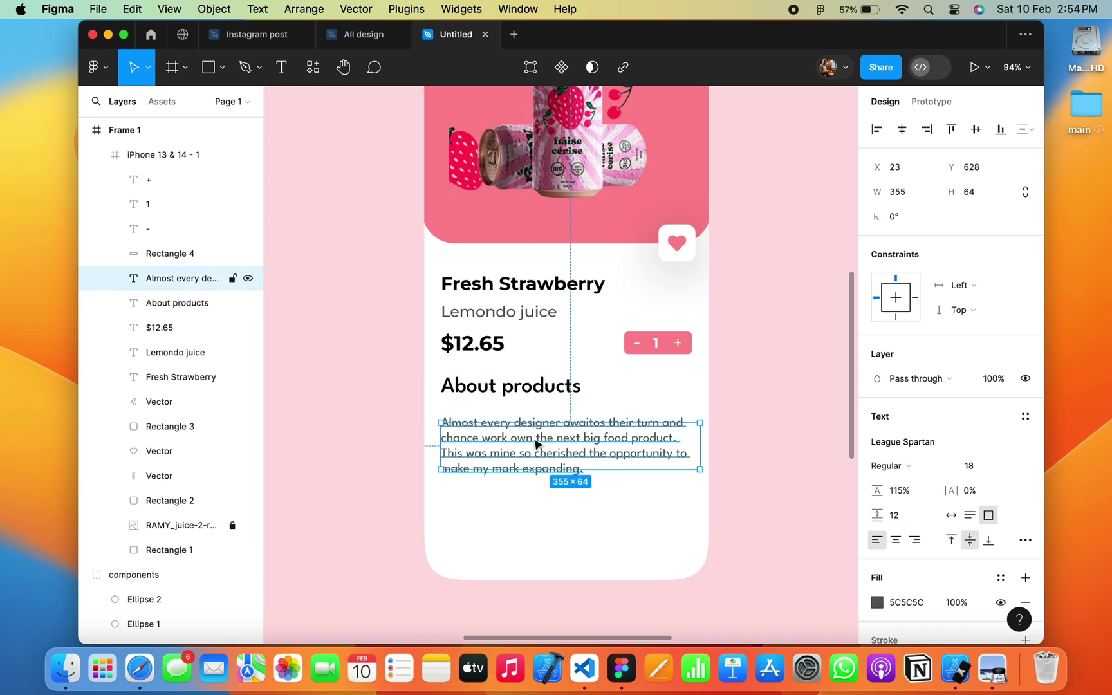
left_click(775, 380)
scroll(776, 378, "down", 2, "ctrl")
scroll(740, 419, "down", 2, "ctrl")
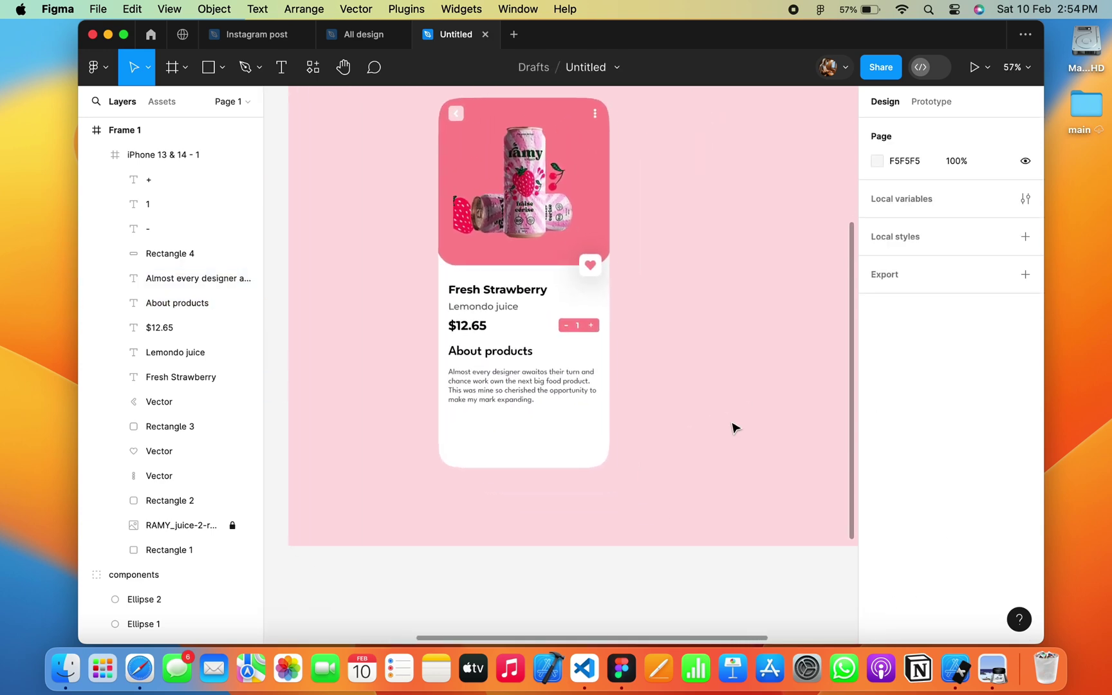
left_click(208, 67)
scroll(471, 363, "down", 3)
Draw a 319×67 bar below the description with corner radius 23.
scroll(469, 362, "up", 4, "ctrl")
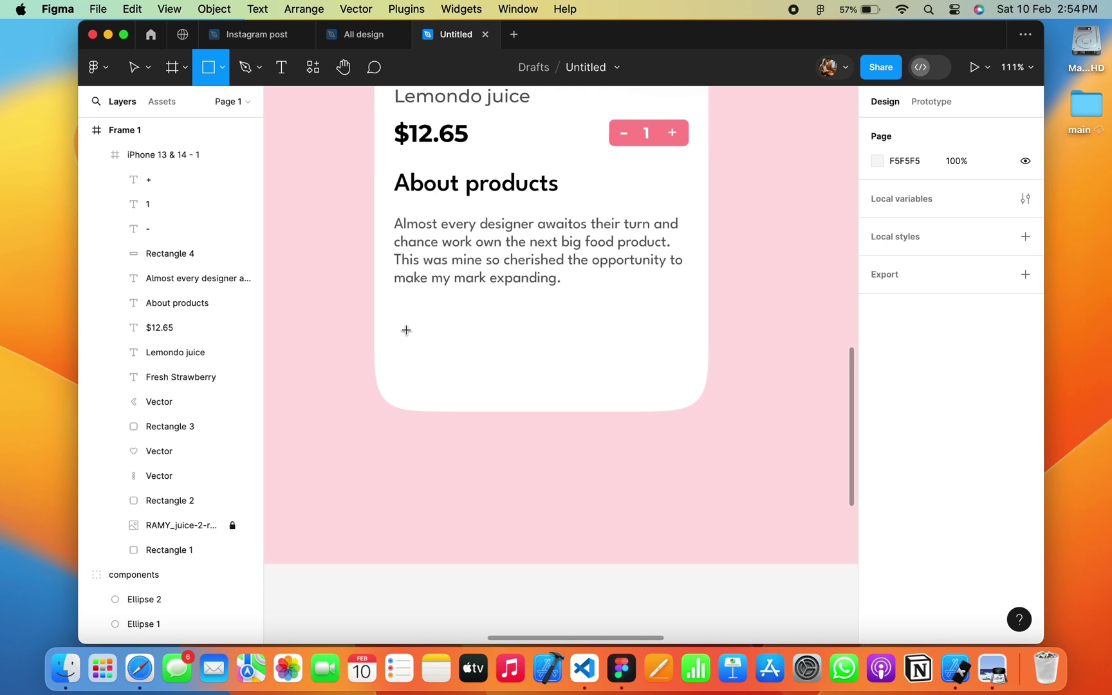
left_click_drag(405, 328, 678, 387)
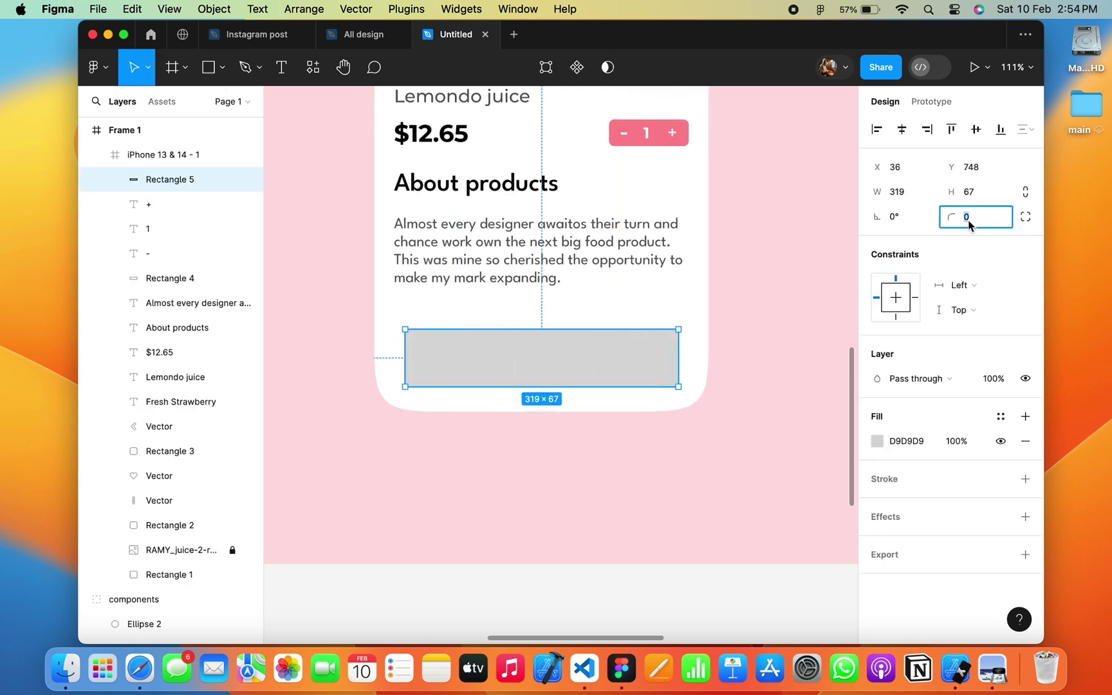
type("4")
type("30")
key("Return")
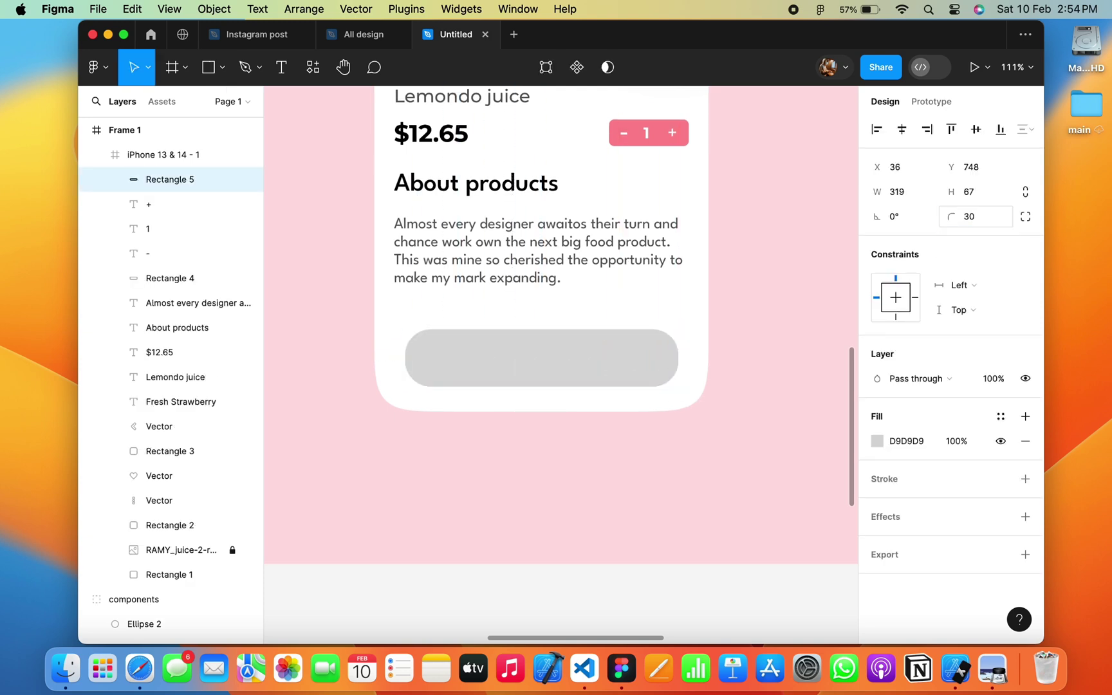
left_click(974, 217)
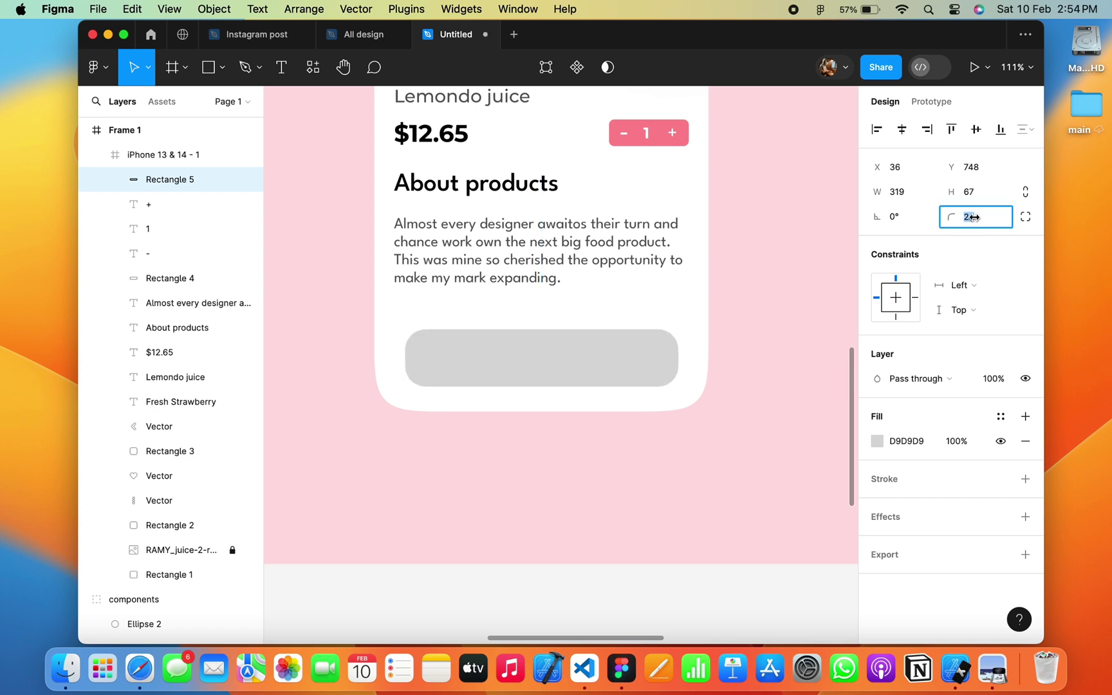
key("Return")
Fill the bar with pink F78C94.
left_click(876, 441)
left_click(714, 557)
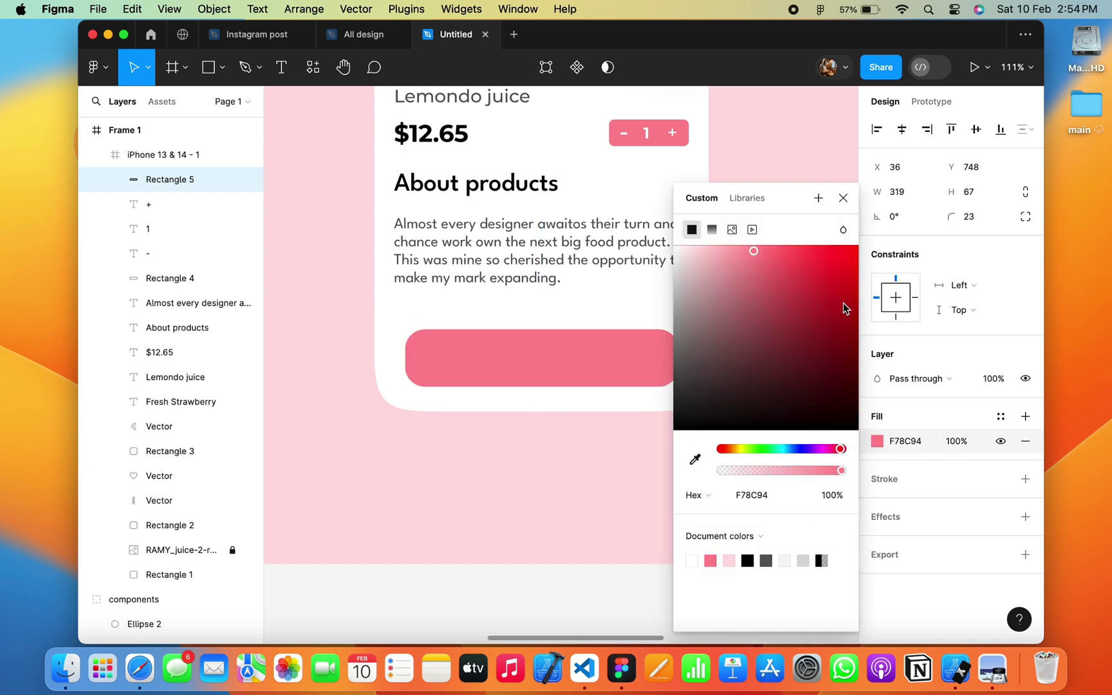
key("Escape")
left_click(848, 211)
scroll(794, 330, "down", 5)
scroll(794, 330, "right", 3)
scroll(794, 330, "right", 4)
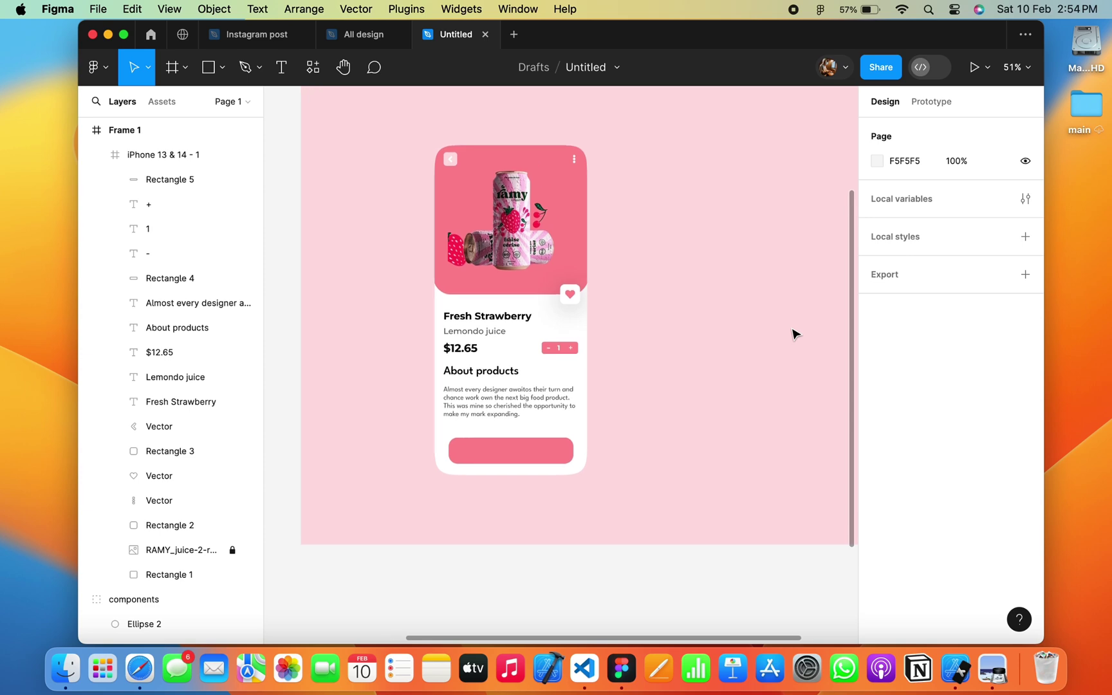
left_click(281, 66)
Add the Add to Bags label on the button in Montserrat Bold, size 21.
scroll(471, 434, "up", 5)
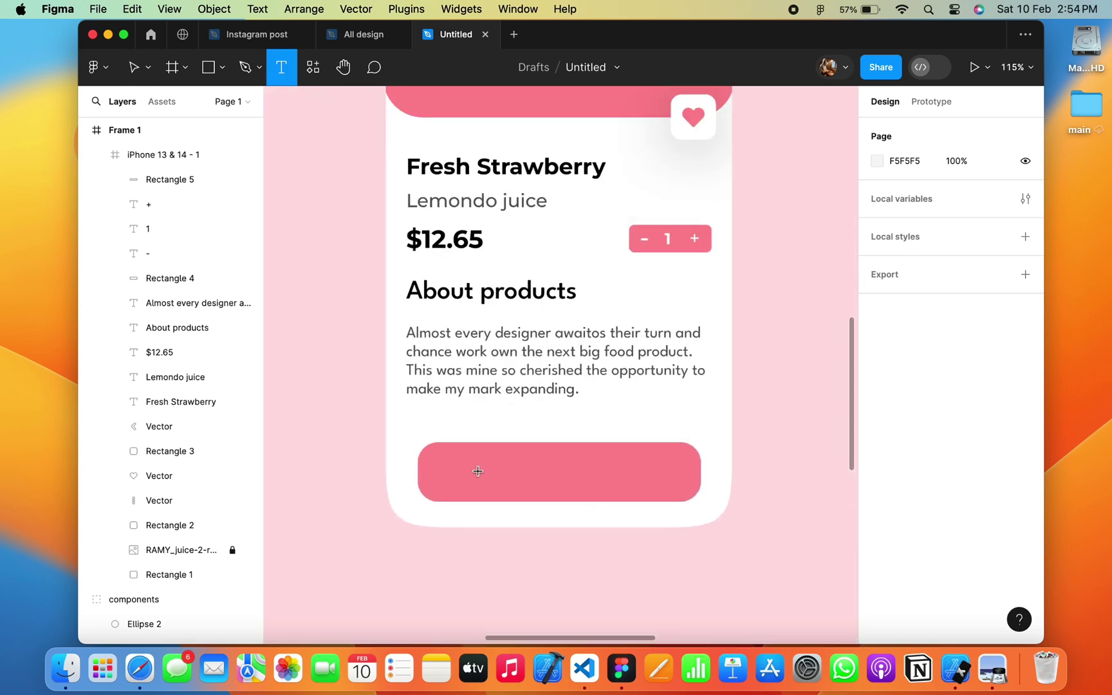
left_click_drag(468, 463, 665, 492)
type("Add to Bags")
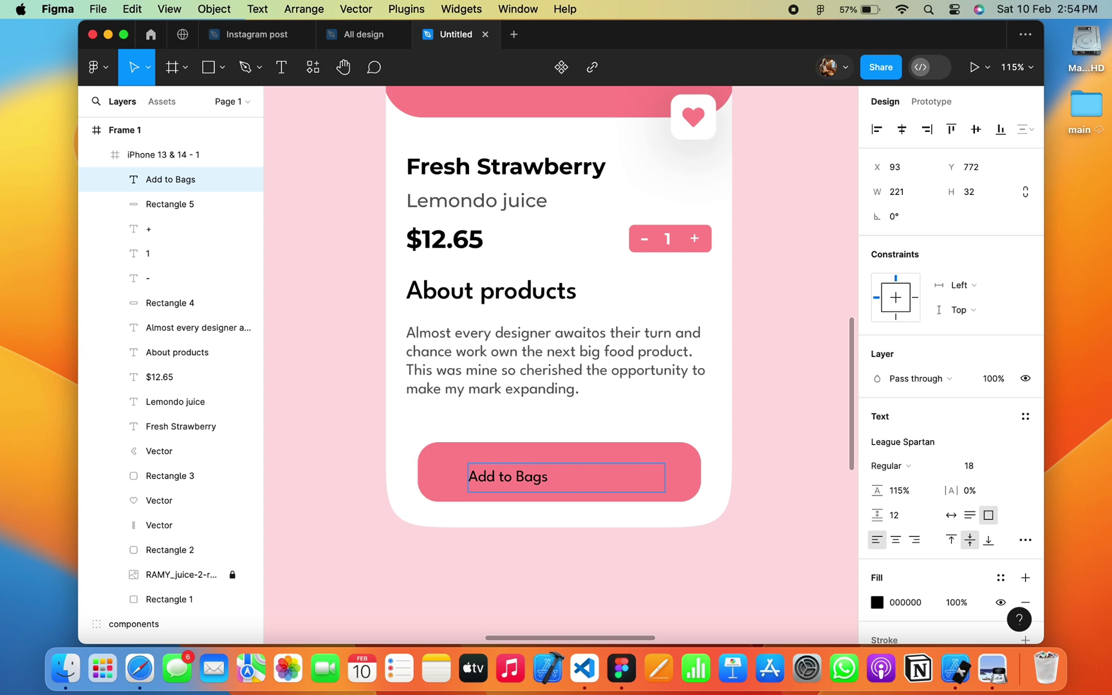
key("ctrl+a")
left_click(886, 465)
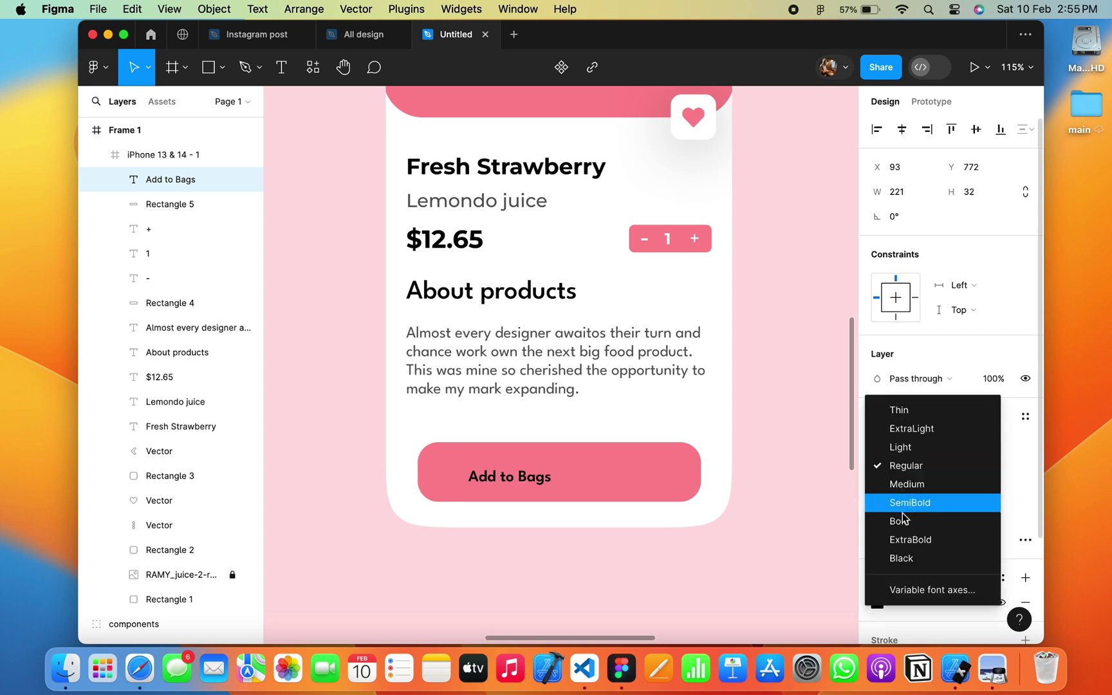
left_click(881, 519)
key("Up")
left_click(903, 442)
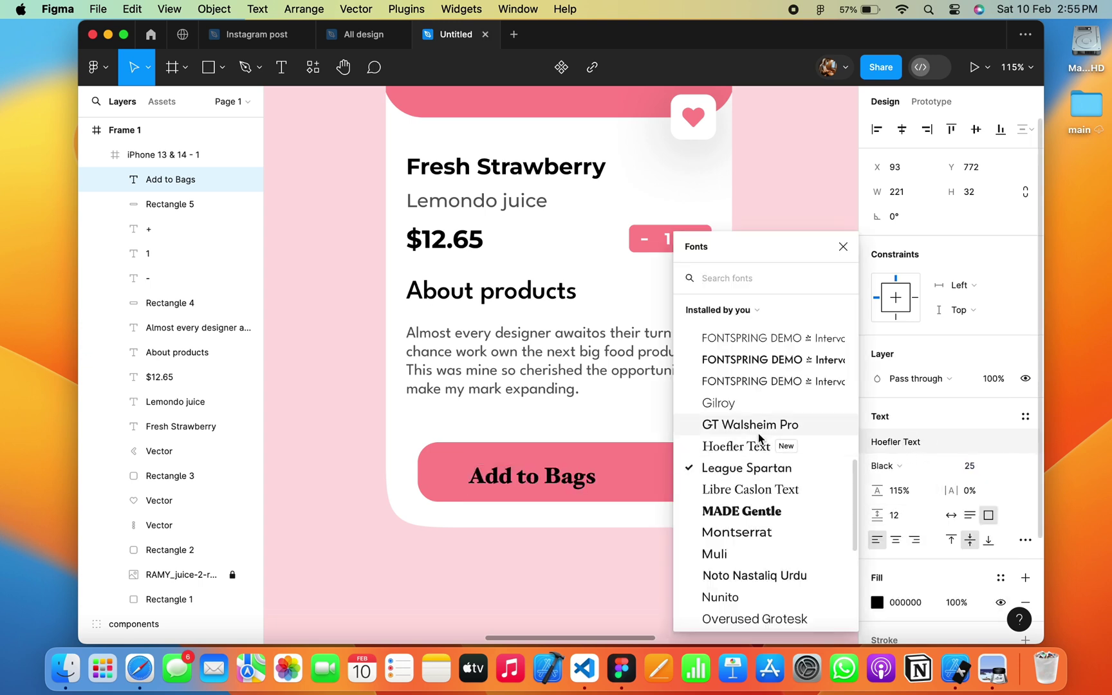
left_click(738, 529)
left_click(980, 464)
type("21")
key("Return")
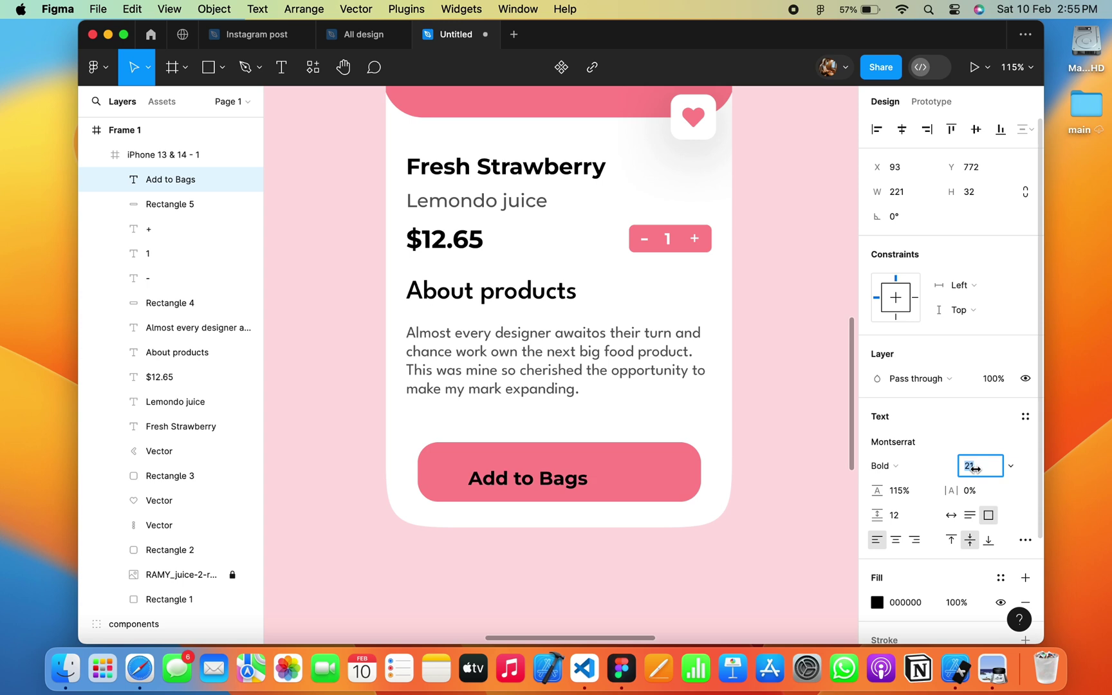
Make the label white FFFFFF, center-aligned, and centred on Rectangle 5 both ways.
left_click(876, 602)
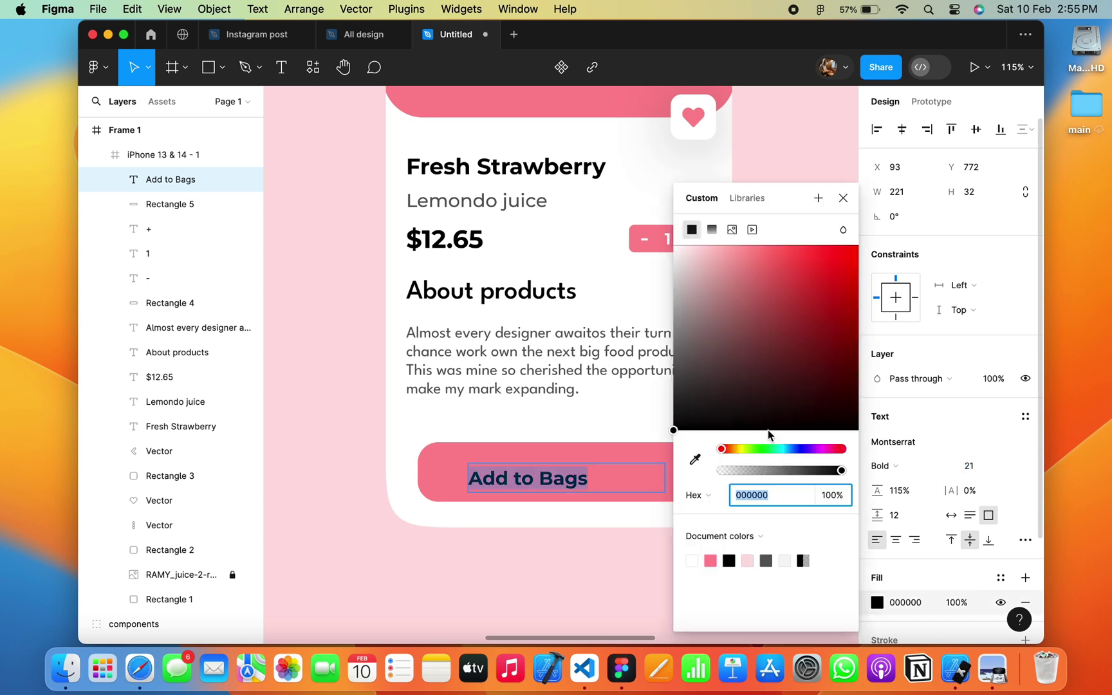
type("FFFFFF")
key("Return")
key("Escape")
key("Escape")
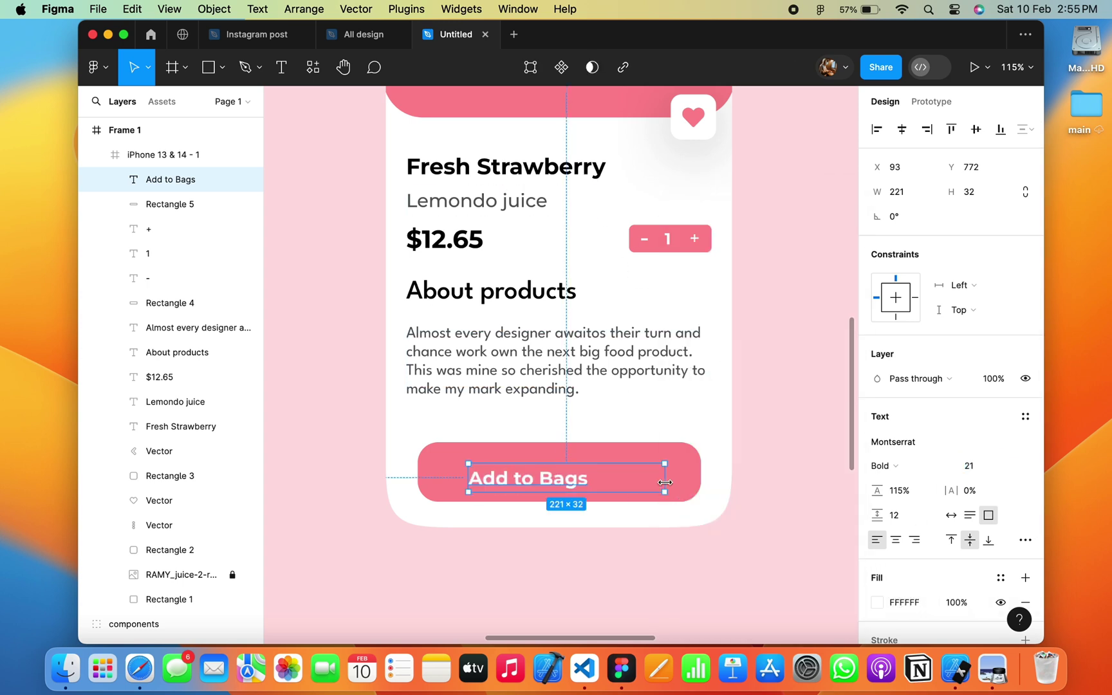
key("alt+super+t")
left_click_drag(664, 477, 591, 478)
left_click(633, 479, "shift")
left_click(904, 132)
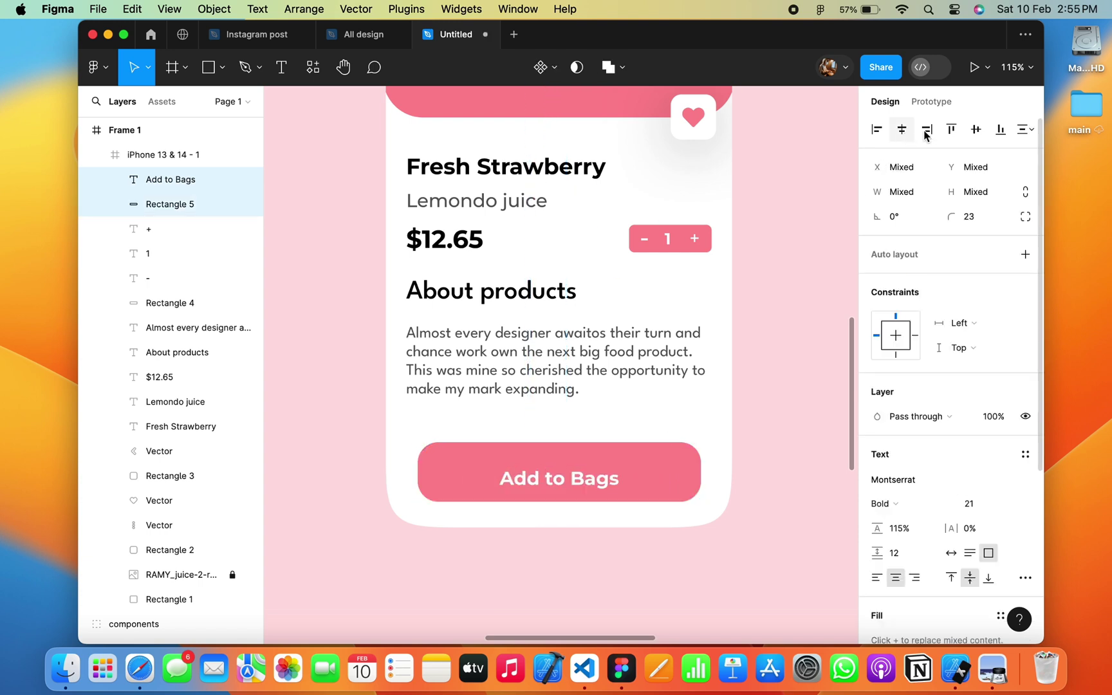
left_click(975, 131)
left_click(637, 548)
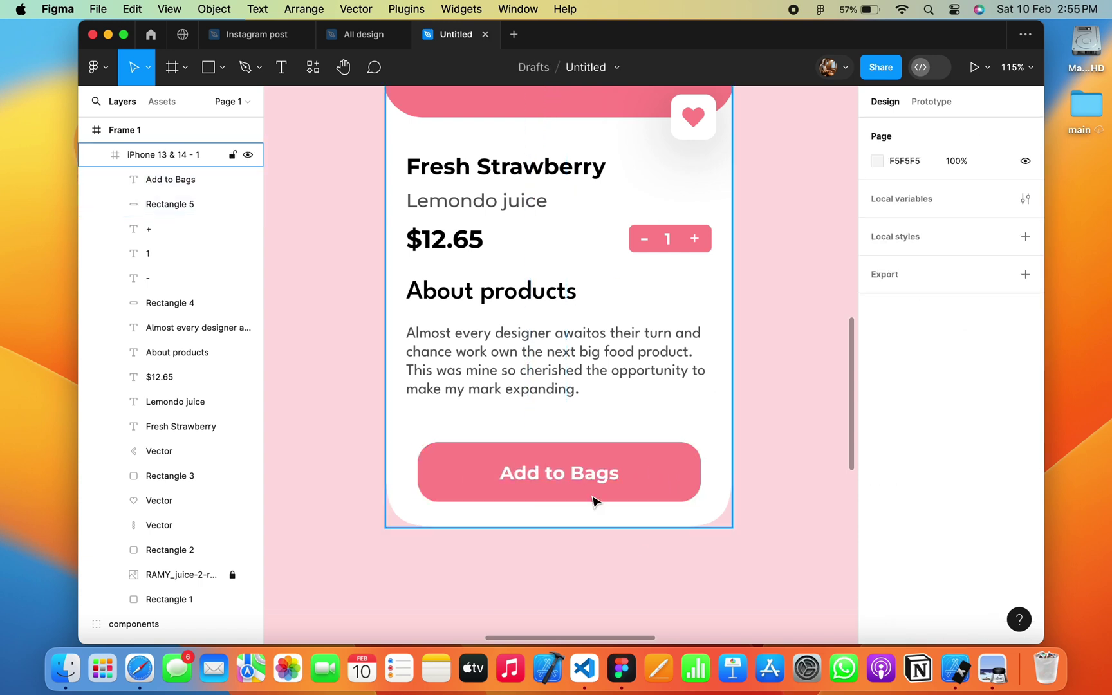
Group the button rectangle and its label as "add to bags".
left_click(166, 201)
key("super+g")
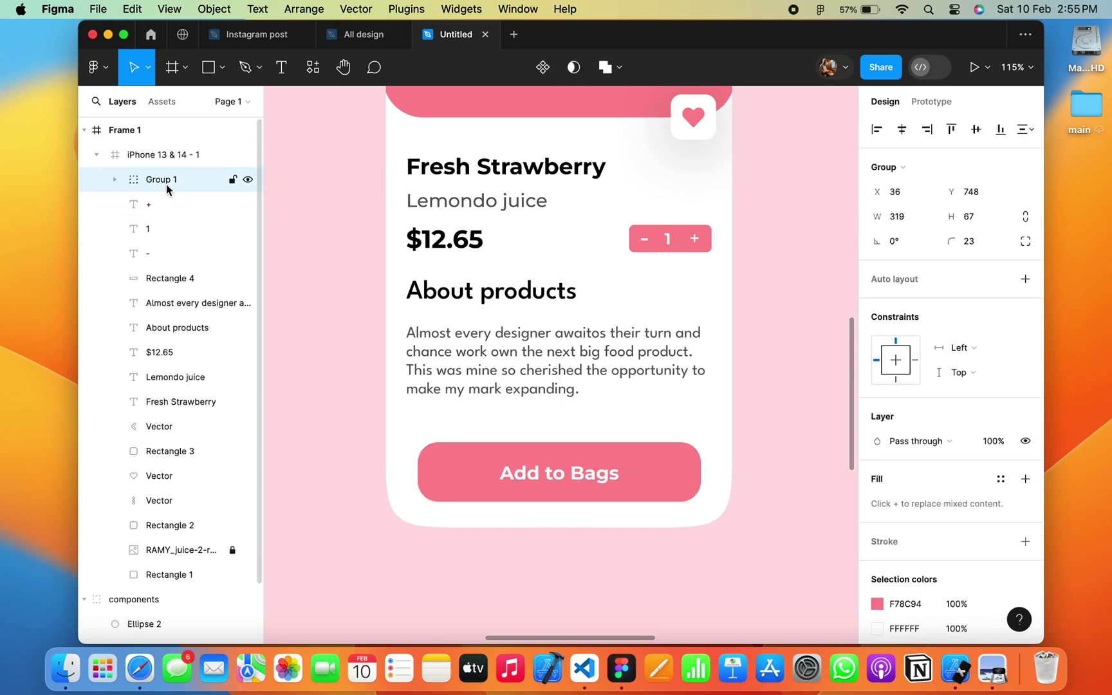
double_click(166, 184)
type("add to bags")
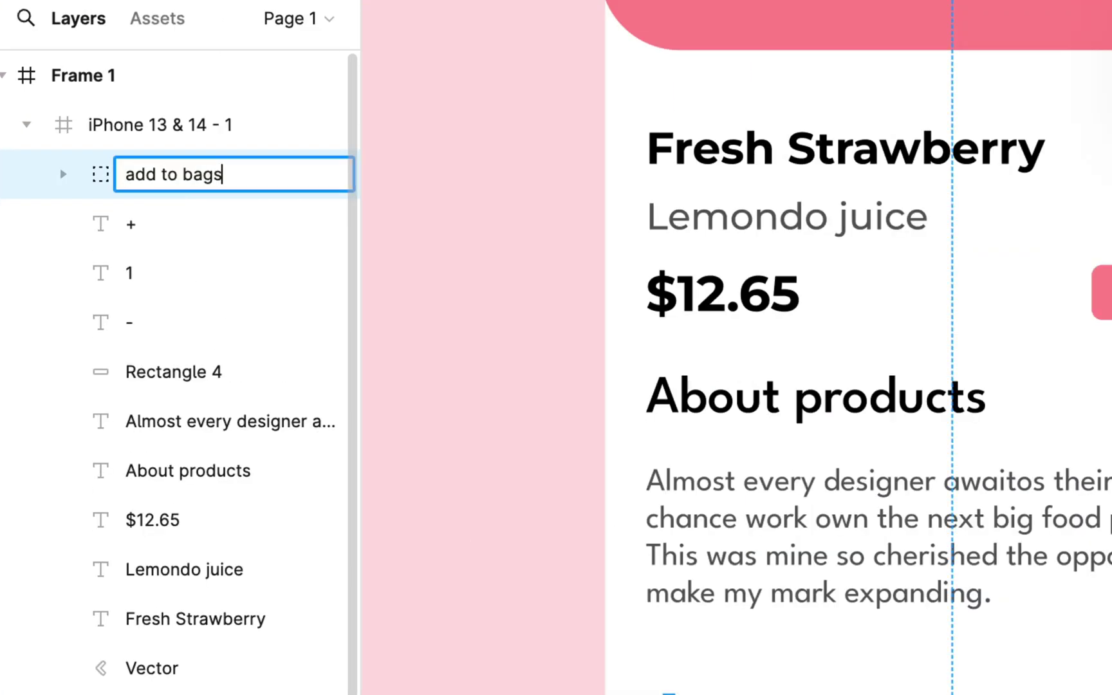
key("Return")
Group the +, 1, - and pink pill of the stepper as "quantity".
left_click(148, 204)
left_click(147, 228, "shift")
left_click(148, 253, "shift")
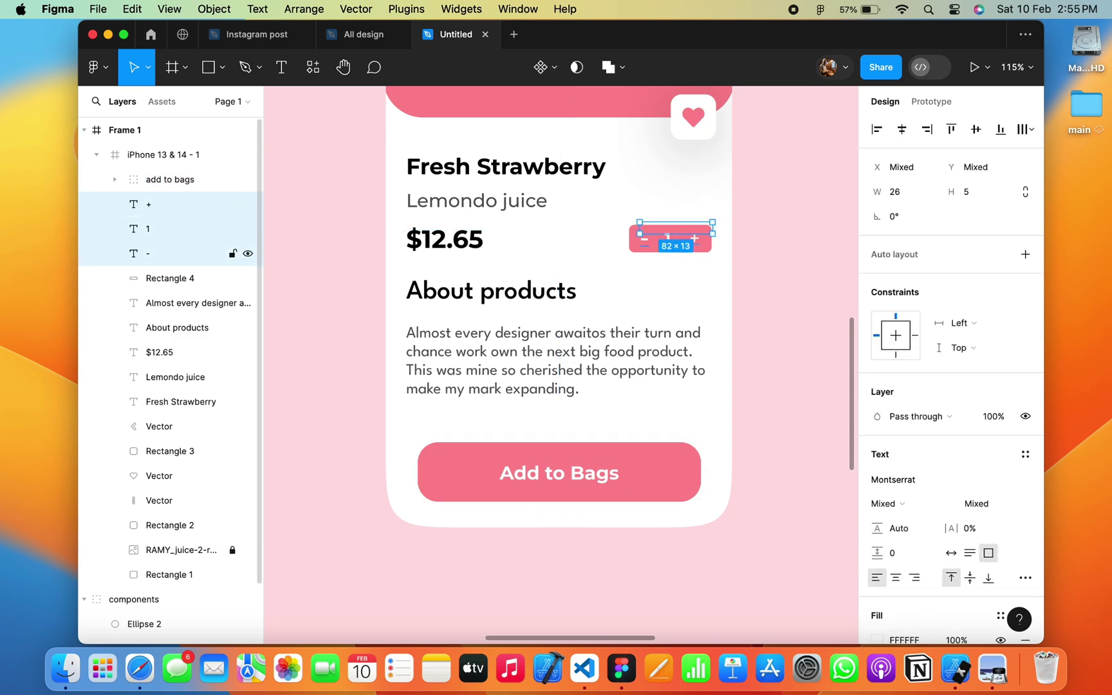
left_click(170, 278, "shift")
key("super+g")
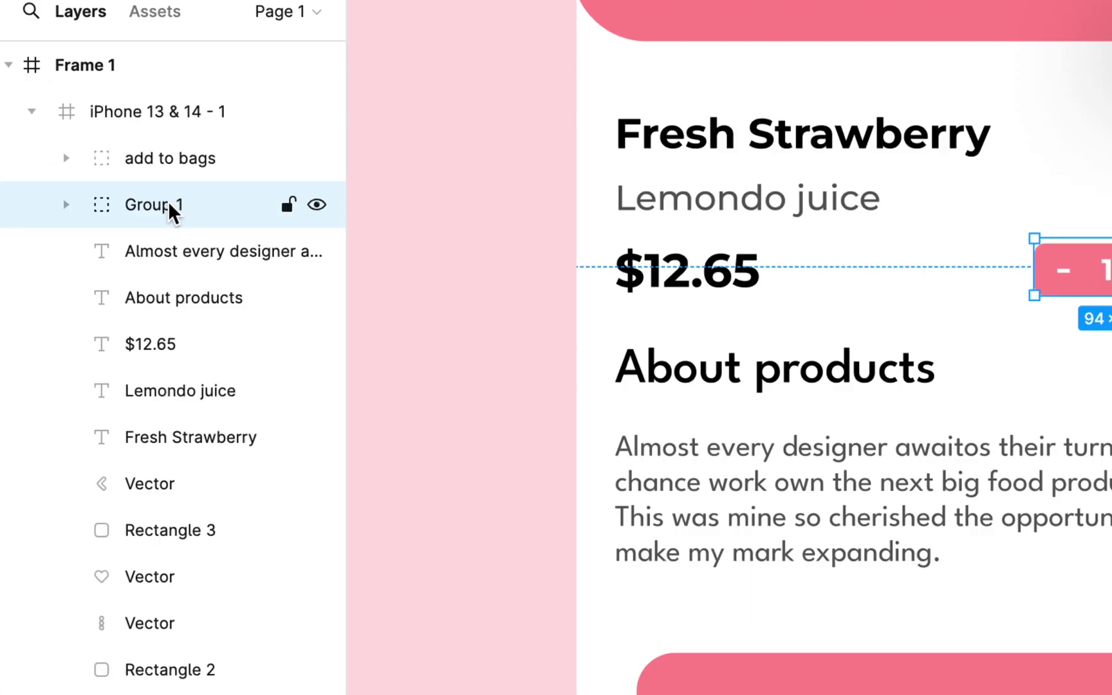
double_click(168, 204)
key("BackSpace")
type("quantity")
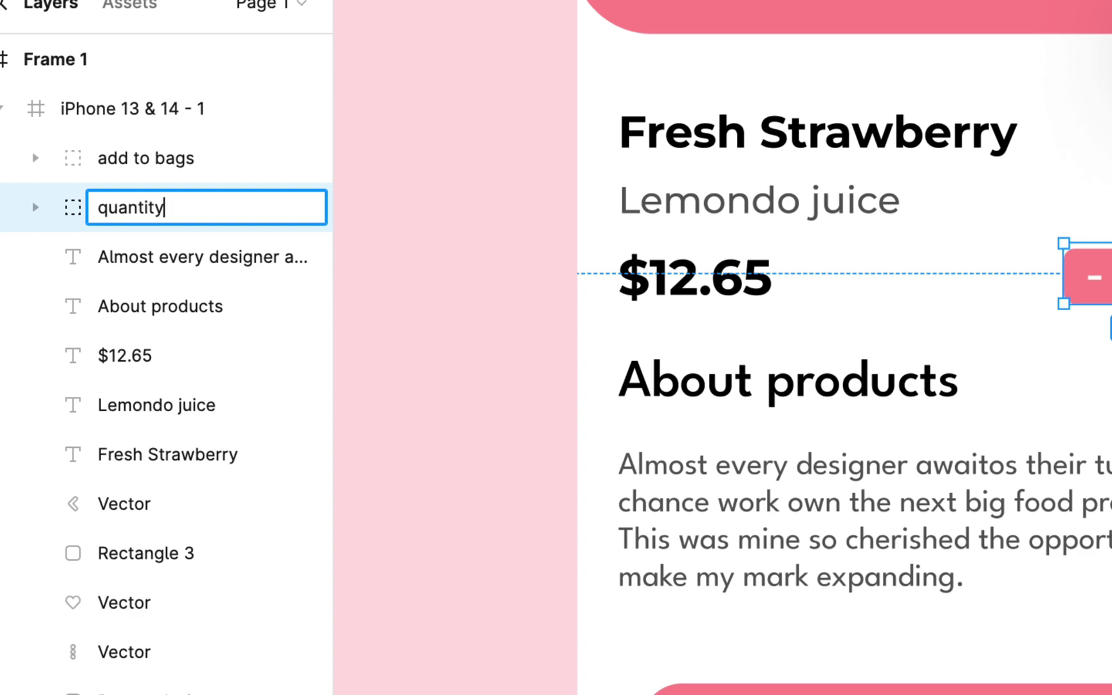
key("Return")
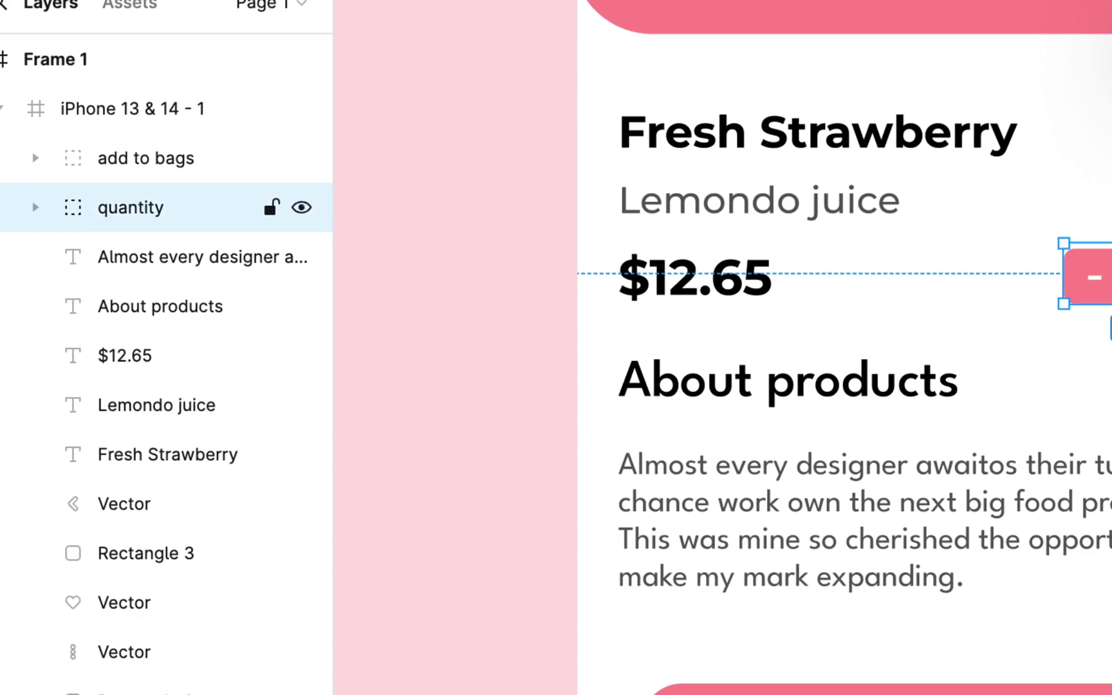
Group the back arrow and its square backdrop as "previous".
left_click(161, 278)
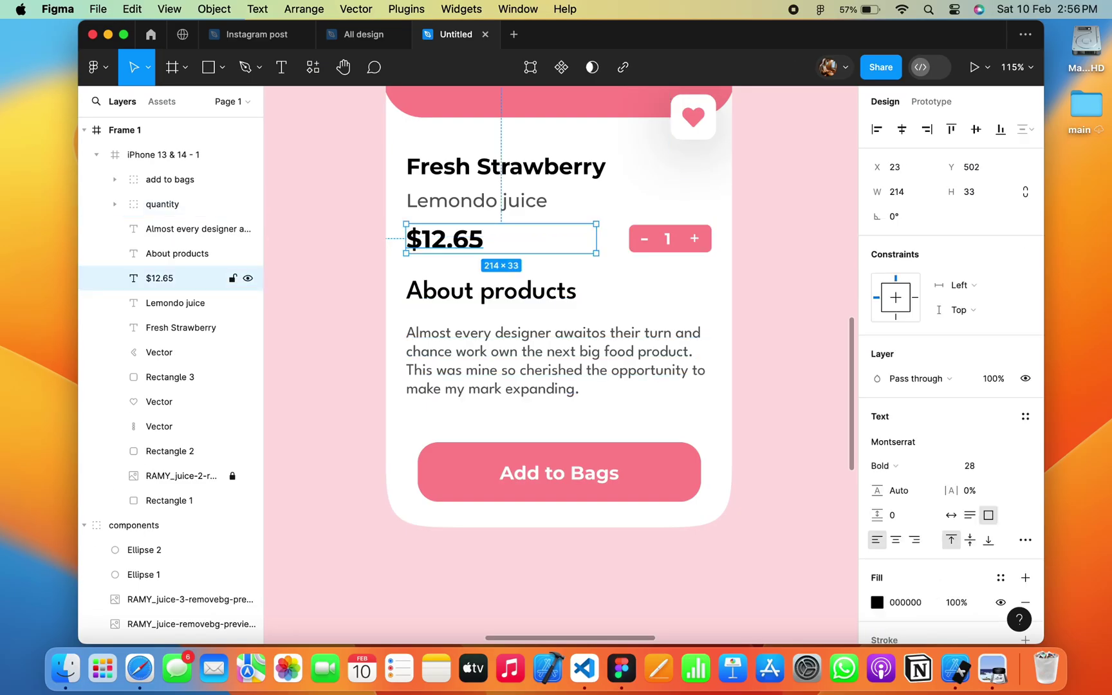
key("Escape")
scroll(413, 239, "up", 2)
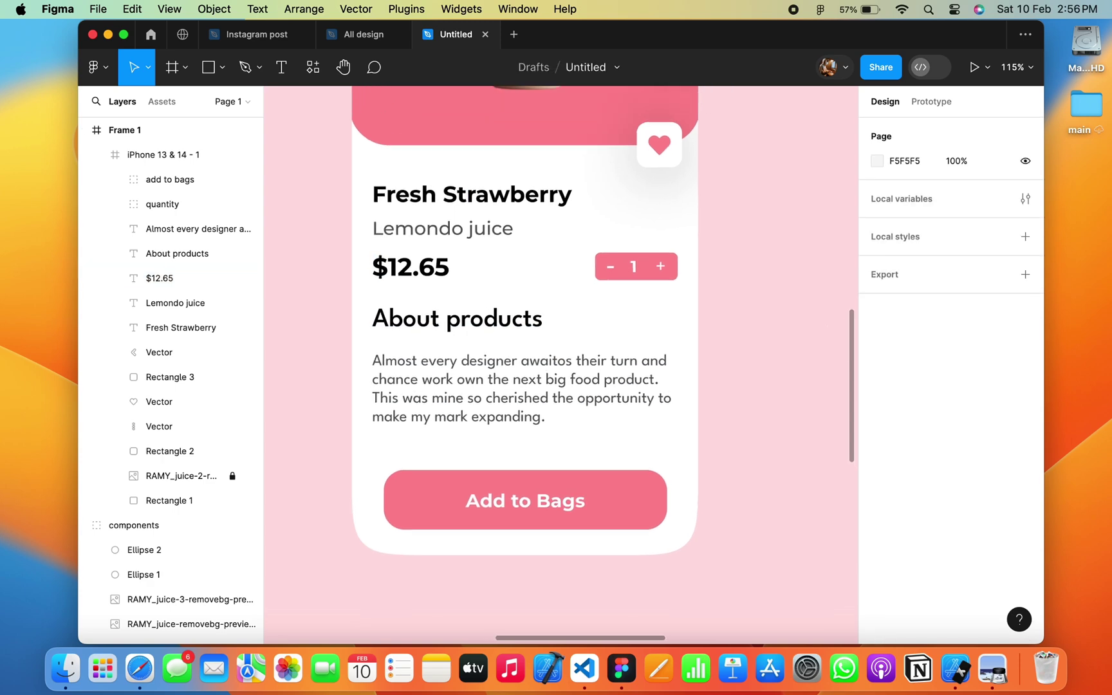
left_click(170, 377)
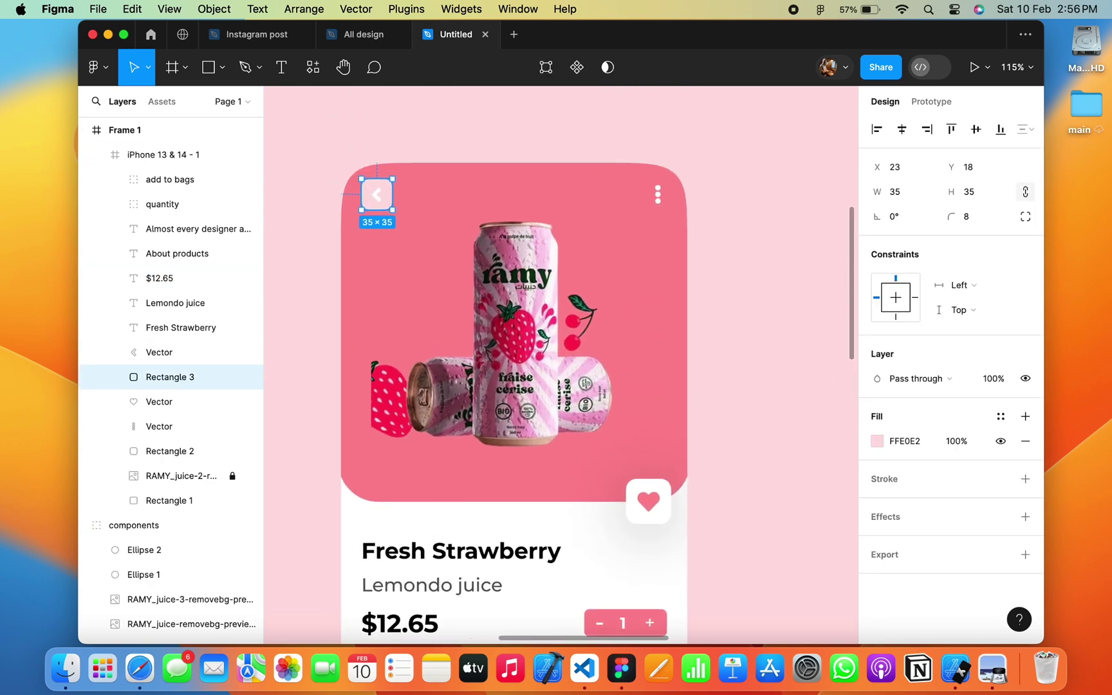
left_click(161, 352, "shift")
key("super+g")
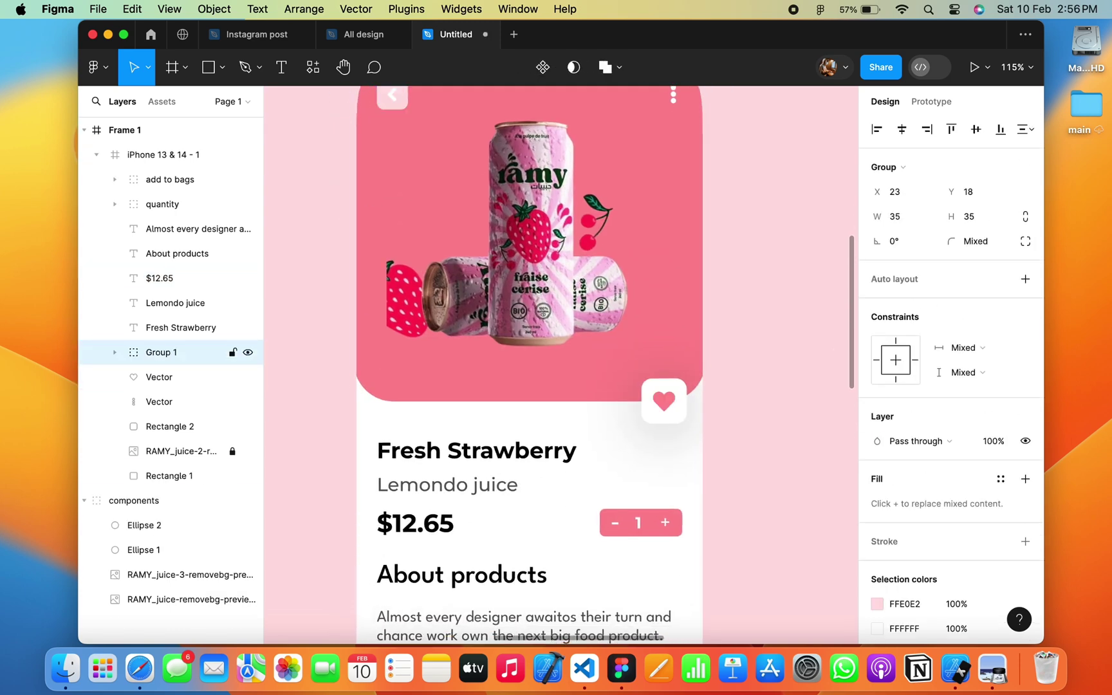
double_click(170, 351)
type("previous")
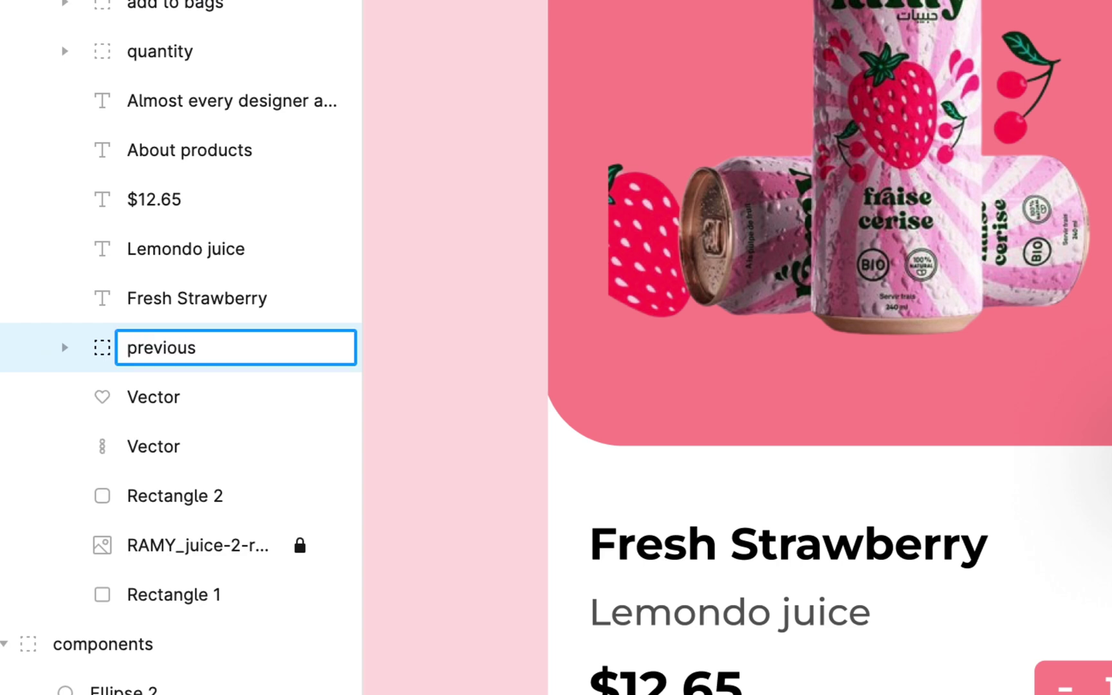
key("Return")
Group the heart icon and its white square as "like".
left_click(159, 402)
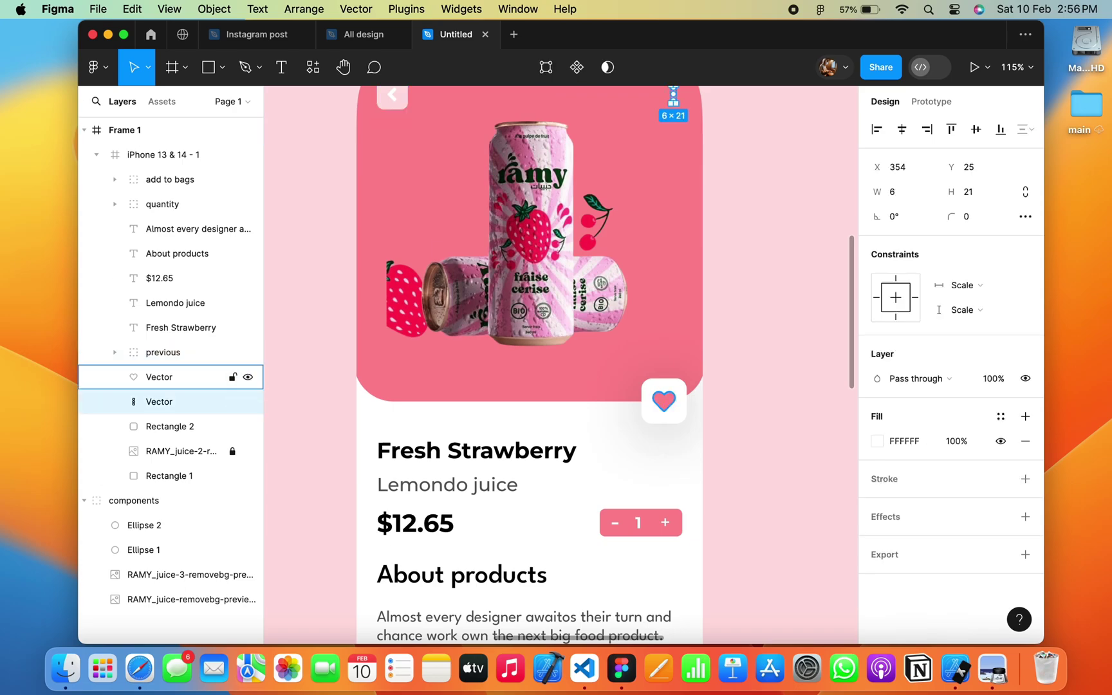
left_click(159, 376)
left_click(170, 426, "shift")
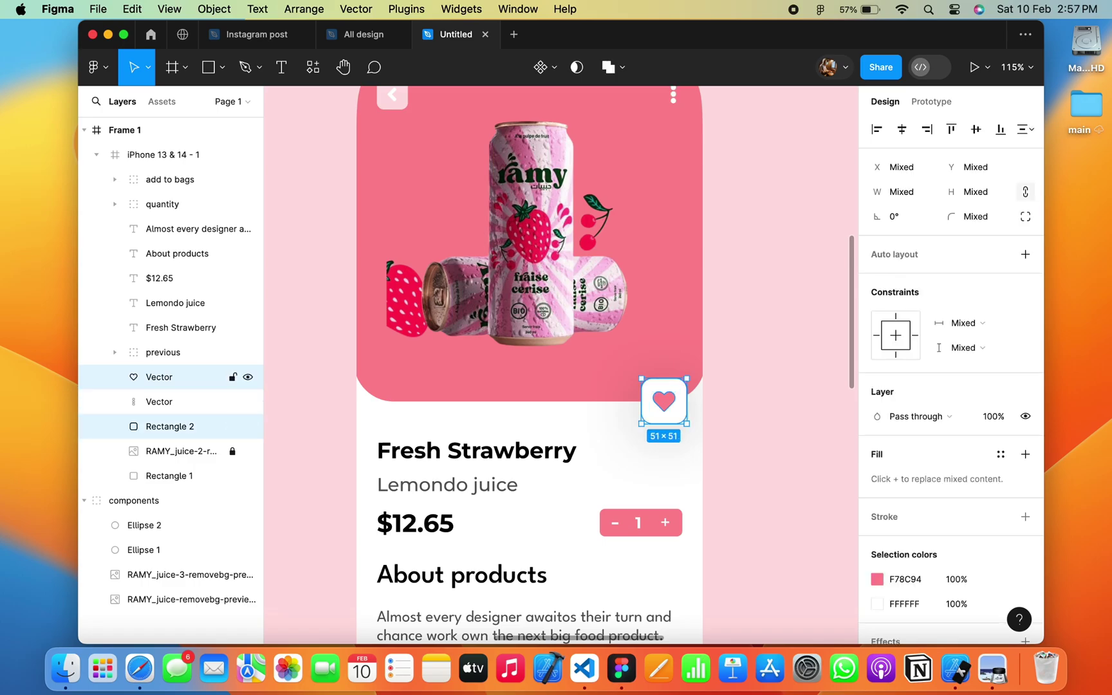
key("super+g")
double_click(174, 379)
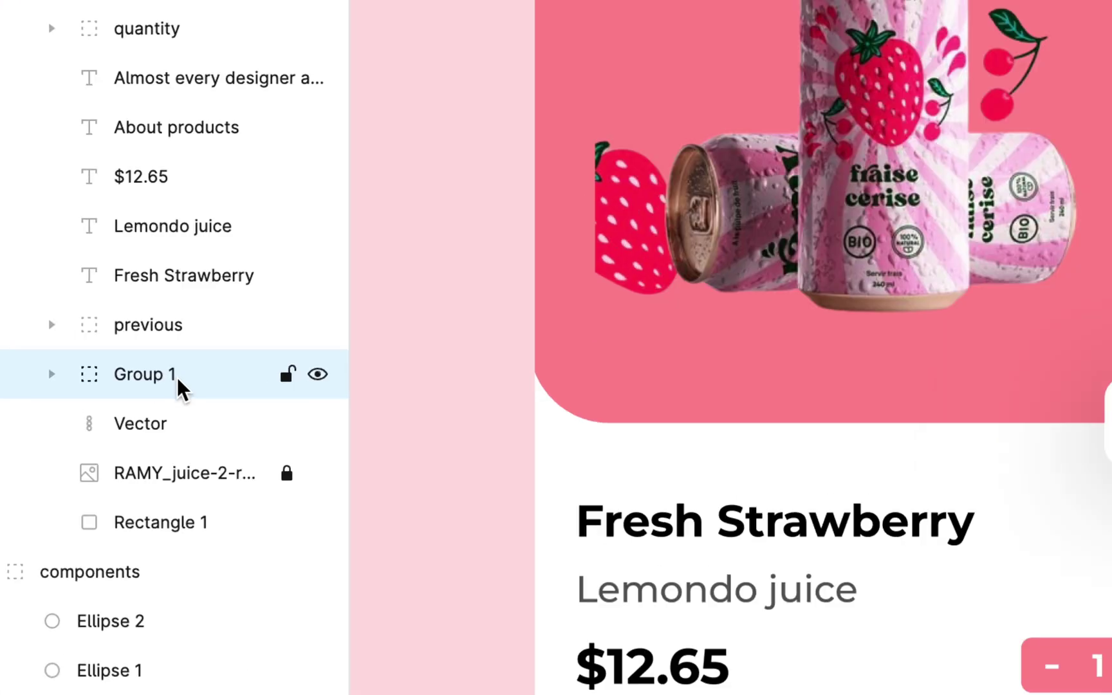
type("like")
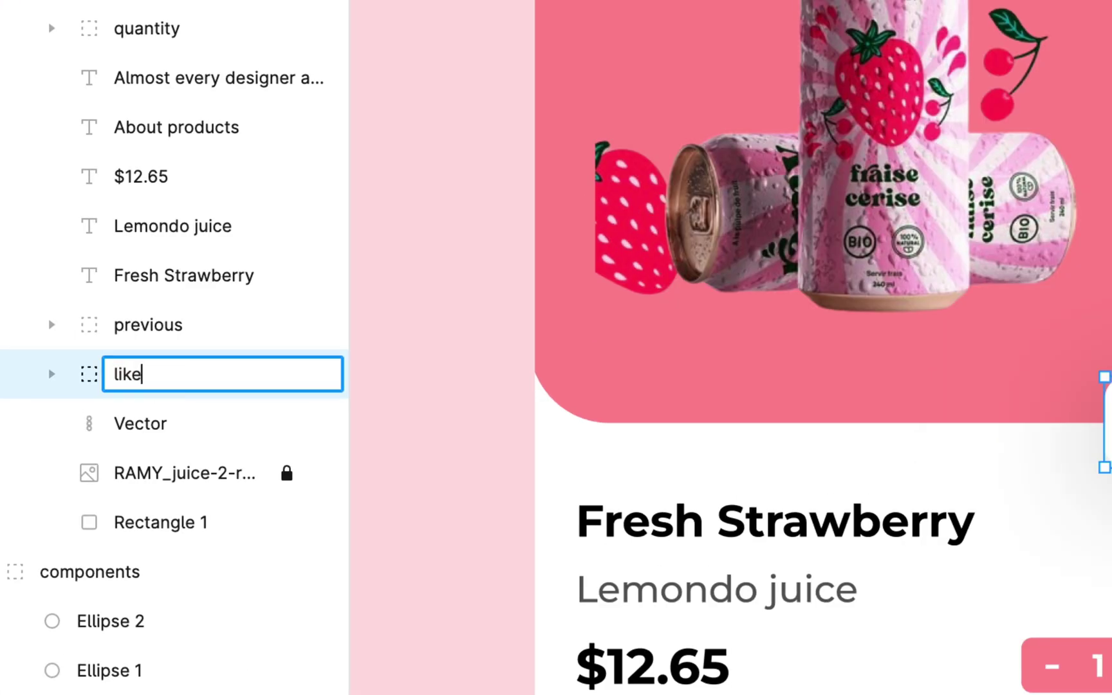
key("Return")
key("Escape")
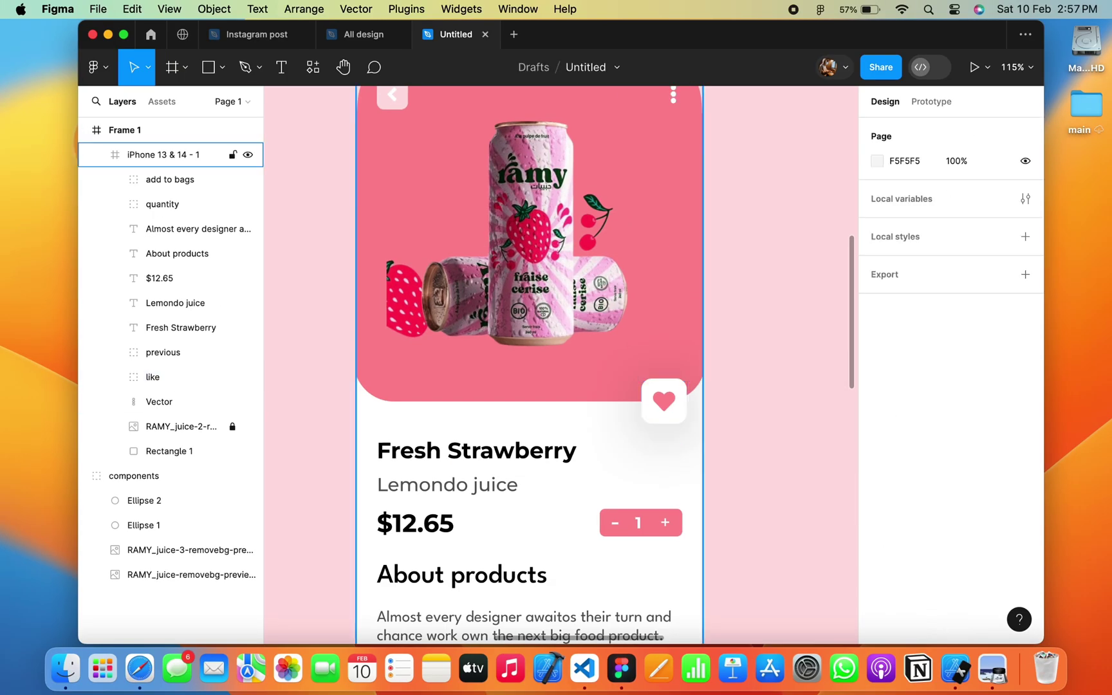
Group the previous group with the three-dot menu icon as "header icon".
scroll(560, 360, "up", 2)
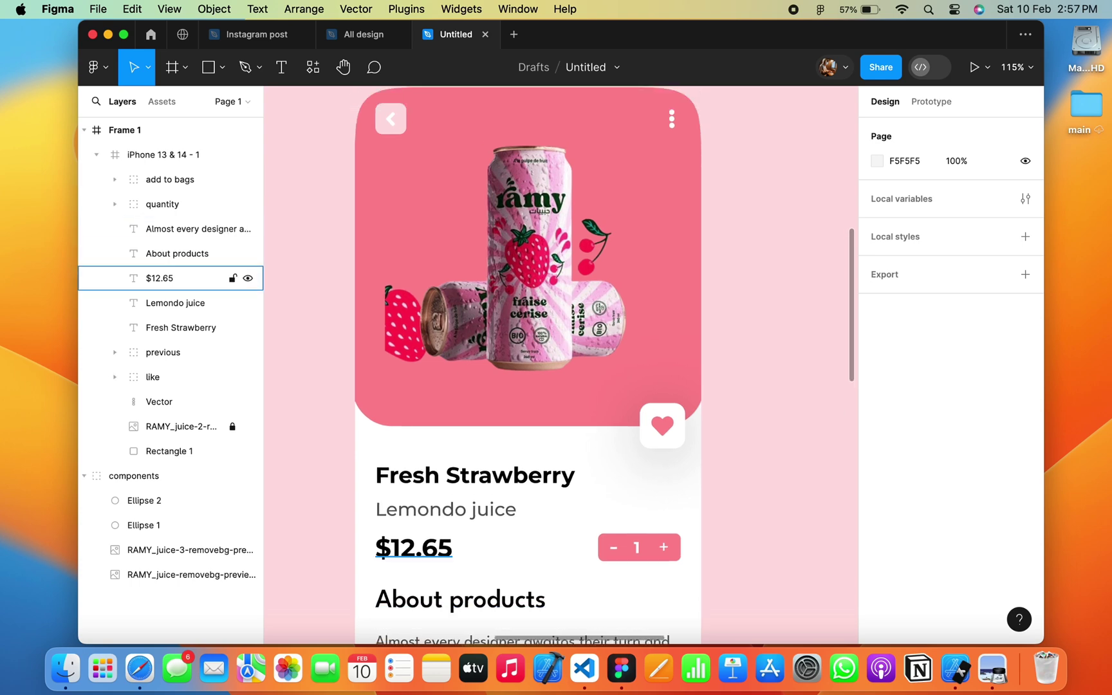
left_click(163, 352)
left_click(159, 401, "shift")
key("super+g")
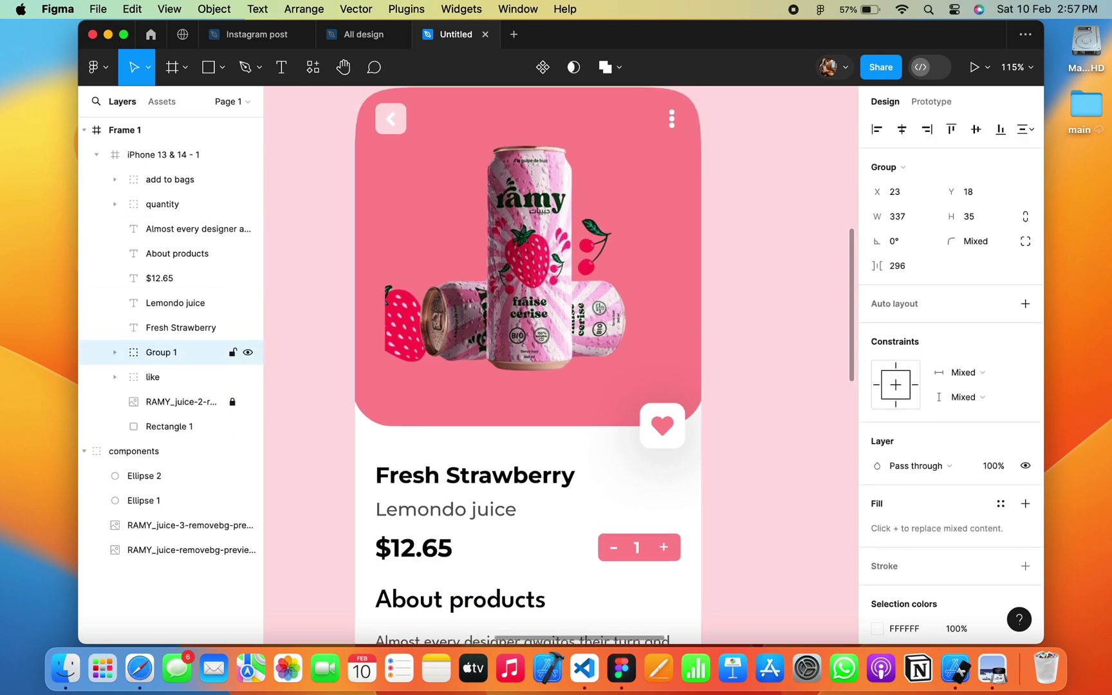
double_click(166, 353)
type("header icon")
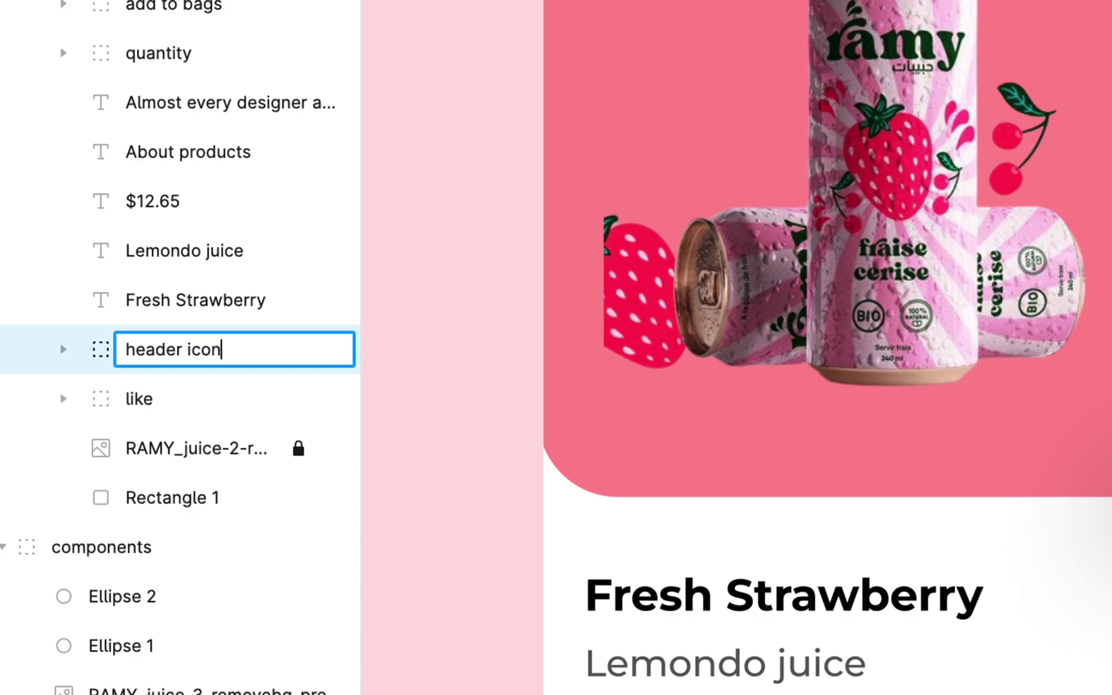
key("Return")
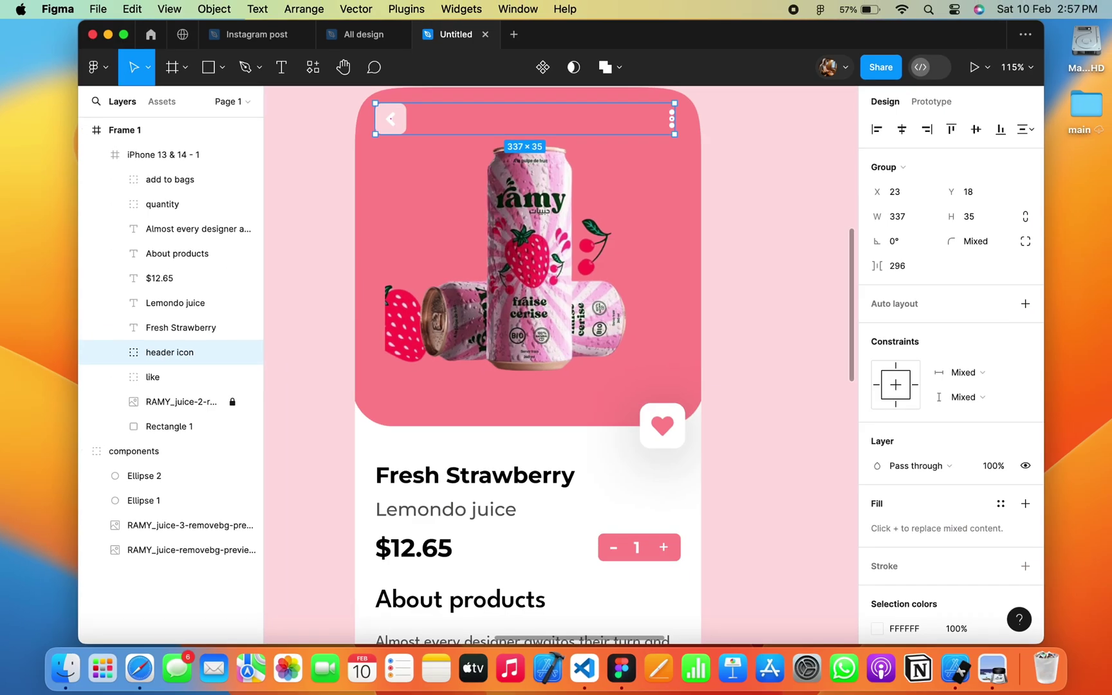
left_click(764, 377)
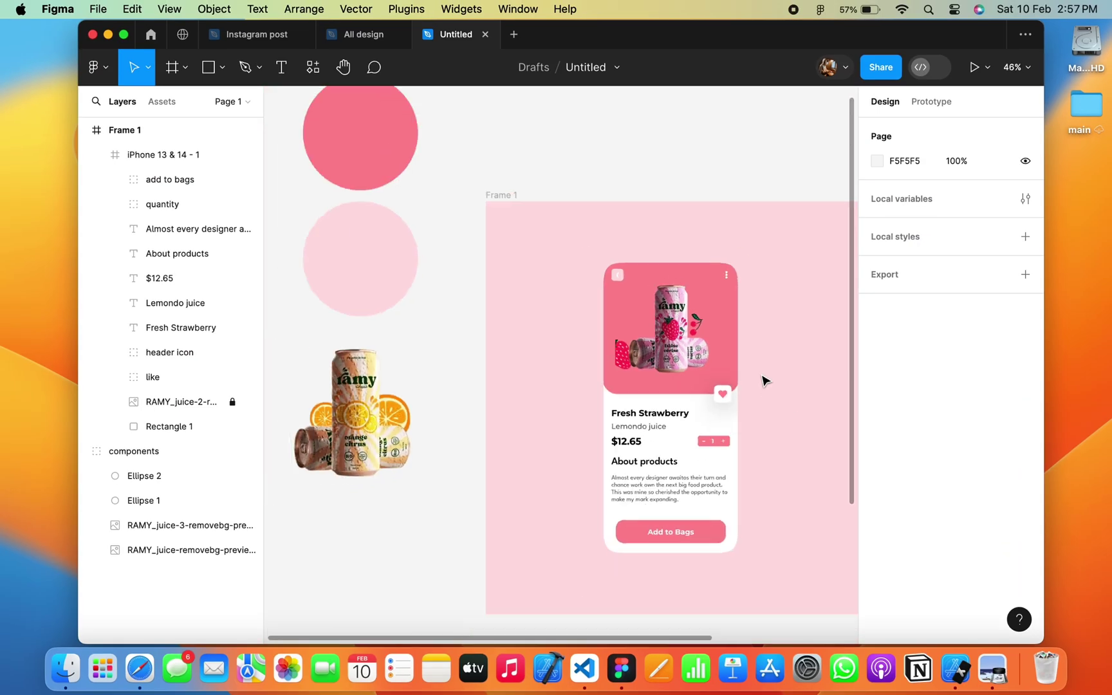
Duplicate the phone frame to the right and shorten the copy's pink header to 396 × 191.
scroll(764, 380, "up", 3)
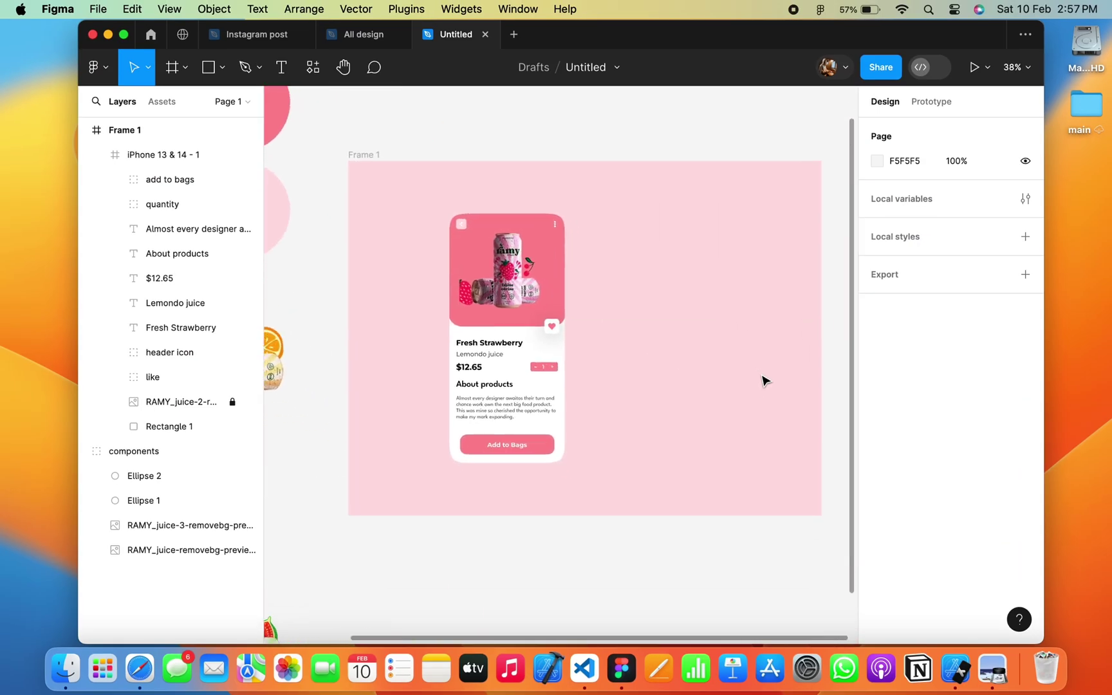
left_click(497, 207)
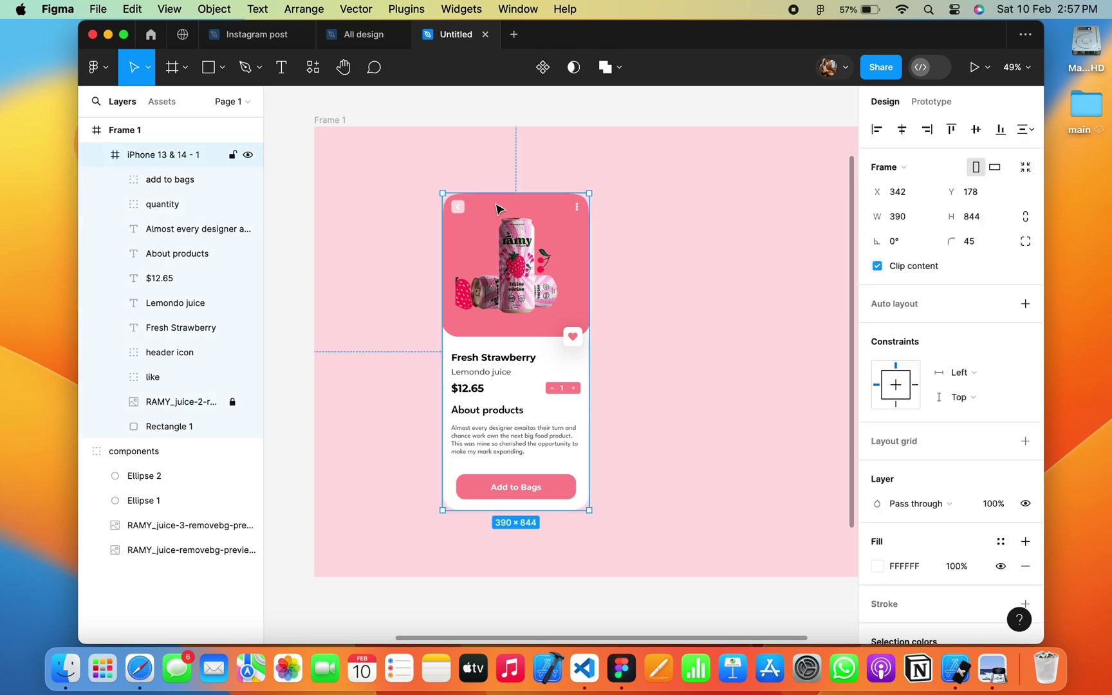
left_click_drag(498, 208, 696, 208)
scroll(666, 258, "right", 4)
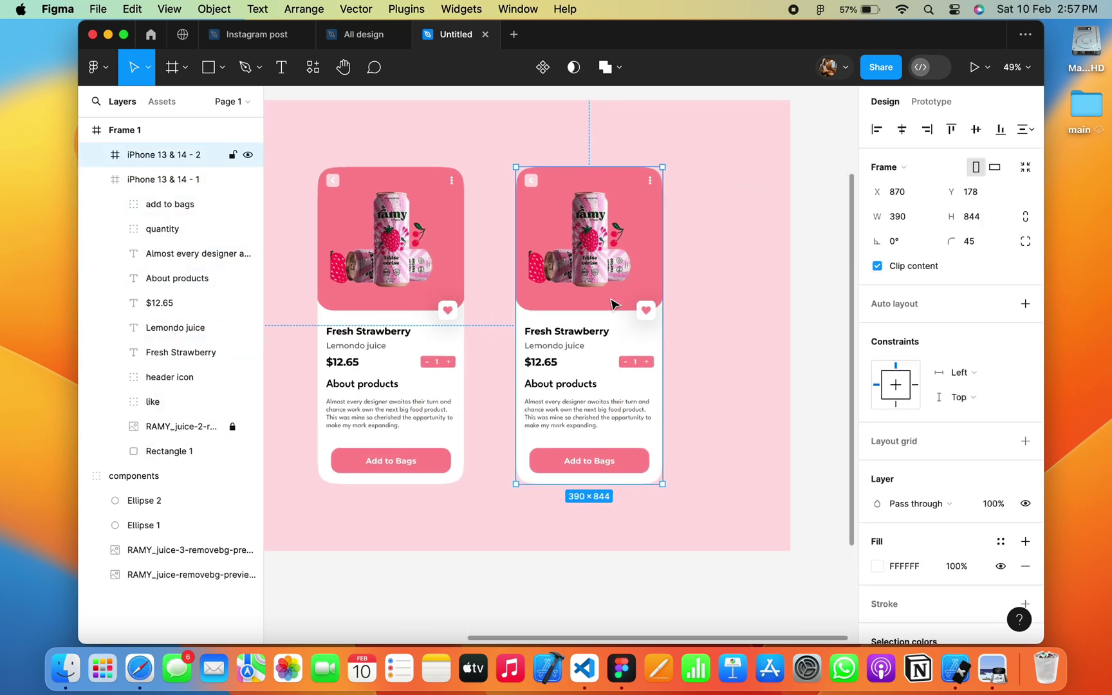
left_click(609, 307)
left_click_drag(608, 306, 609, 238)
left_click(598, 274)
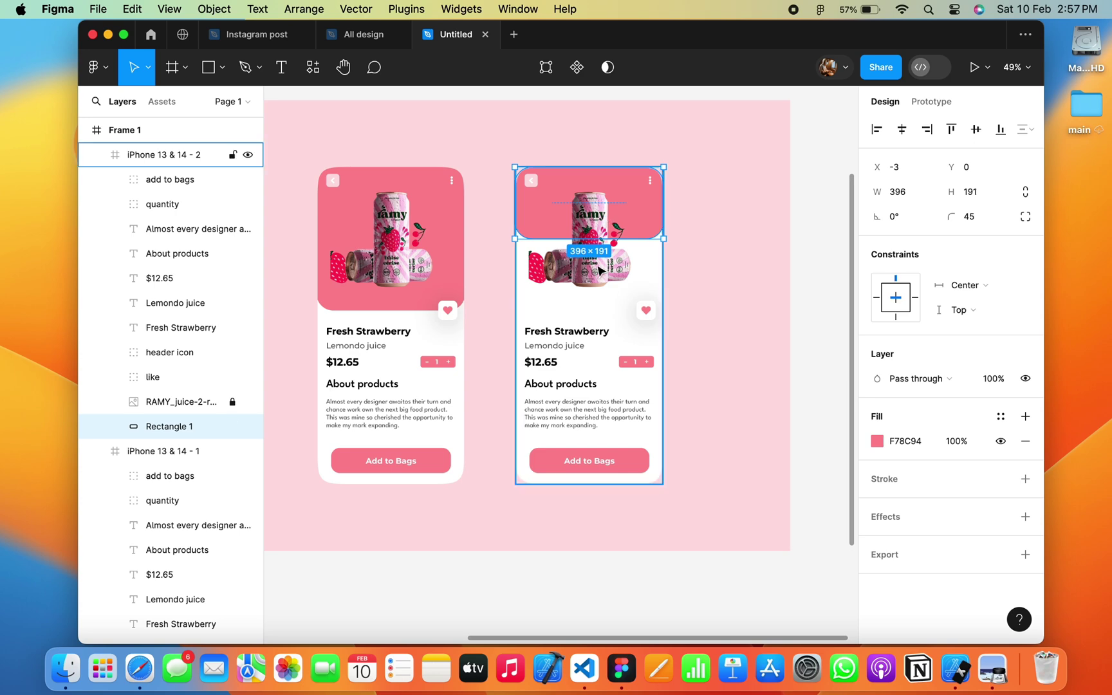
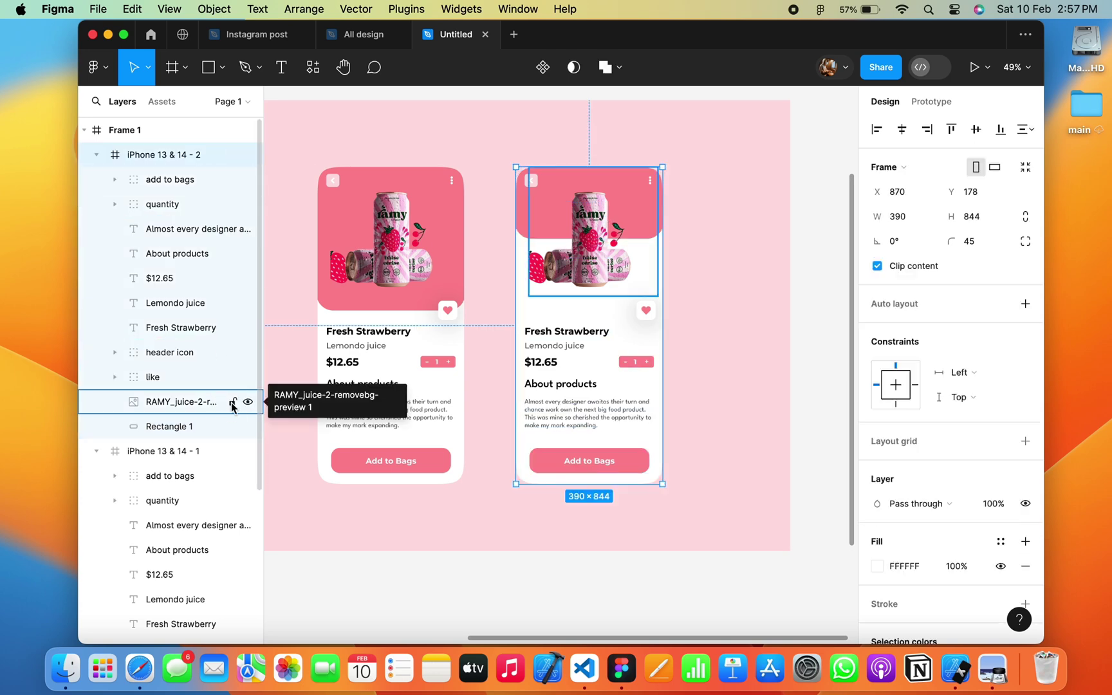
Delete the juice can image from the second card and make its pink header taller.
left_click(207, 403)
key("Delete")
left_click(596, 222)
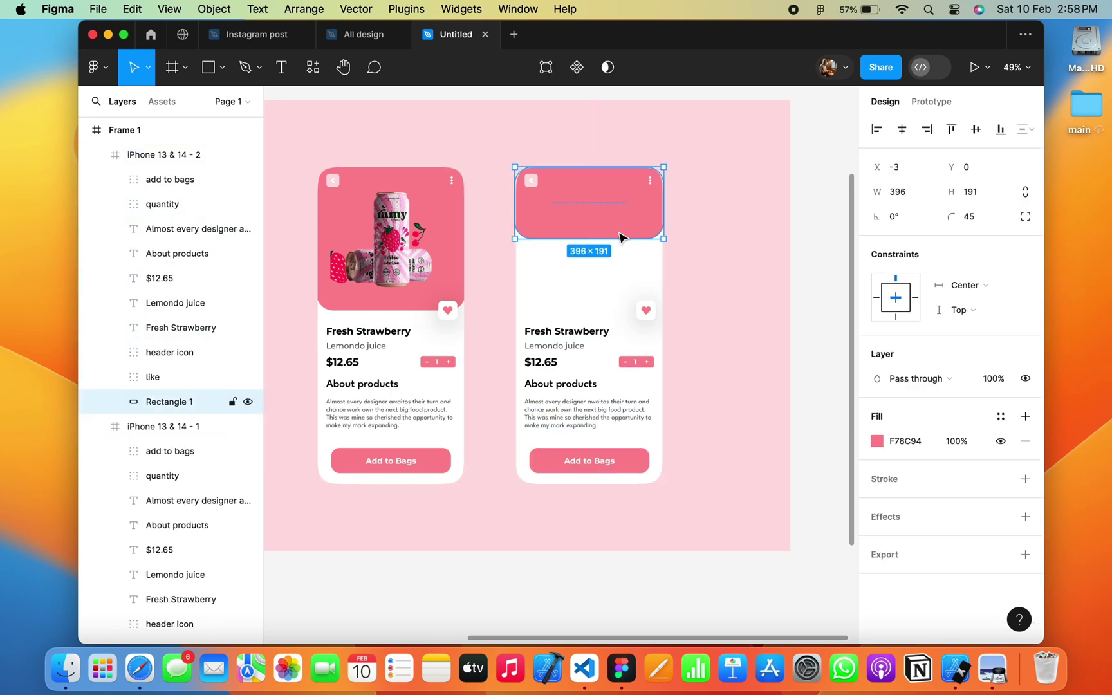
left_click_drag(618, 238, 617, 260)
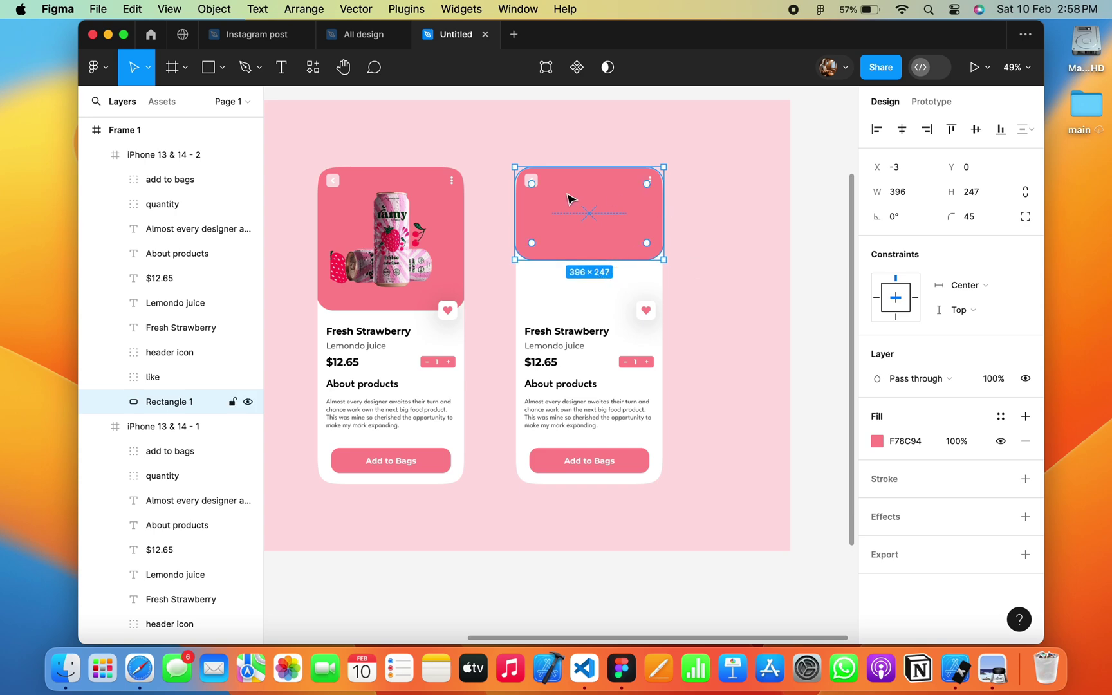
scroll(569, 198, "up", 5)
Delete the back arrow from the header's icon group.
left_click(489, 169)
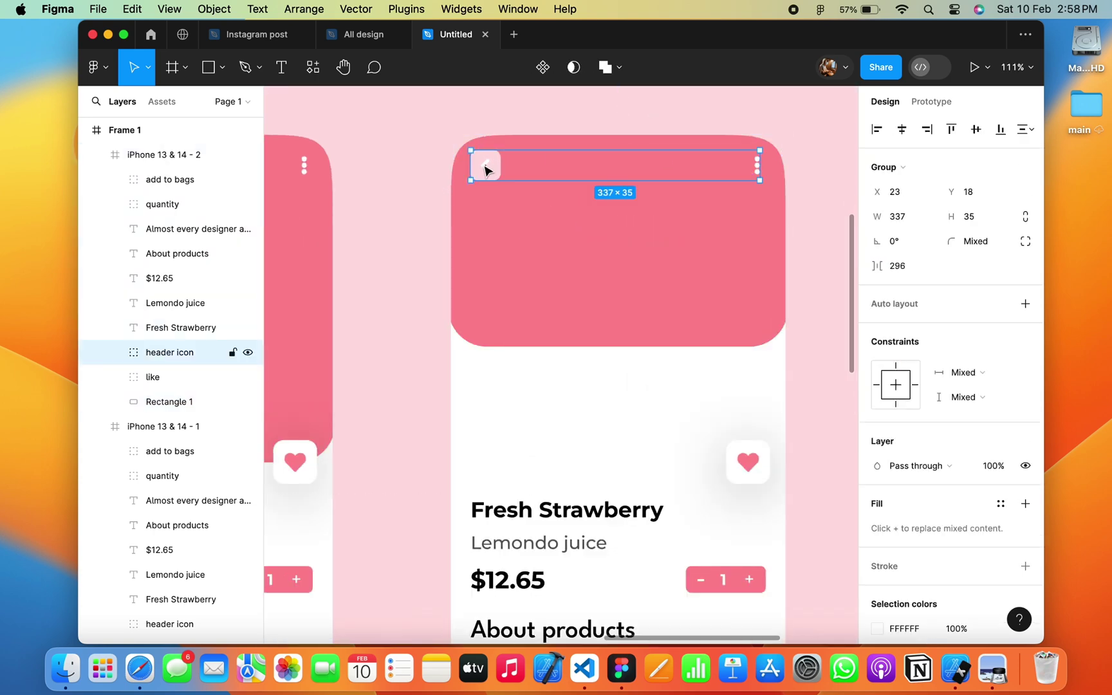
double_click(485, 170)
double_click(487, 173)
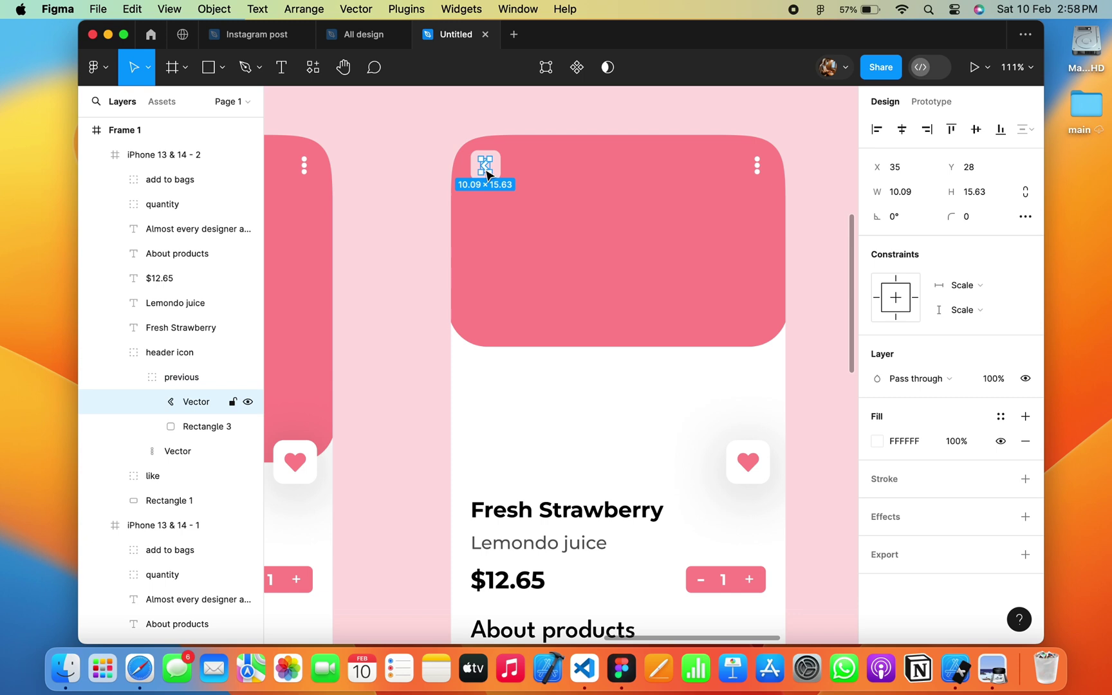
key("Delete")
Move the empty rounded square to the header's right and centre the three dots inside it.
left_click(486, 169)
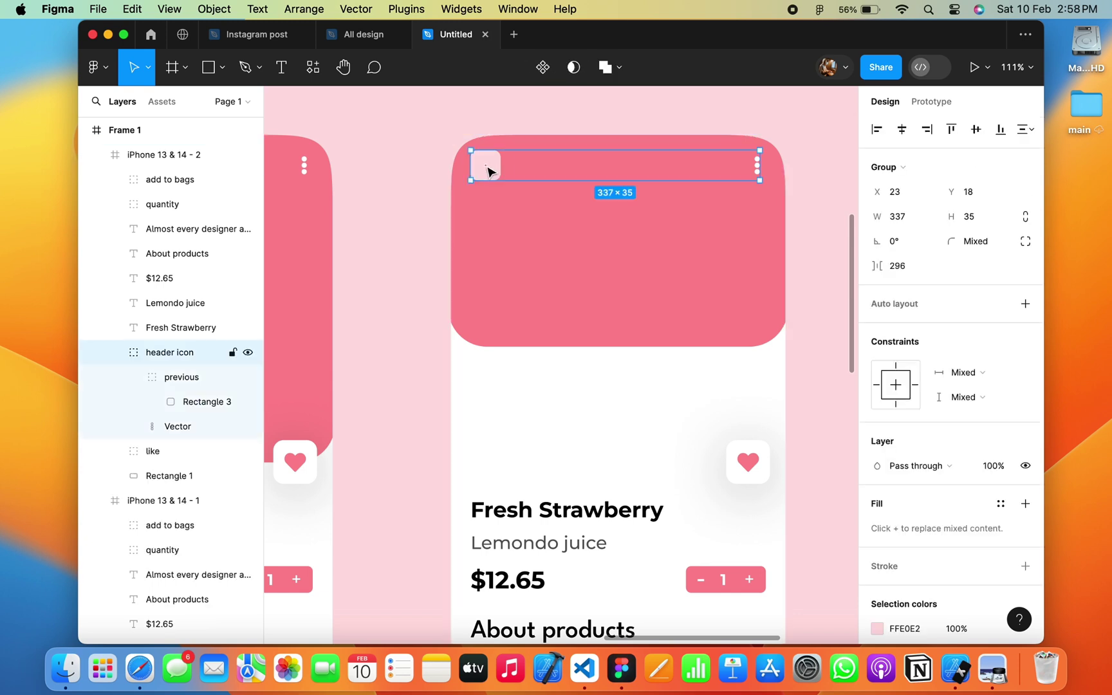
double_click(486, 169)
mouse_move(487, 170)
left_mouse_down()
mouse_move(714, 209)
mouse_move(759, 196)
mouse_move(759, 175)
left_mouse_up()
left_click_drag(152, 425, 164, 401)
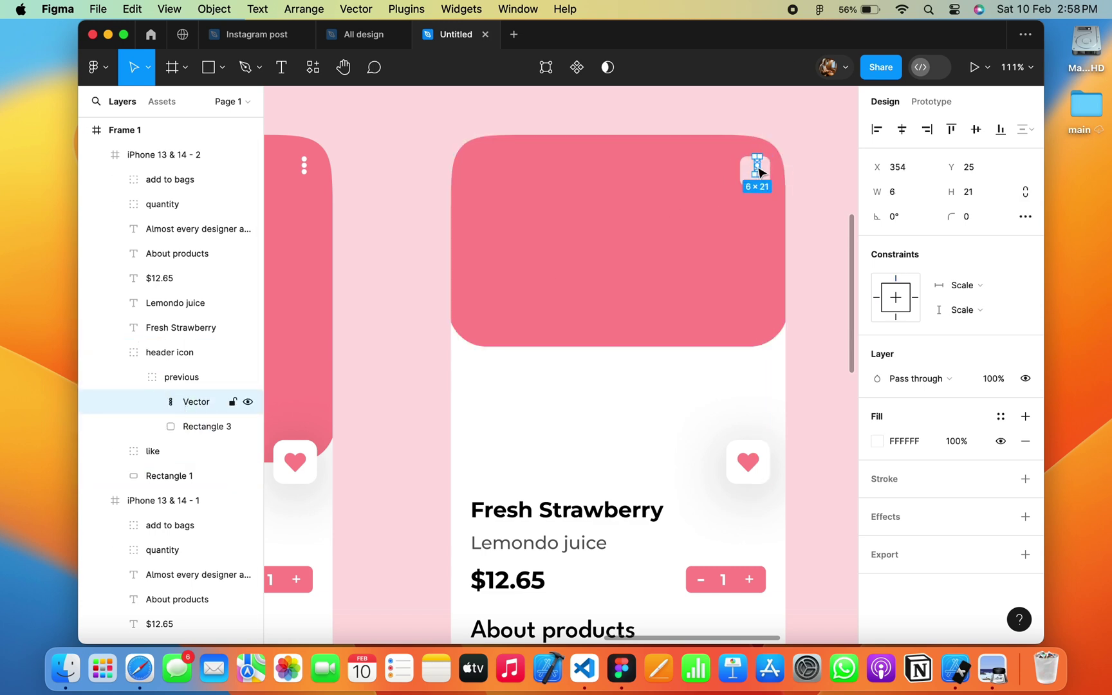
left_click_drag(757, 171, 760, 179)
left_click(812, 185)
scroll(812, 185, "up", 2)
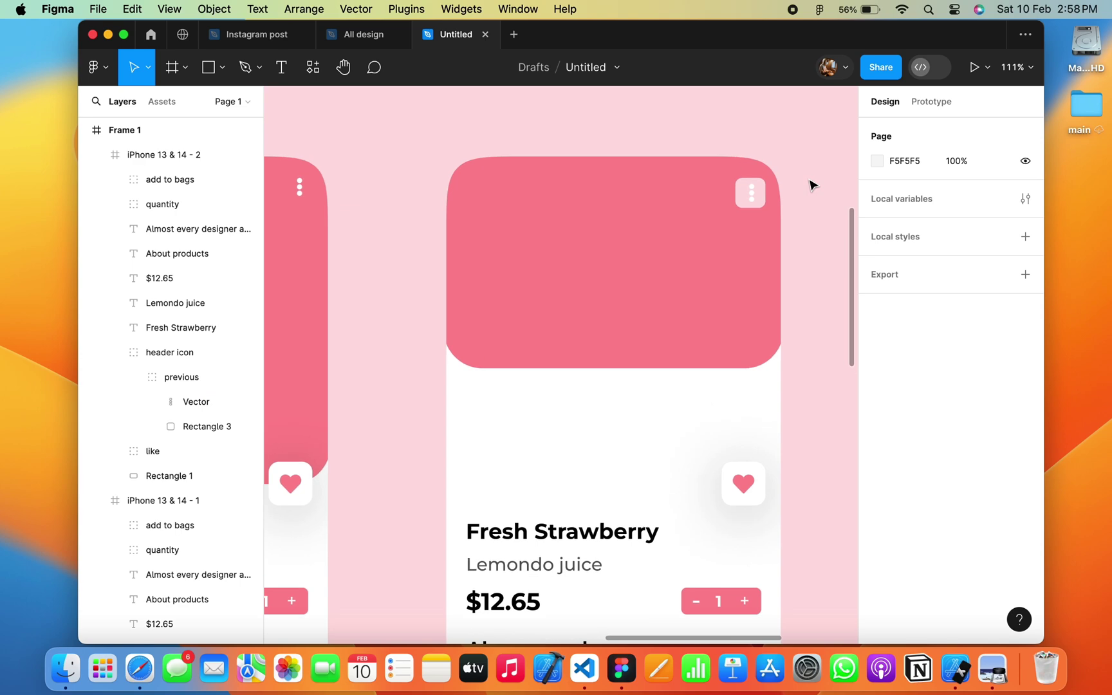
Draw a long bar across the pink header and paste the light pink FFE0E2 fill onto it.
left_click(209, 67)
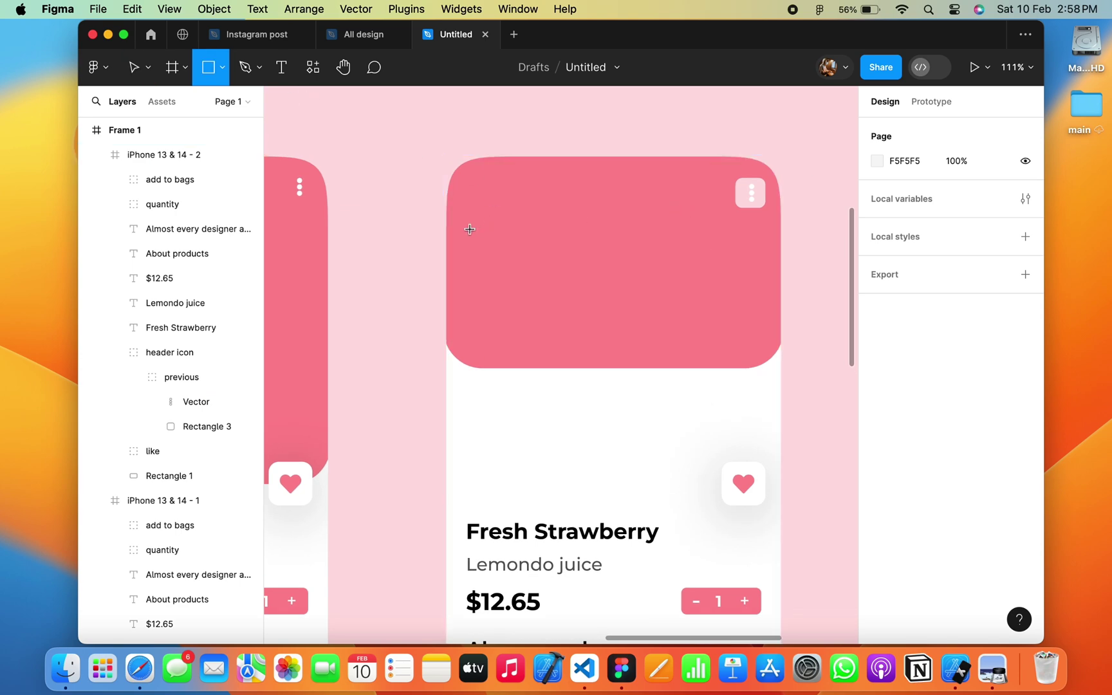
left_click_drag(469, 229, 728, 267)
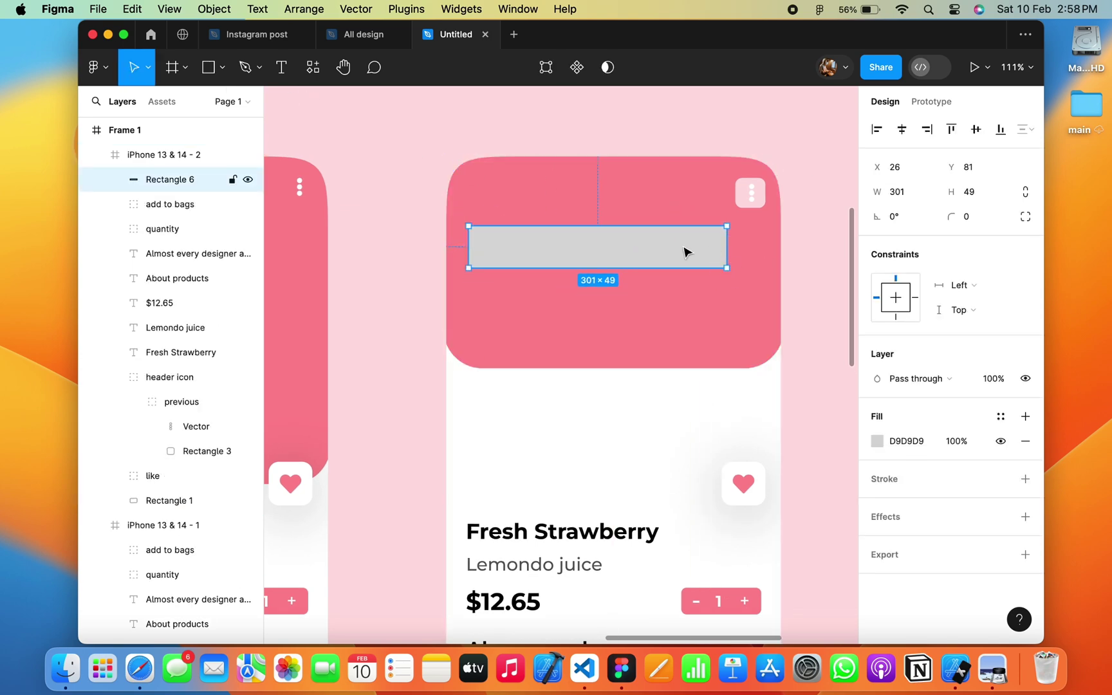
left_click(752, 194)
left_click(651, 255)
left_click(738, 192)
left_click(744, 203)
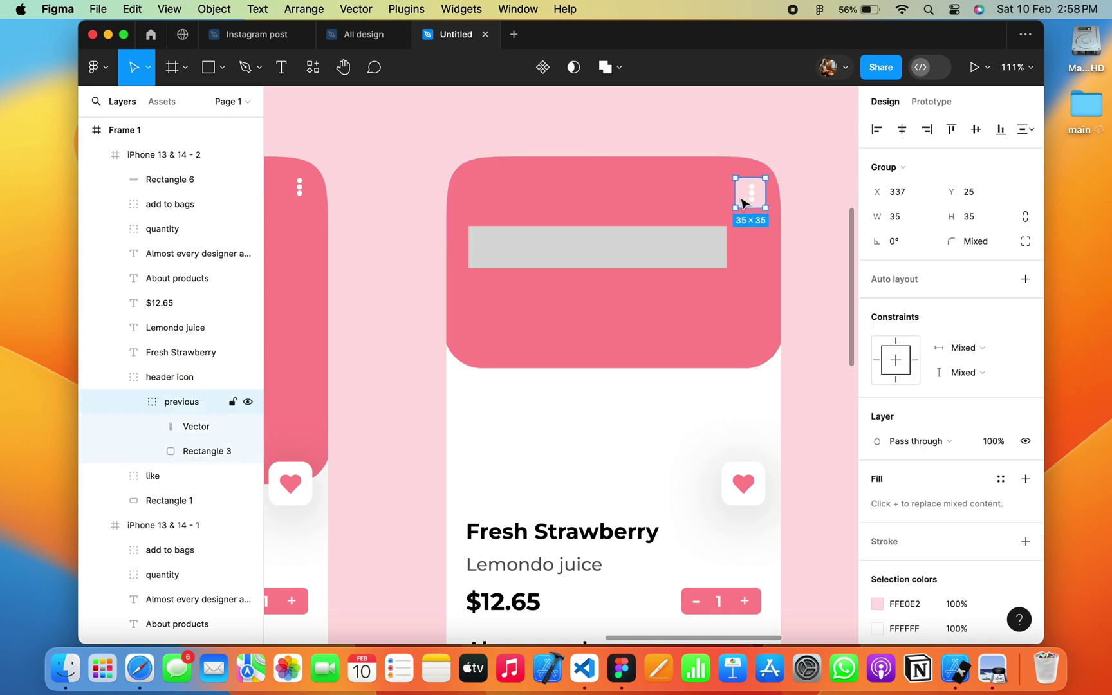
left_click(219, 451)
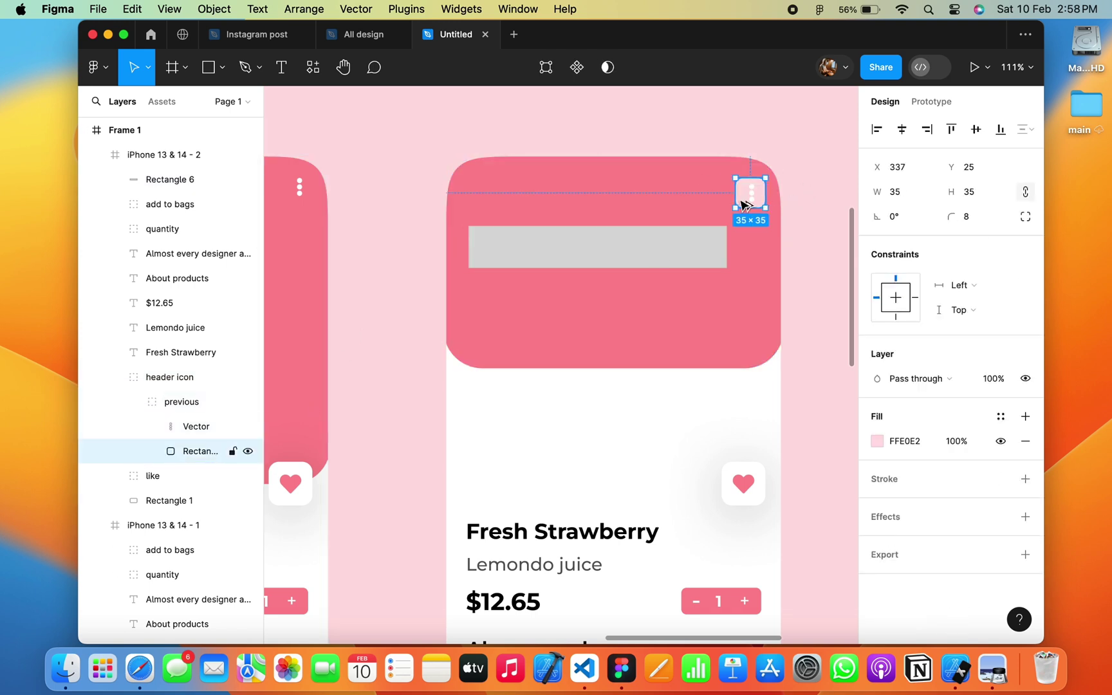
left_click(645, 266)
key("ctrl+alt+v")
Move the three-dot button level with the bar and delete its square background.
left_click(756, 206)
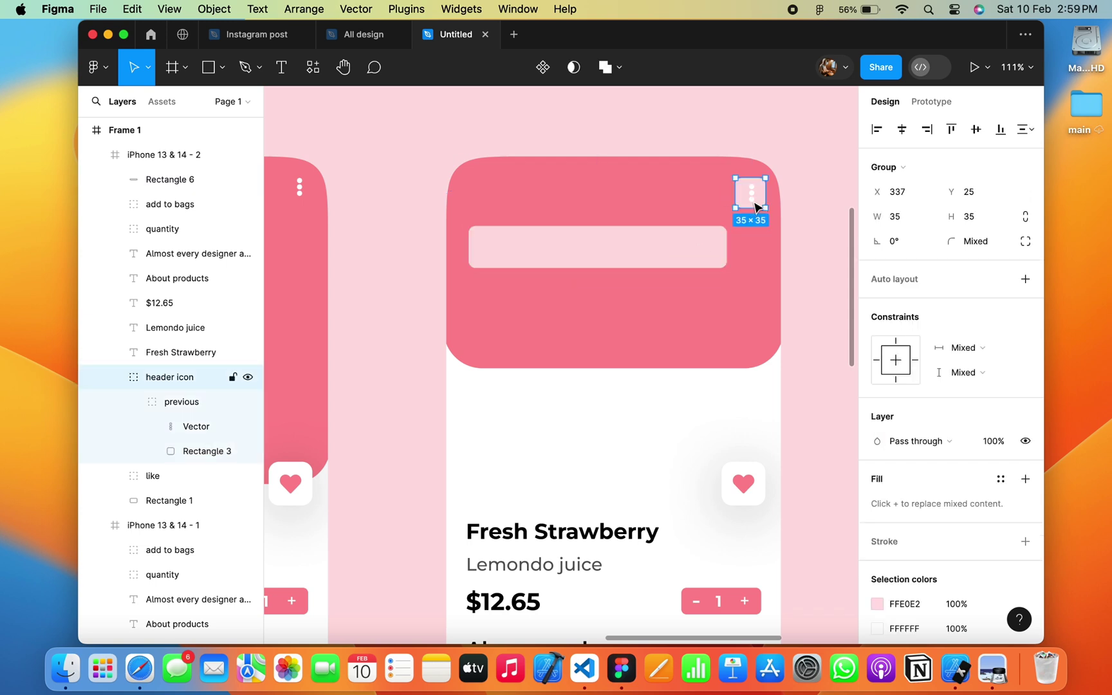
mouse_move(756, 206)
left_mouse_down()
mouse_move(756, 251)
mouse_move(777, 213)
mouse_move(737, 144)
left_mouse_up()
scroll(756, 251, "up", 5)
double_click(759, 245)
left_click(740, 255)
key("Delete")
scroll(744, 258, "down", 5)
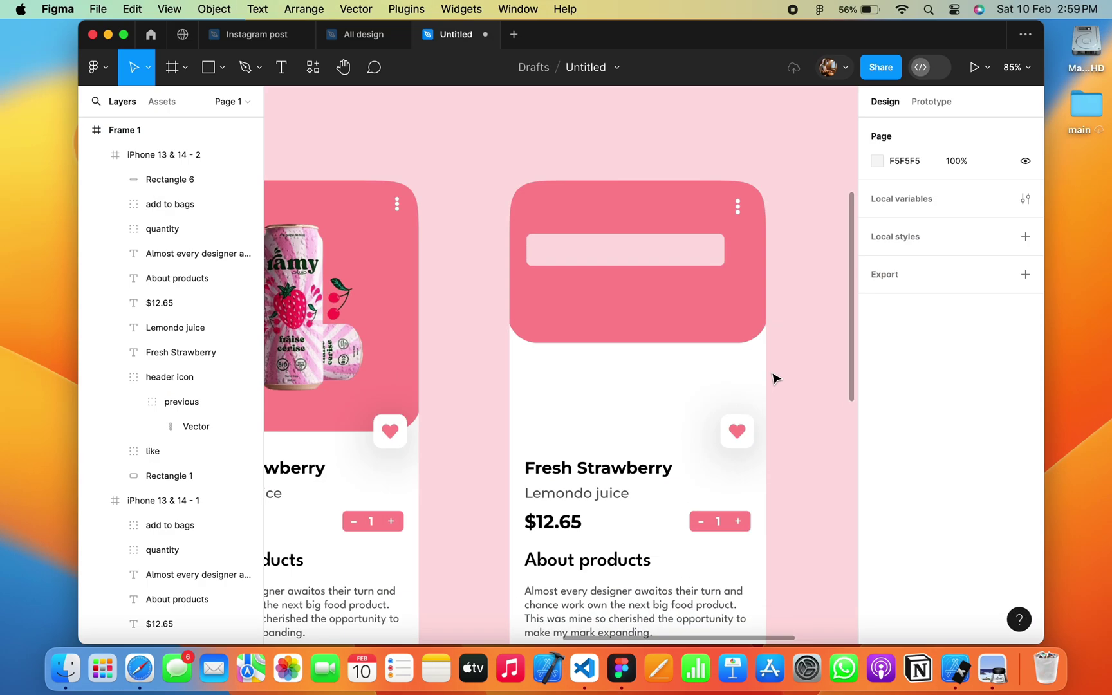
Refill the search bar with paler pink FFEEEF and shift it up and left.
left_click(649, 270)
left_click(876, 440)
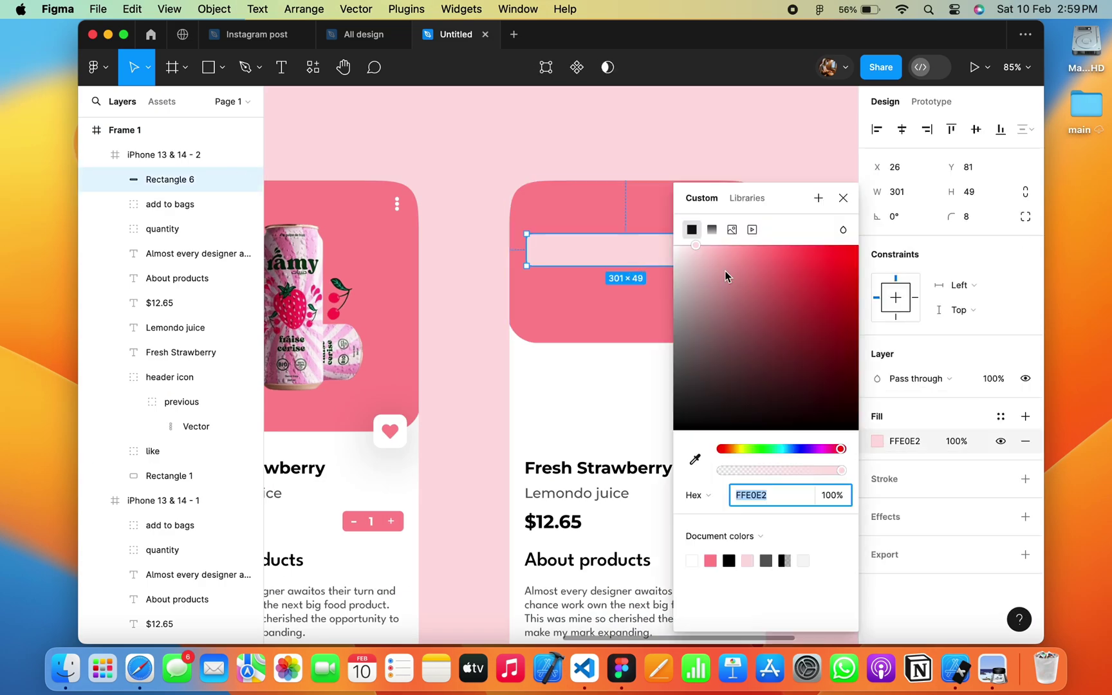
left_click(843, 200)
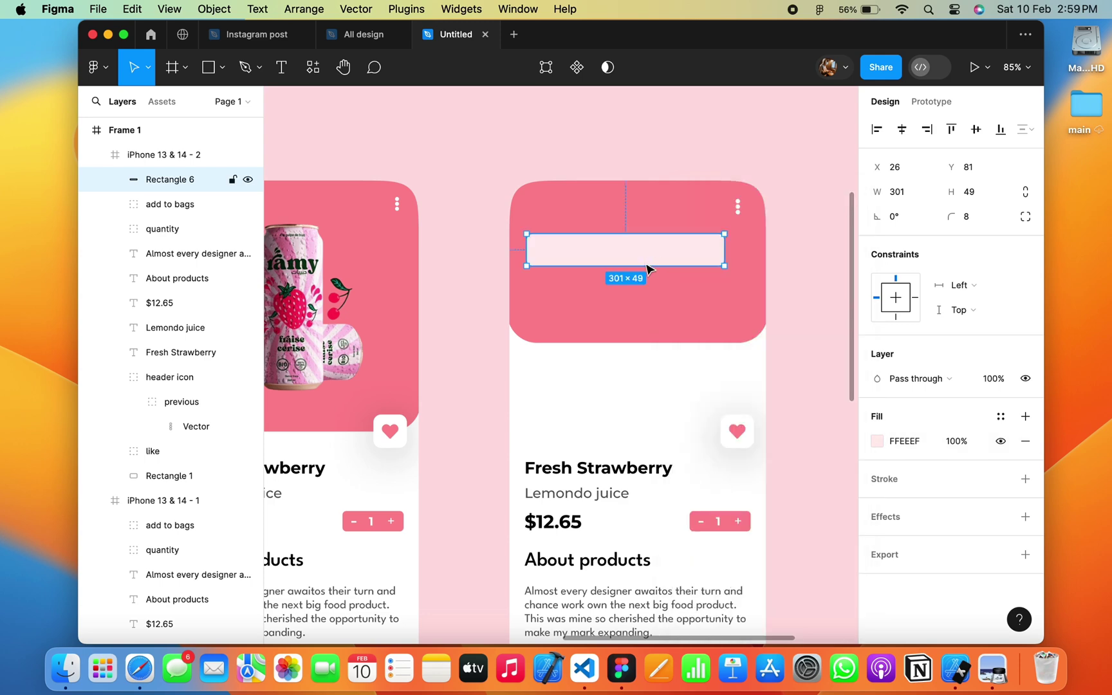
left_click(635, 266)
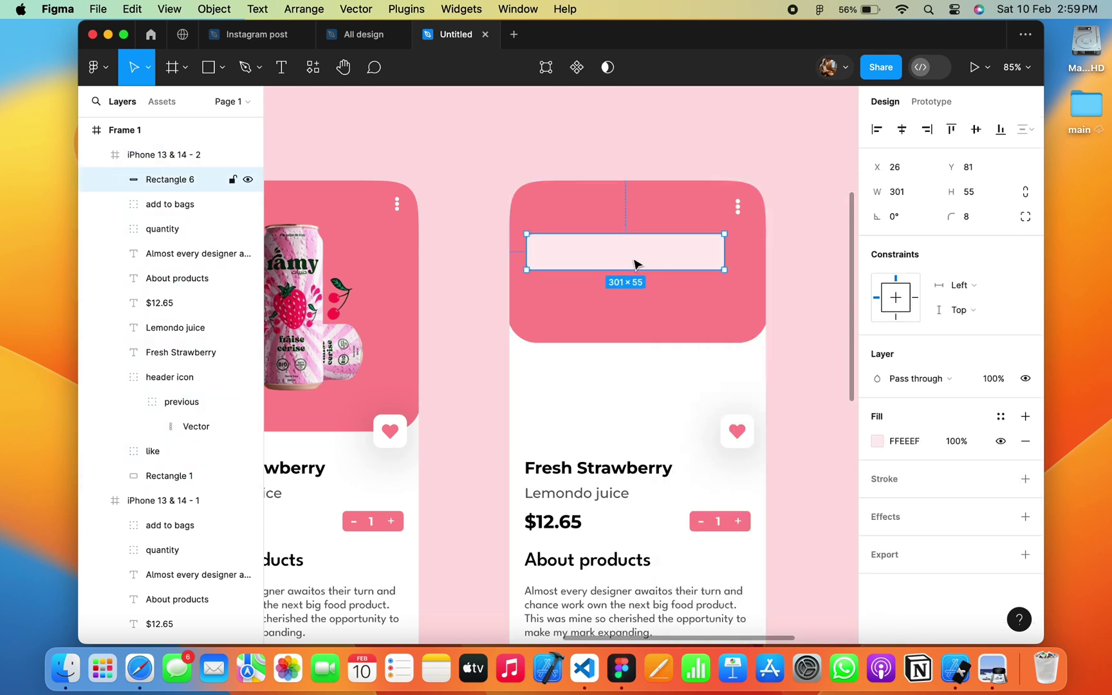
left_click_drag(636, 266, 628, 253)
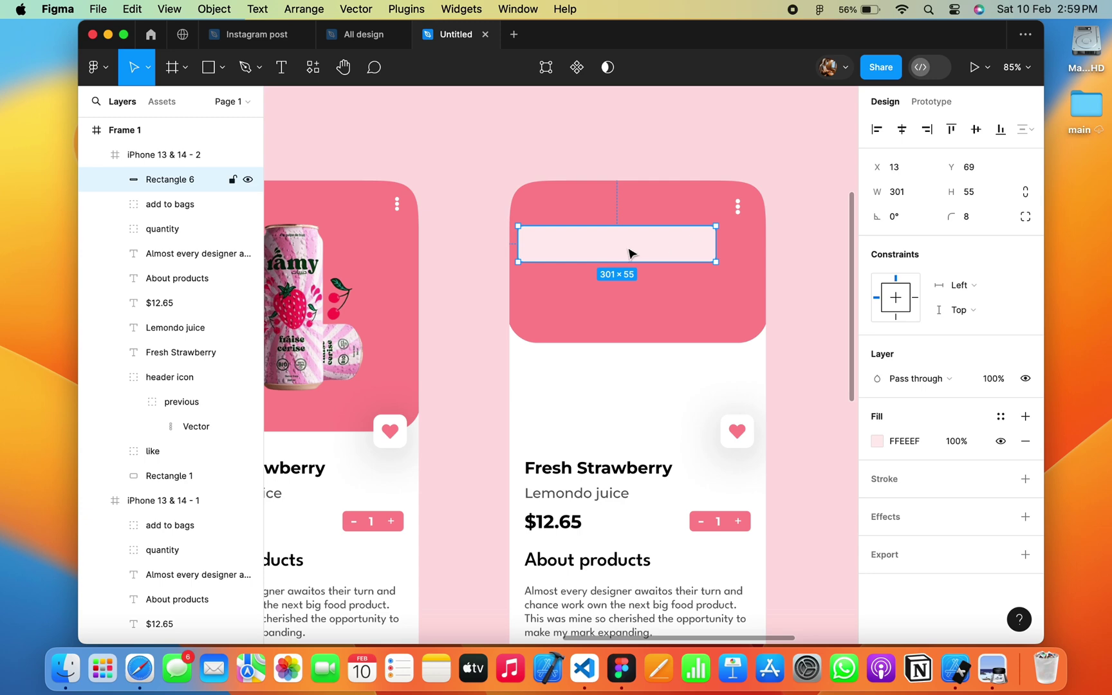
Duplicate the search bar and narrow the copy into a small square on its right.
key("super+d")
mouse_move(550, 244)
left_mouse_down()
mouse_move(738, 248)
mouse_move(697, 248)
left_mouse_up()
scroll(738, 248, "up", 5)
left_click(688, 269)
Move the three dots onto the small square and ungroup the header icon groups.
left_click(761, 253)
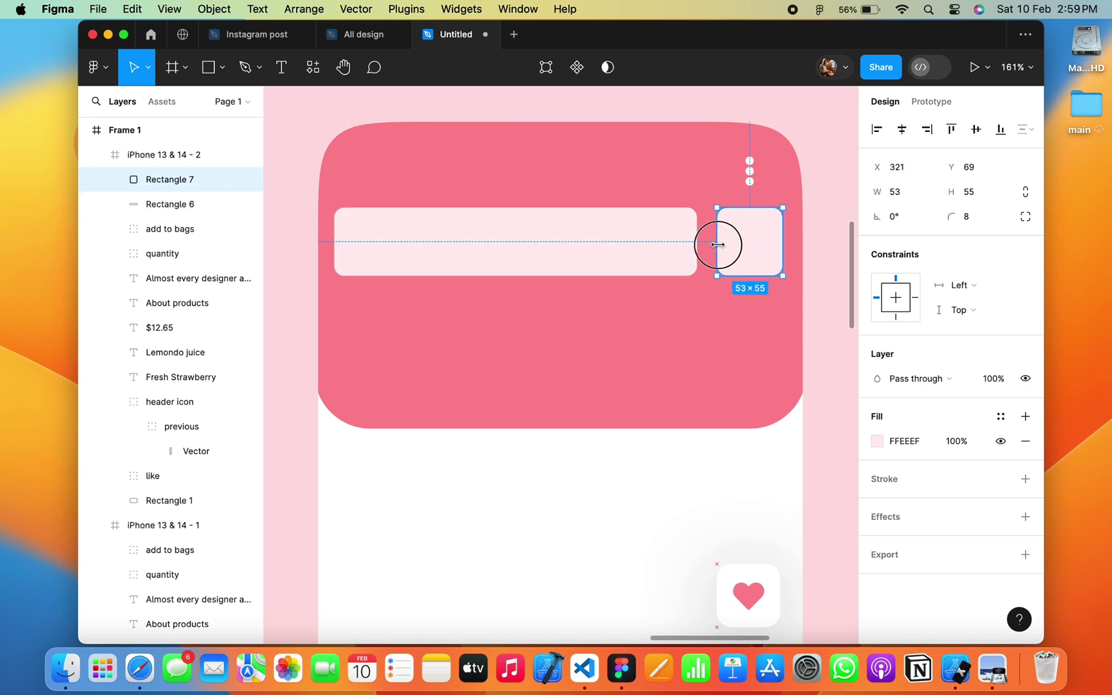
left_click_drag(749, 173, 747, 249)
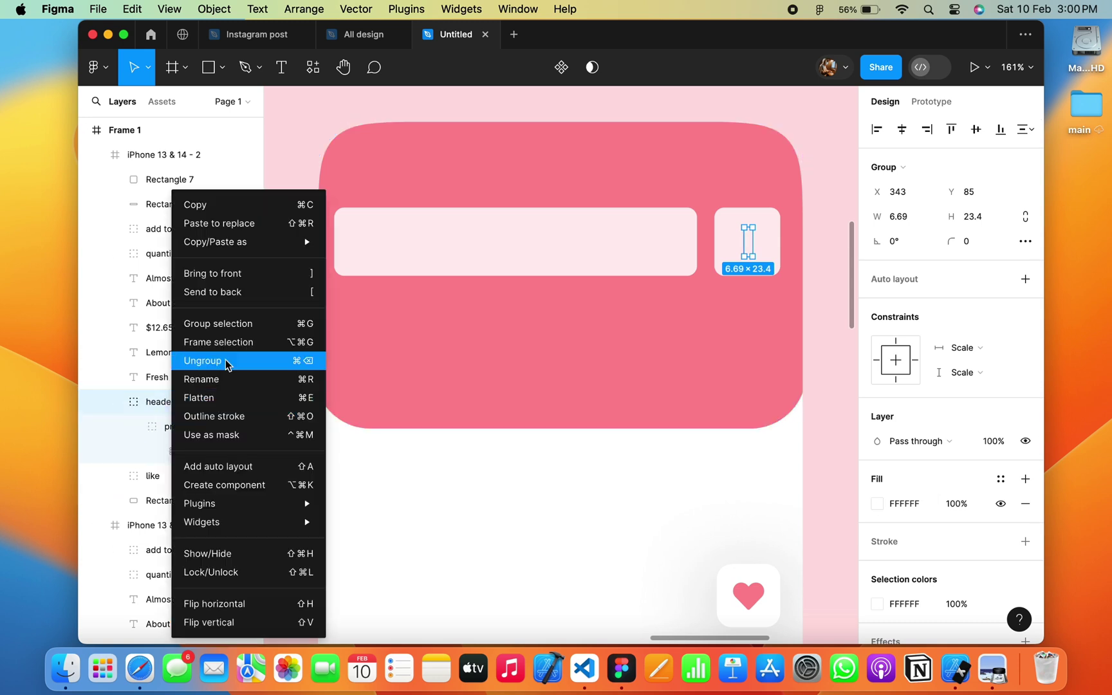
left_click(228, 361)
left_click(168, 404)
right_click(171, 408)
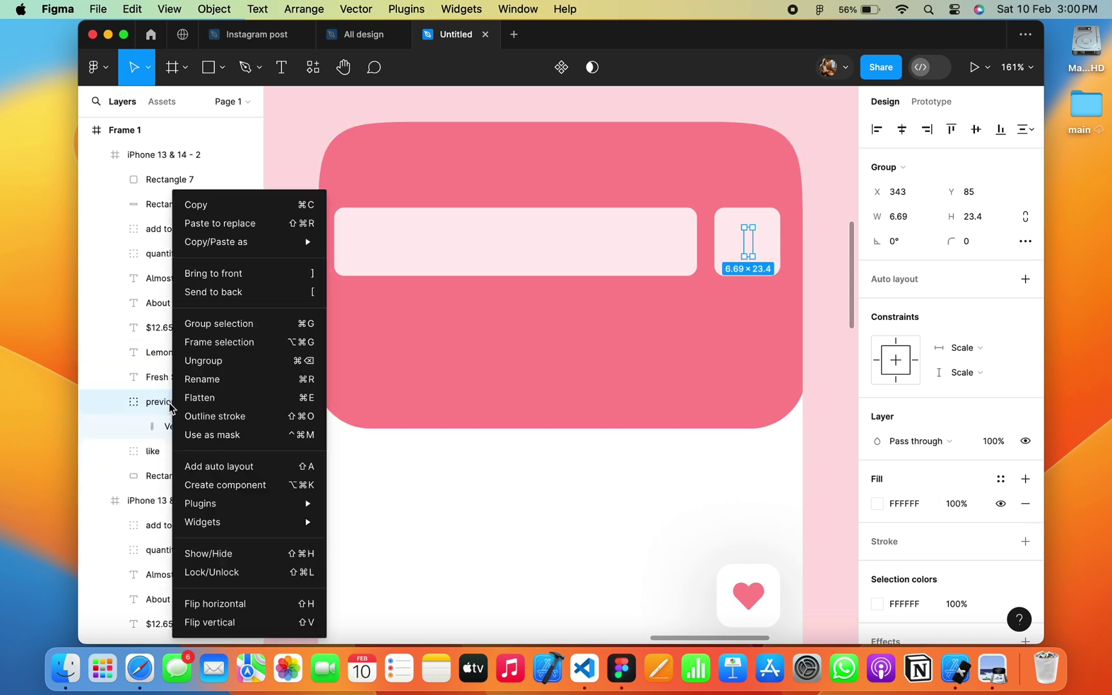
left_click(224, 360)
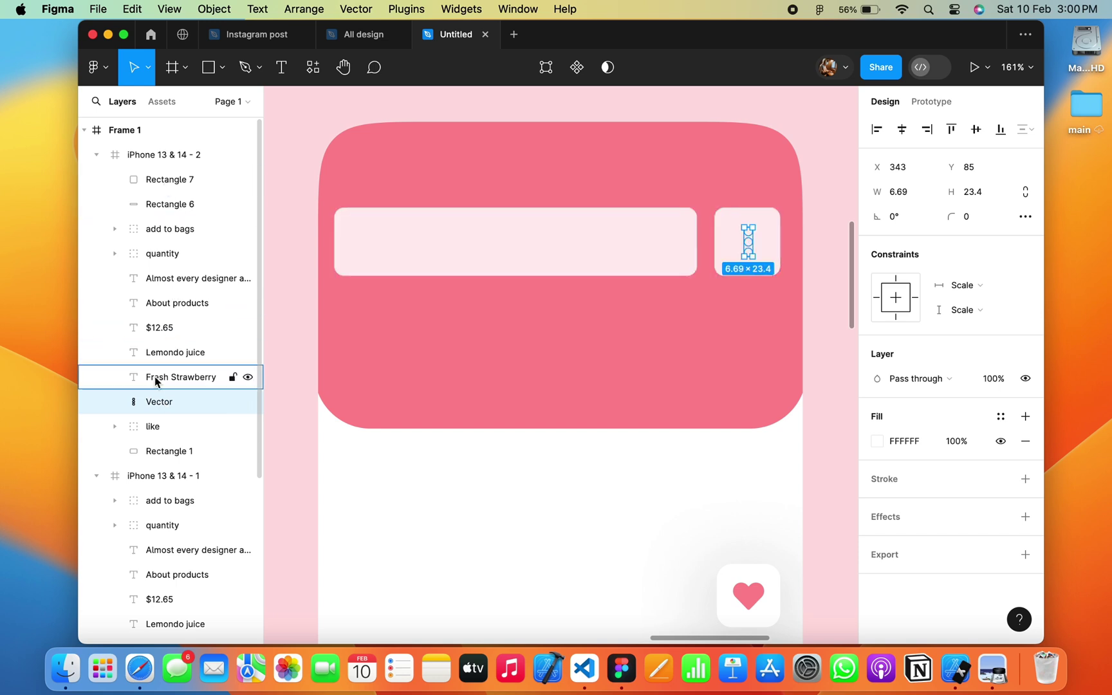
Colour the dots pink F78C94 and move their layer to the top of the screen.
left_click(877, 441)
left_click(758, 317)
left_click_drag(759, 318, 751, 325)
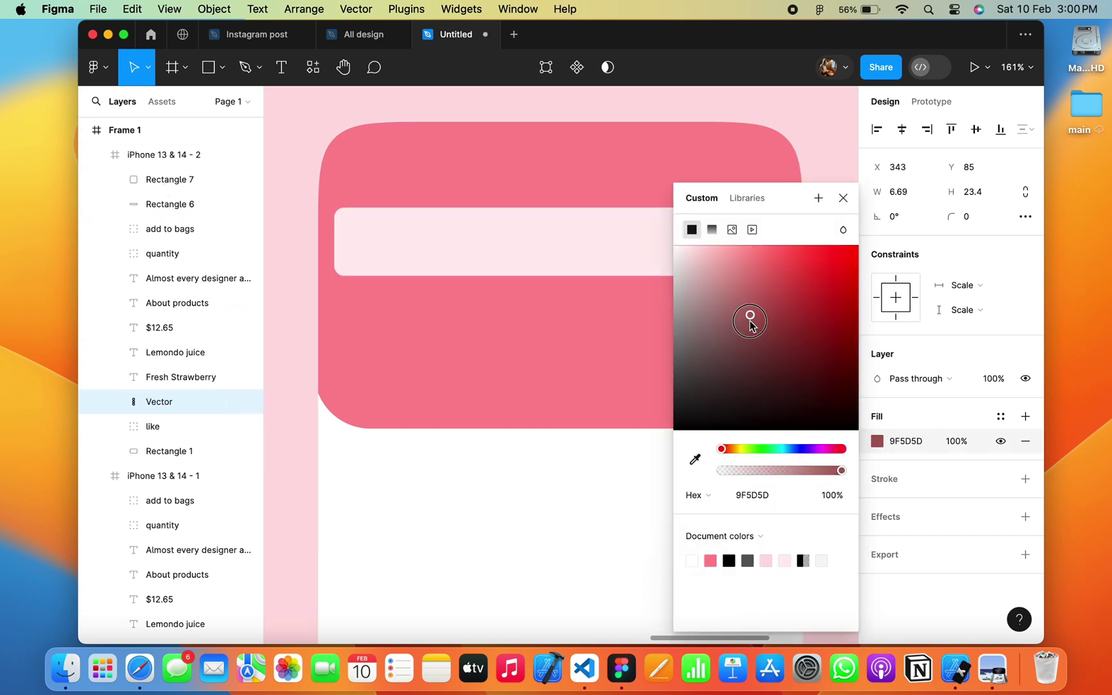
left_click(710, 559)
scroll(596, 428, "right", 4)
scroll(596, 427, "up", 2)
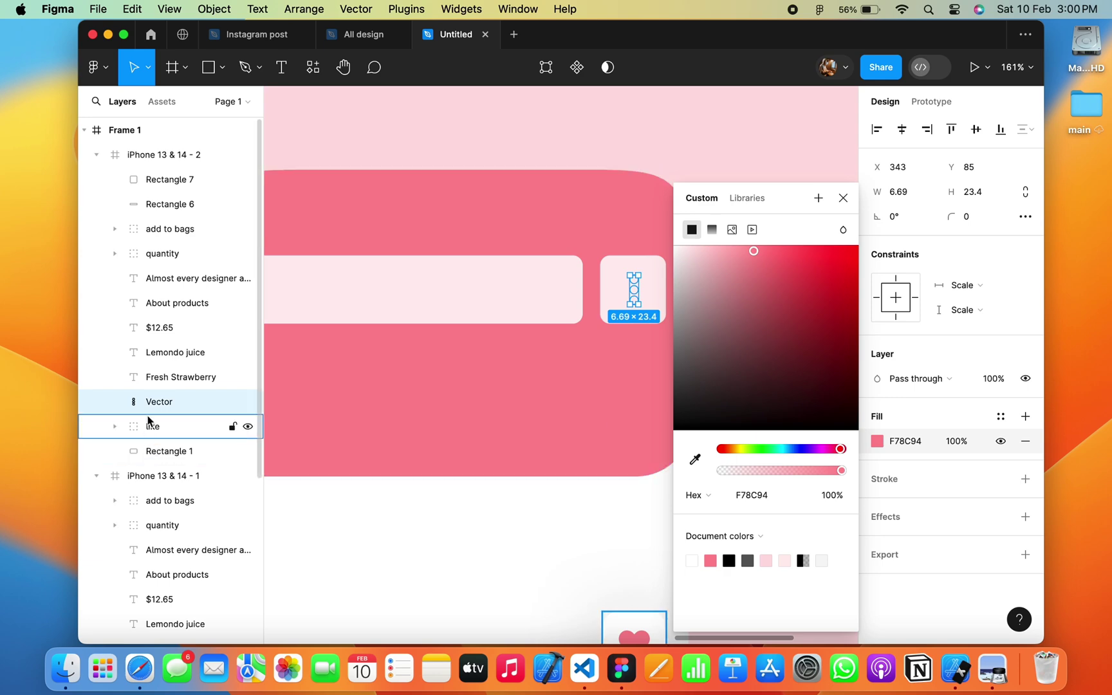
left_click_drag(148, 402, 149, 170)
key("Escape")
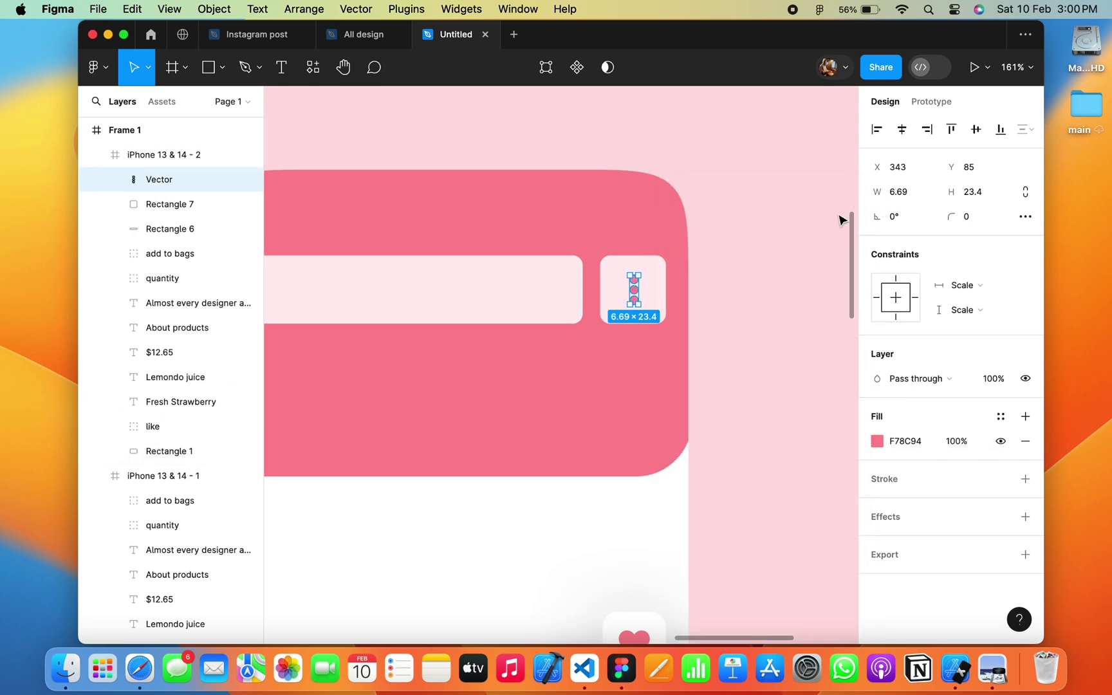
key("Escape")
scroll(812, 286, "down", 2)
scroll(812, 286, "down", 3)
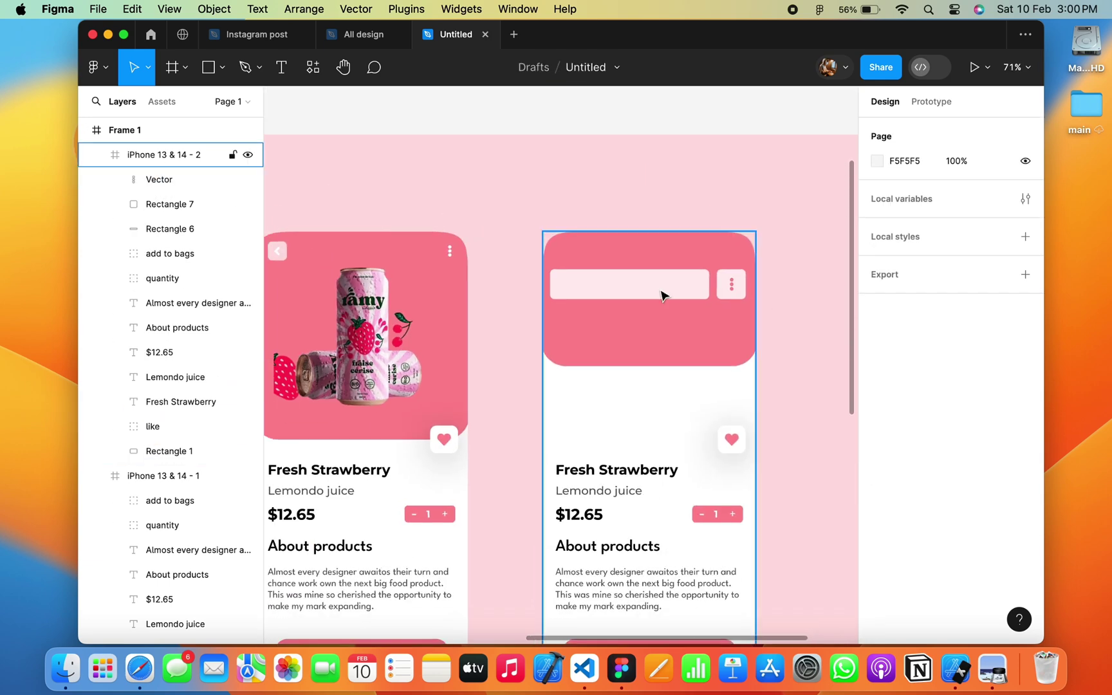
Add the 'Search juice name' text in the search bar, Medium 15, coloured F78C94.
left_click(281, 67)
scroll(653, 322, "up", 3)
left_click_drag(513, 245, 685, 265)
type("Search juice name")
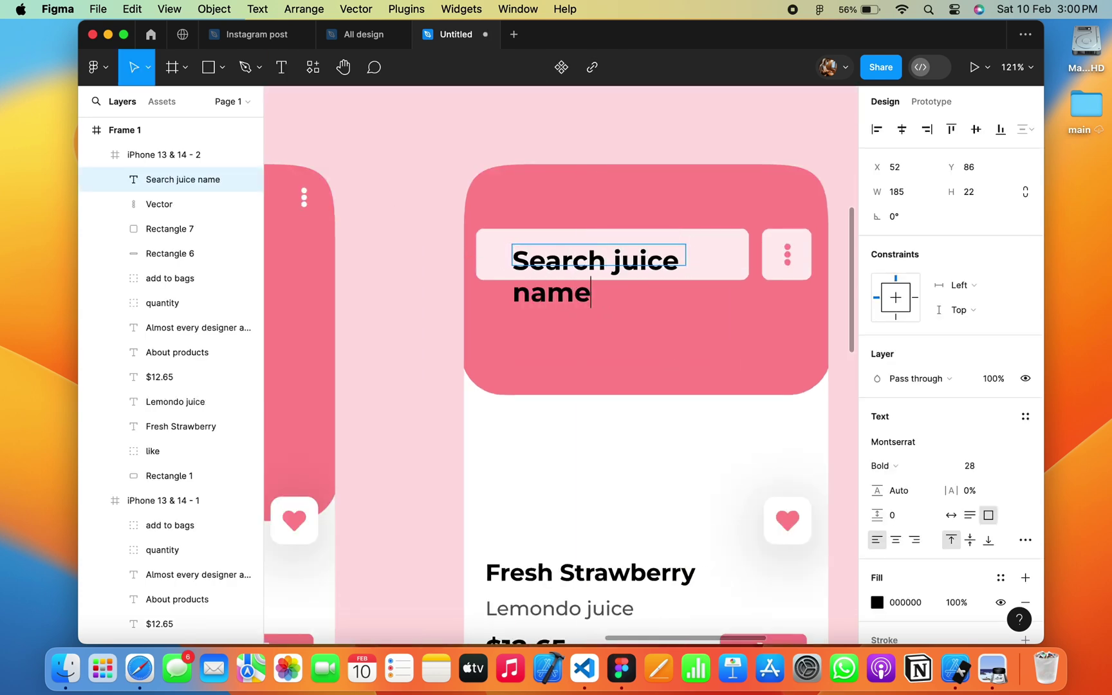
key("cmd+a")
left_click(968, 465)
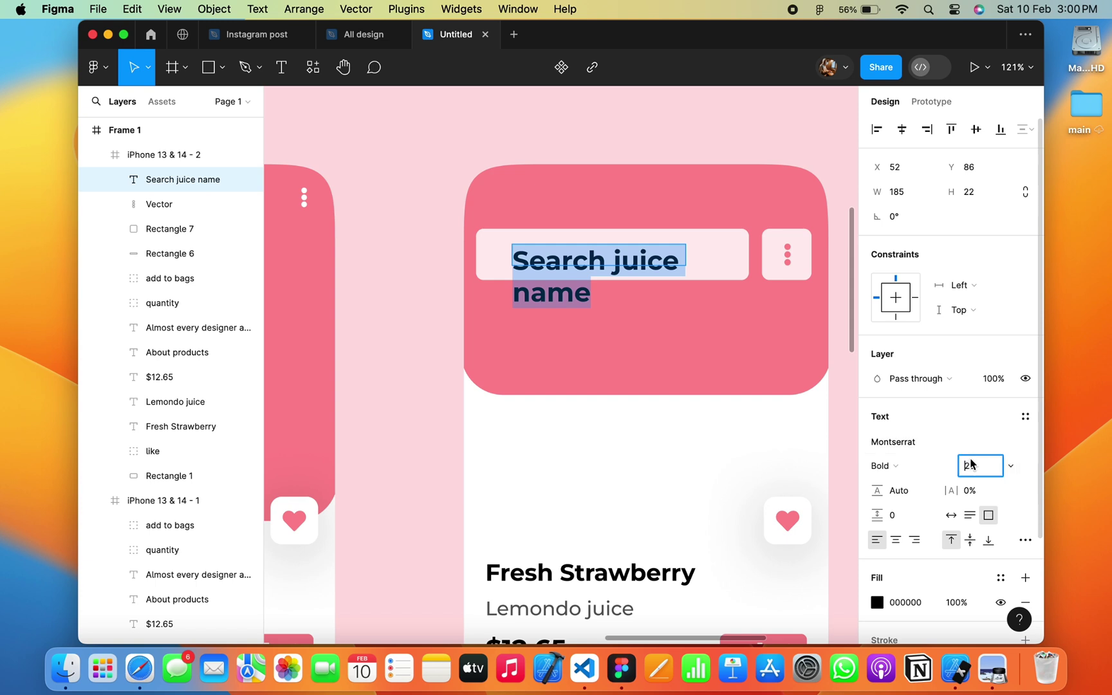
type("15")
key("Return")
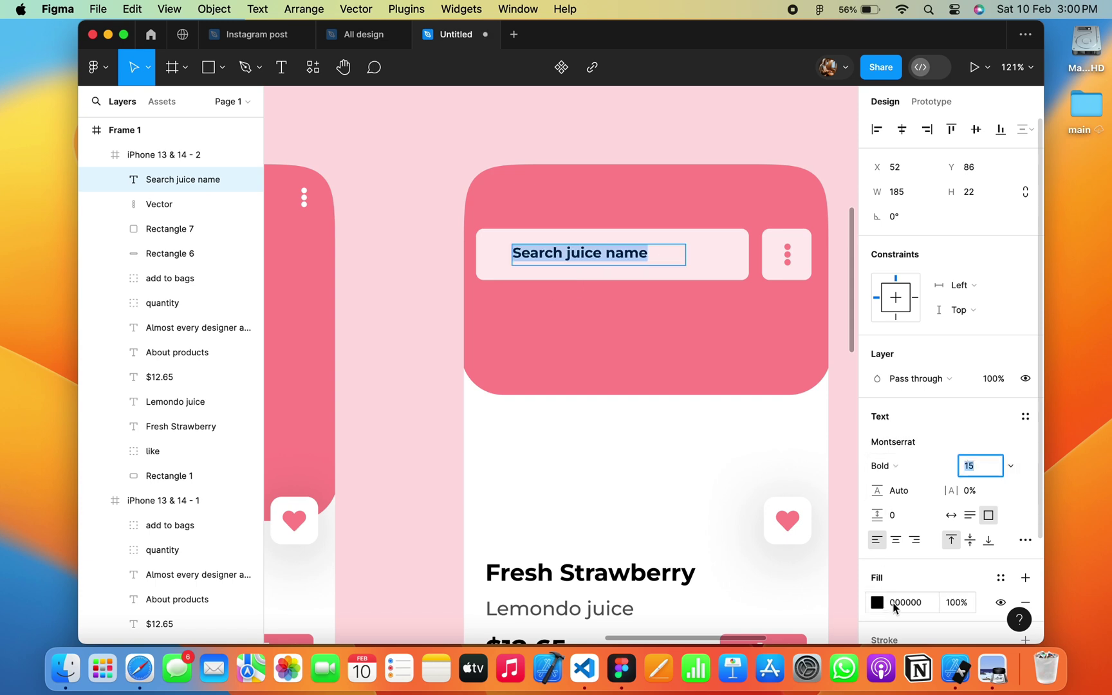
left_click(904, 603)
left_click(711, 560)
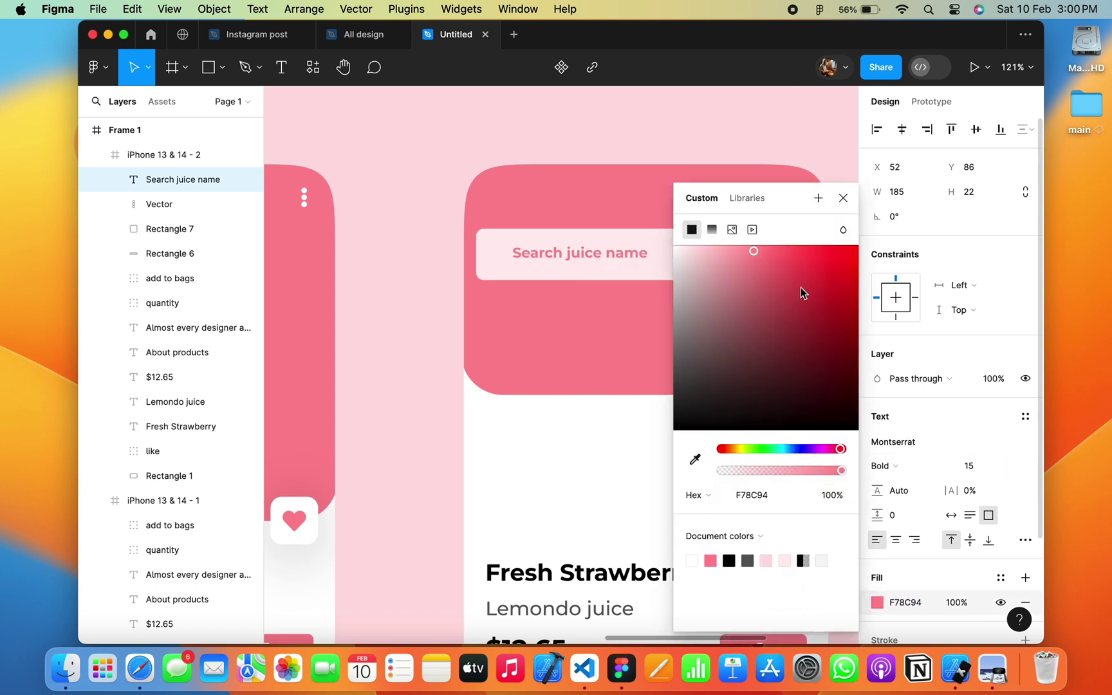
left_click(883, 465)
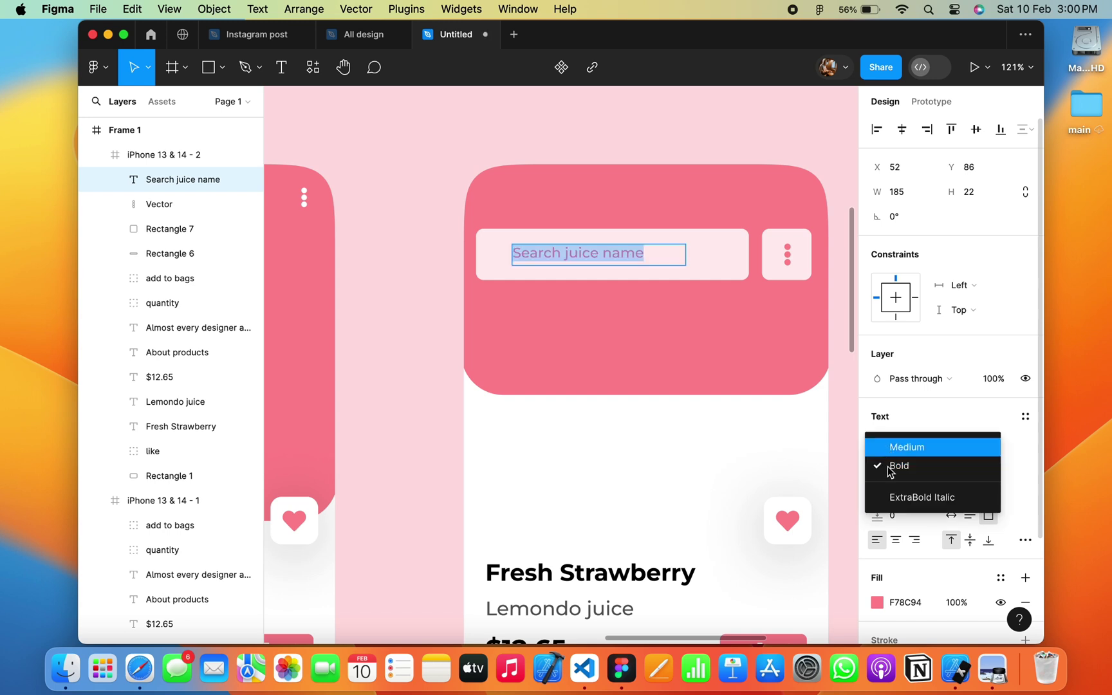
left_click(901, 447)
Centre-align the placeholder text and narrow its text box to about 146 wide.
double_click(665, 257)
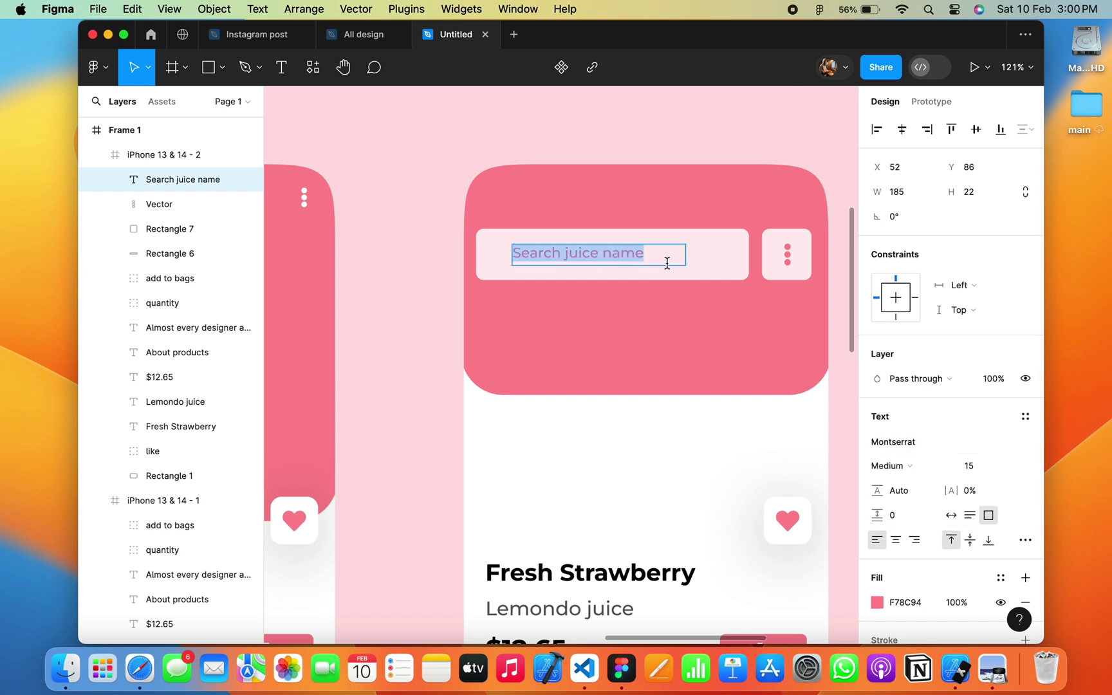
left_click(668, 257)
left_click(895, 539)
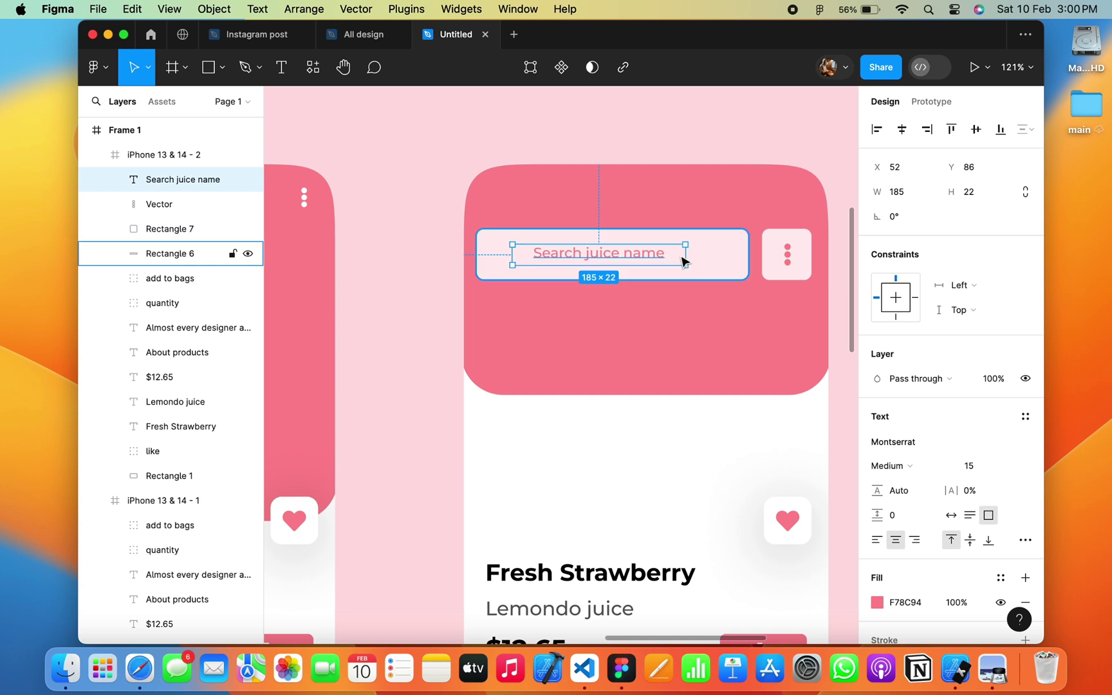
left_click_drag(685, 256, 650, 256)
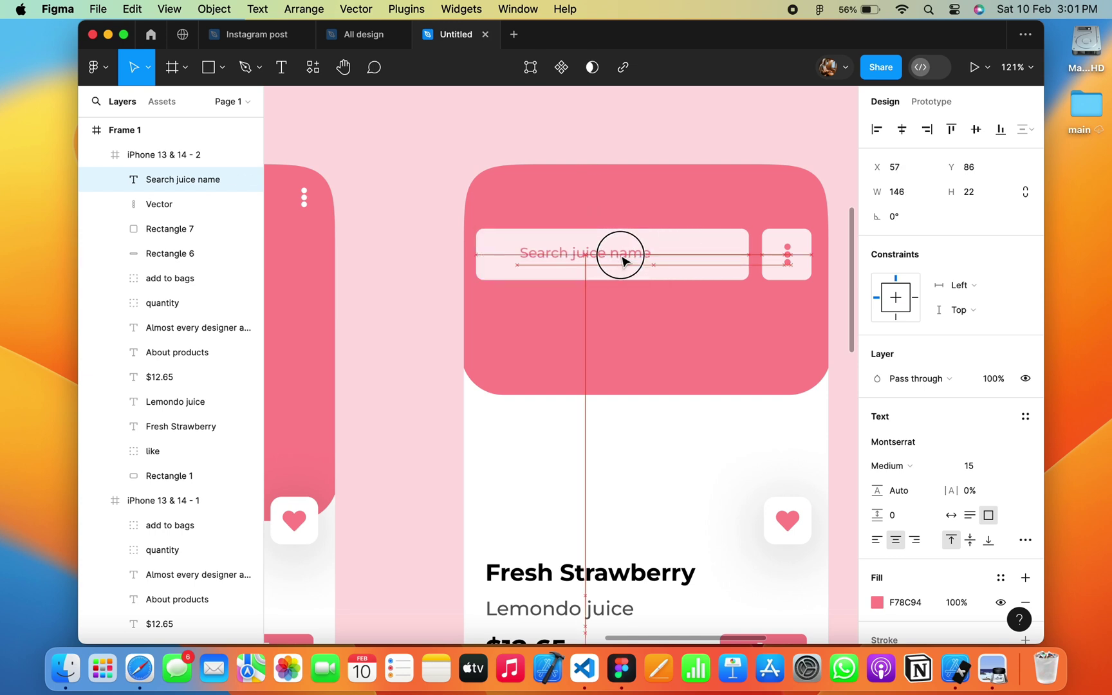
key("Escape")
left_click(674, 257)
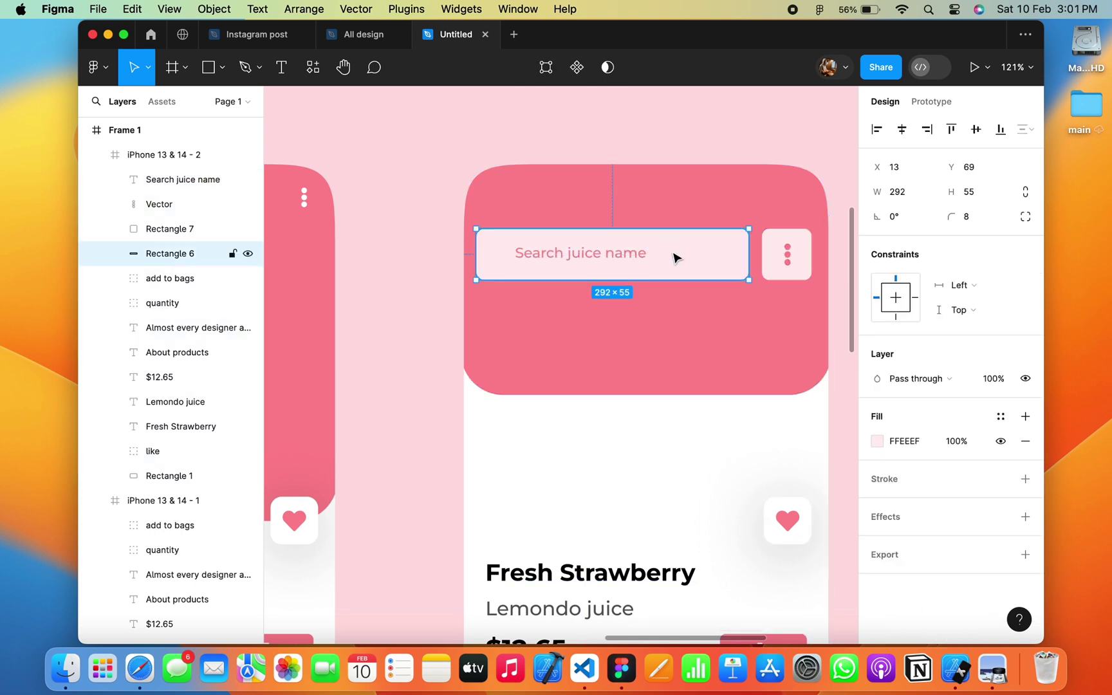
key("super+a")
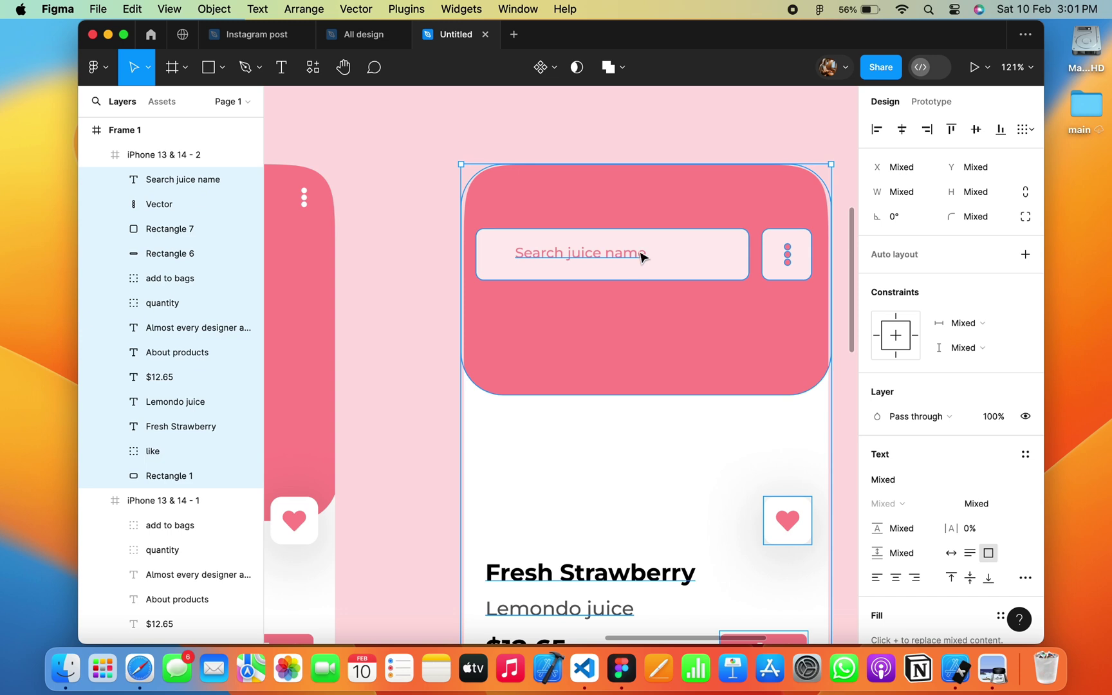
Try a grey colour on the search text, then set it back to pink.
left_click(642, 256)
left_click(676, 265, "shift")
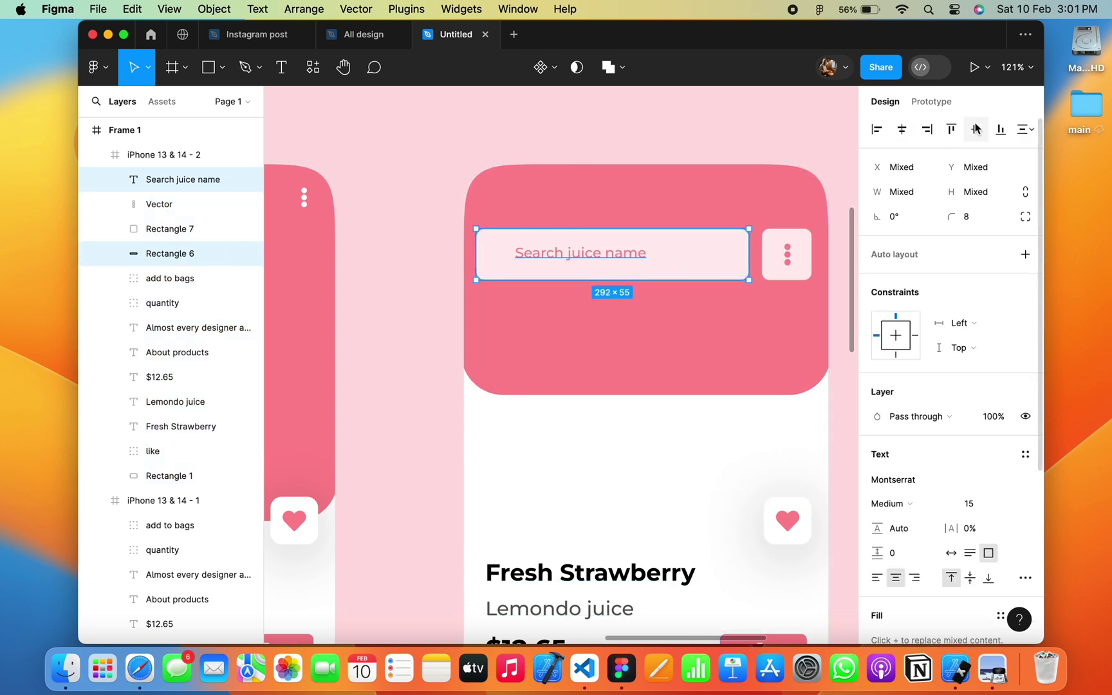
left_click(651, 213)
left_click(422, 244)
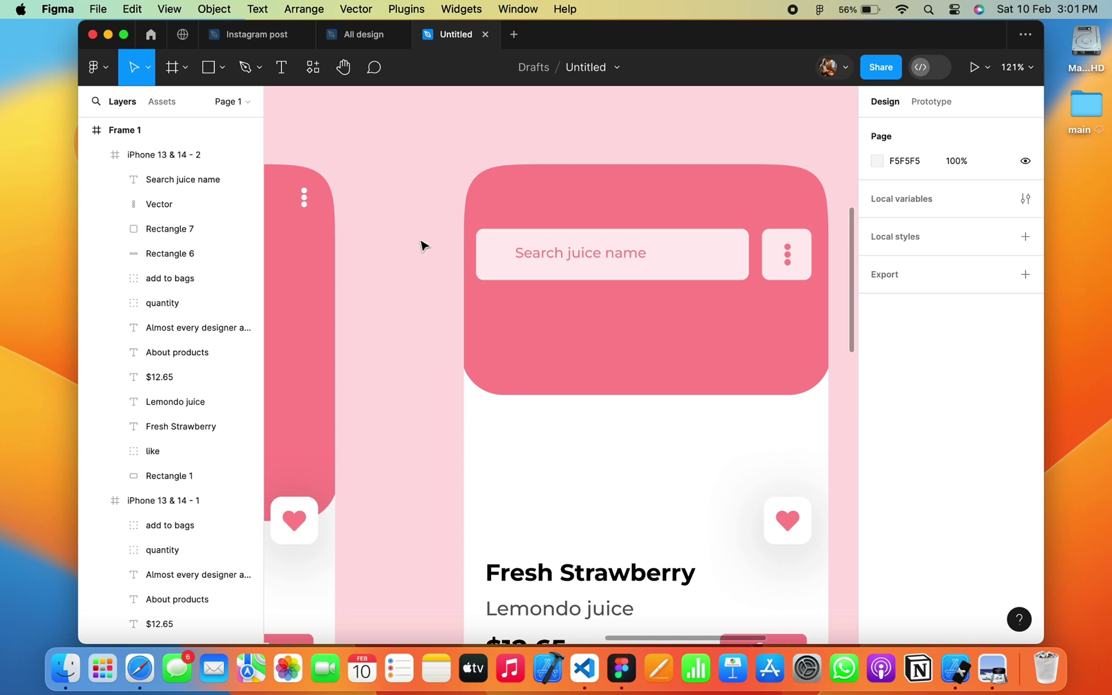
double_click(637, 255)
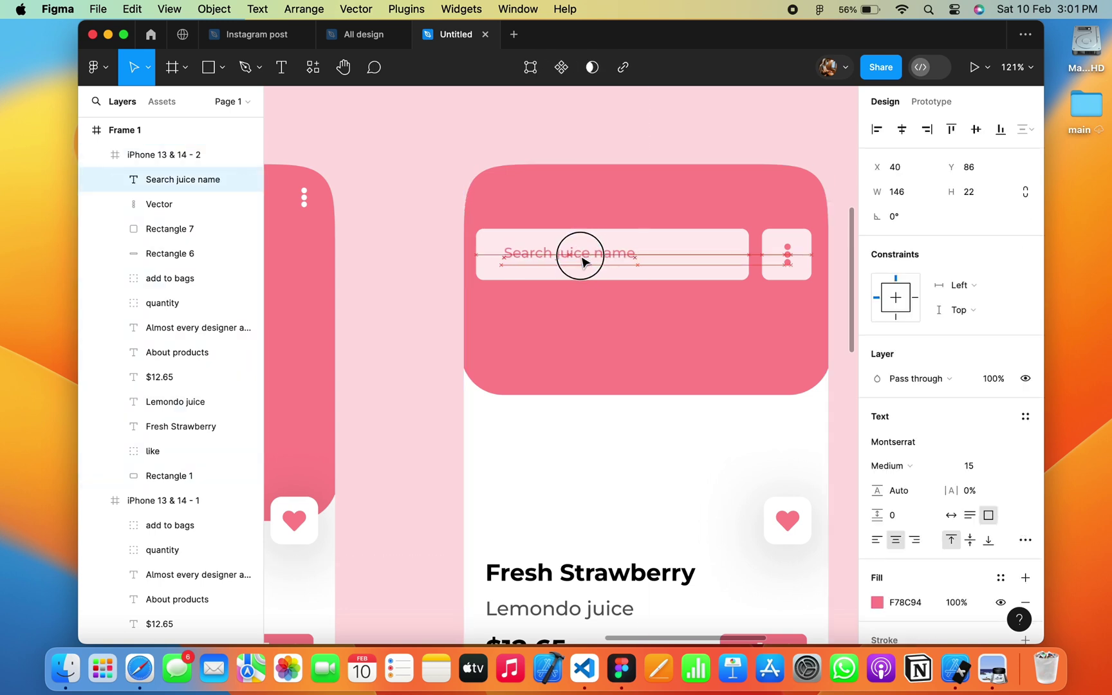
left_click(876, 602)
mouse_move(759, 342)
left_mouse_down()
mouse_move(663, 363)
mouse_move(670, 335)
left_mouse_up()
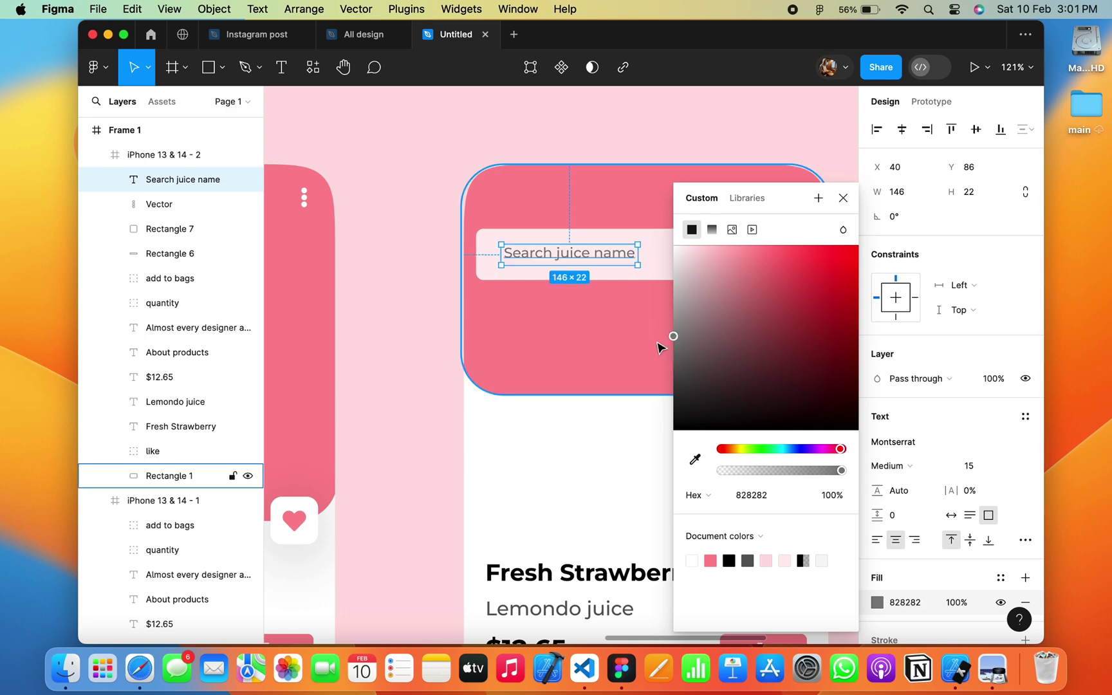
scroll(571, 286, "right", 5)
key("i")
left_click(571, 285)
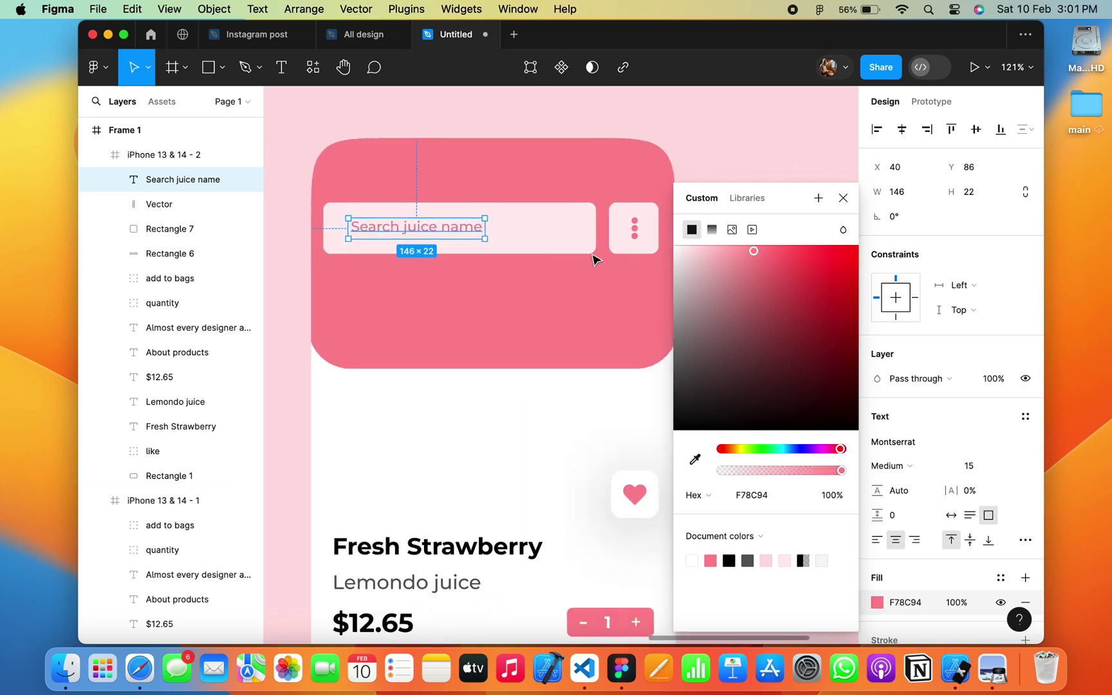
left_click(843, 198)
Launch the Font Awesome Icons plugin from the frame's context menu.
left_click(792, 245)
right_click(796, 309)
mouse_move(822, 503)
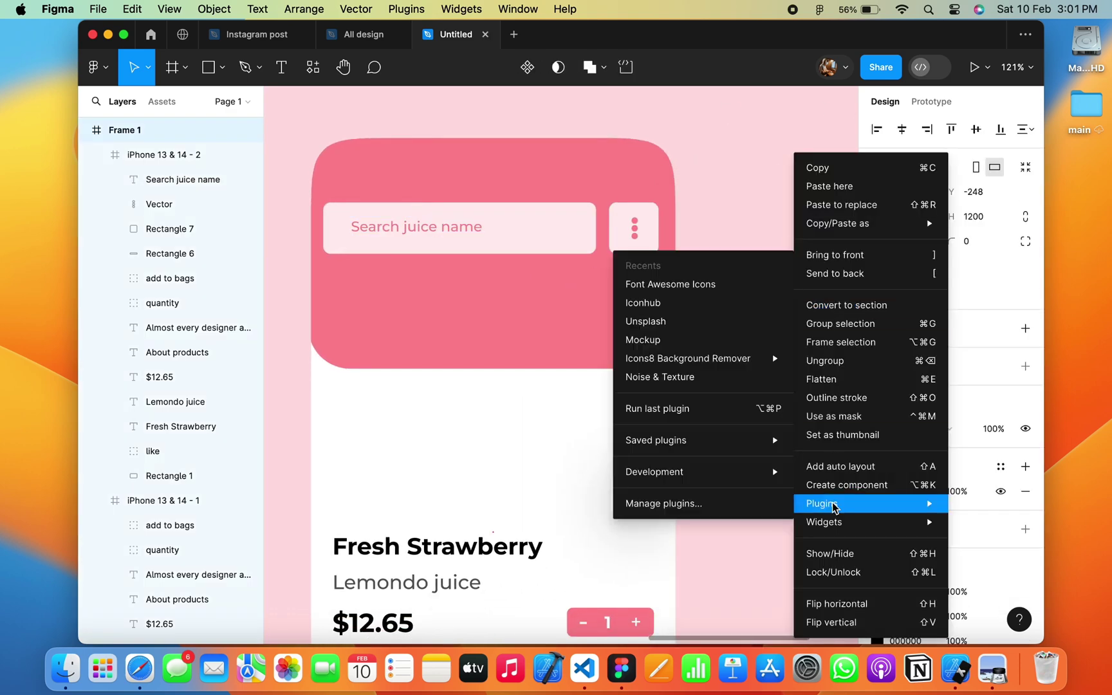
left_click(699, 288)
type("sea")
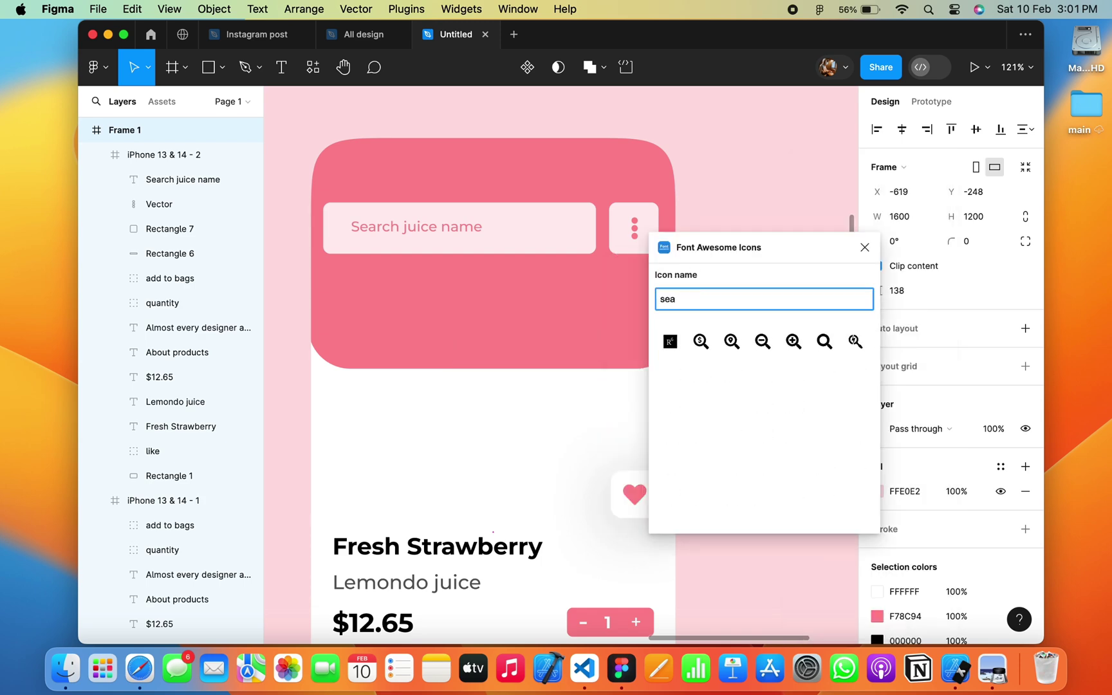
key("BackSpace")
key("BackSpace")
key("BackSpace")
Find the magnifying-glass icon in the icon grid and drag it into the search bar's right end.
scroll(789, 425, "down", 5)
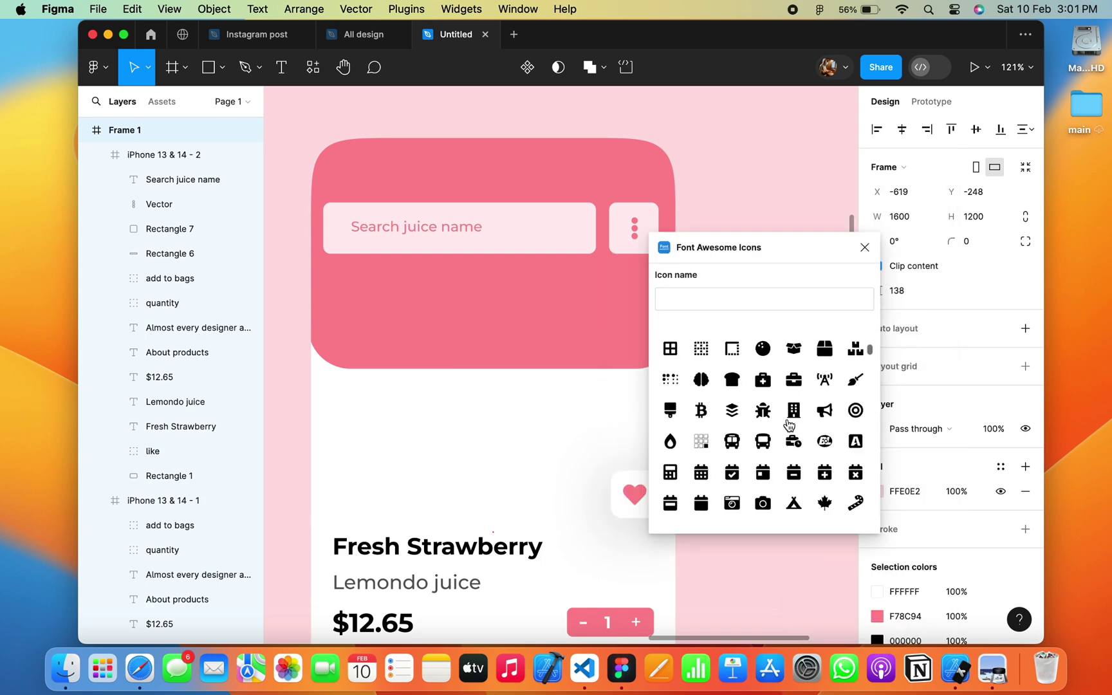
scroll(789, 425, "down", 5)
scroll(789, 425, "down", 5)
scroll(789, 425, "down", 5)
scroll(789, 424, "down", 5)
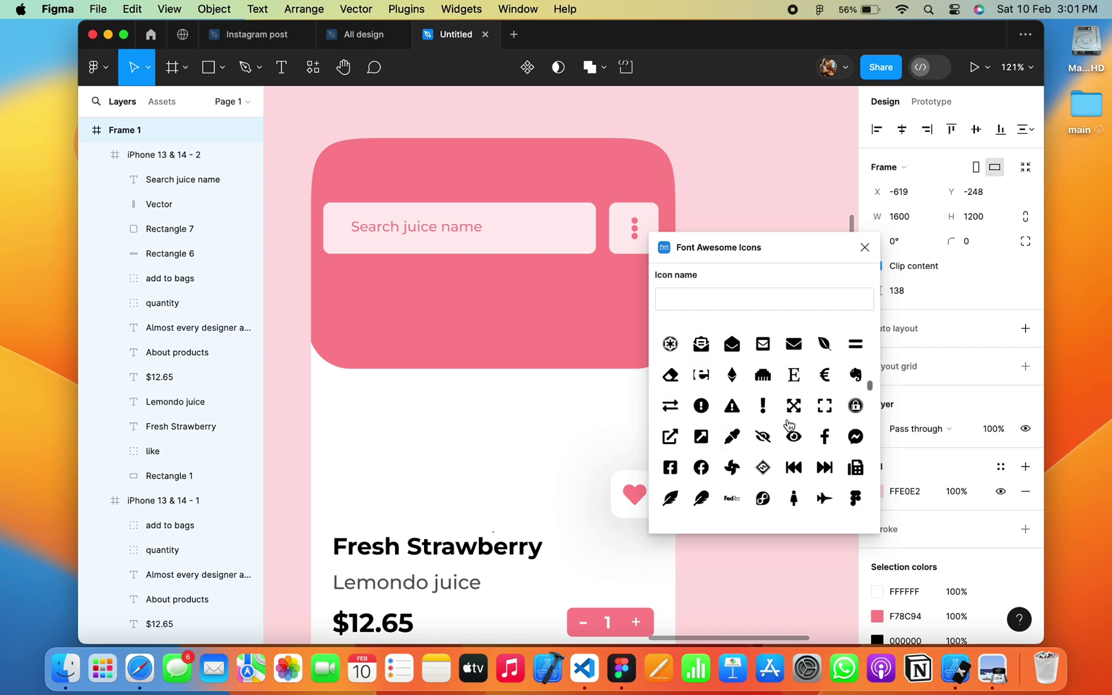
scroll(789, 425, "down", 5)
scroll(789, 425, "down", 5)
scroll(789, 424, "down", 5)
scroll(788, 424, "down", 5)
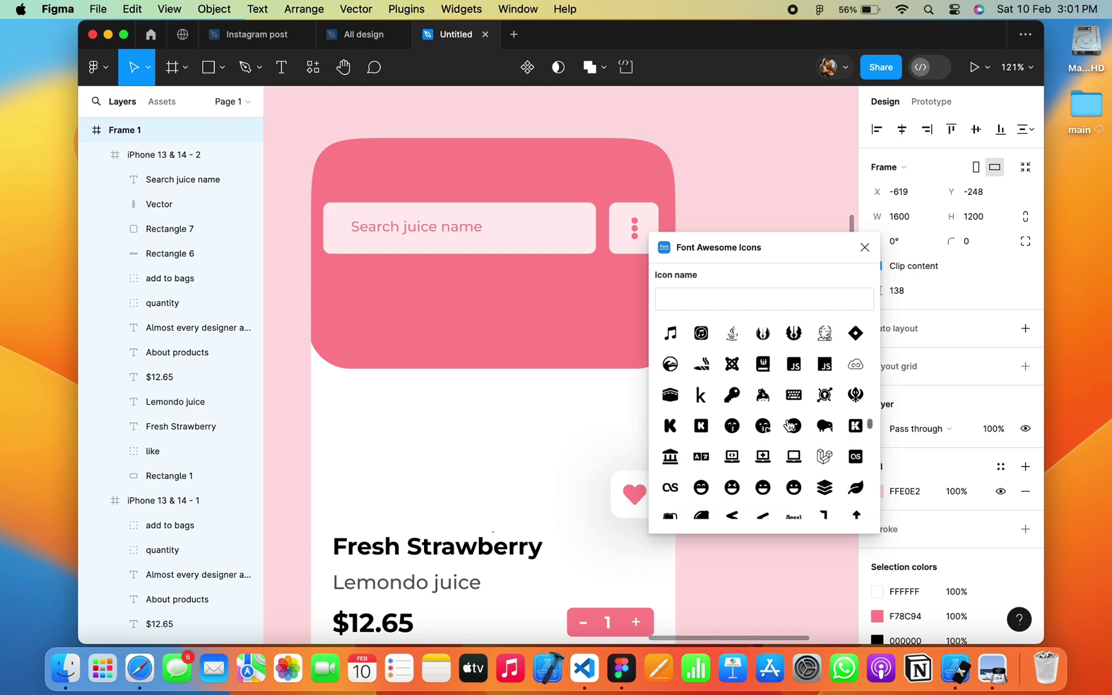
scroll(789, 425, "down", 5)
scroll(789, 424, "down", 5)
scroll(788, 425, "down", 5)
scroll(789, 425, "down", 5)
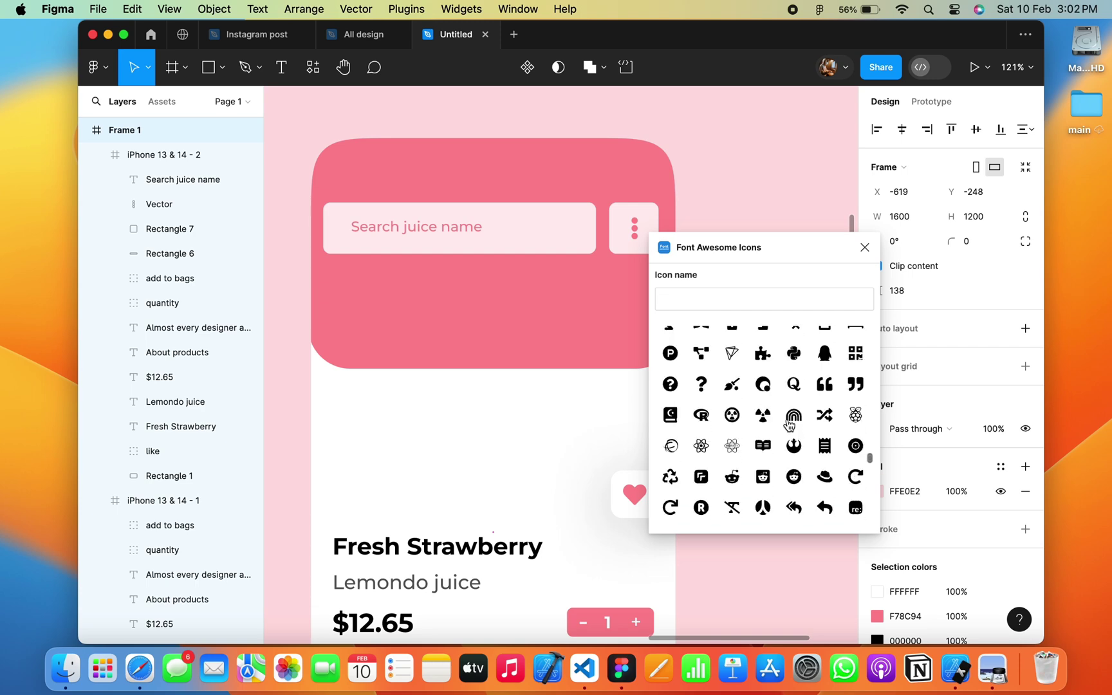
scroll(789, 425, "down", 5)
scroll(789, 424, "down", 5)
scroll(789, 424, "down", 5)
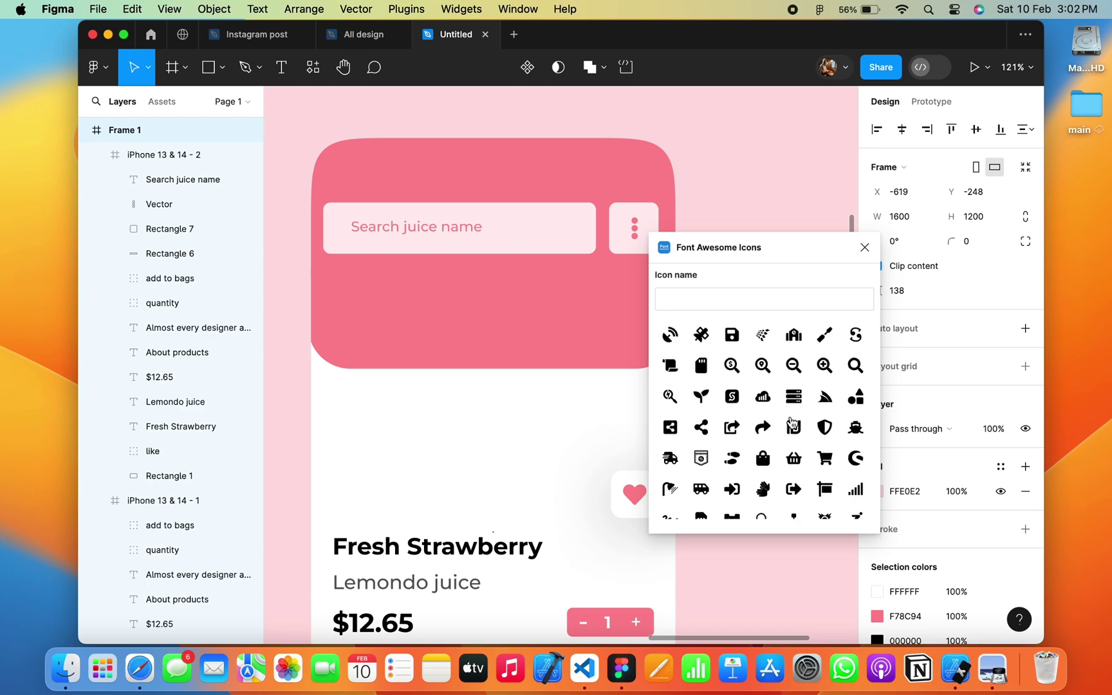
mouse_move(855, 372)
left_mouse_down()
mouse_move(571, 377)
mouse_move(579, 307)
mouse_move(569, 235)
left_mouse_up()
left_click(576, 306)
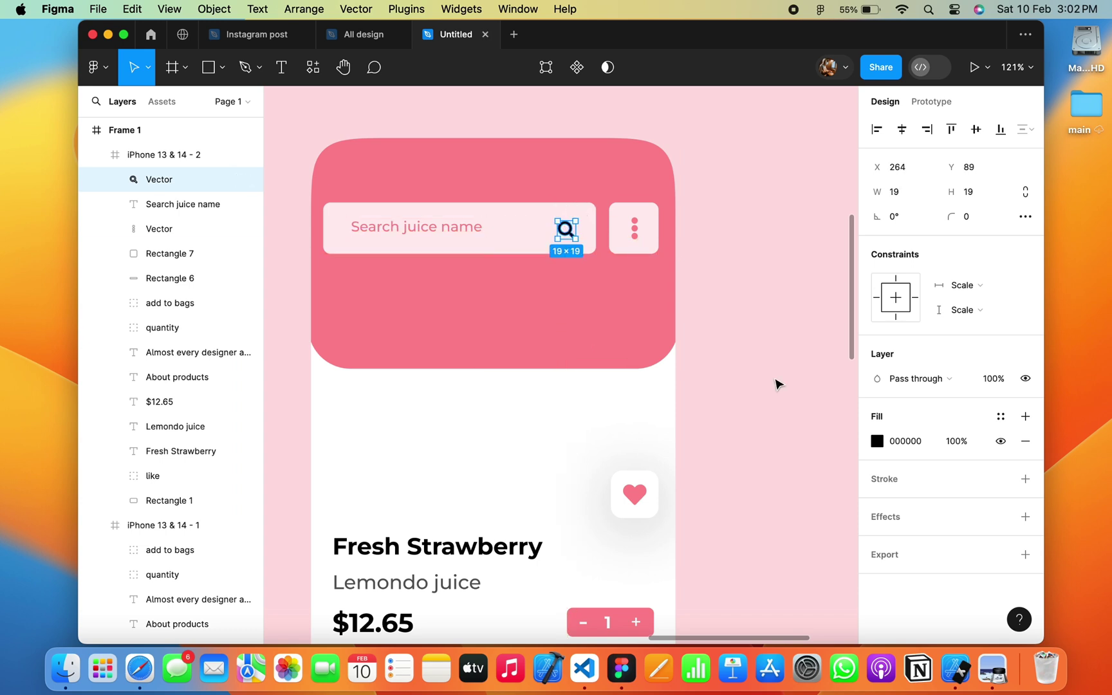
Fill the search icon with the document pink F78C94.
left_click(877, 442)
left_click(710, 560)
left_click(697, 140)
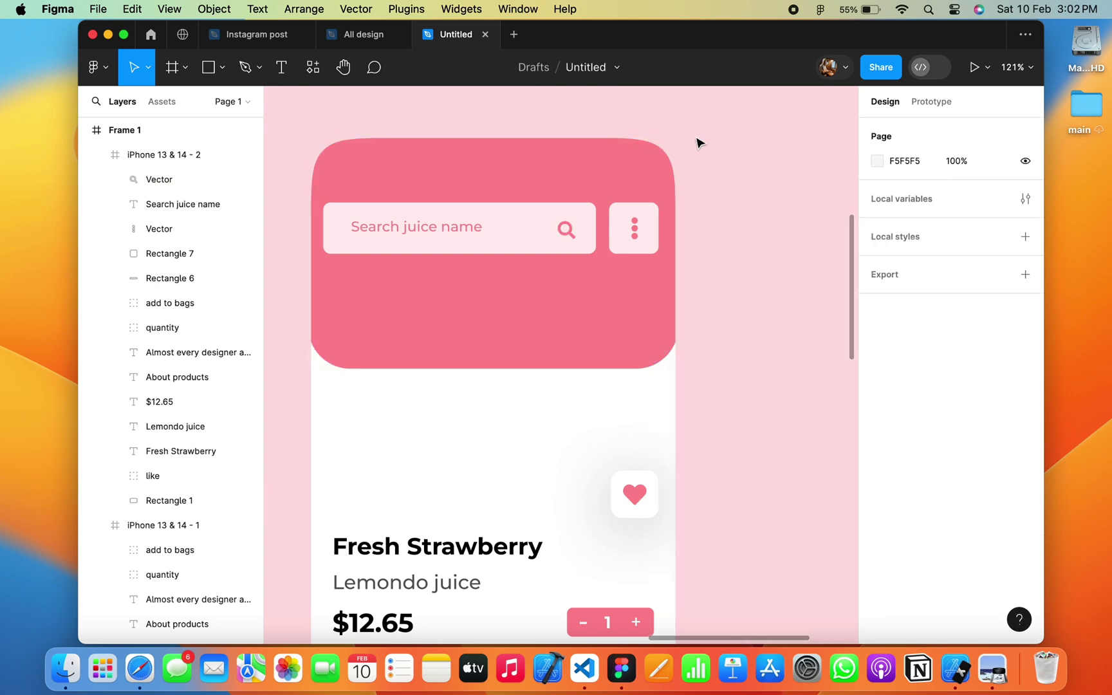
scroll(707, 137, "left", 2)
scroll(720, 131, "down", 5)
scroll(719, 129, "left", 2)
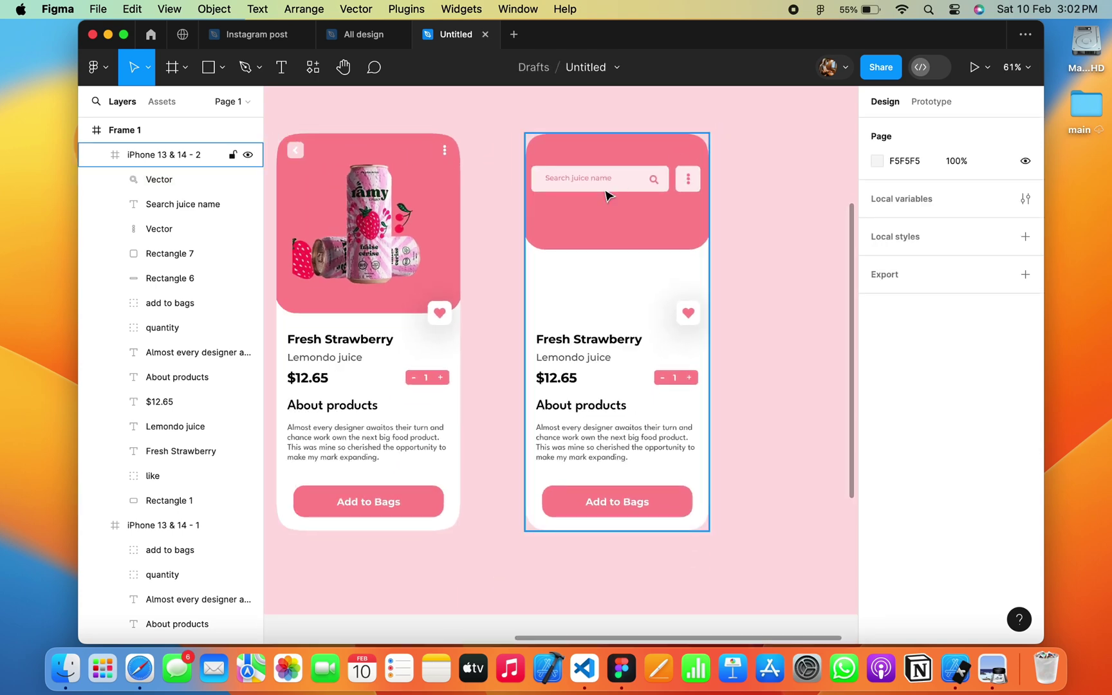
scroll(628, 245, "up", 3)
scroll(630, 249, "up", 3)
scroll(631, 249, "left", 2)
Nudge the search text slightly and set the search icon's opacity to 72%.
left_click(496, 260)
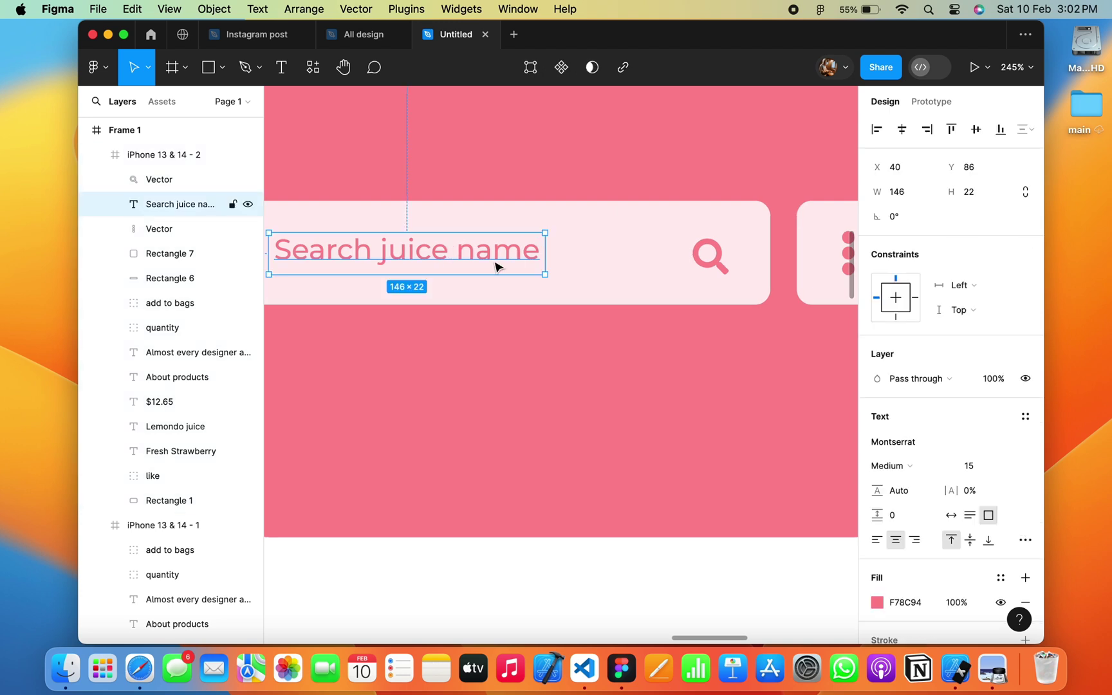
left_click_drag(472, 250, 471, 254)
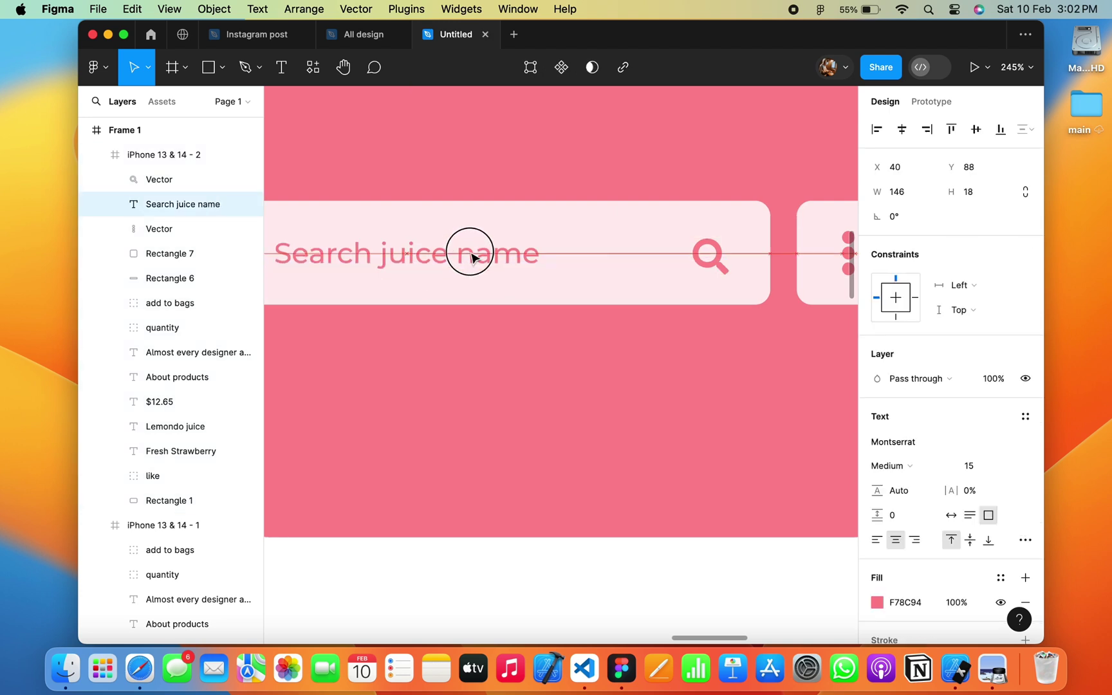
left_click(734, 276)
left_click(708, 254)
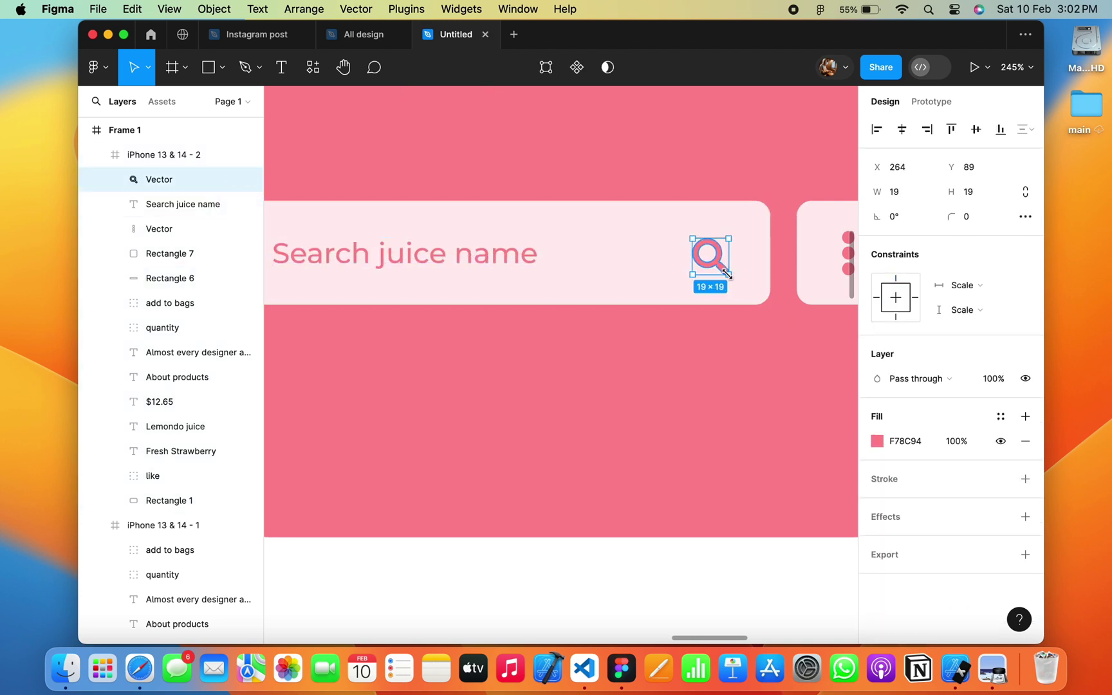
left_click_drag(944, 437, 959, 442)
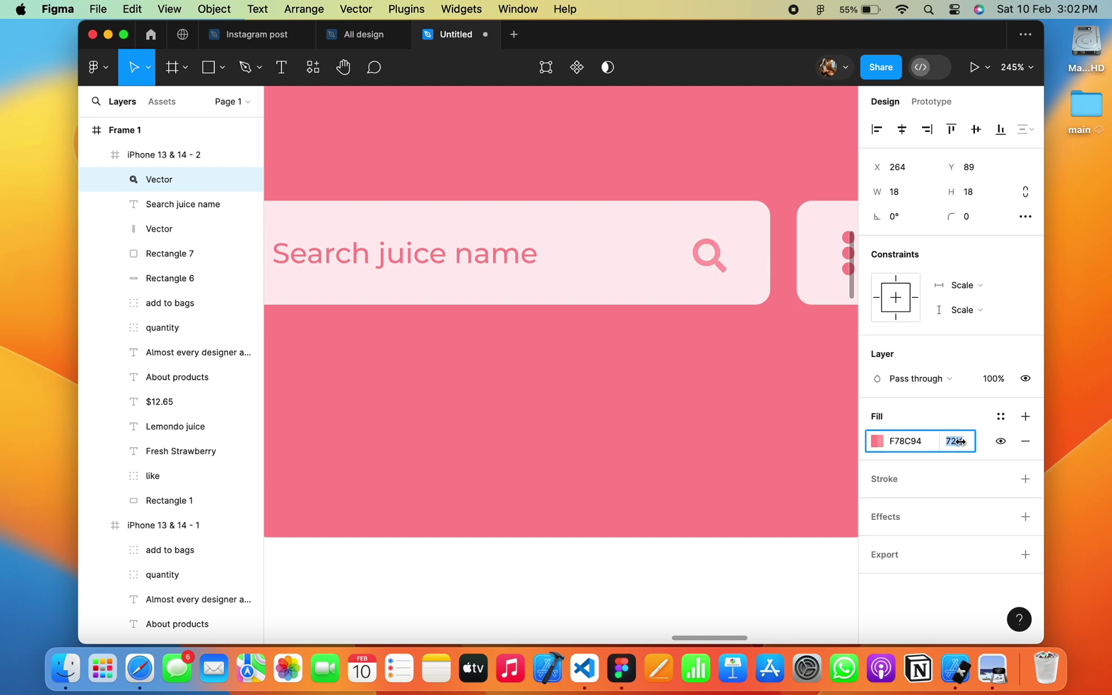
left_click_drag(711, 255, 707, 253)
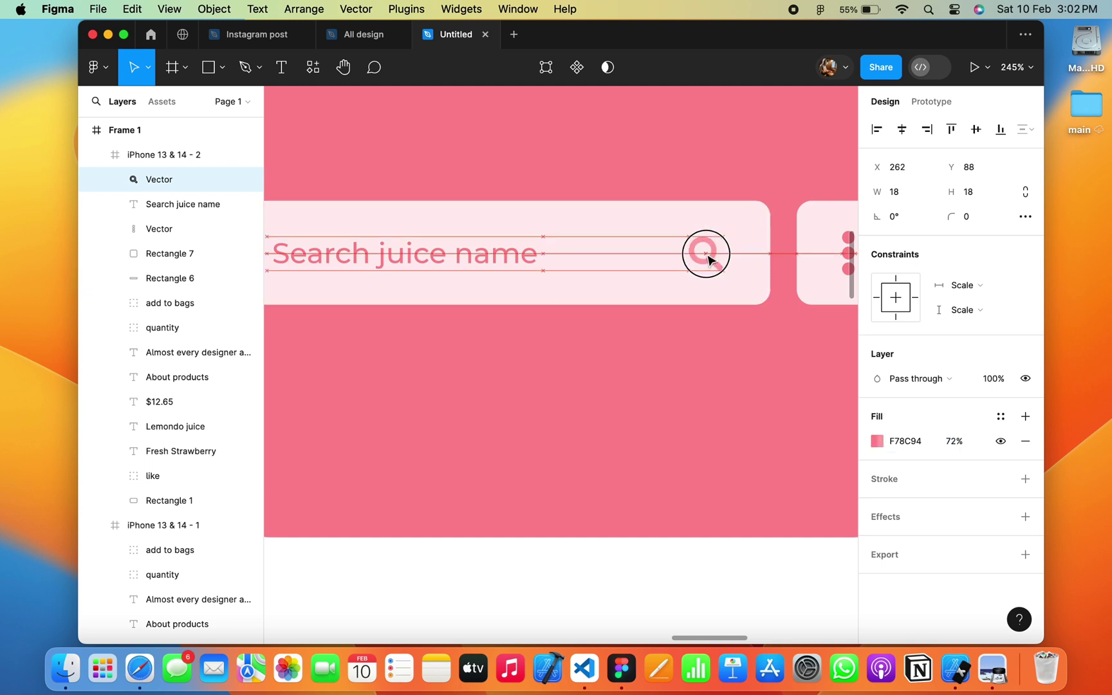
Set the three-dot icon to 81% opacity and resize it to 6×21.
left_click(729, 141)
scroll(734, 138, "down", 5)
scroll(737, 140, "down", 3)
left_click(739, 193)
scroll(739, 193, "up", 5)
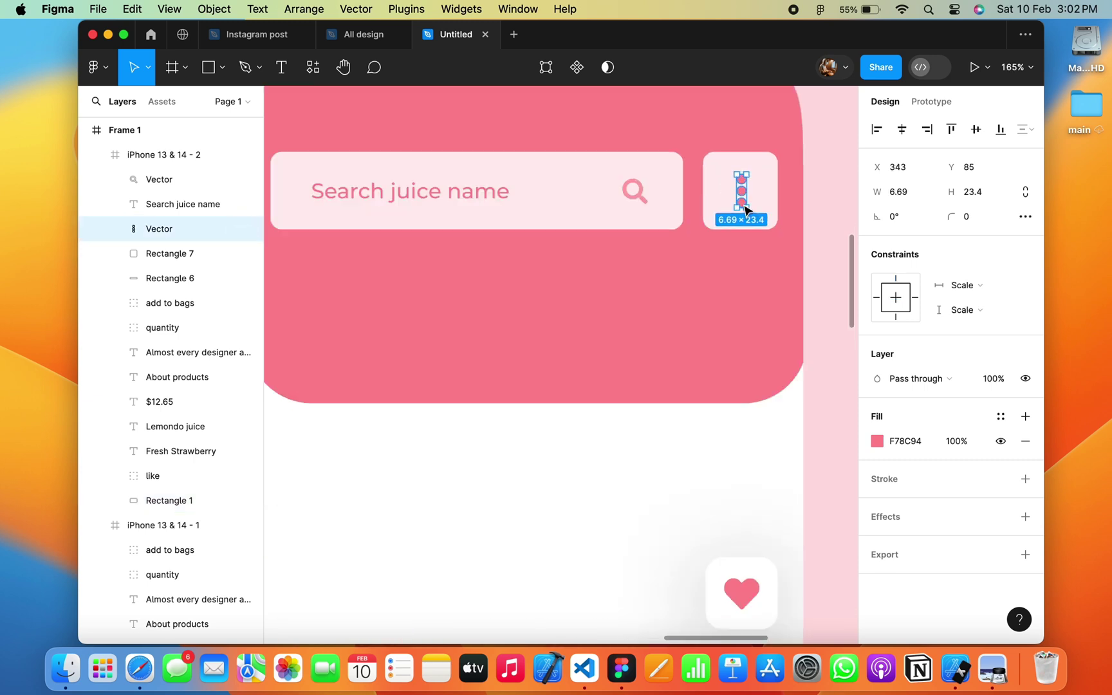
scroll(740, 187, "up", 5)
left_click_drag(958, 451, 958, 444)
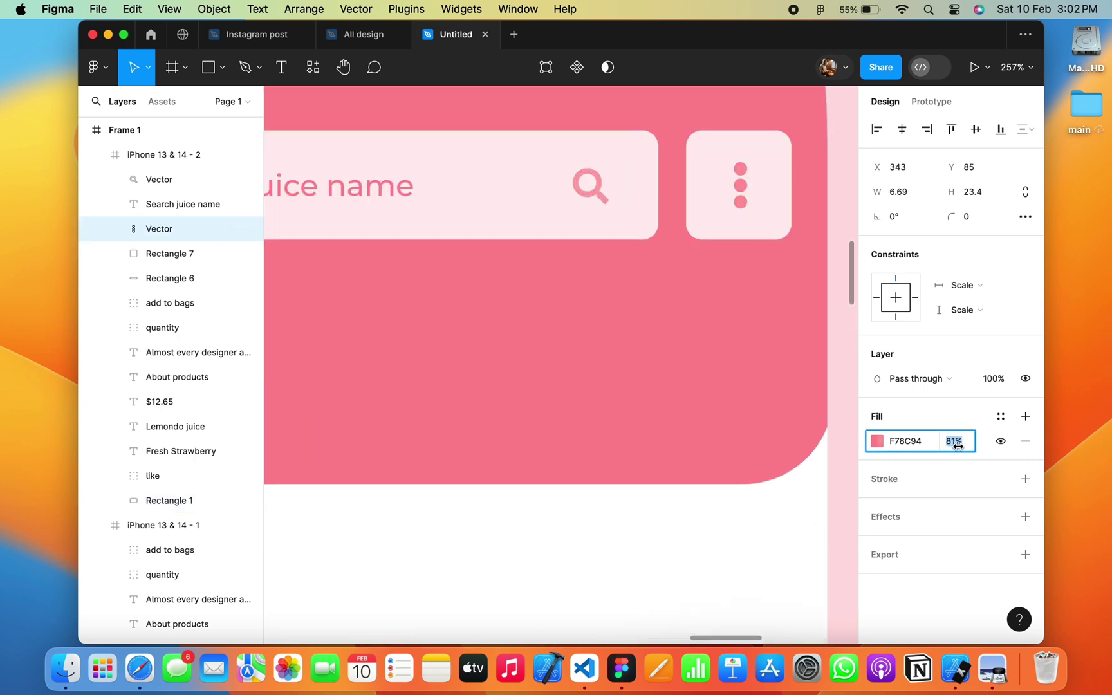
left_click_drag(749, 161, 740, 187)
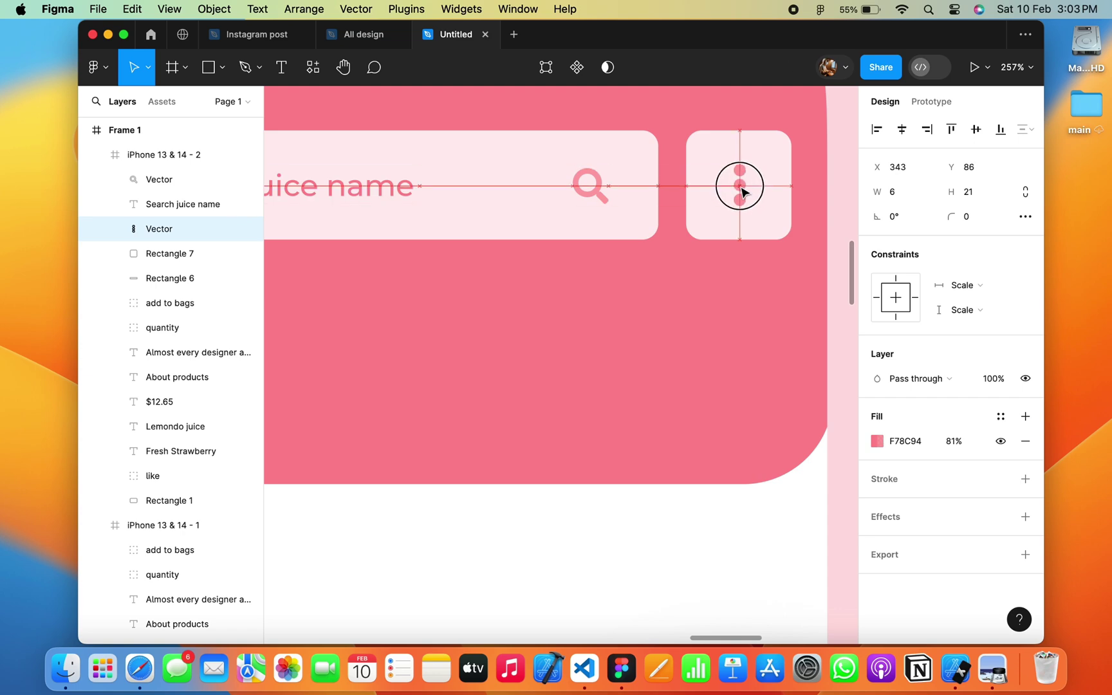
scroll(745, 188, "down", 5)
scroll(744, 188, "down", 3)
left_click(784, 203)
Delete the heart like button from the right card.
scroll(161, 450, "down", 2)
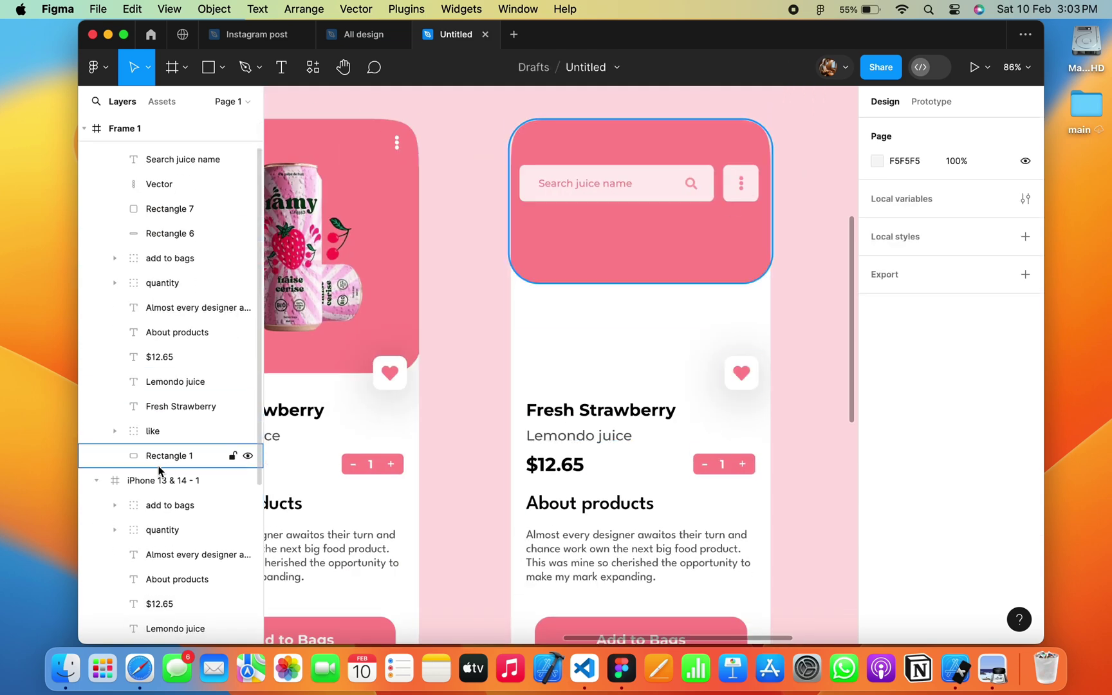
left_click(161, 457)
left_click(155, 431)
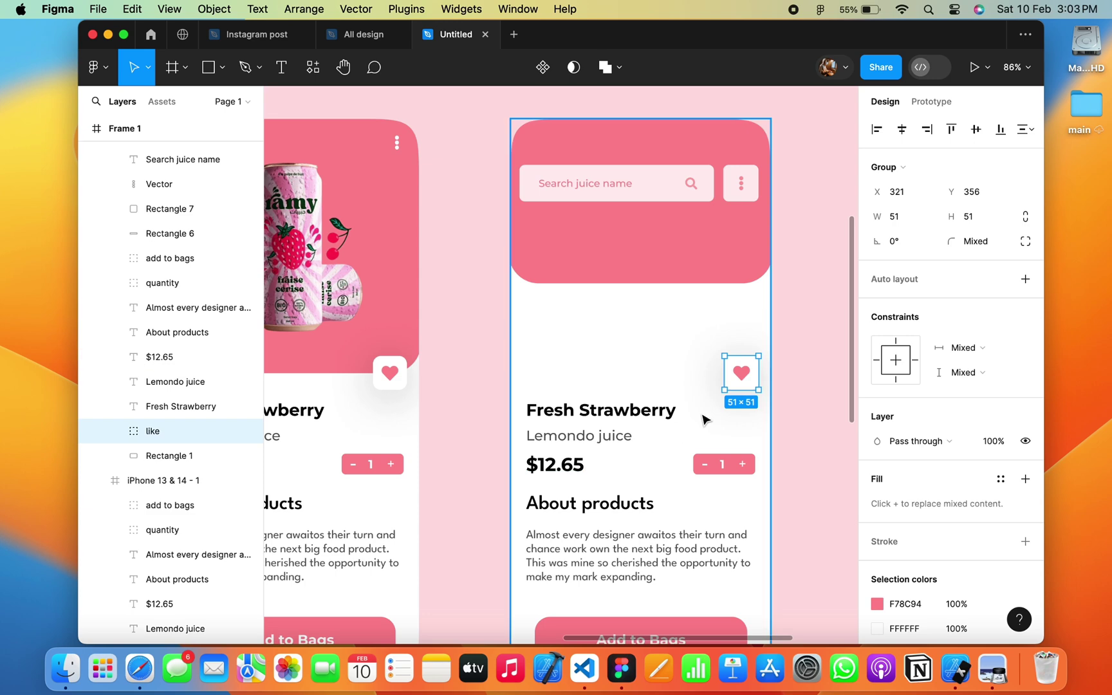
key("Delete")
Collapse and lock the first phone screen in the Layers panel.
scroll(176, 382, "down", 1)
scroll(177, 380, "down", 3)
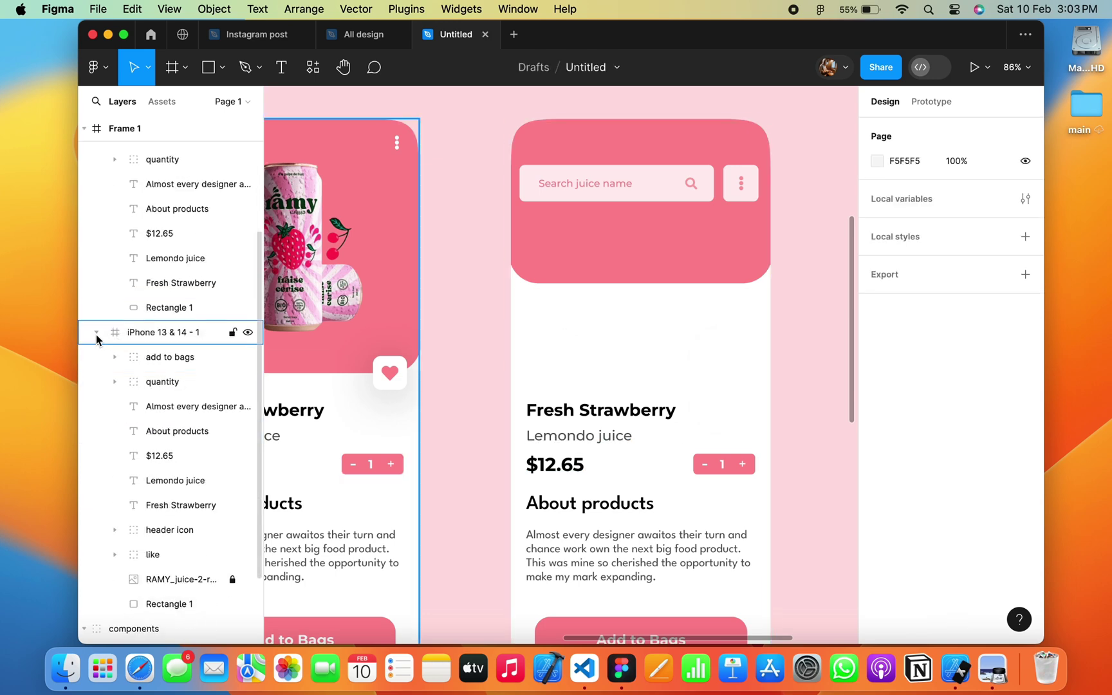
left_click(96, 329)
left_click(232, 329)
scroll(197, 245, "up", 4)
scroll(197, 238, "up", 1)
Draw a small square below the search bar and fill it light pink.
left_click(208, 67)
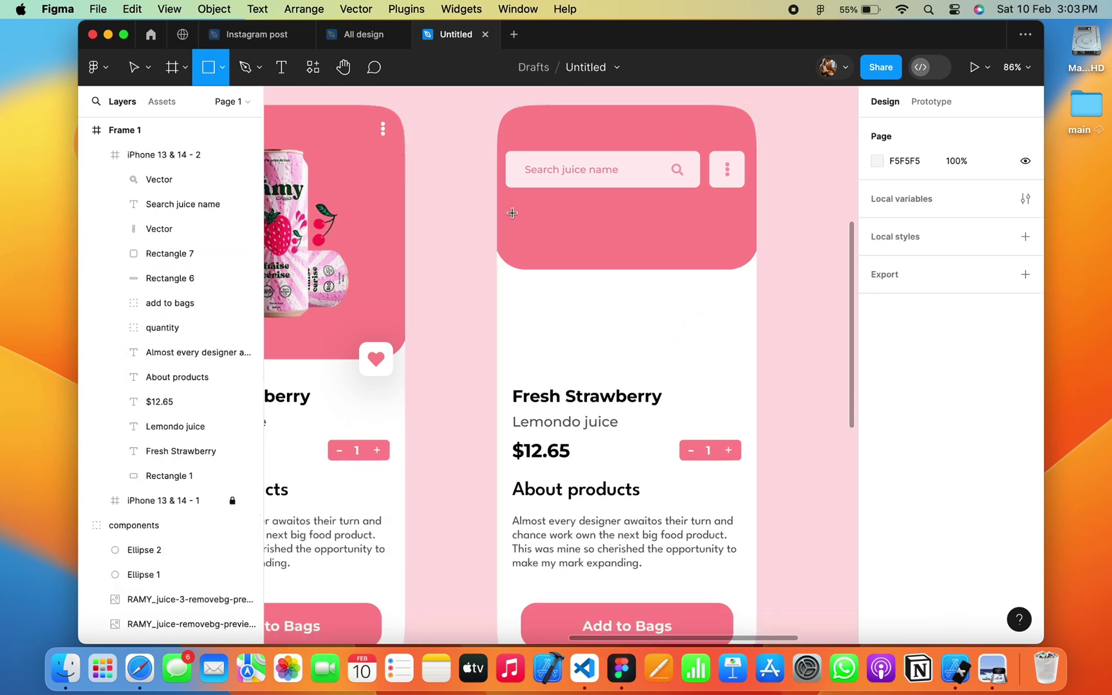
mouse_move(516, 210)
left_mouse_down()
mouse_move(551, 245)
mouse_move(536, 224)
left_mouse_up()
type("12")
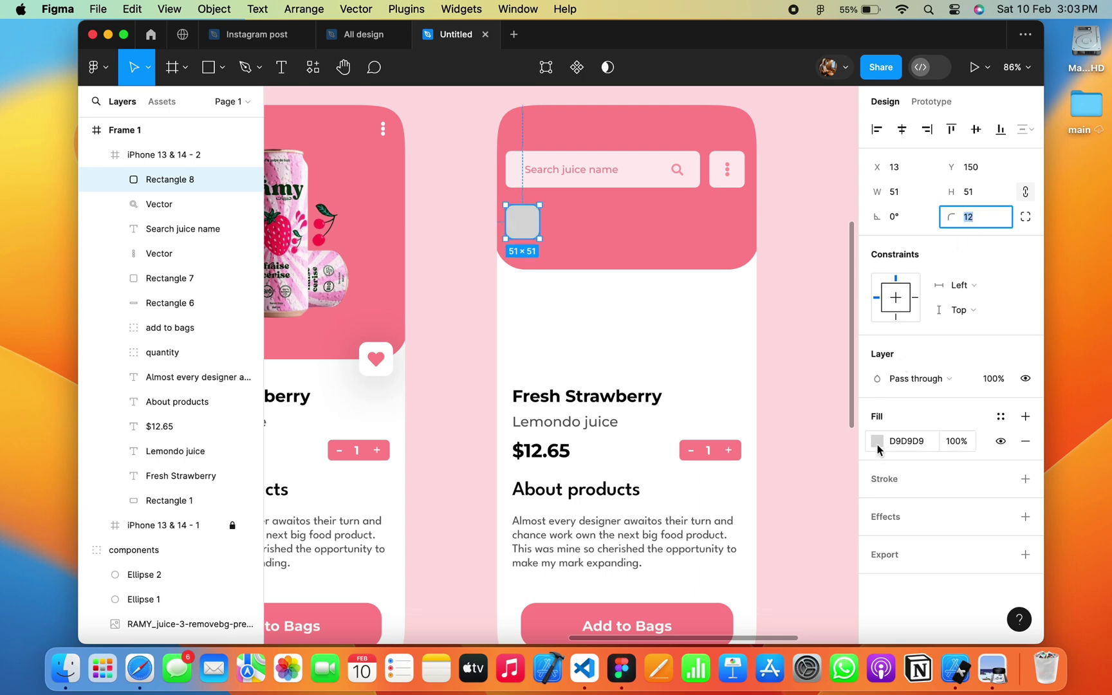
left_click(876, 441)
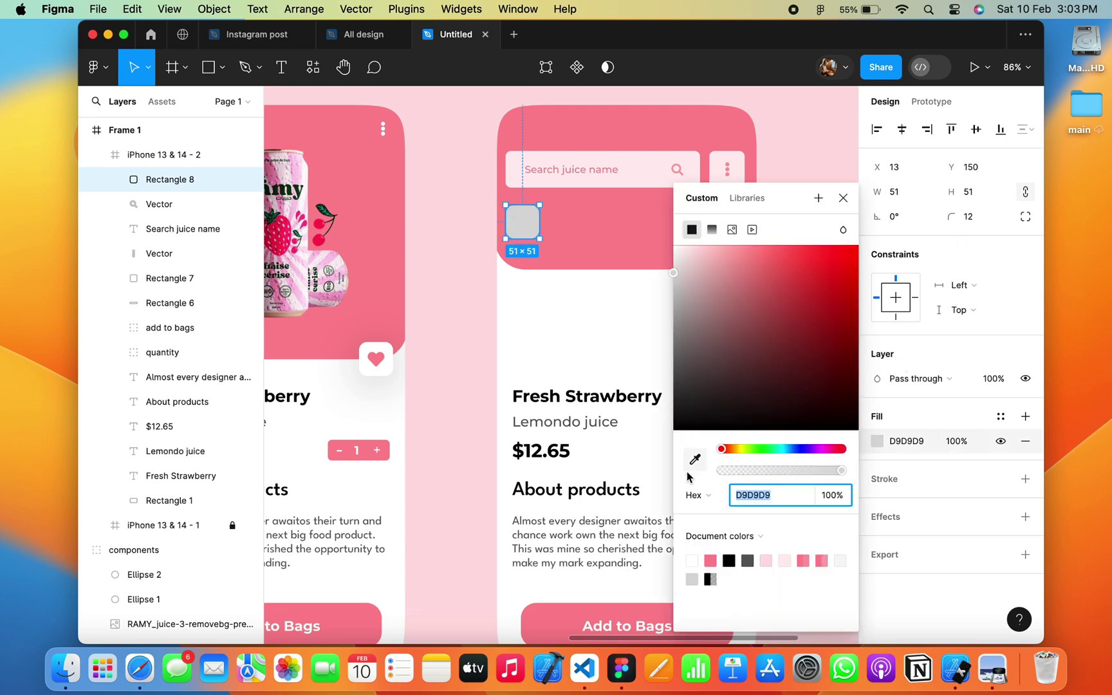
left_click(765, 560)
left_click(476, 256)
scroll(477, 255, "right", 2)
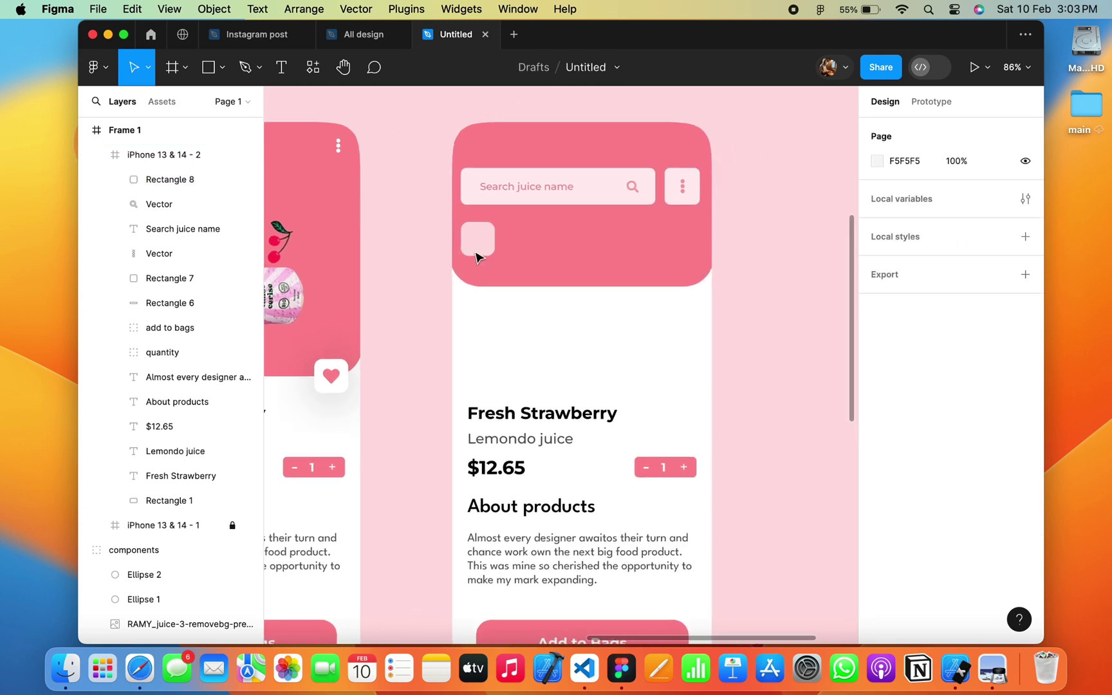
scroll(476, 256, "up", 3)
scroll(496, 296, "up", 2)
Insert an avocado emoji from the Character Viewer into a text box in the tile.
left_click(281, 67)
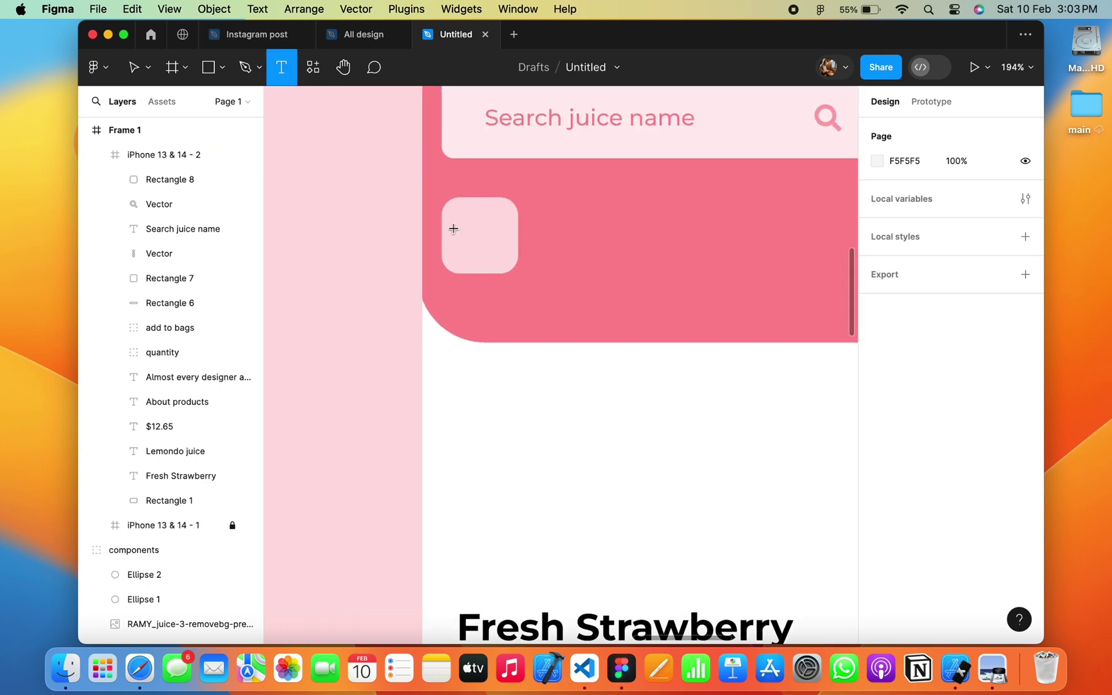
left_click_drag(456, 219, 502, 249)
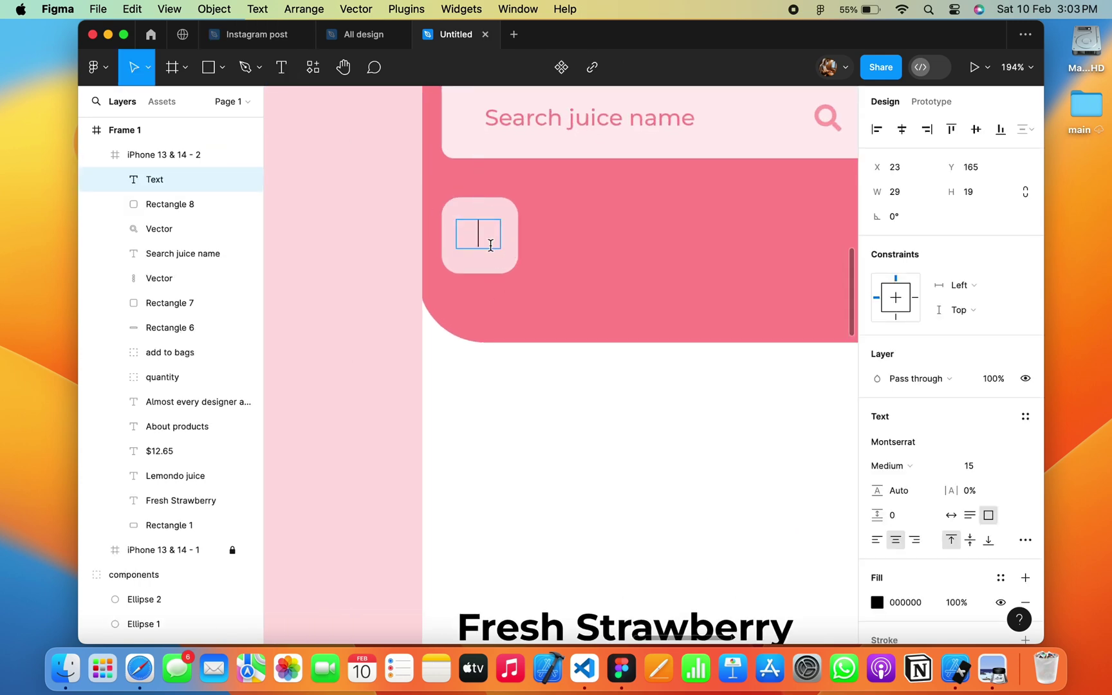
key("ctrl+super+space")
type("a")
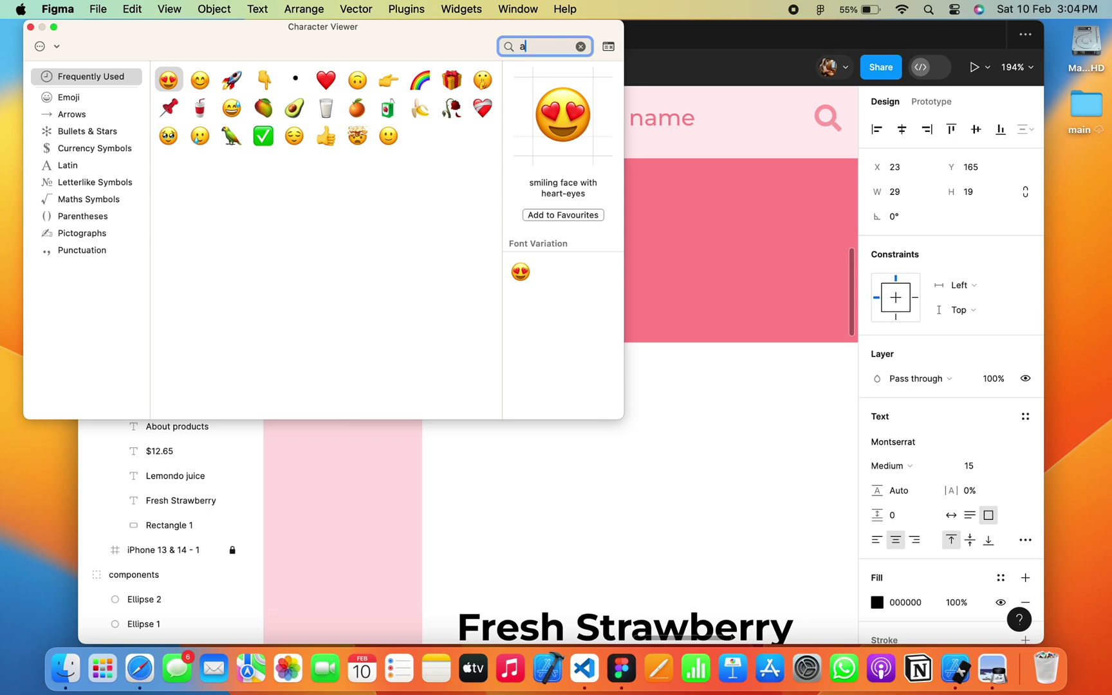
type("vo")
left_click(168, 153)
double_click(168, 153)
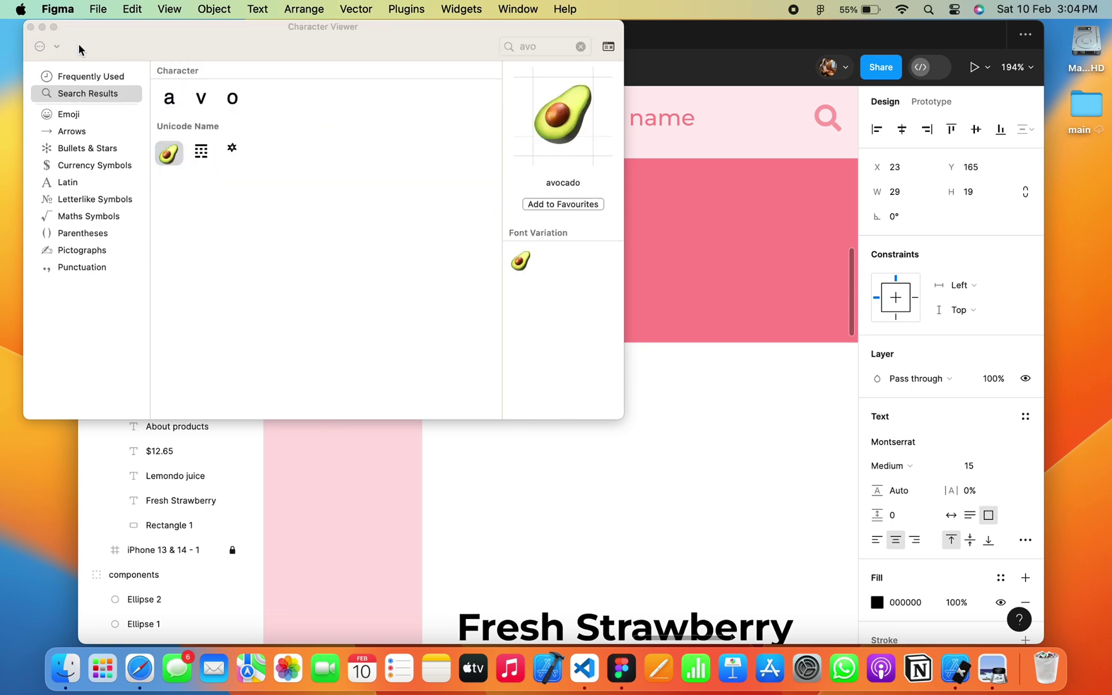
left_click(30, 26)
type("27")
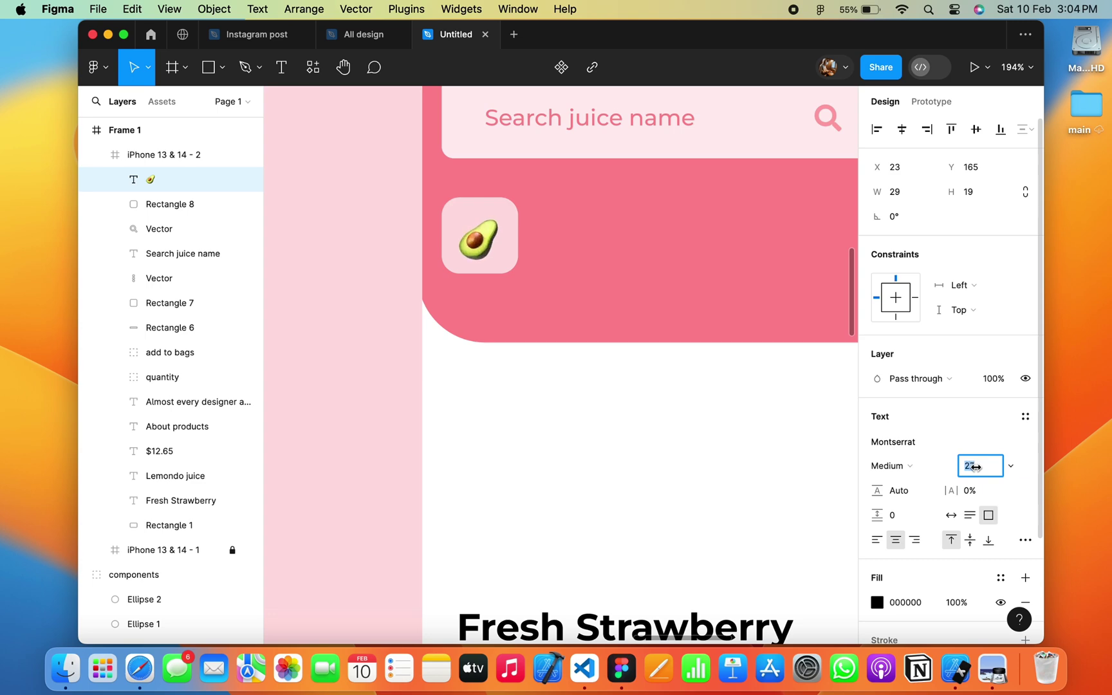
key("Escape")
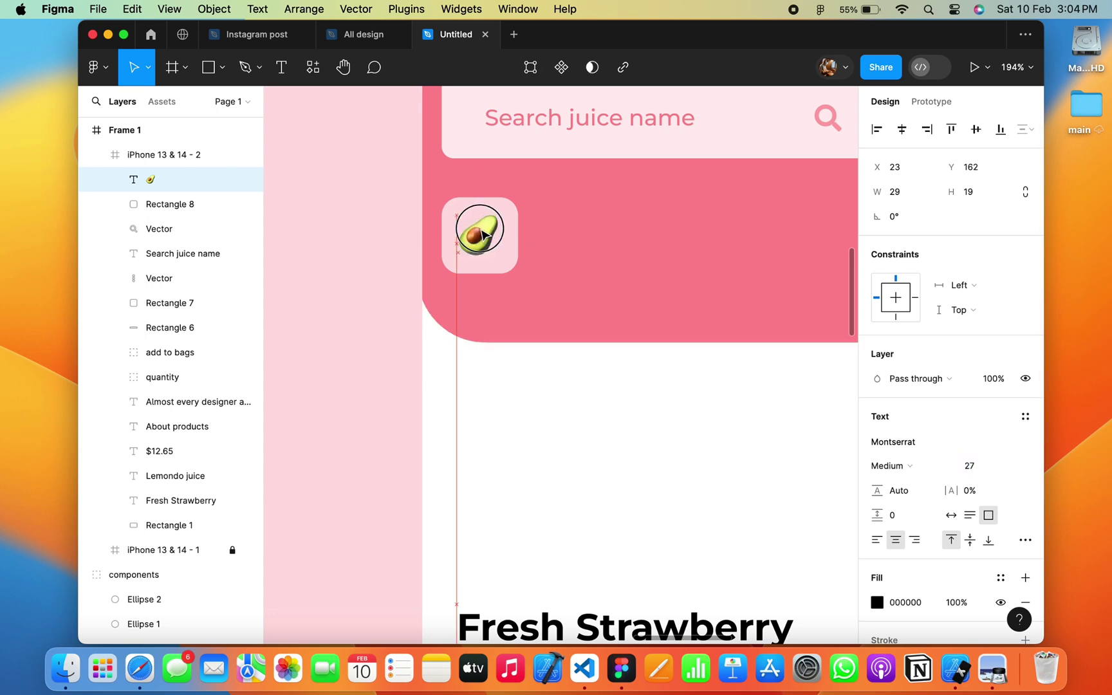
Select the avocado emoji and pink tile layers together.
scroll(566, 230, "down", 5, "ctrl")
left_click(431, 253)
scroll(432, 253, "down", 4, "ctrl")
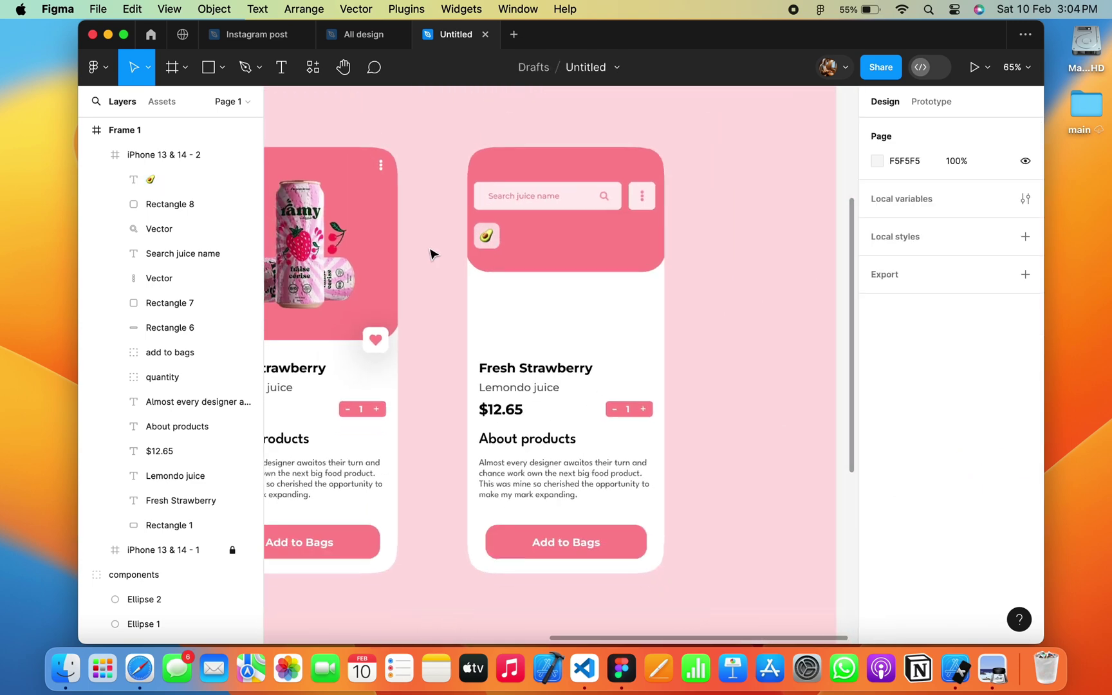
left_click(166, 204)
left_click(164, 186, "shift")
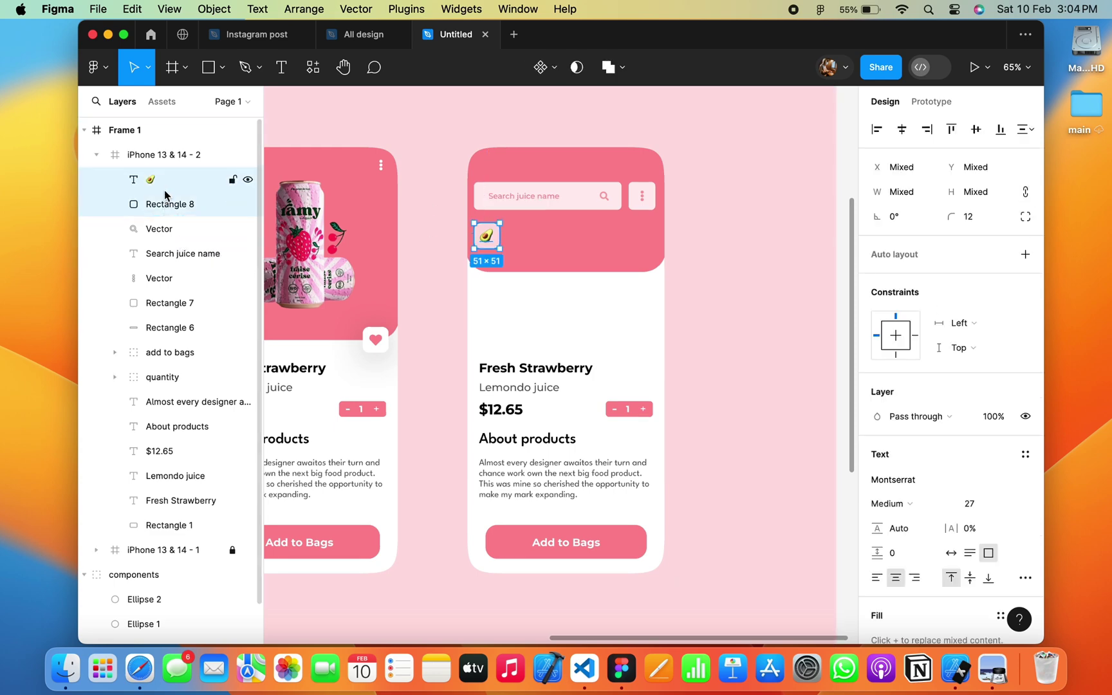
key("Escape")
Add an 'Avocado' text label beneath the tile.
left_click(281, 67)
scroll(504, 243, "up", 6, "ctrl")
mouse_move(443, 270)
left_mouse_down()
mouse_move(556, 275)
mouse_move(556, 285)
left_mouse_up()
type("cado")
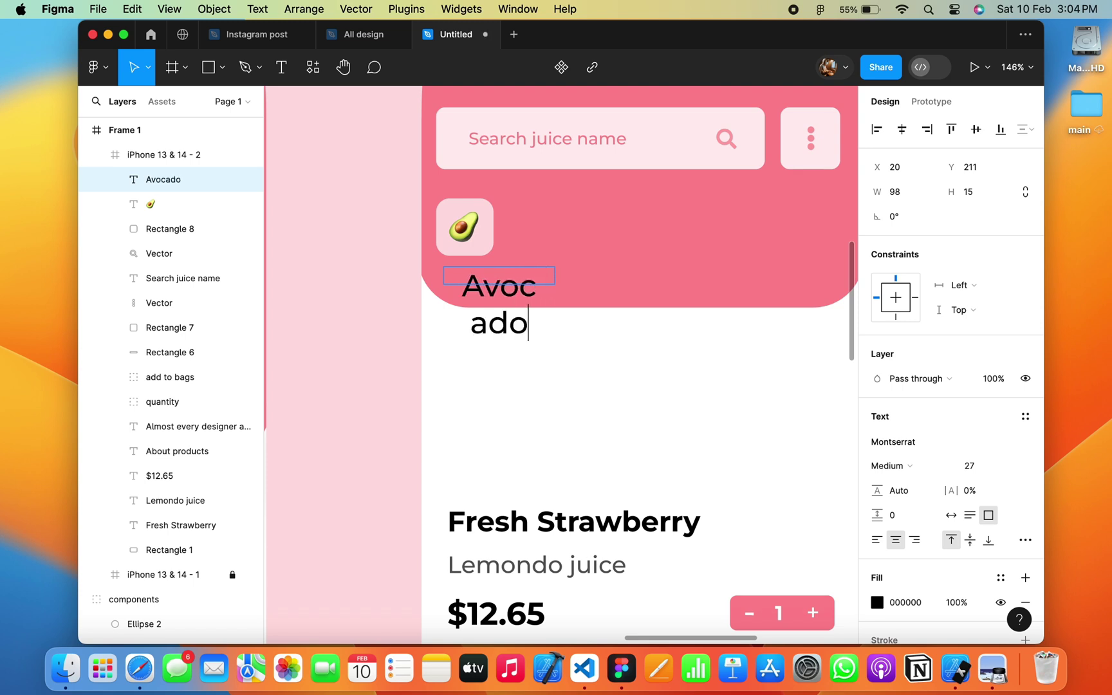
key("super+a")
Make the Avocado label bold and white, and align it under the tile.
left_click(969, 466)
type("16")
key("Return")
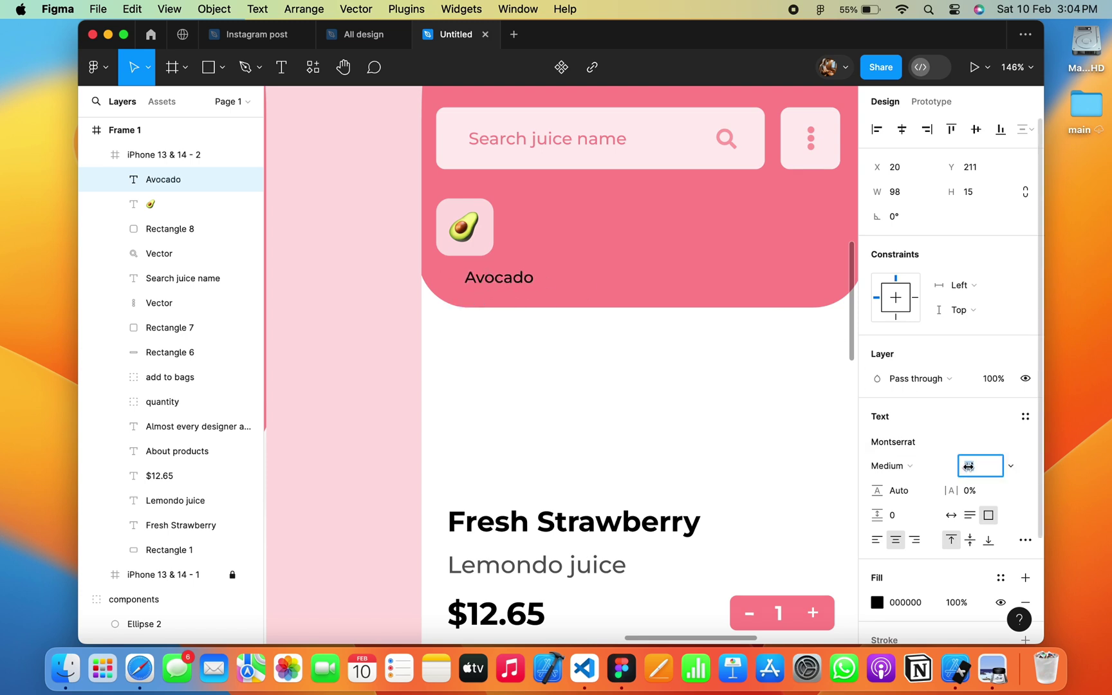
left_click(898, 465)
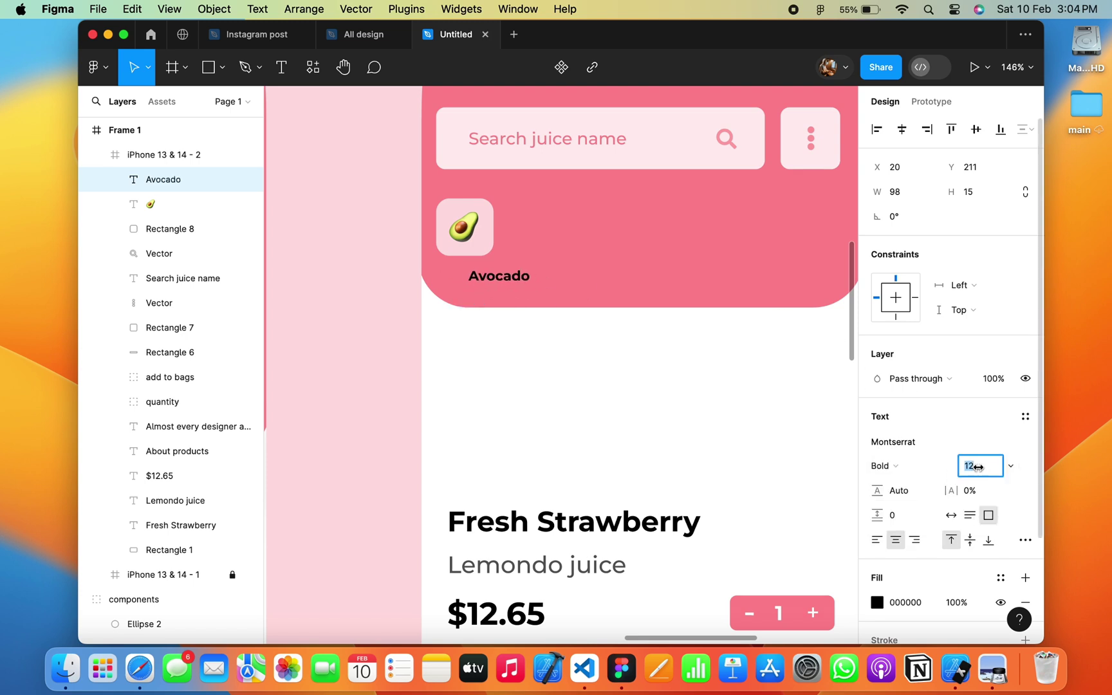
left_click(880, 602)
left_click(682, 244)
key("Escape")
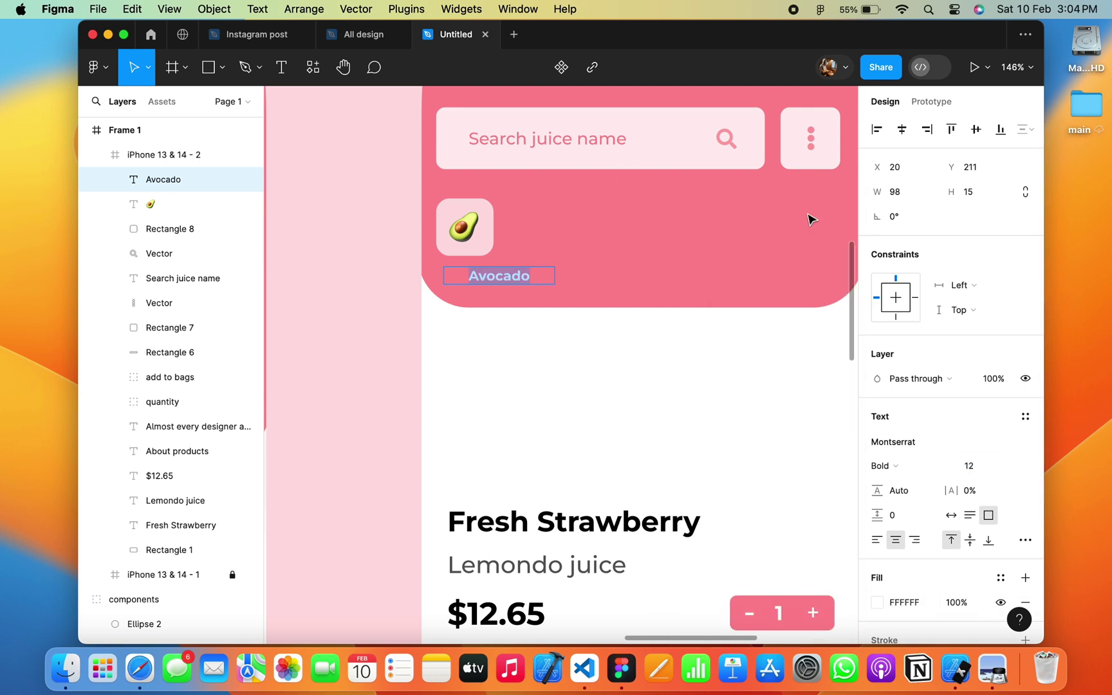
left_click_drag(558, 274, 484, 273)
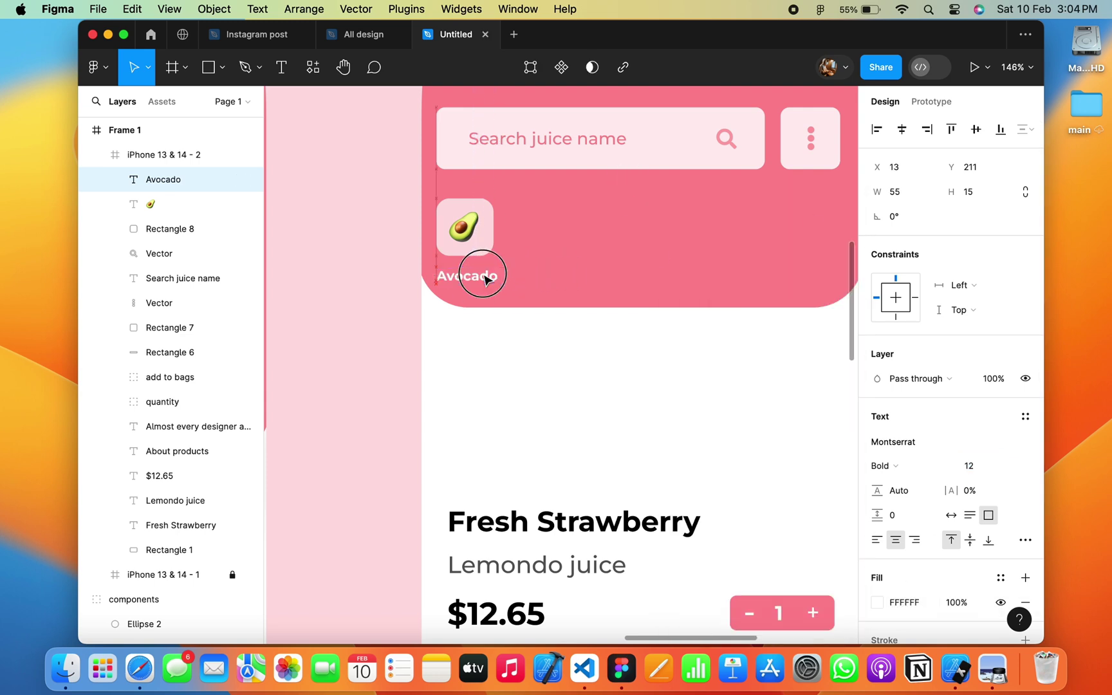
Group the label, emoji and tile, and name the group 'avocado'.
left_click(163, 227, "shift")
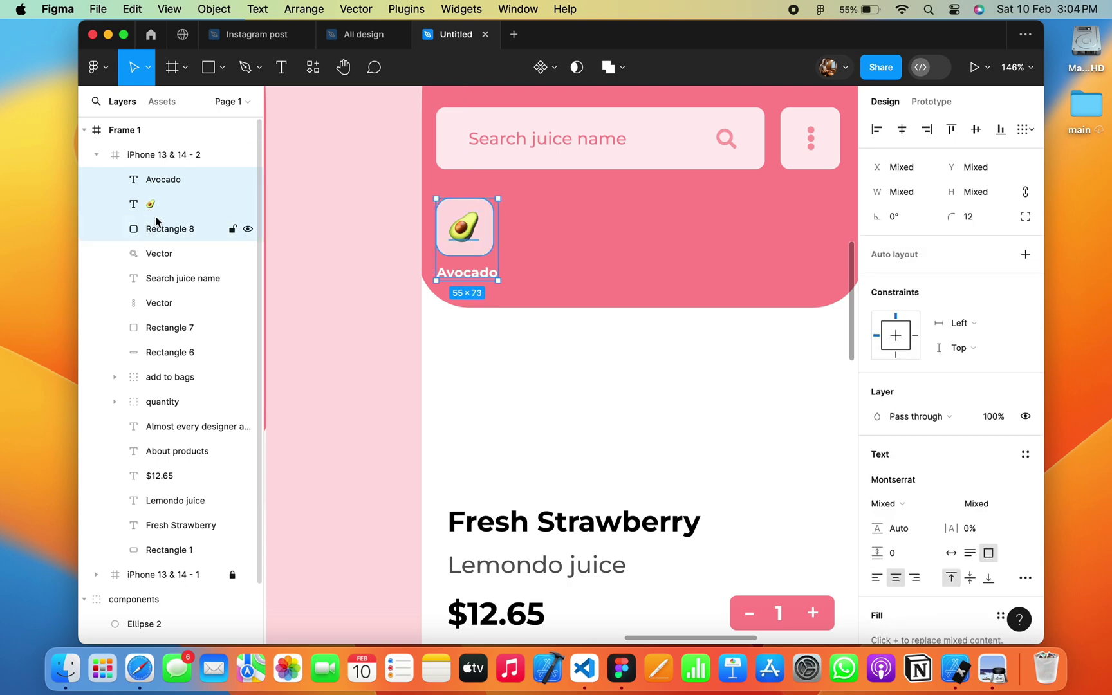
key("super+g")
double_click(157, 180)
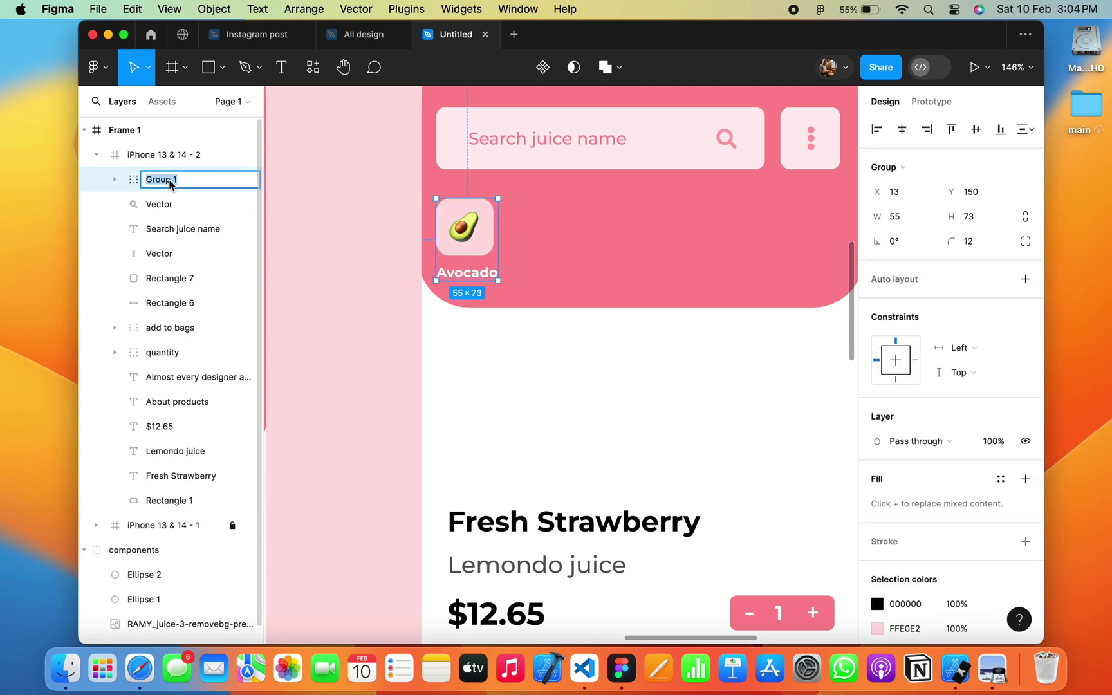
type("avicado")
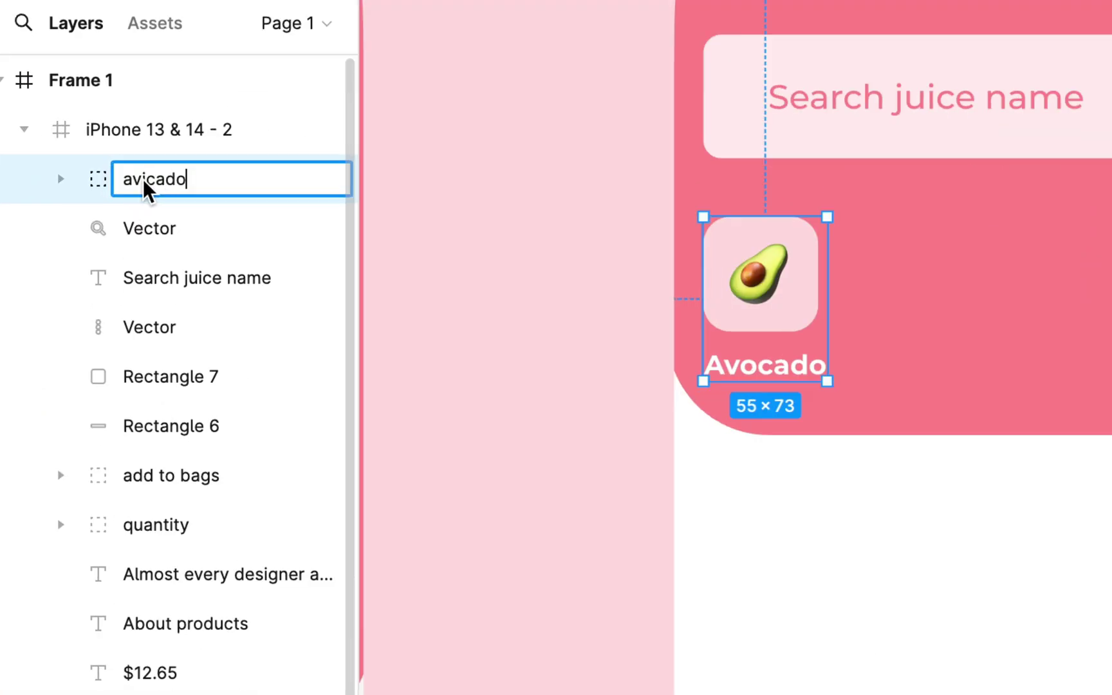
left_click(142, 179)
key("Delete")
type("o")
key("Return")
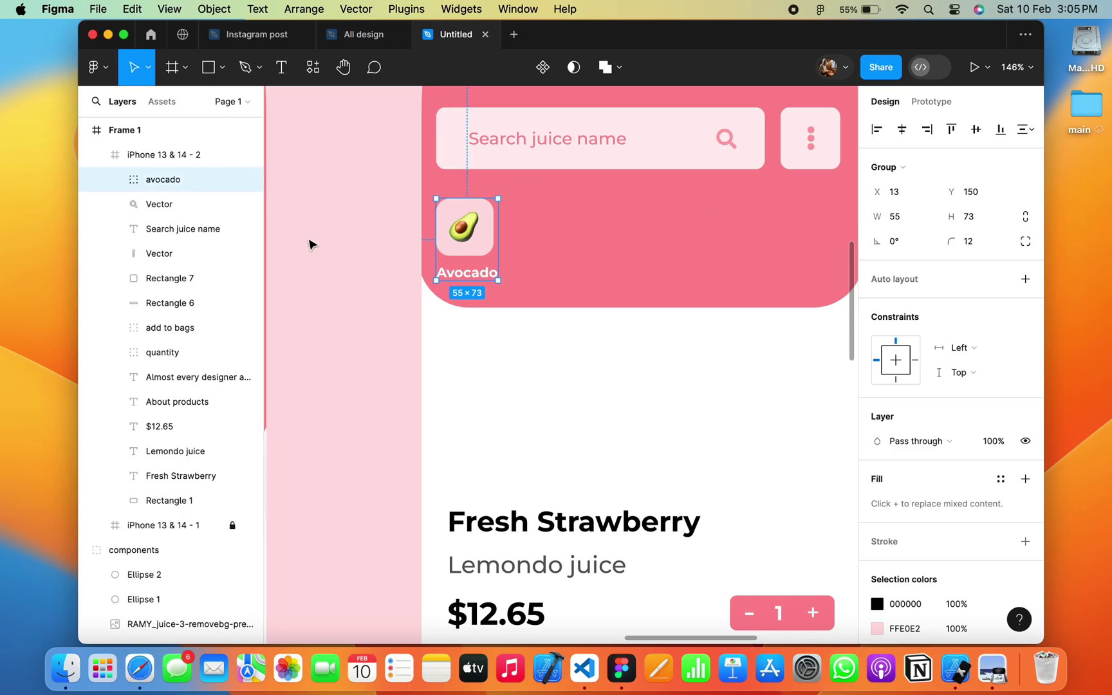
Duplicate the avocado group and place the copy to its right.
left_click(473, 241)
scroll(476, 243, "down", 5)
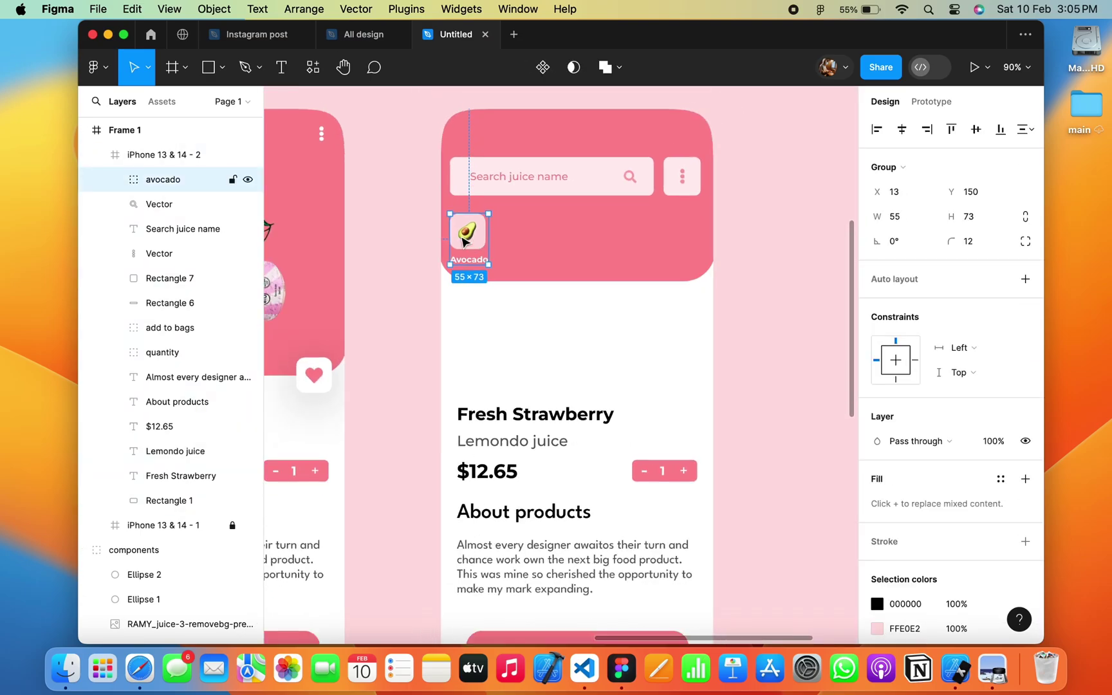
left_click_drag(471, 242, 518, 242)
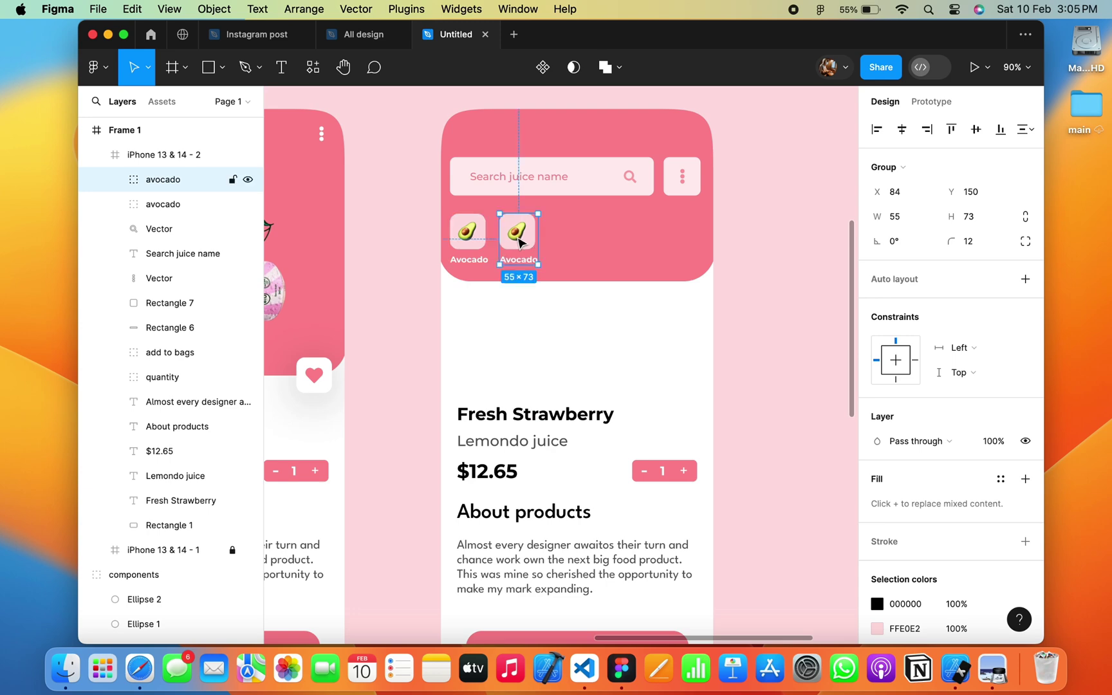
Repeat the duplicate to make more tiles and relabel them Mango, Apple and grapes.
key("super+d")
key("super+d")
key("super+d")
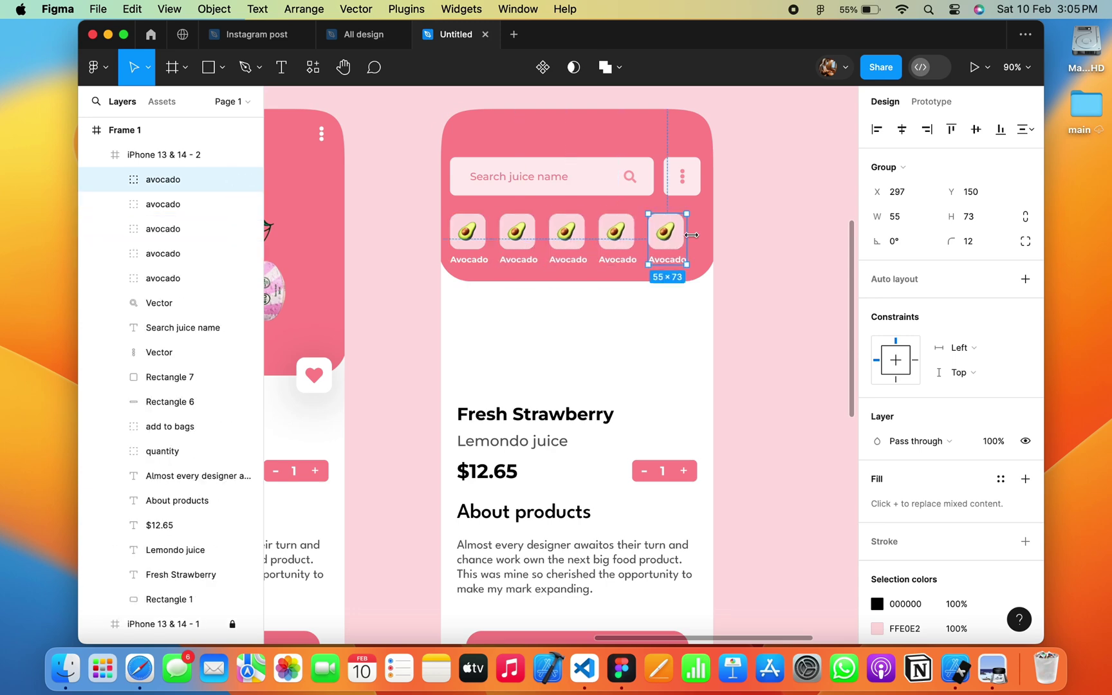
left_click(522, 241)
scroll(523, 241, "up", 5)
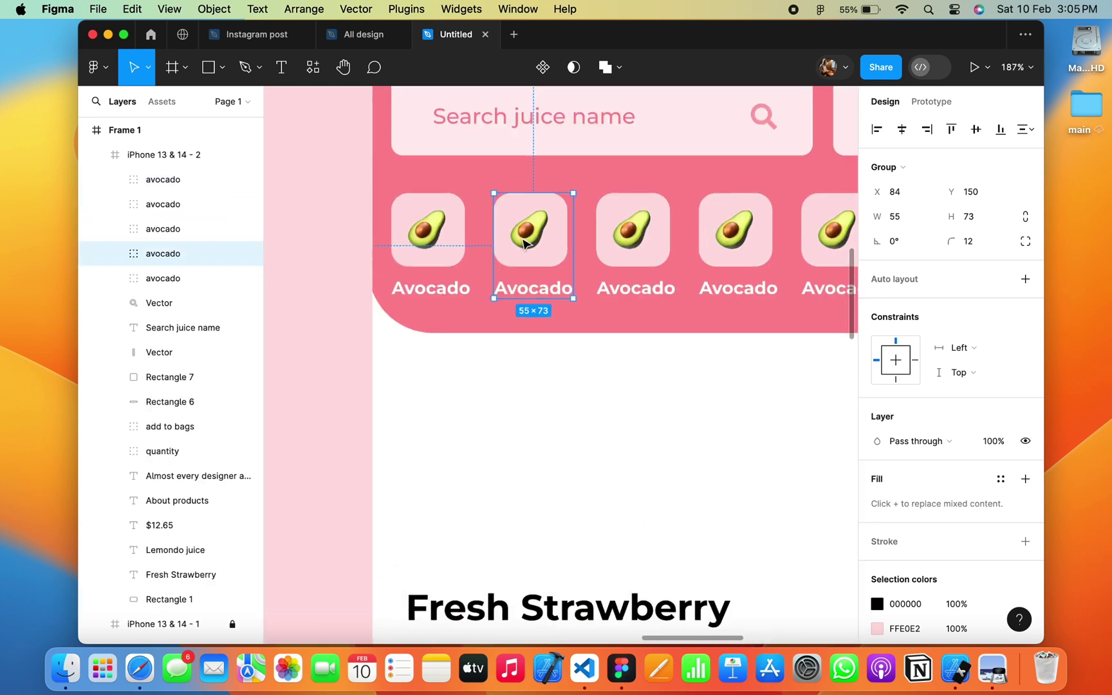
double_click(545, 294)
key("Return")
type("Mango")
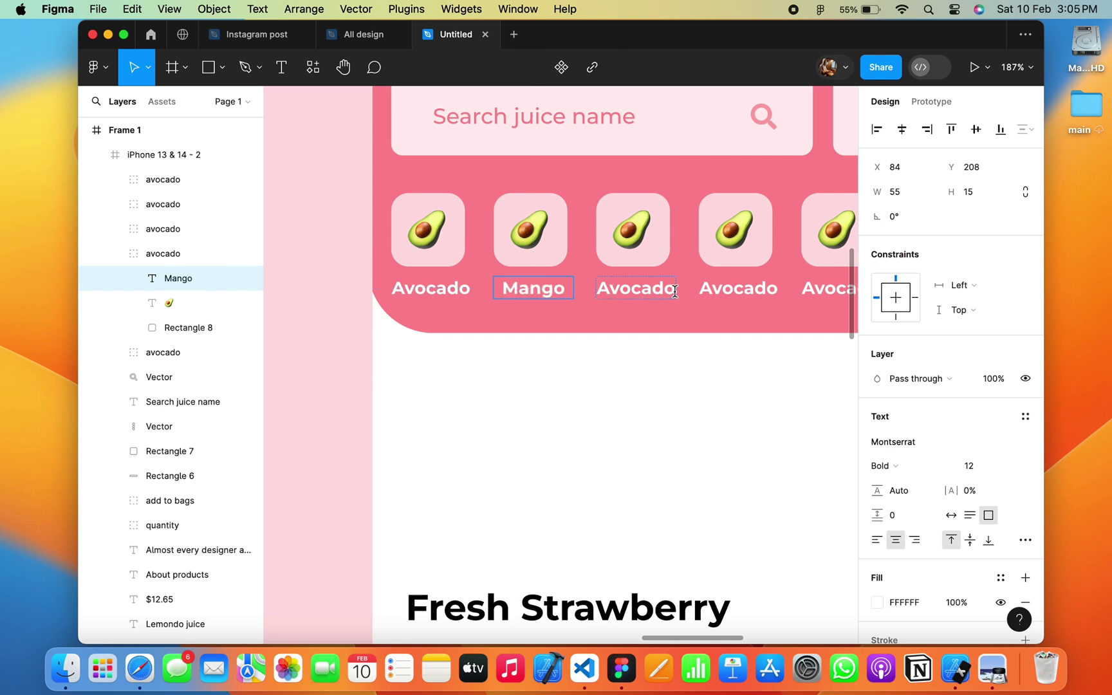
double_click(675, 291)
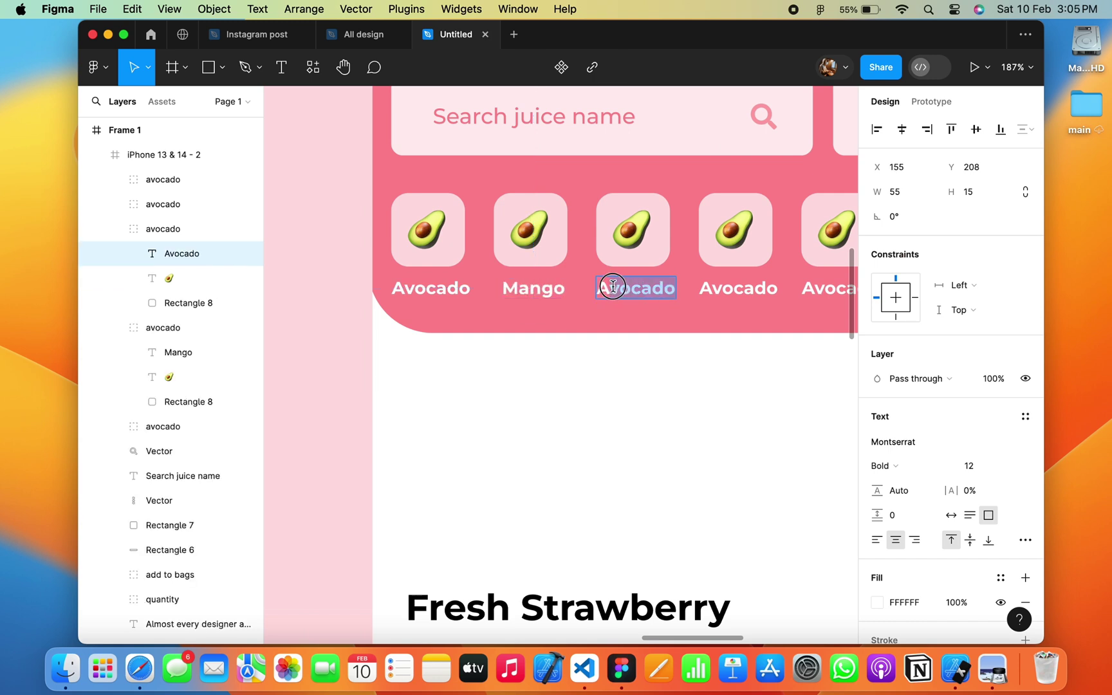
type("Apple")
double_click(774, 289)
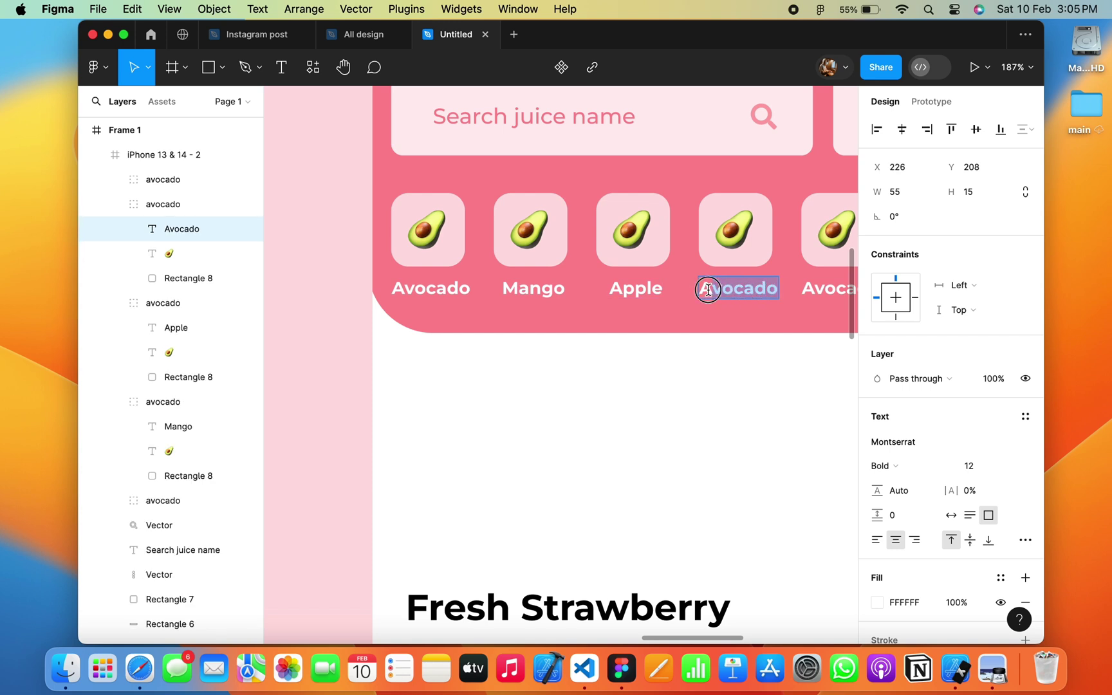
key("BackSpace")
Relabel the fifth tile Banana, name its group 'banana' and select its emoji.
scroll(607, 365, "right", 2)
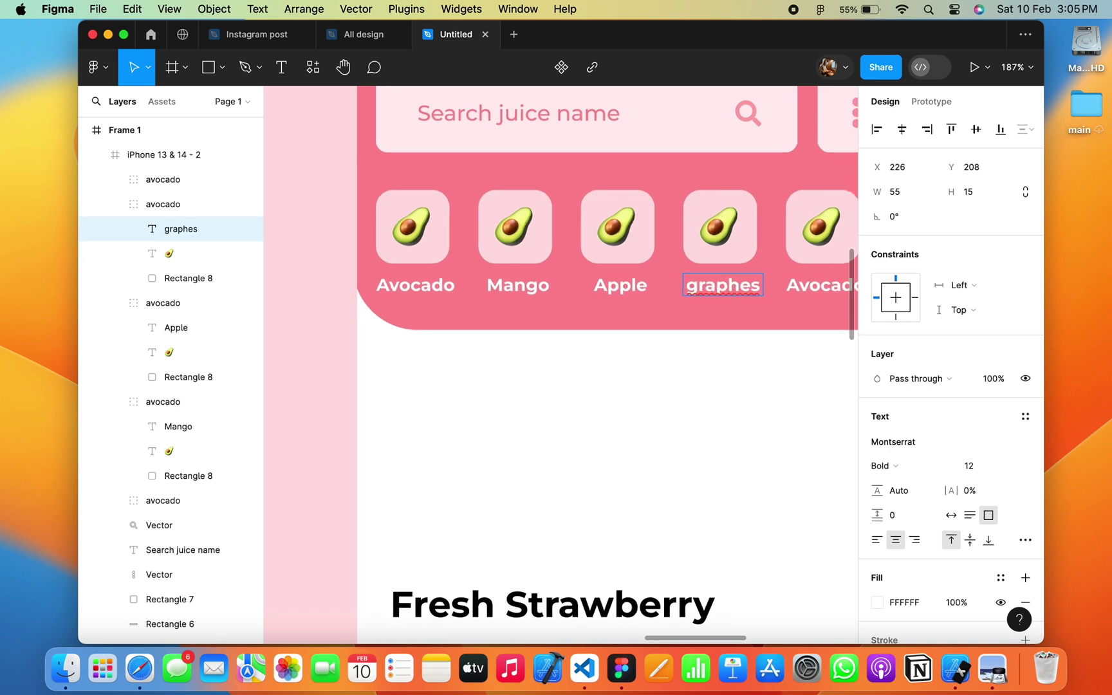
scroll(730, 336, "right", 5)
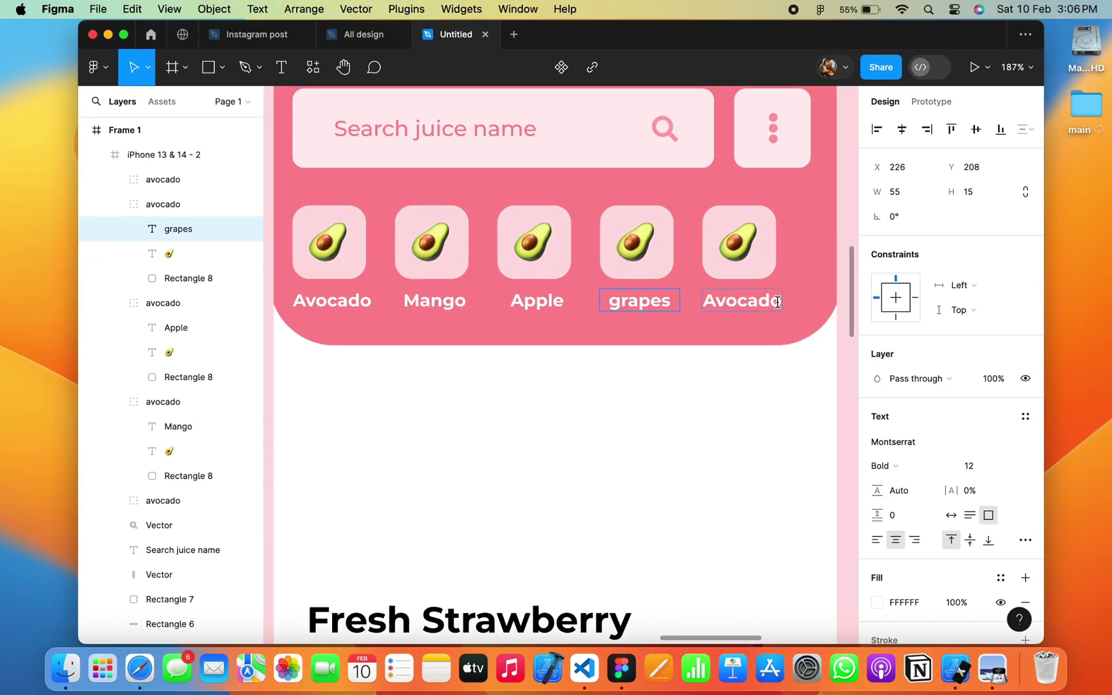
double_click(705, 299)
type("Banana")
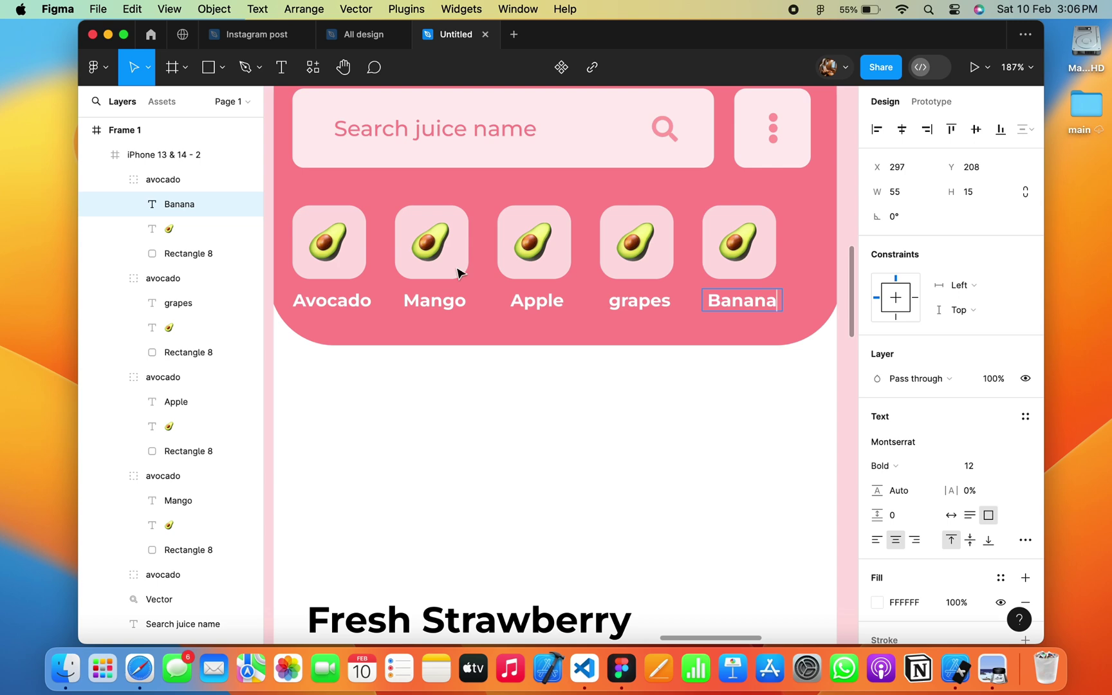
double_click(166, 180)
type("banana")
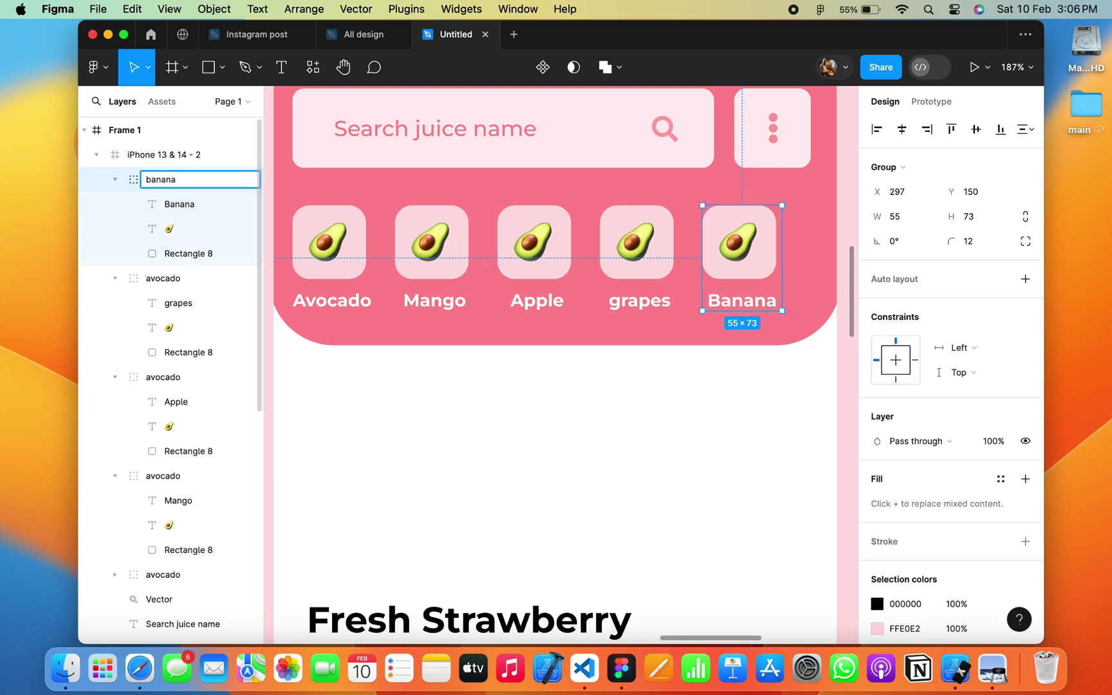
key("Return")
left_click(747, 249)
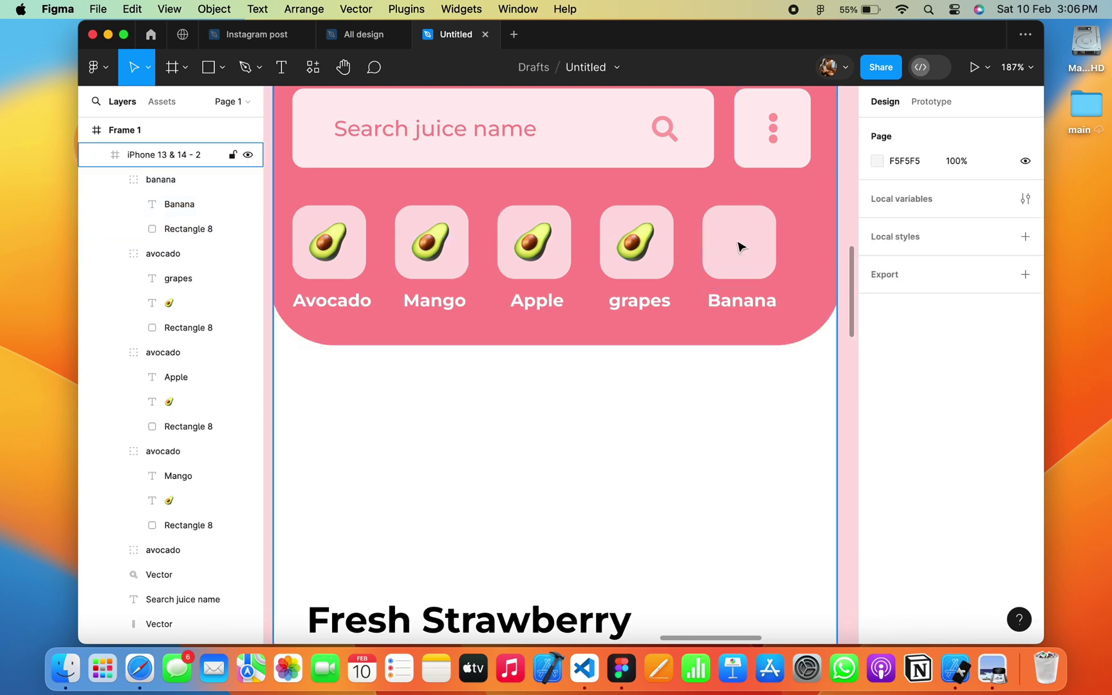
Replace the Banana tile's avocado emoji with a banana emoji.
double_click(738, 241)
key("BackSpace")
key("ctrl+super+space")
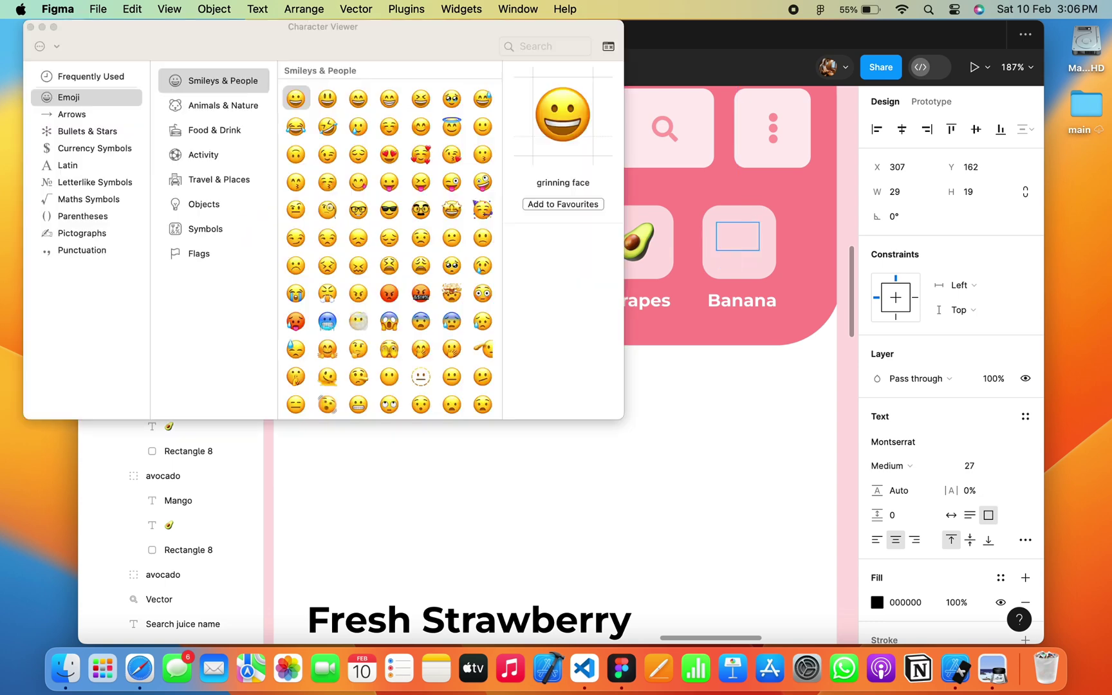
type("banana")
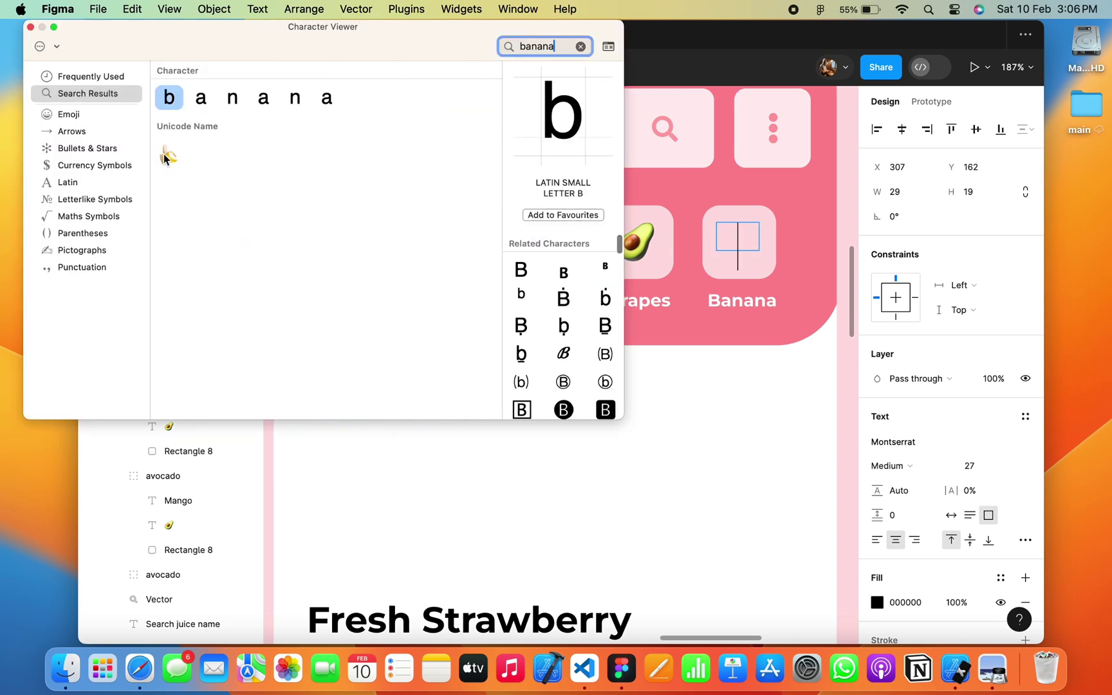
key("Return")
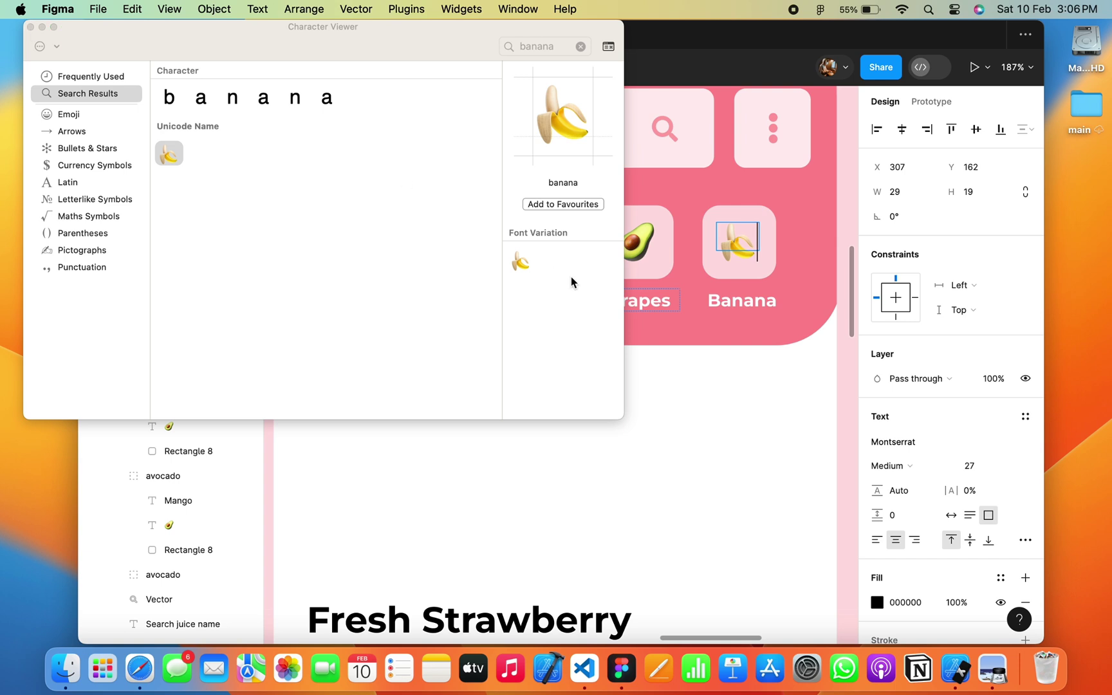
Insert a grapes emoji into the grapes tile.
scroll(797, 273, "left", 3)
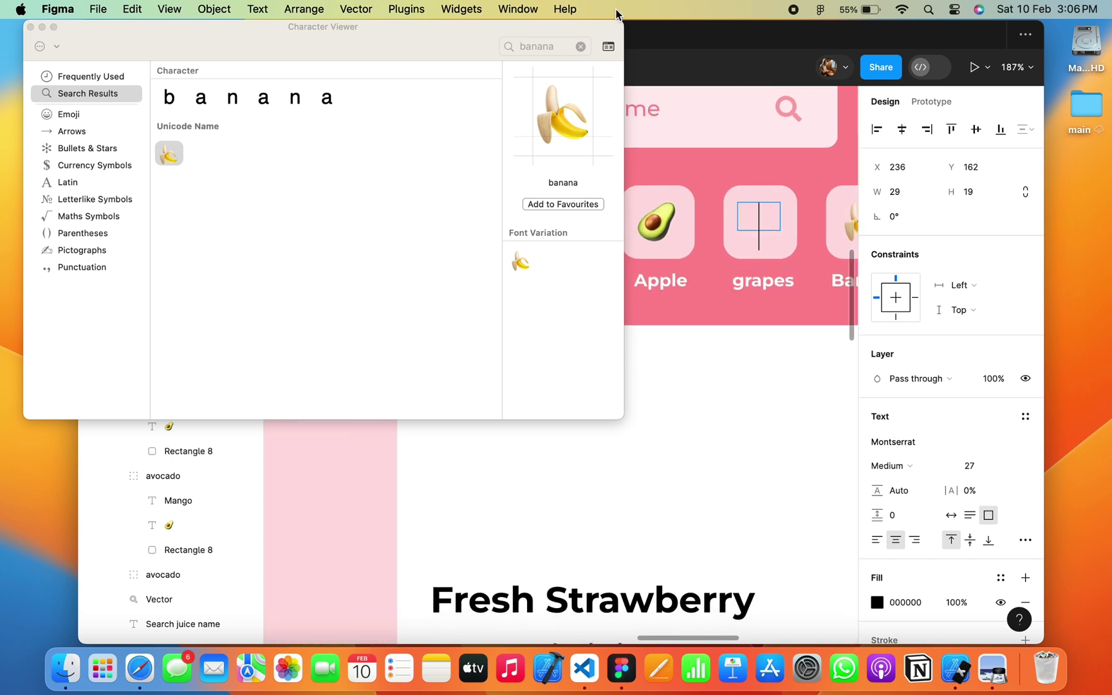
left_click(528, 50)
key("BackSpace")
type("grap")
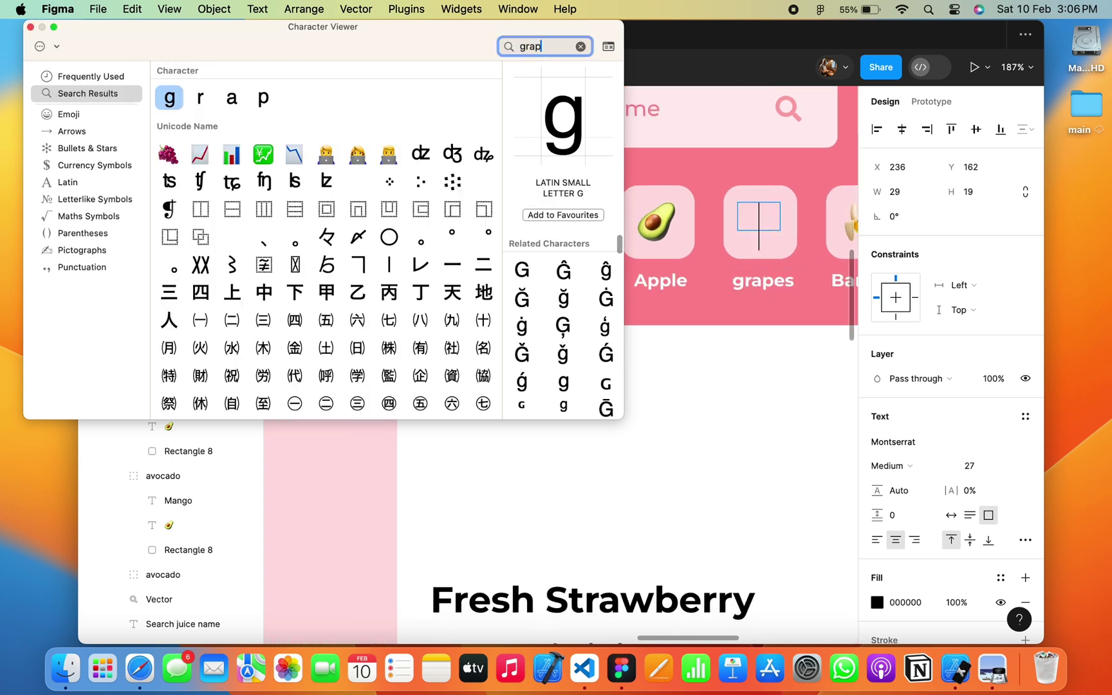
type("e")
key("Down")
key("Return")
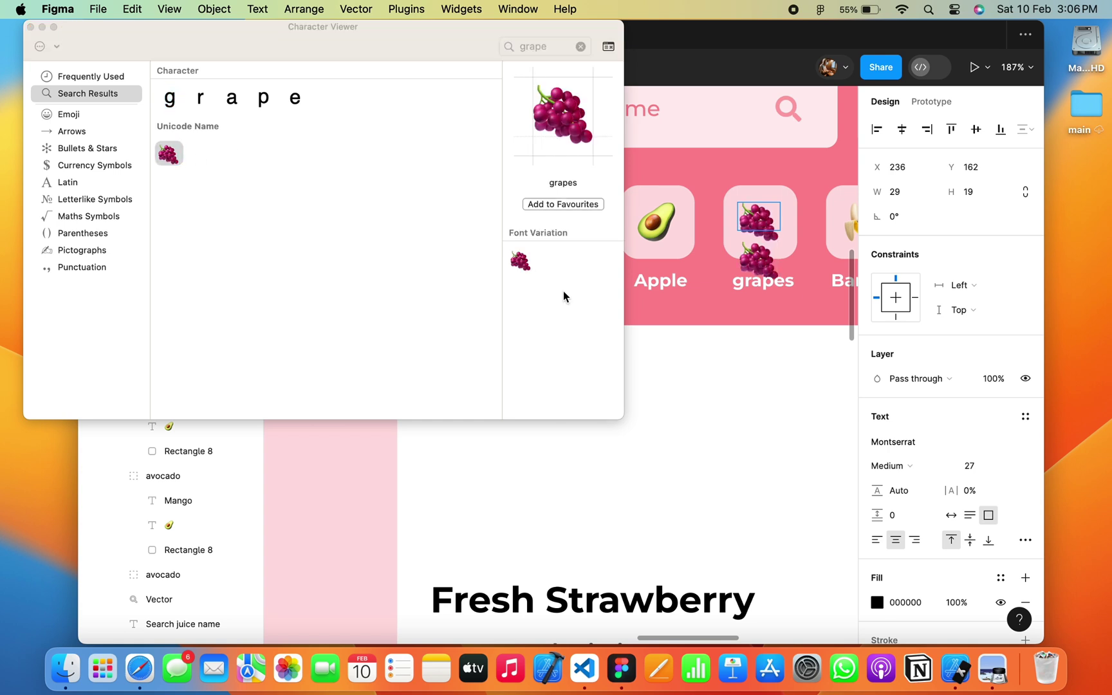
Swap the Apple tile's avocado emoji for a red apple emoji.
key("BackSpace")
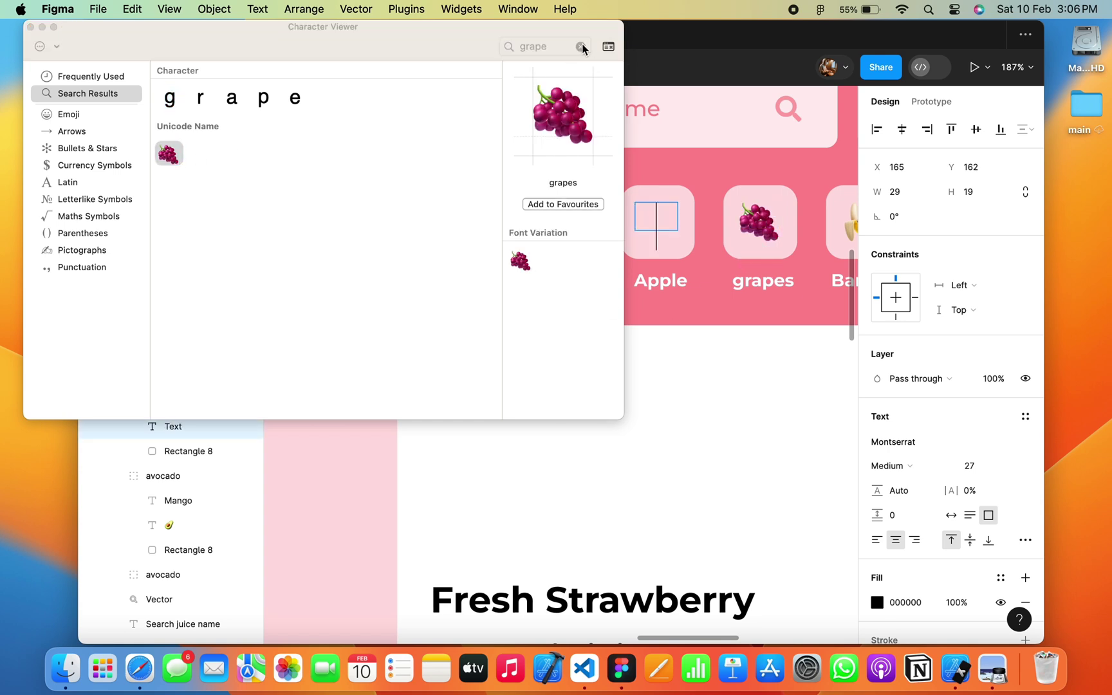
left_click(581, 46)
type("le")
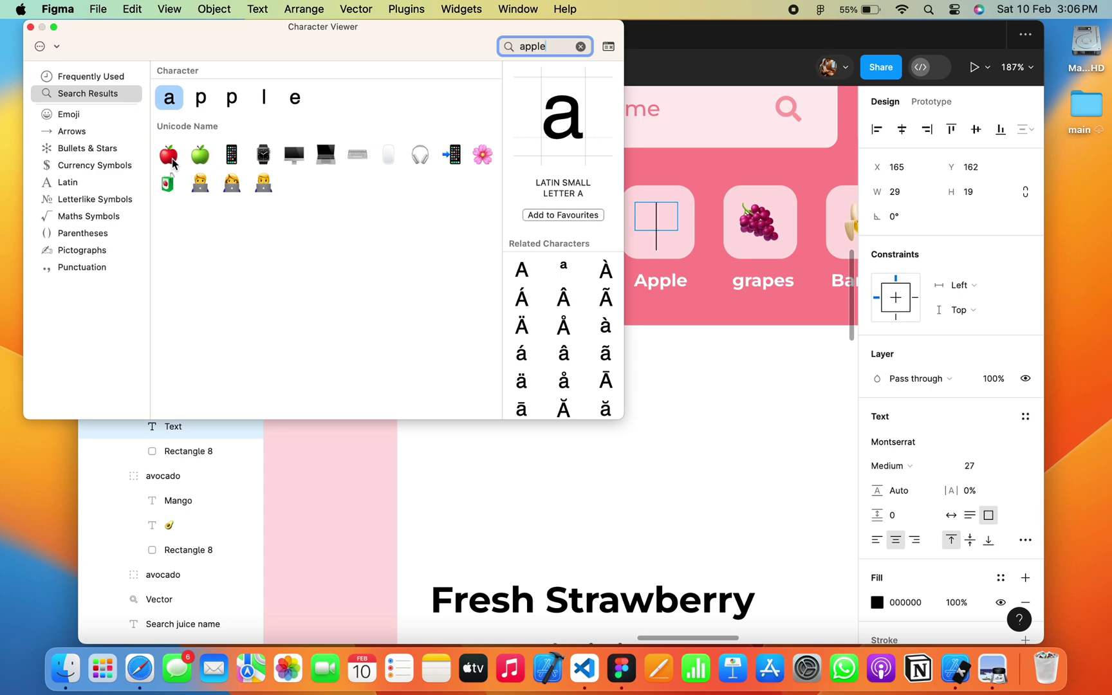
double_click(173, 160)
Put a mango emoji in the Mango tile and close the emoji picker.
key("super+z")
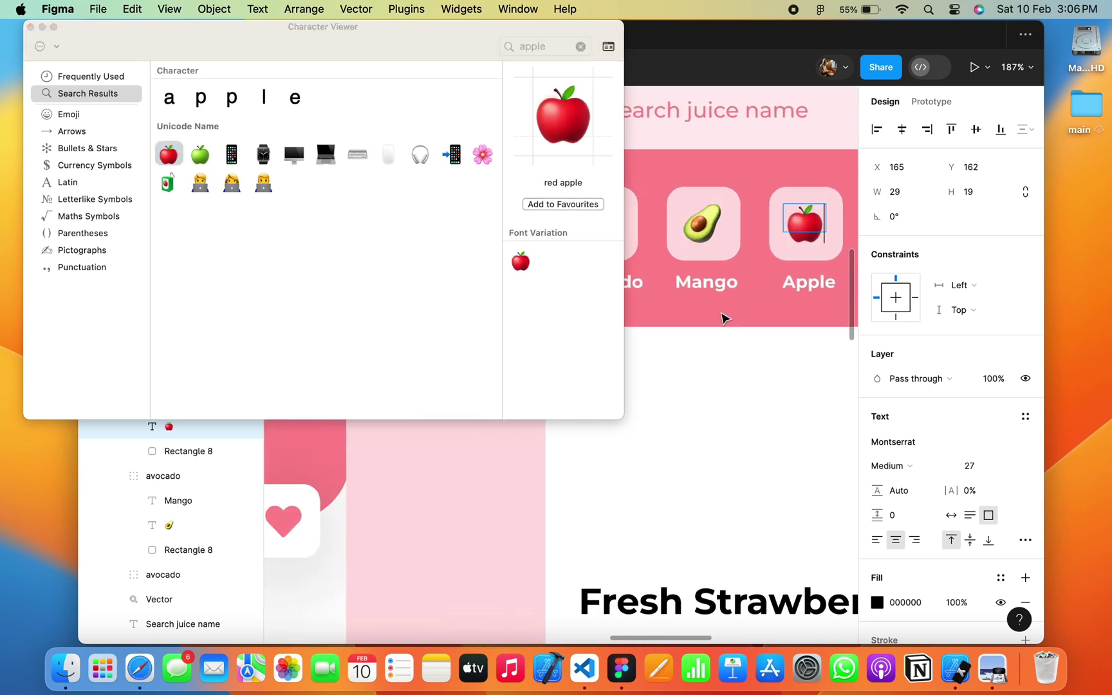
left_click(580, 46)
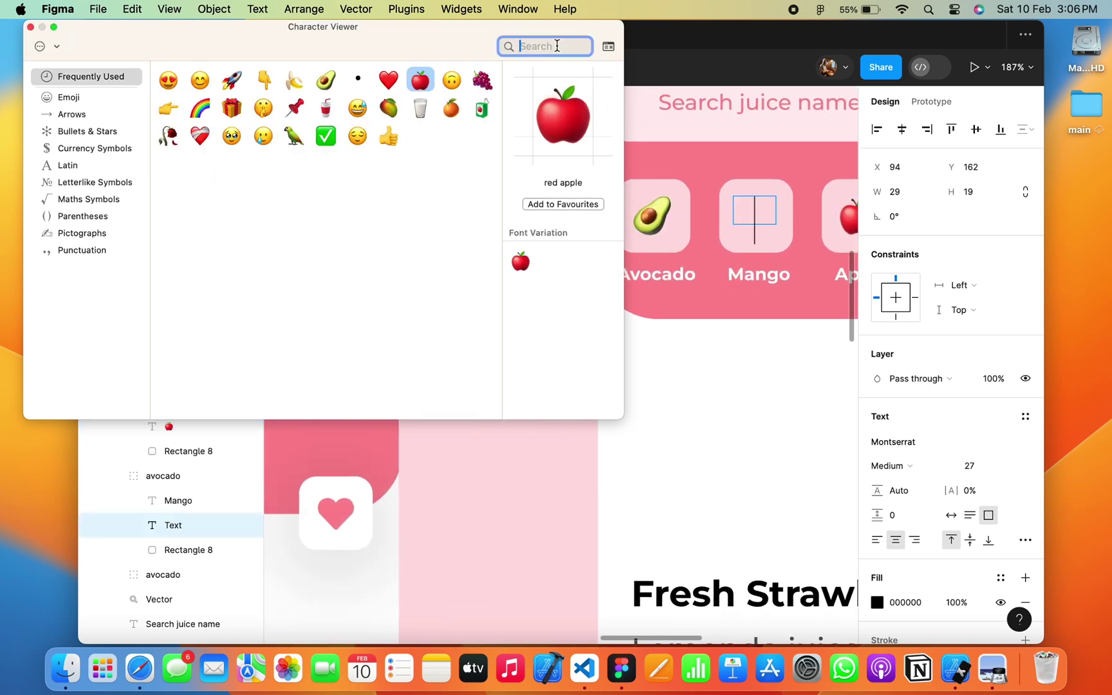
type("mang")
double_click(168, 155)
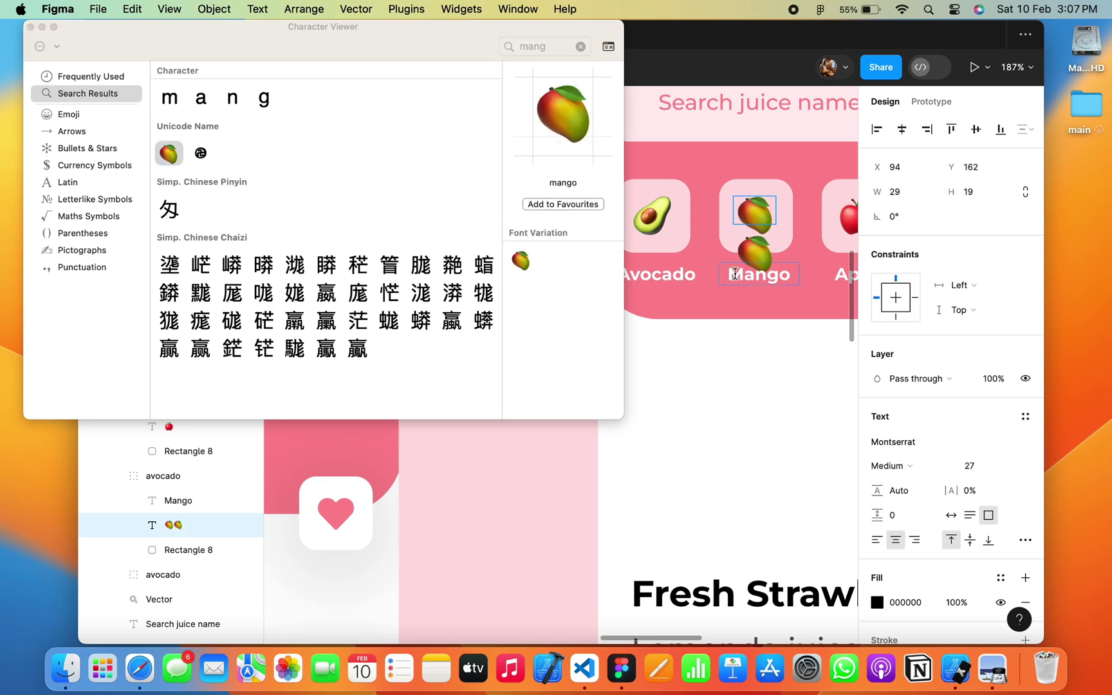
left_click(30, 26)
scroll(687, 390, "down", 5)
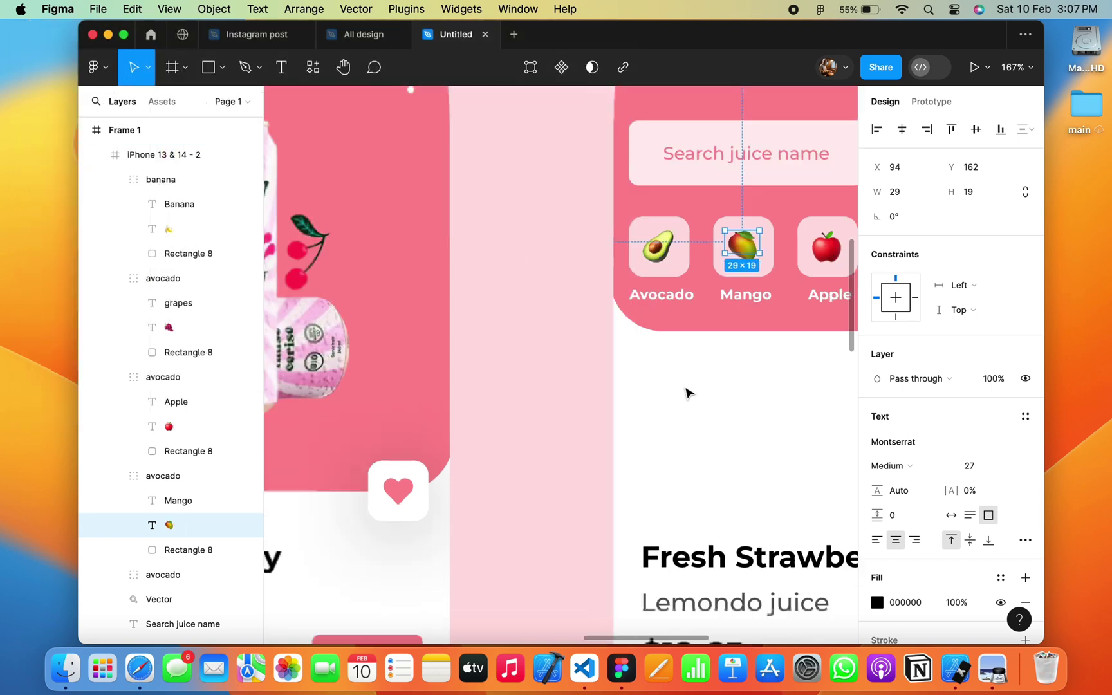
scroll(687, 389, "down", 5)
Collapse the tile groups and rename them grap, apple and mango.
left_click(757, 328)
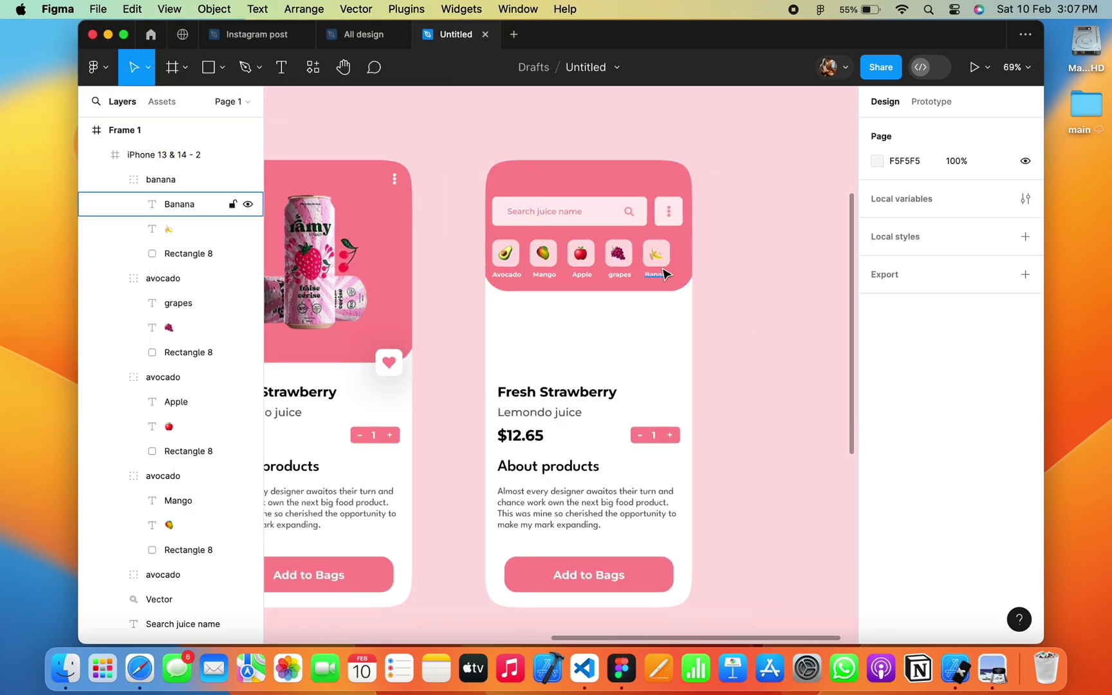
left_click(114, 179)
left_click(114, 204)
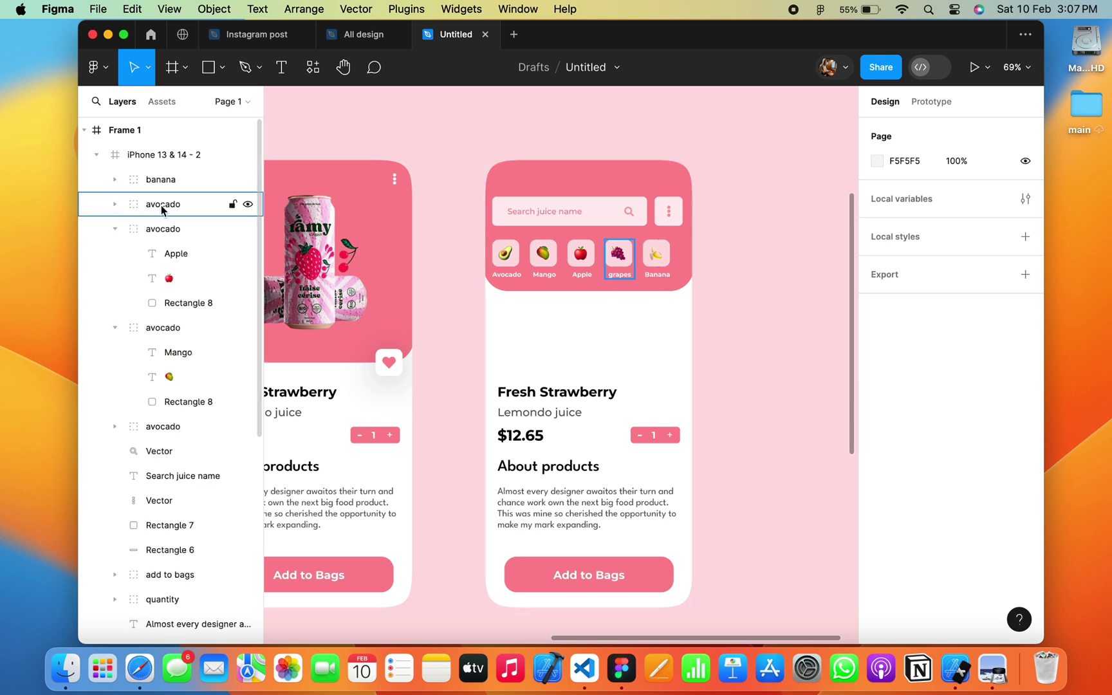
left_click(164, 206)
type("grap")
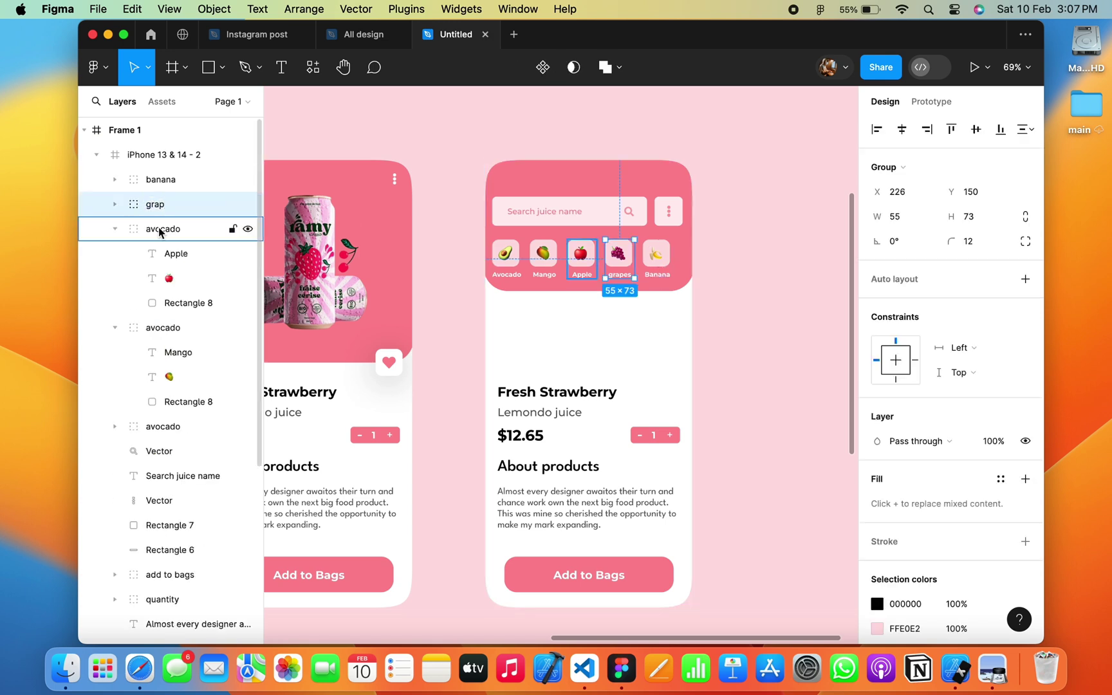
left_click(110, 230)
double_click(161, 231)
type("app")
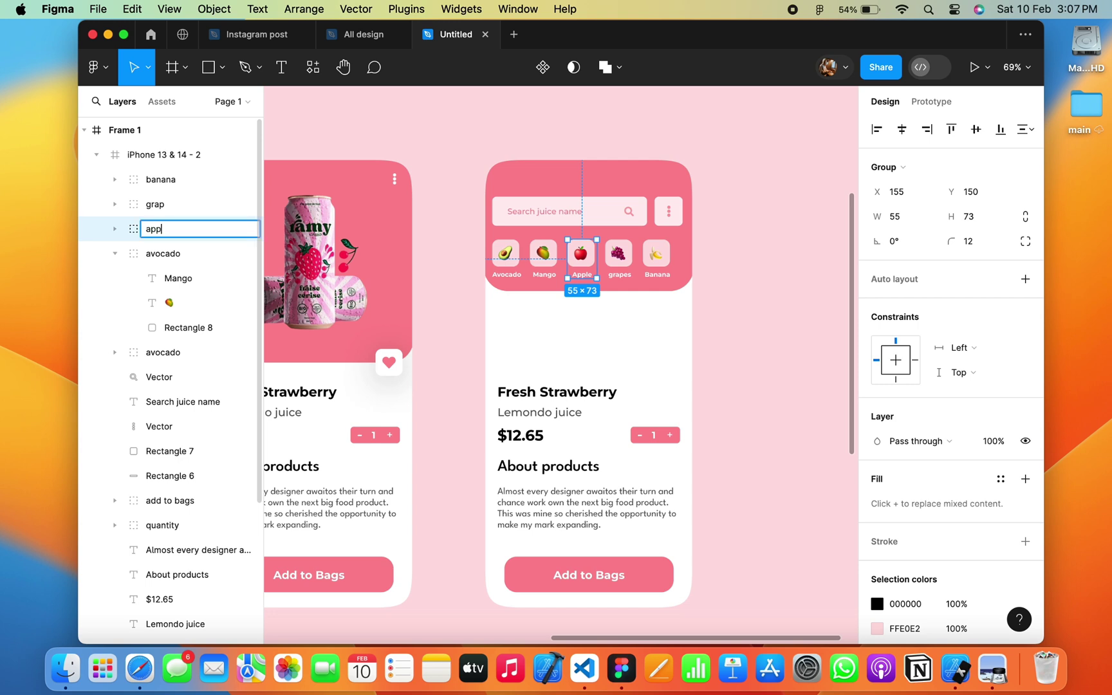
type("le")
key("Return")
left_click(115, 253)
double_click(162, 253)
type("mango")
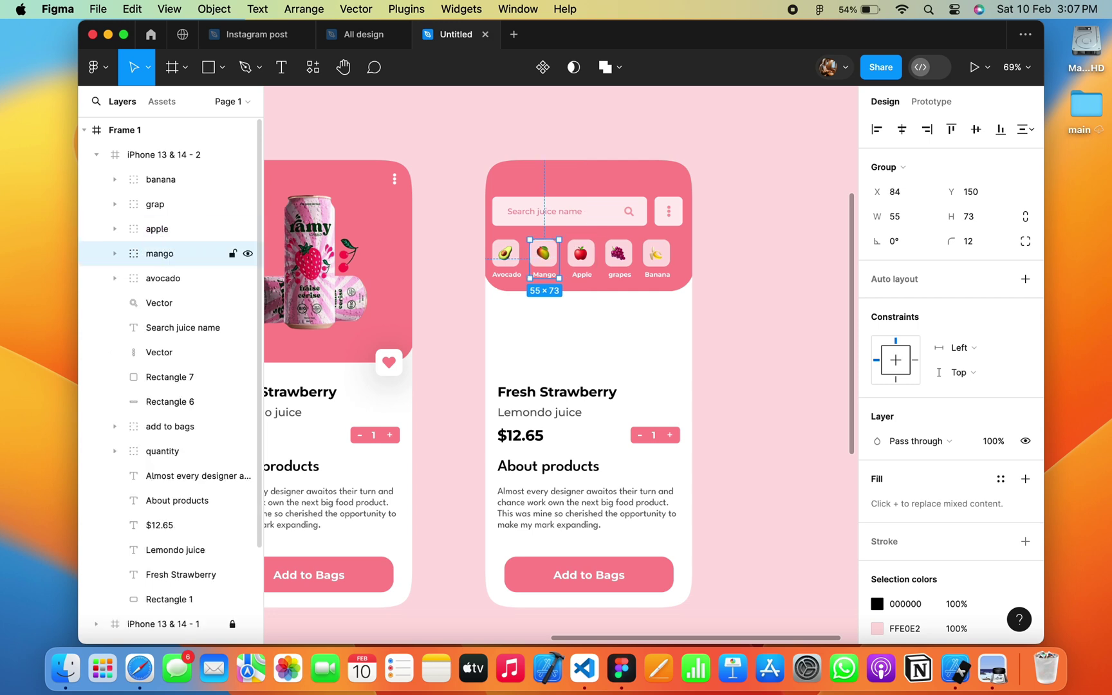
Select all five fruit tile groups and distribute their horizontal spacing evenly.
left_click(162, 278, "shift")
left_click(166, 206, "shift")
left_click(171, 182, "shift")
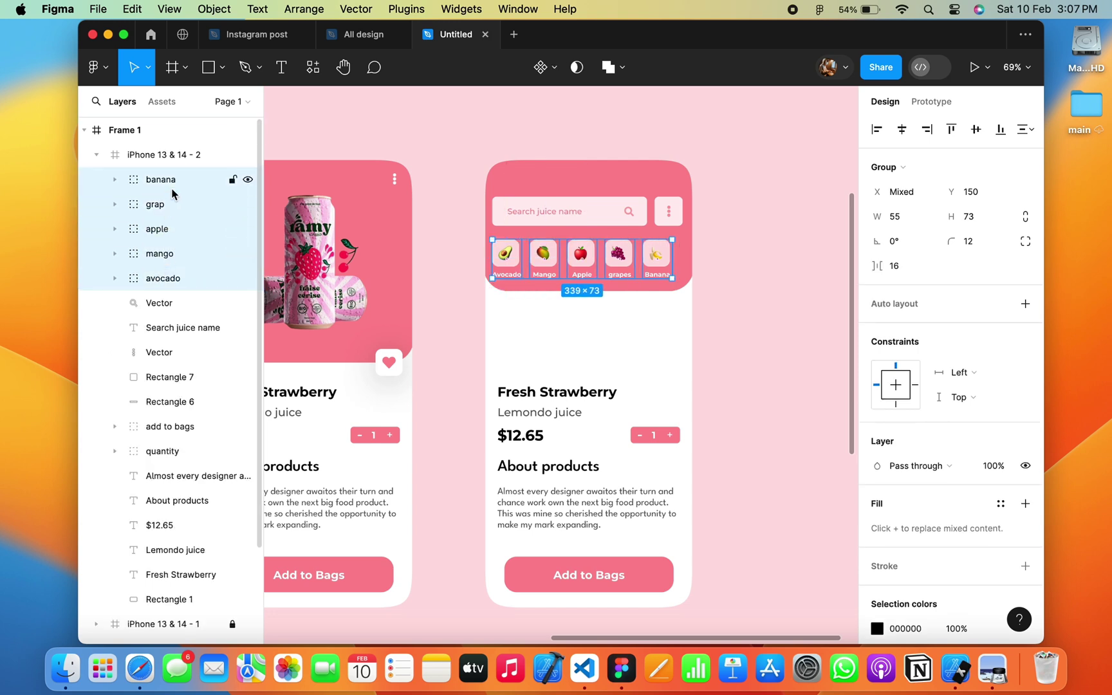
left_click(1025, 129)
left_click(901, 206)
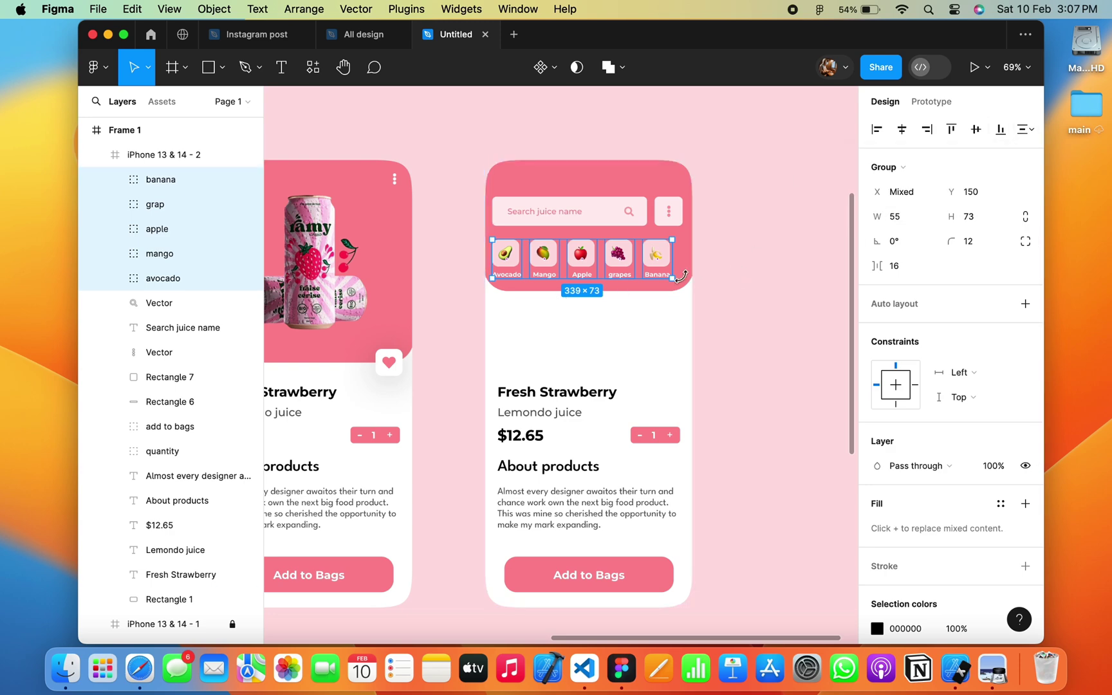
scroll(621, 260, "up", 5)
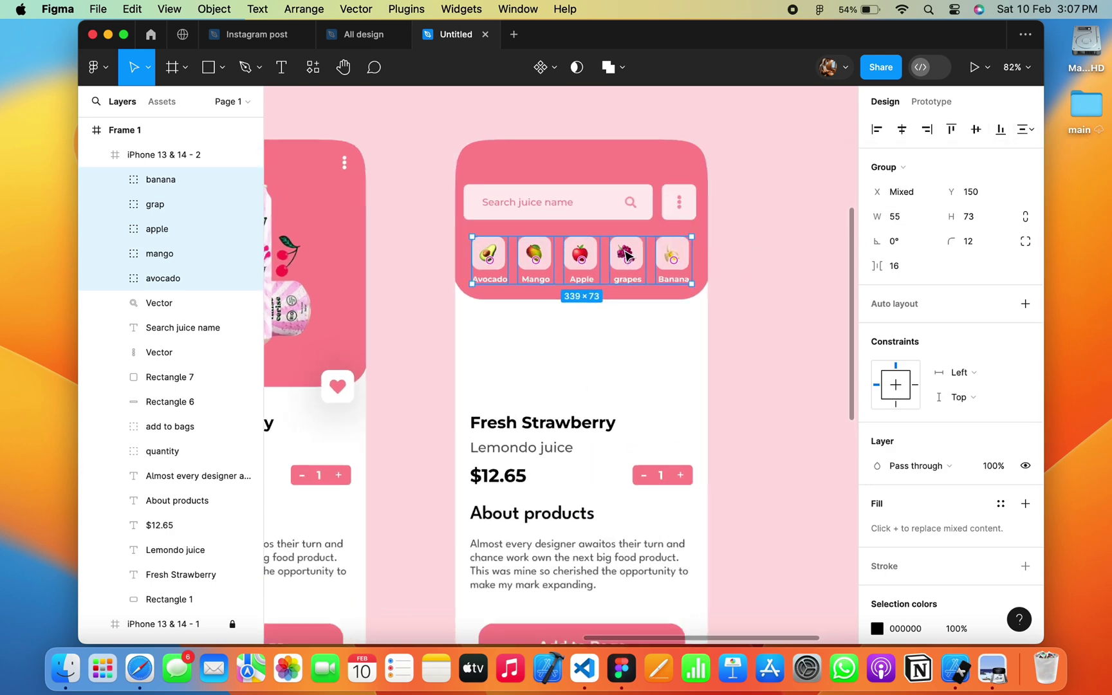
Nudge the fruit row up and wrap it in auto-layout Frame 2 with a 17 gap.
left_click_drag(598, 251, 598, 249)
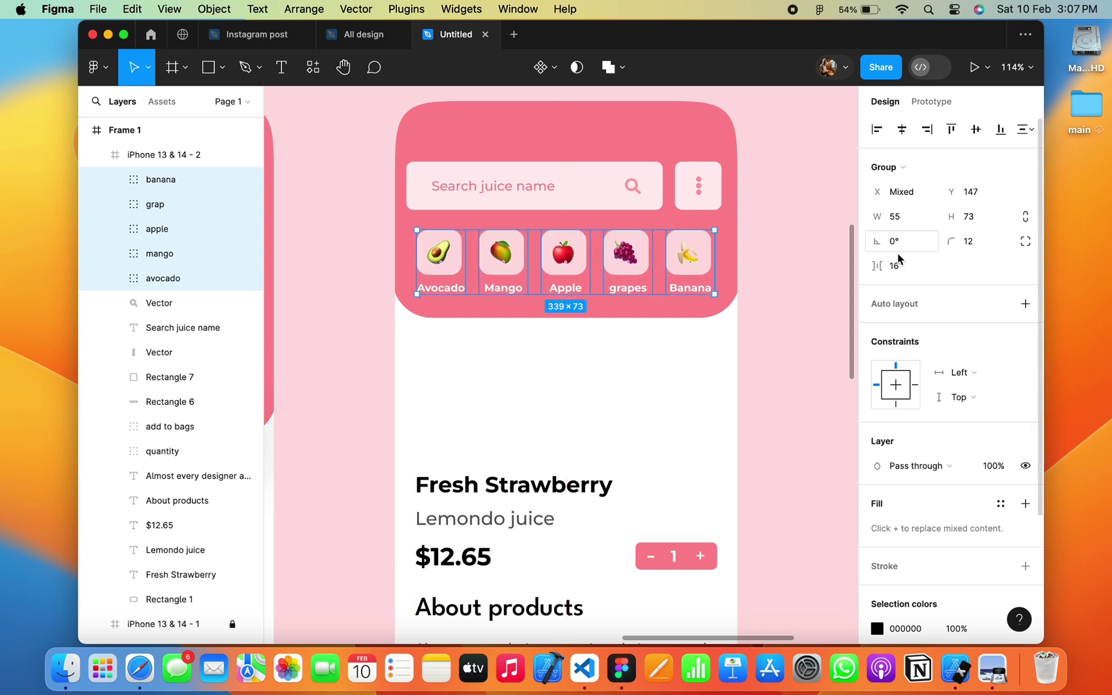
key("shift+a")
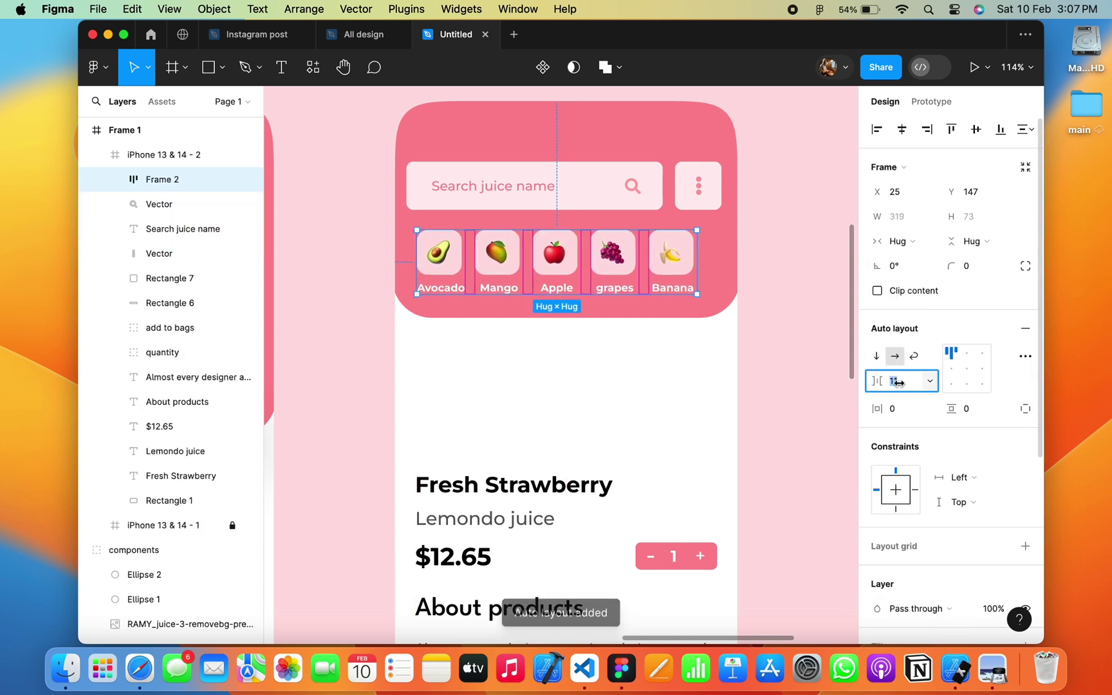
left_click_drag(899, 386, 899, 382)
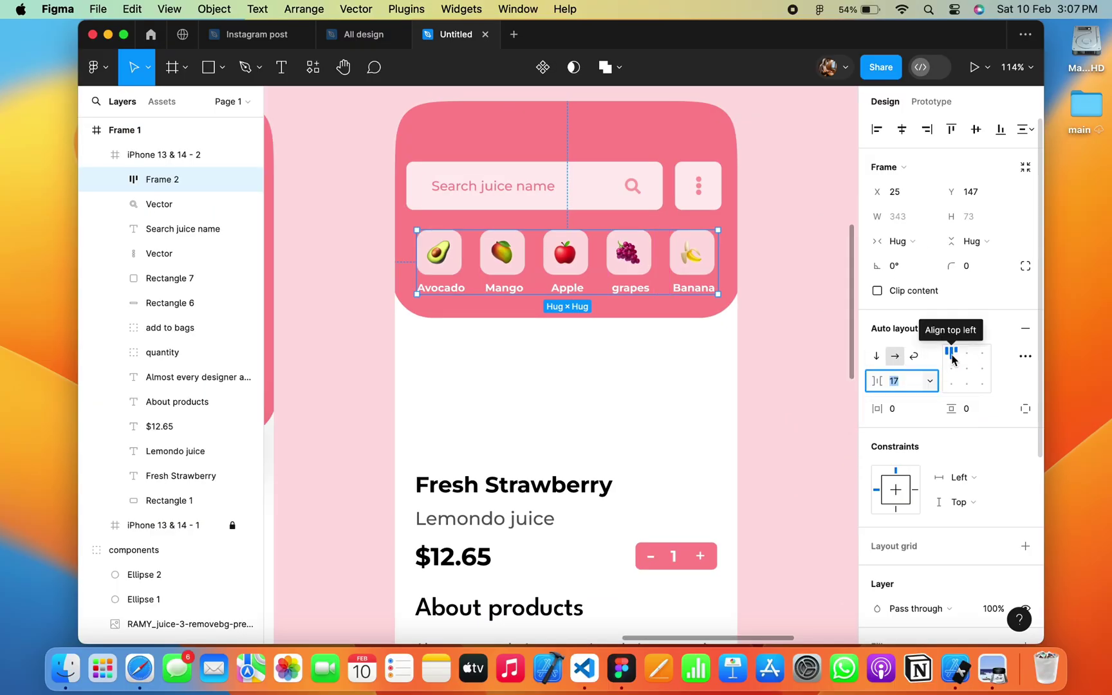
left_click(753, 289)
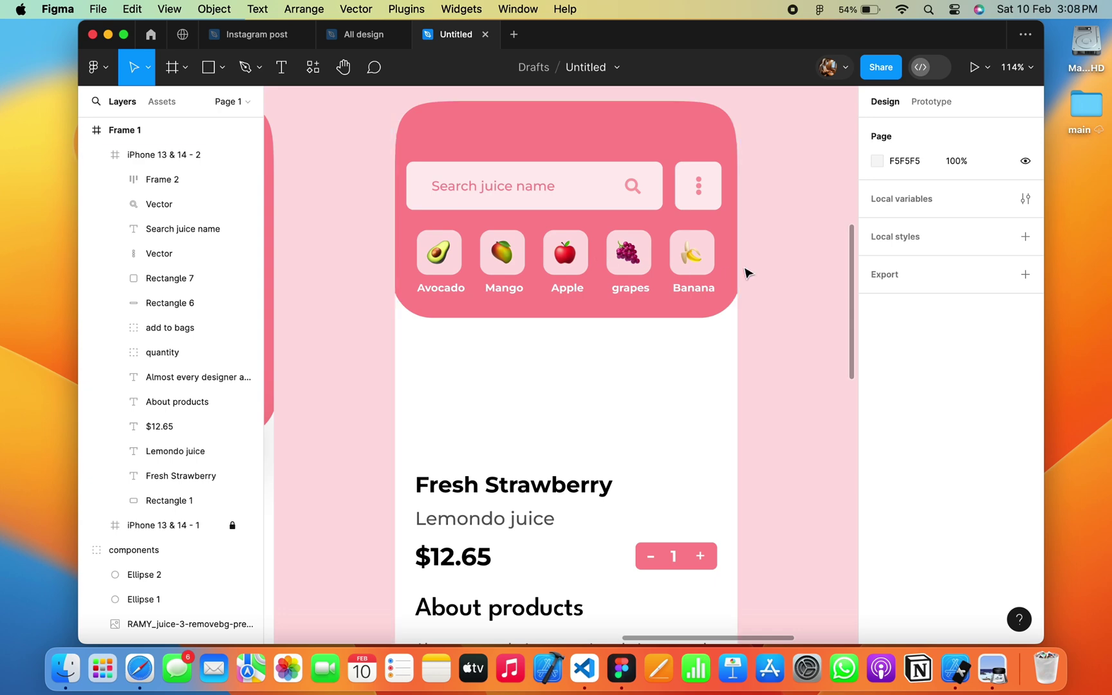
Group the search bar background, search icon and 'Search juice' text as a search bar group.
left_click(574, 193)
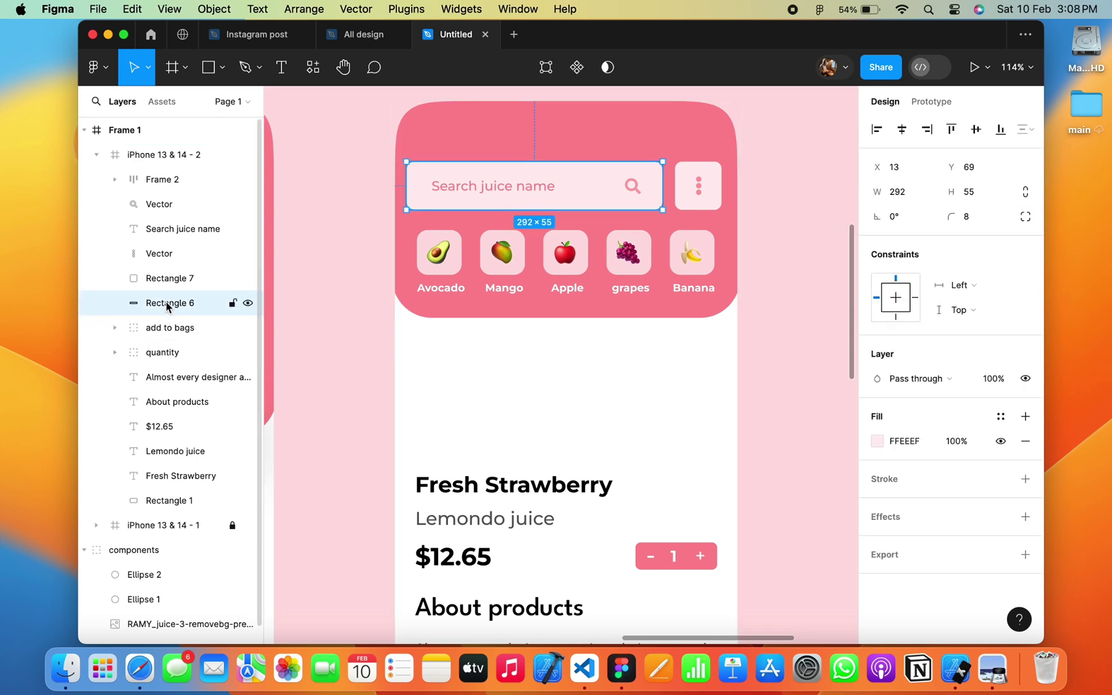
left_click(163, 202, "shift")
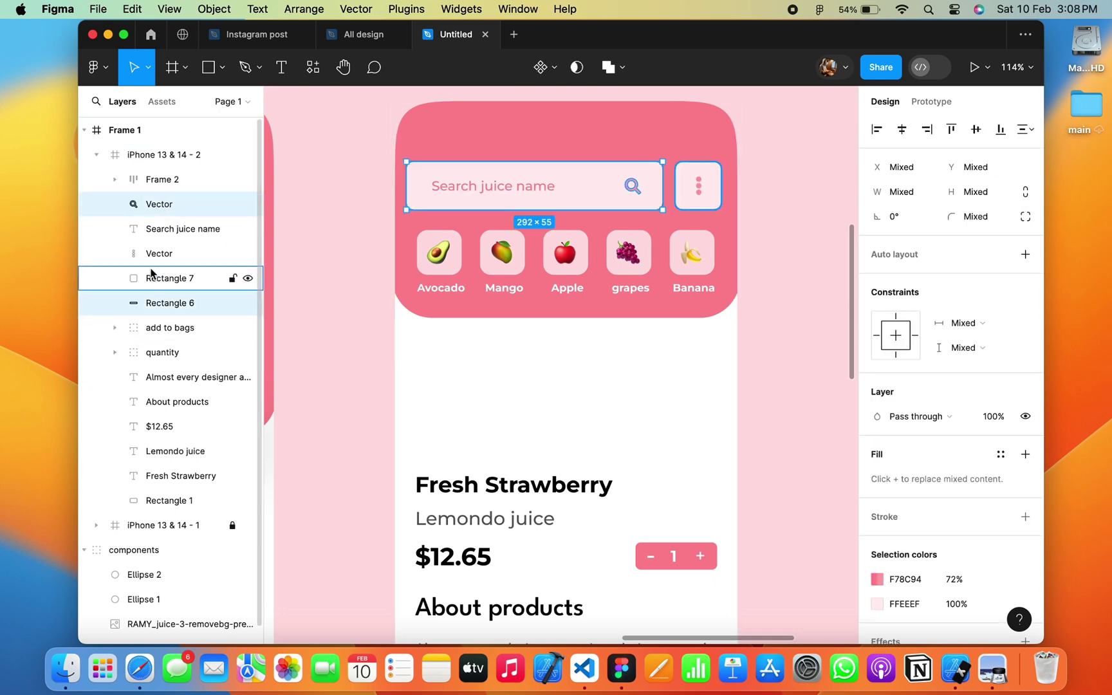
left_click(175, 219, "shift")
key("super+g")
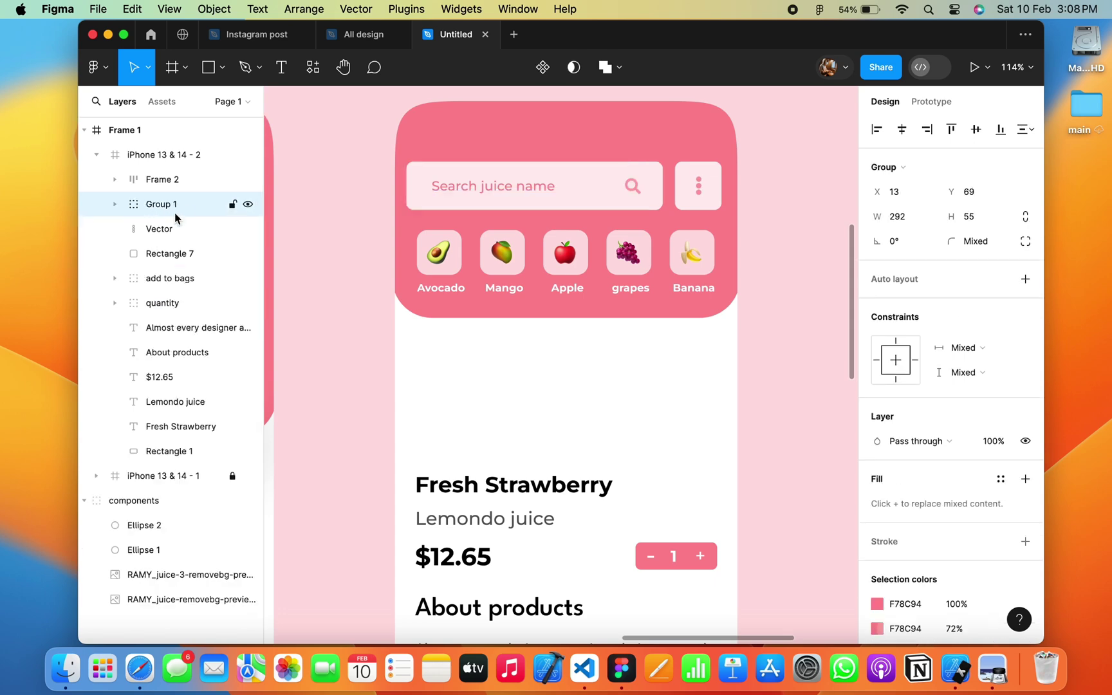
double_click(166, 204)
type("search bar")
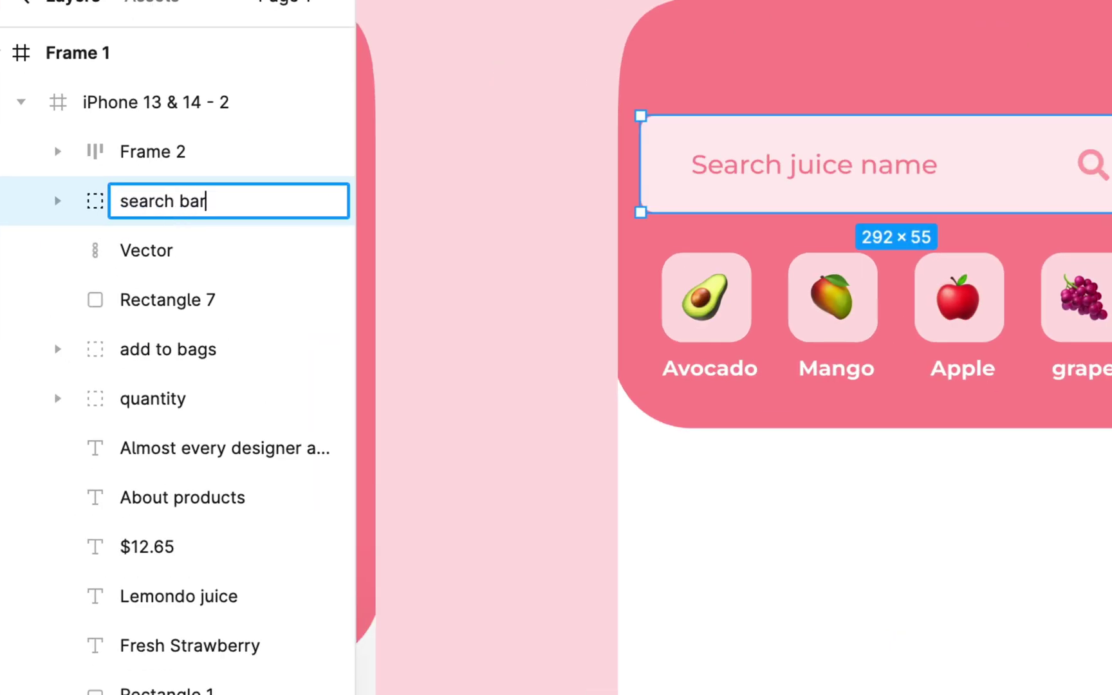
key("Return")
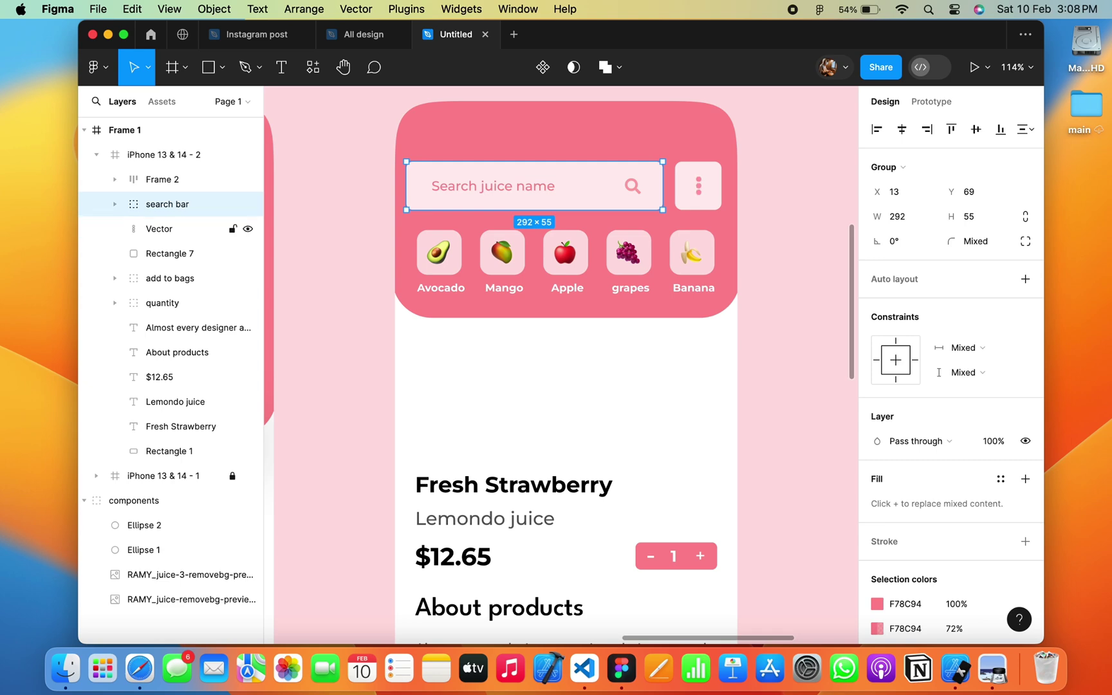
Group the menu button background and its dots into a named menu icon group.
left_click(169, 254)
left_click(159, 228, "shift")
key("super+g")
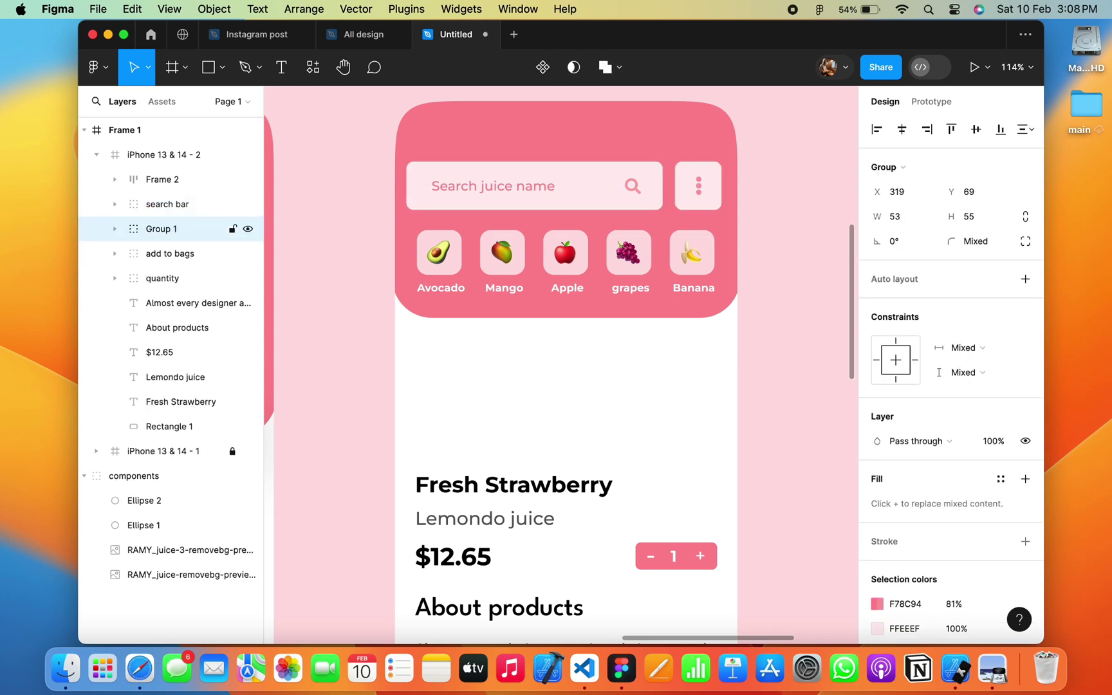
double_click(170, 229)
type("menu icon")
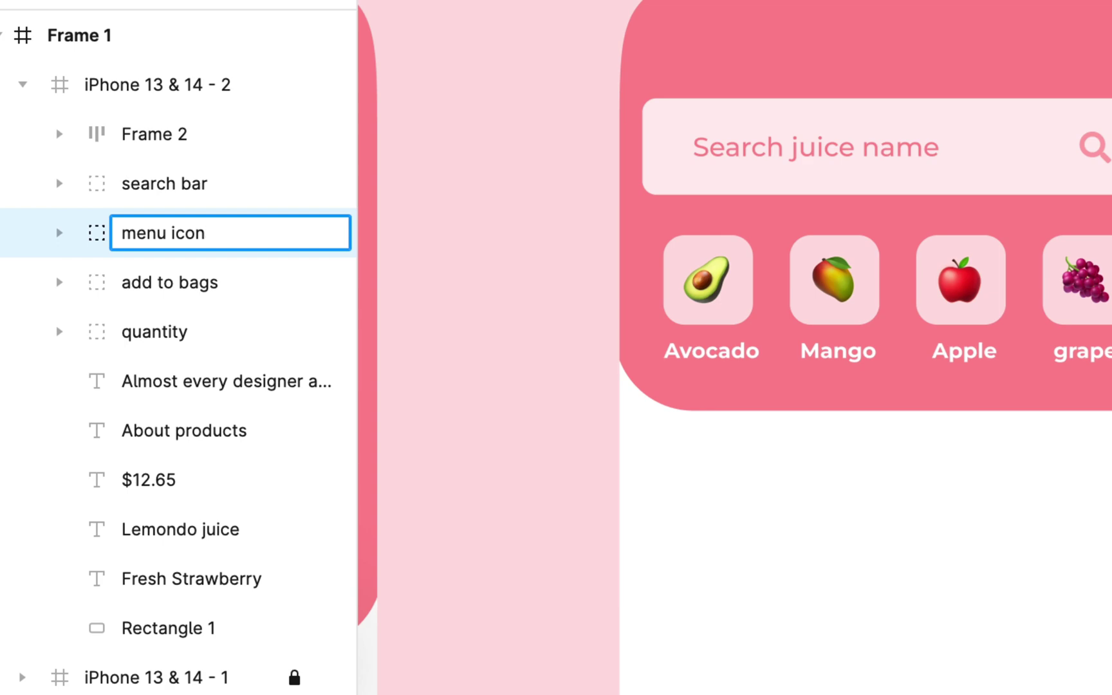
key("Return")
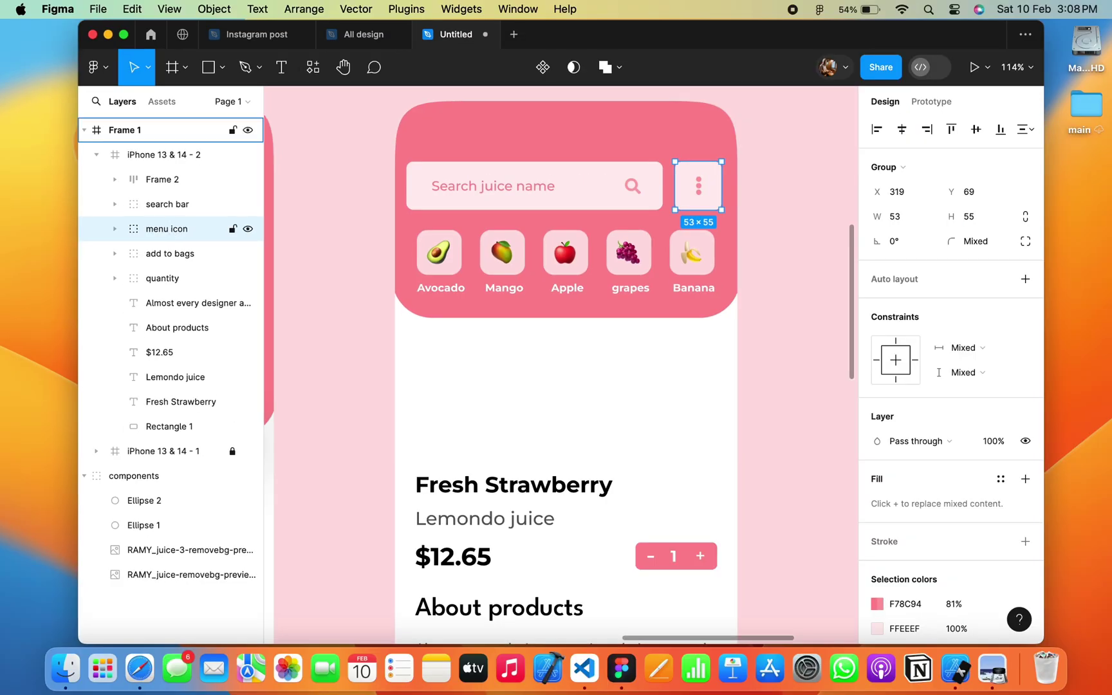
Combine the menu icon group and search bar group into one named header group.
left_click(167, 204, "shift")
key("super+g")
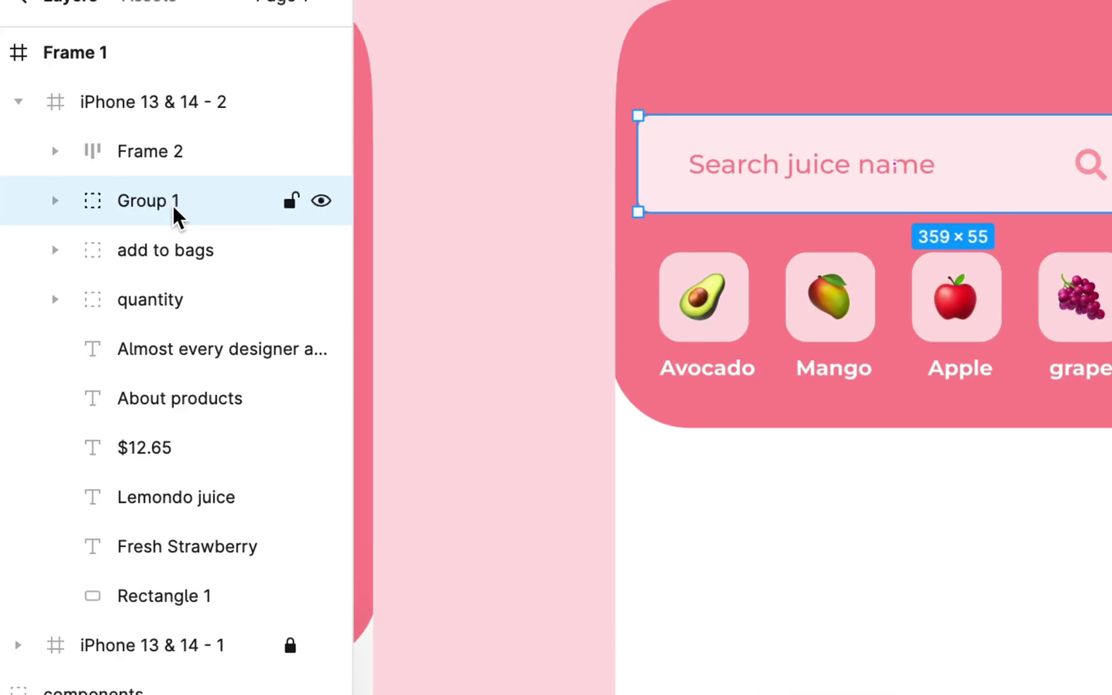
double_click(172, 205)
type("upper content")
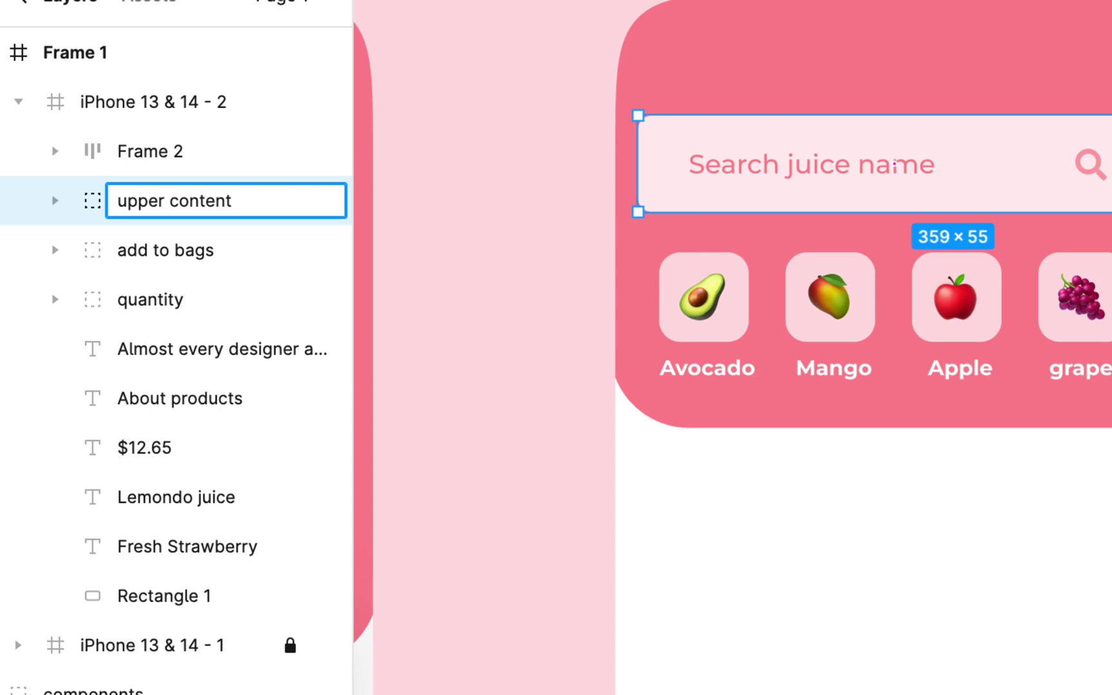
type("group")
key("Return")
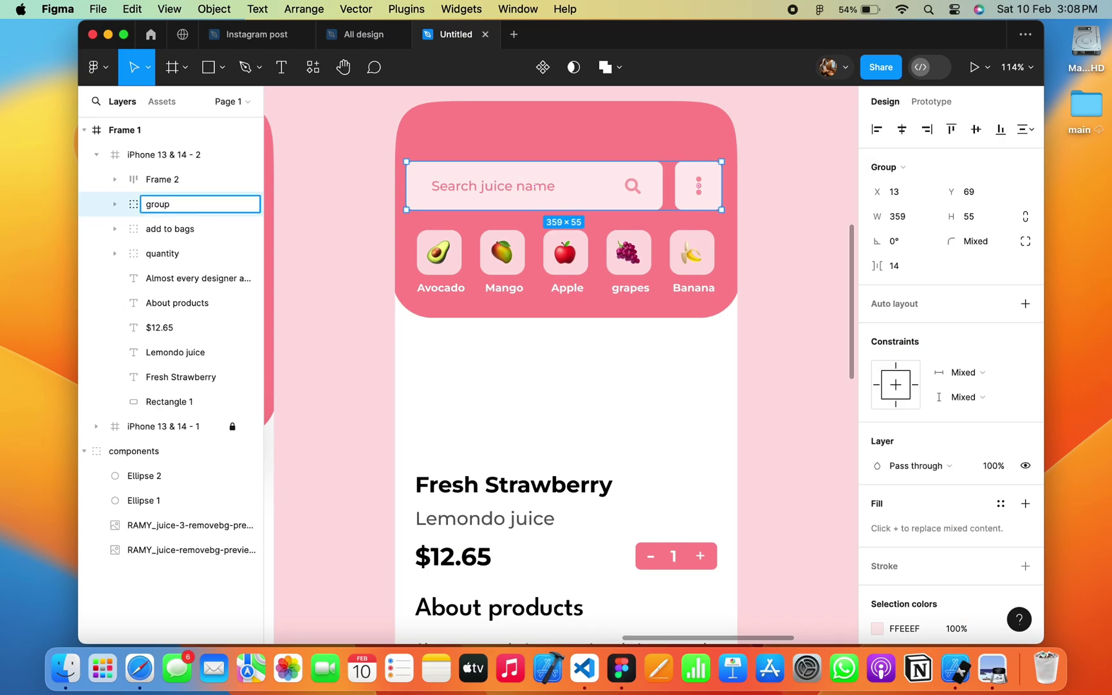
Group the fruit row, search bar group and pink header background as 'upper content'.
left_click(175, 230)
left_click(116, 253)
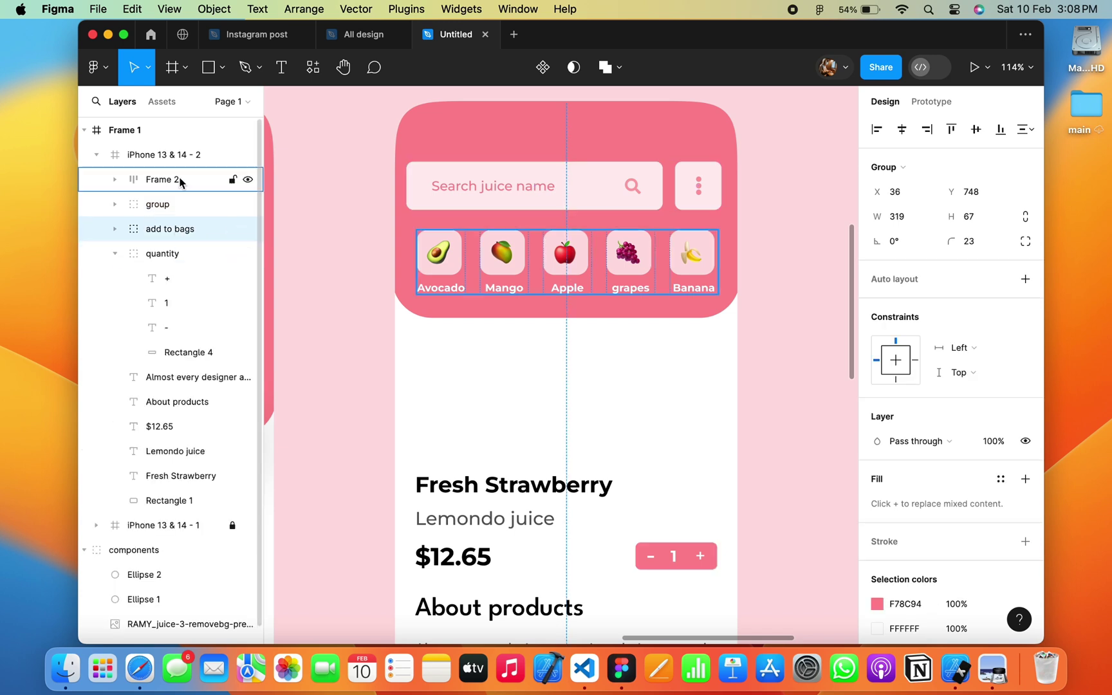
left_click(175, 180)
left_click(171, 204, "shift")
left_click(154, 500, "shift")
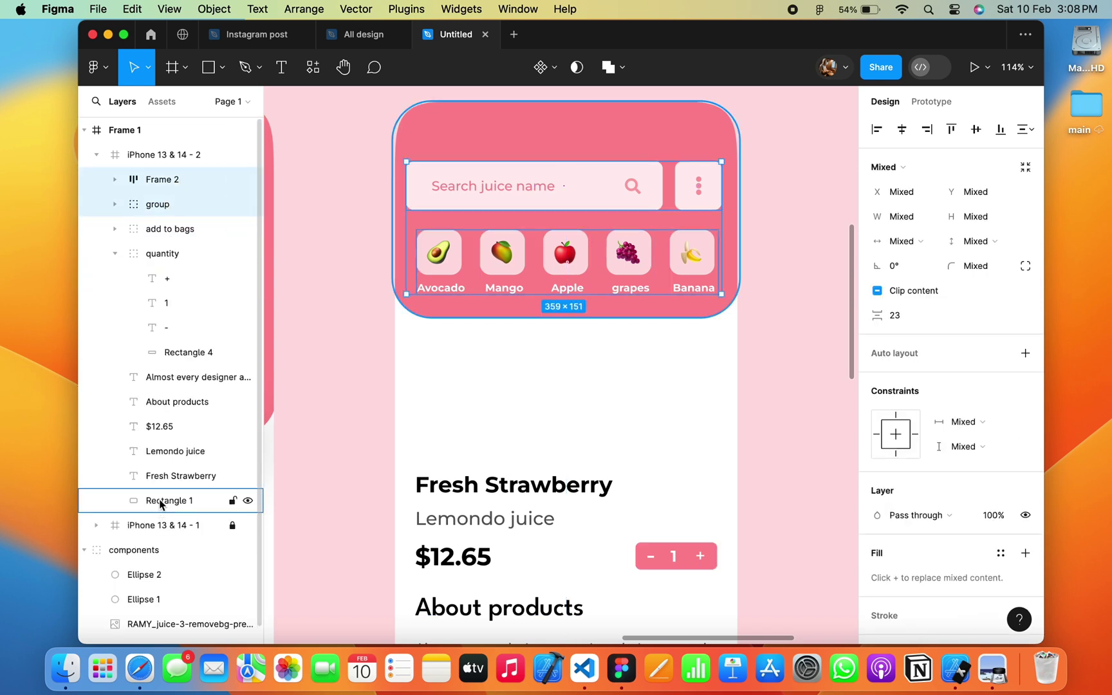
key("super+g")
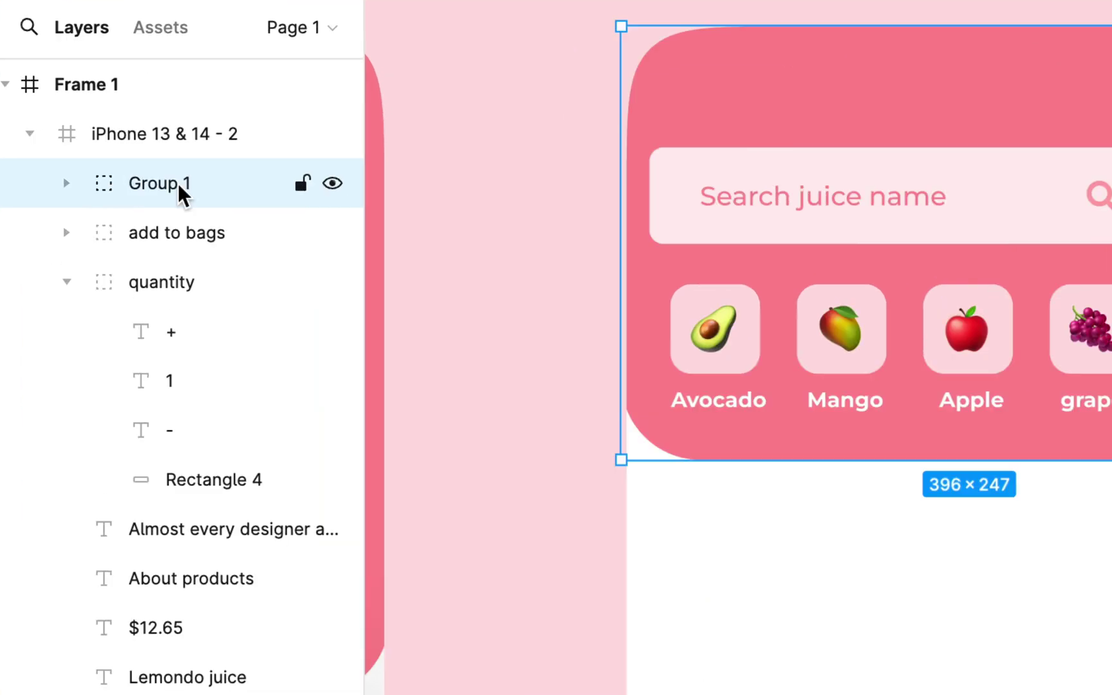
double_click(166, 179)
type("upper content")
key("Return")
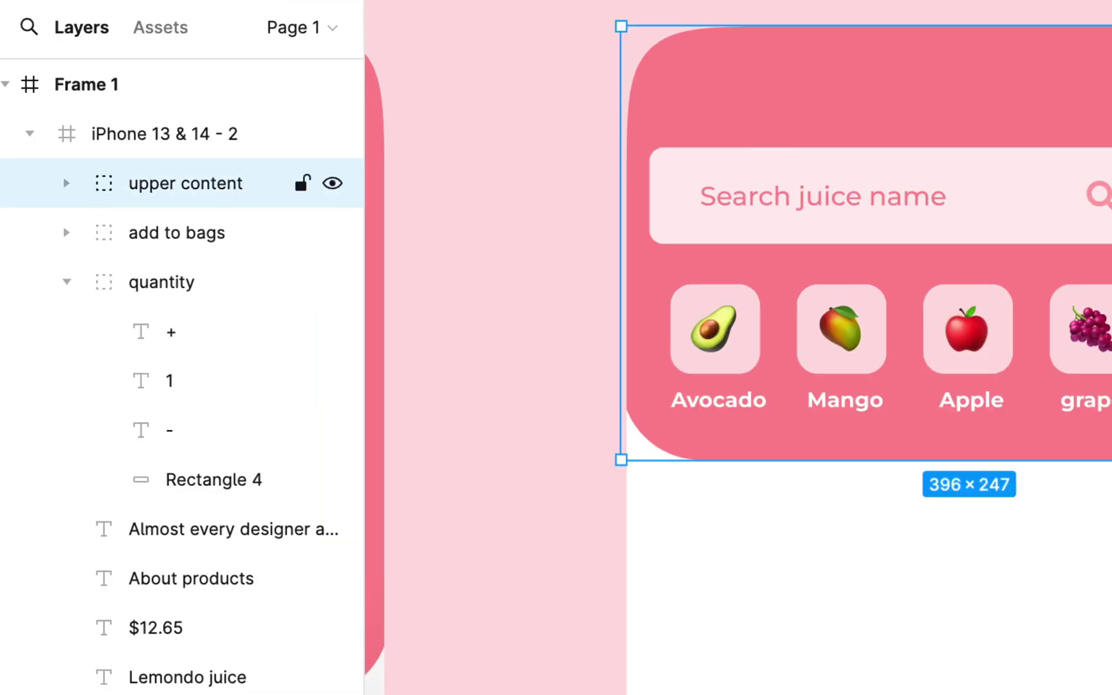
key("Escape")
scroll(560, 360, "down", 5)
scroll(560, 360, "right", 2)
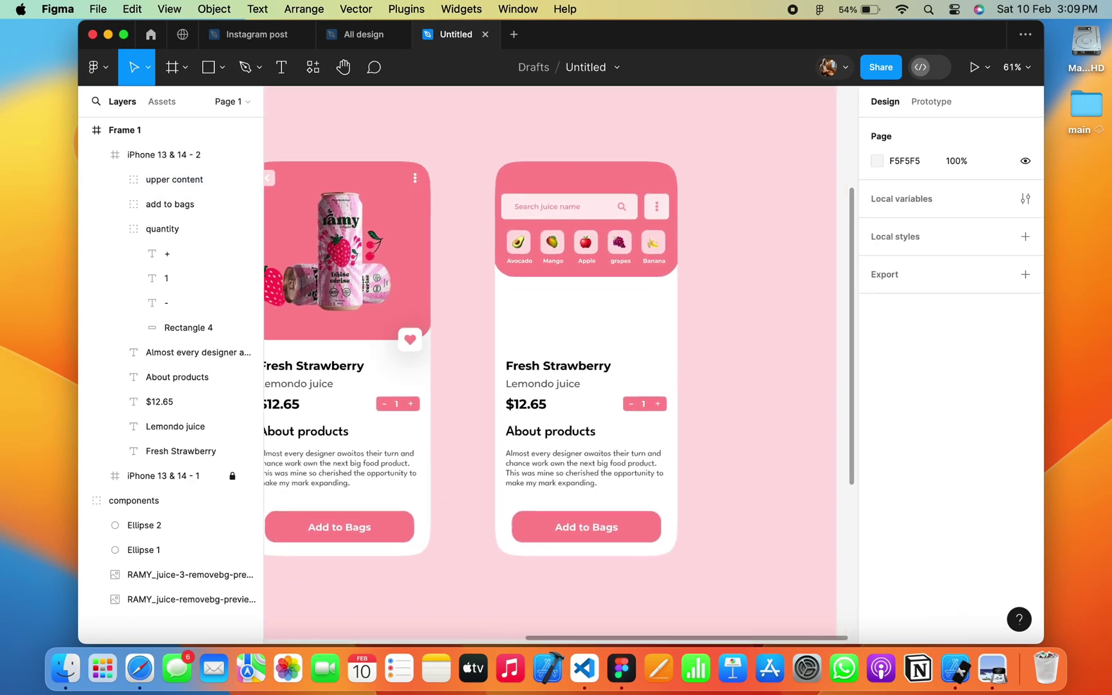
Change the second screen's header background fill to the deeper pink EC8088.
left_click(612, 172)
double_click(613, 174)
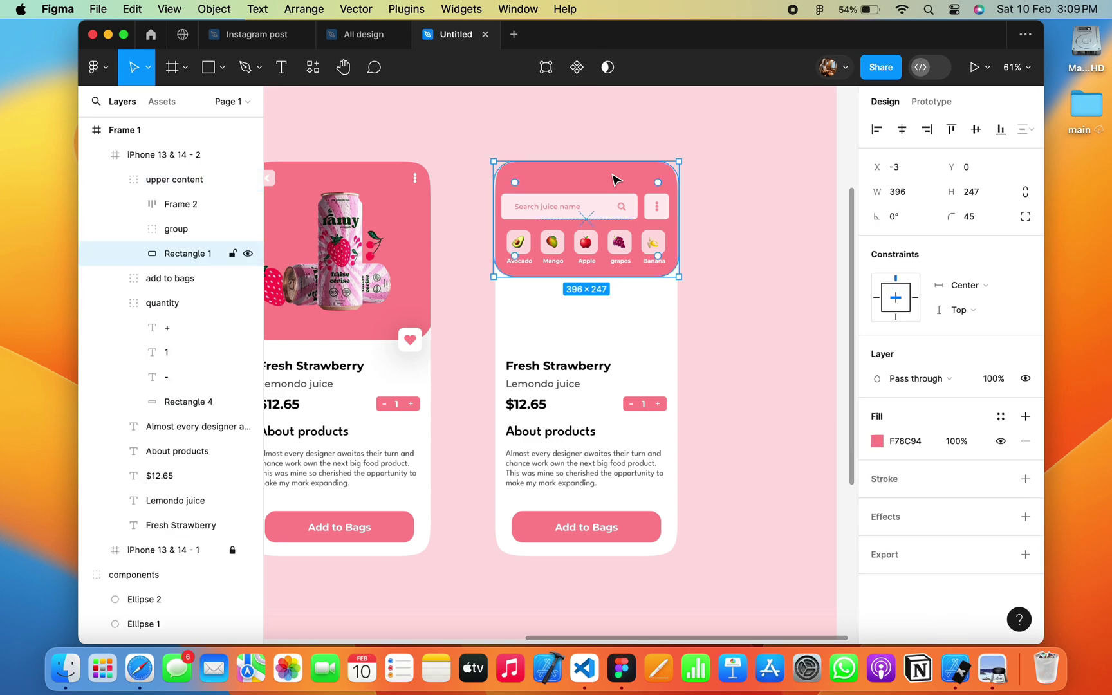
left_click(877, 441)
left_click(757, 254)
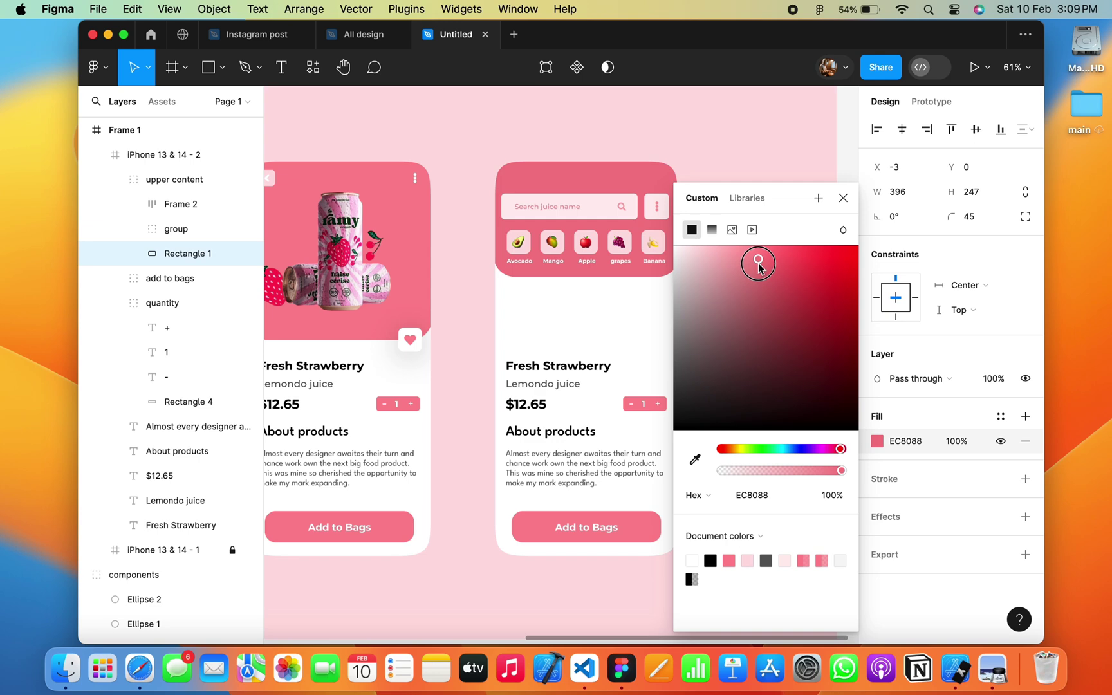
left_click(851, 193)
Shrink the quantity stepper and resize its minus, 1 and plus texts to fit.
left_click(622, 369)
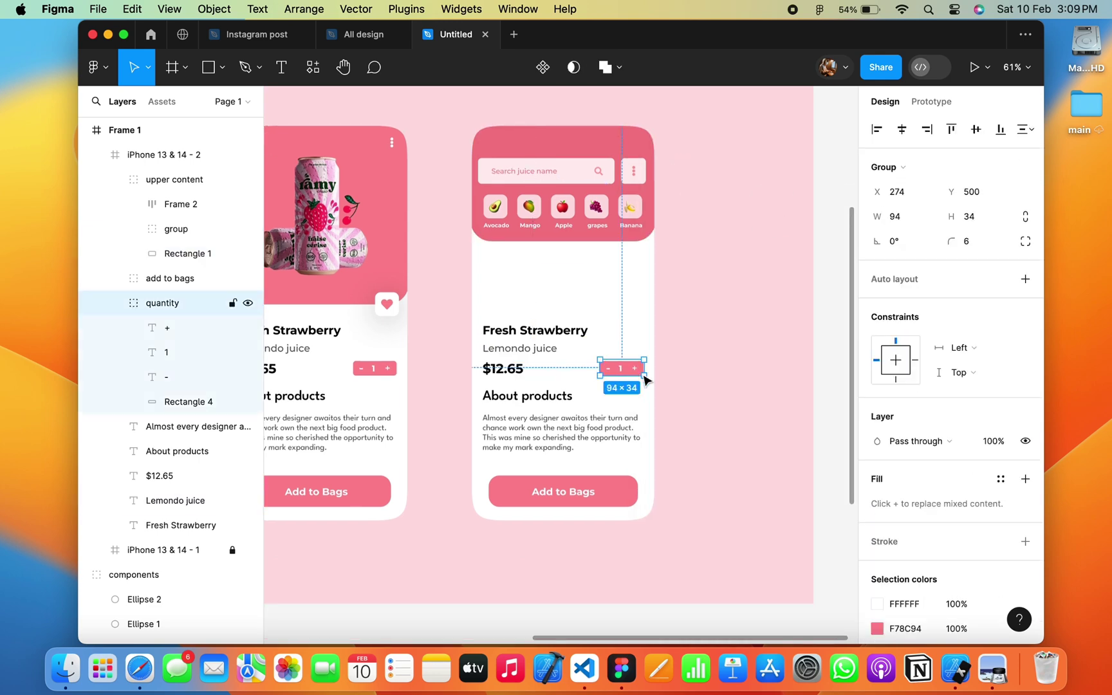
mouse_move(644, 374)
left_mouse_down()
mouse_move(568, 378)
mouse_move(581, 373)
left_mouse_up()
scroll(562, 380, "up", 5)
double_click(563, 379)
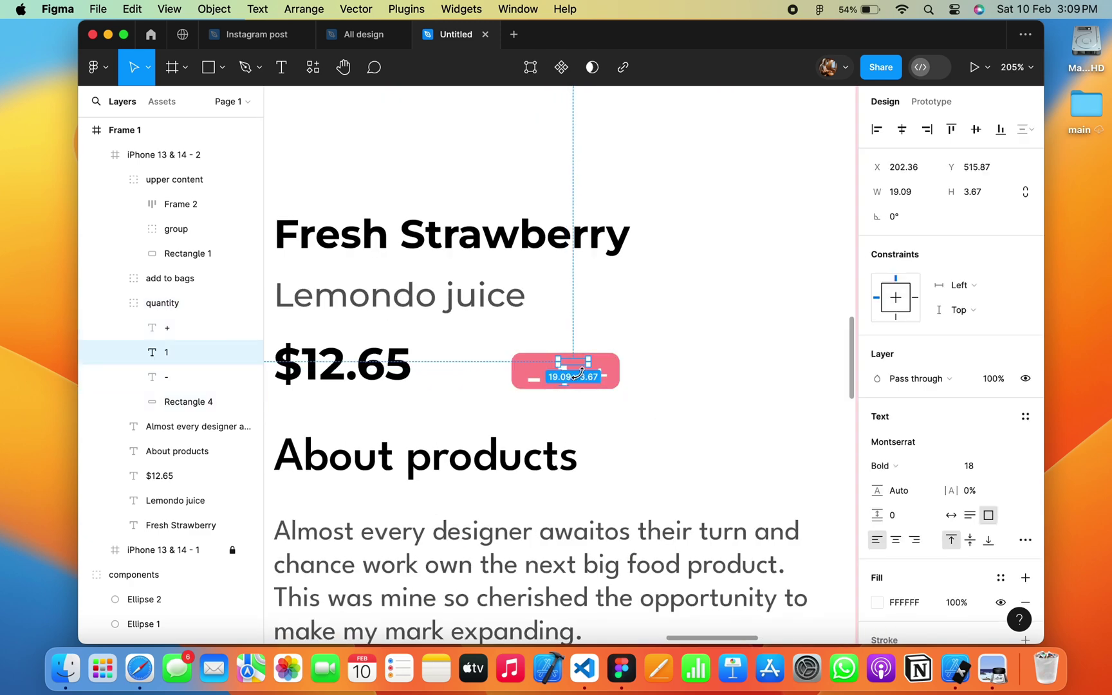
left_click(542, 386, "shift")
left_click(603, 377, "shift")
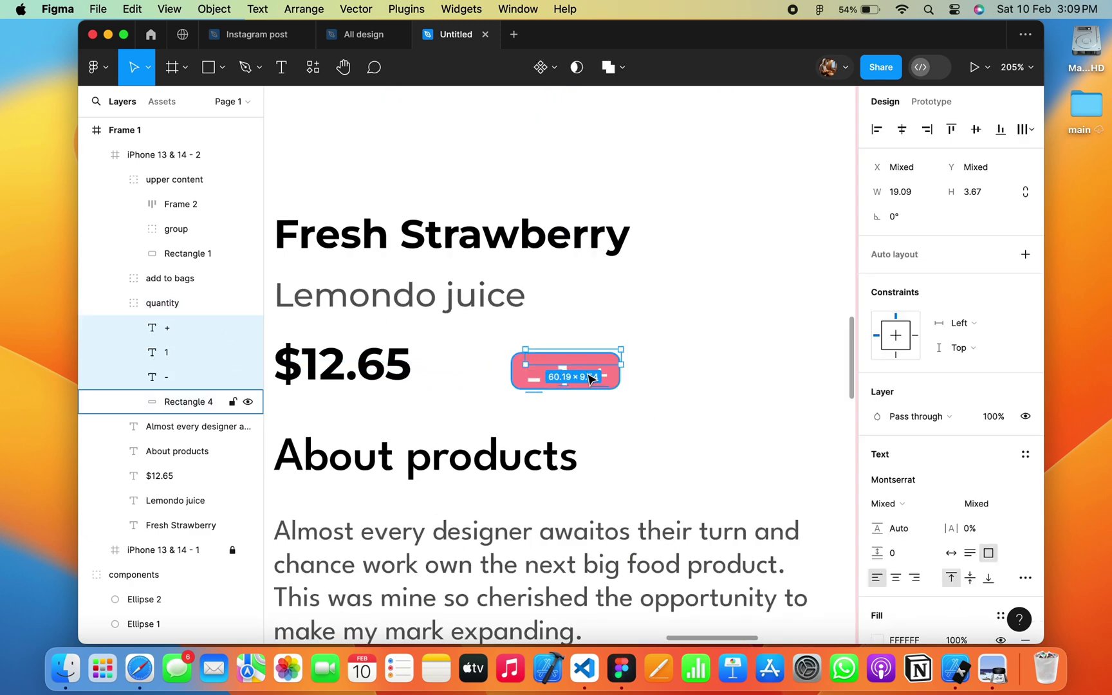
left_click_drag(600, 361, 602, 356)
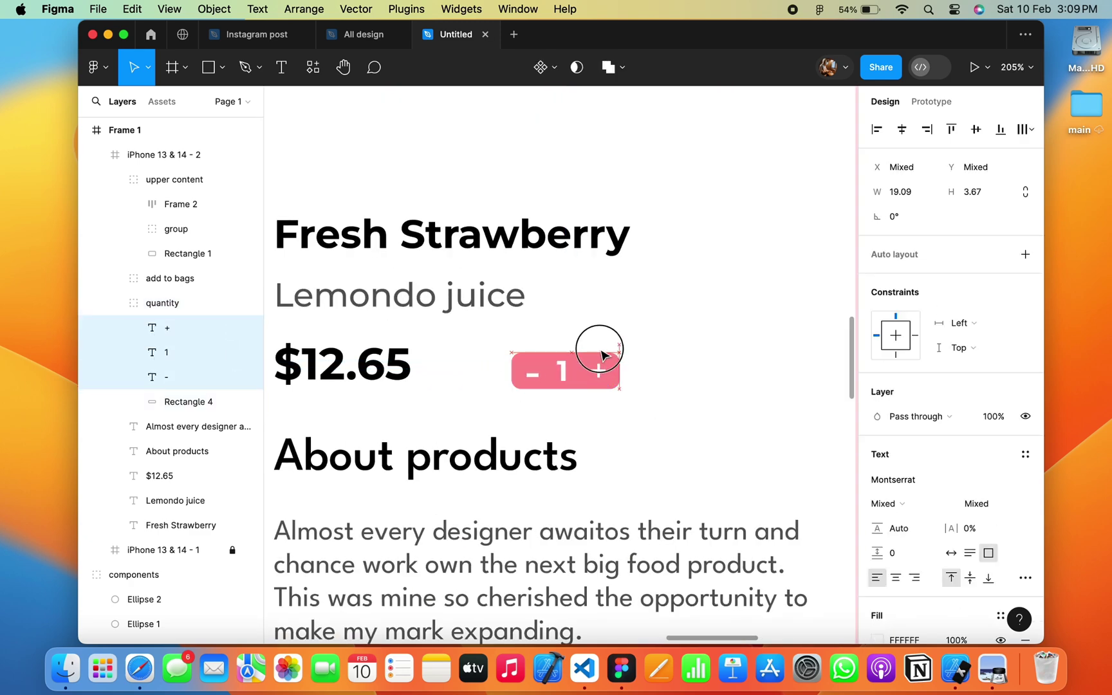
Remove the Add to Bags button from the second screen and get ready to draw a rectangle.
left_click(634, 325)
scroll(637, 321, "down", 5)
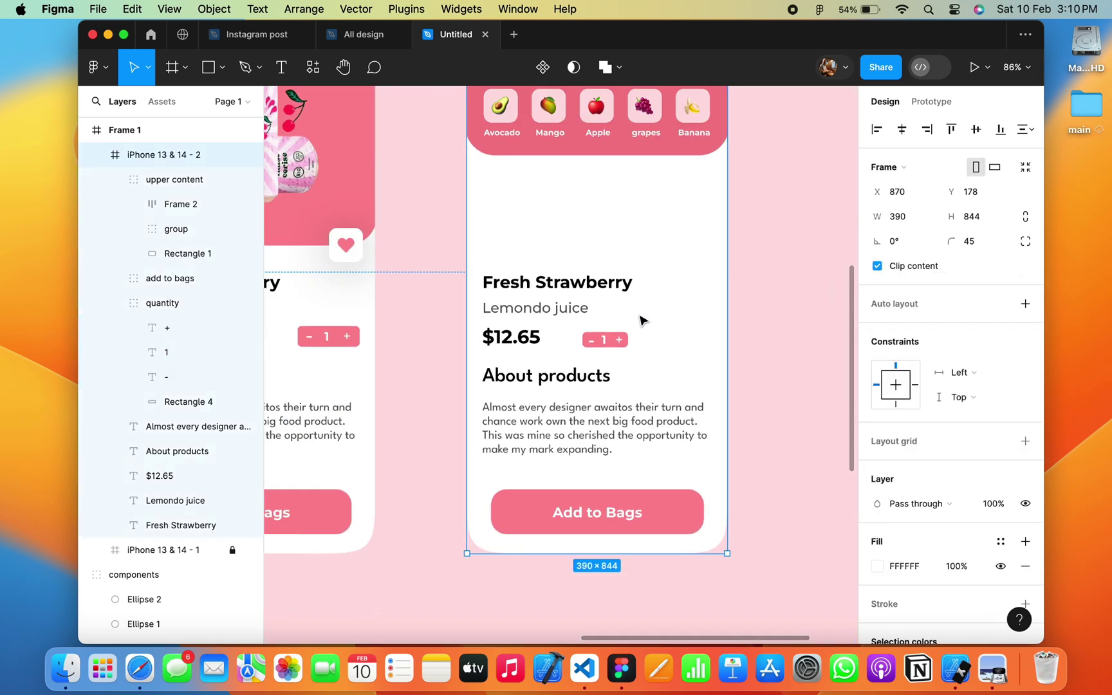
left_click(574, 528)
left_click(590, 432)
left_click(580, 380)
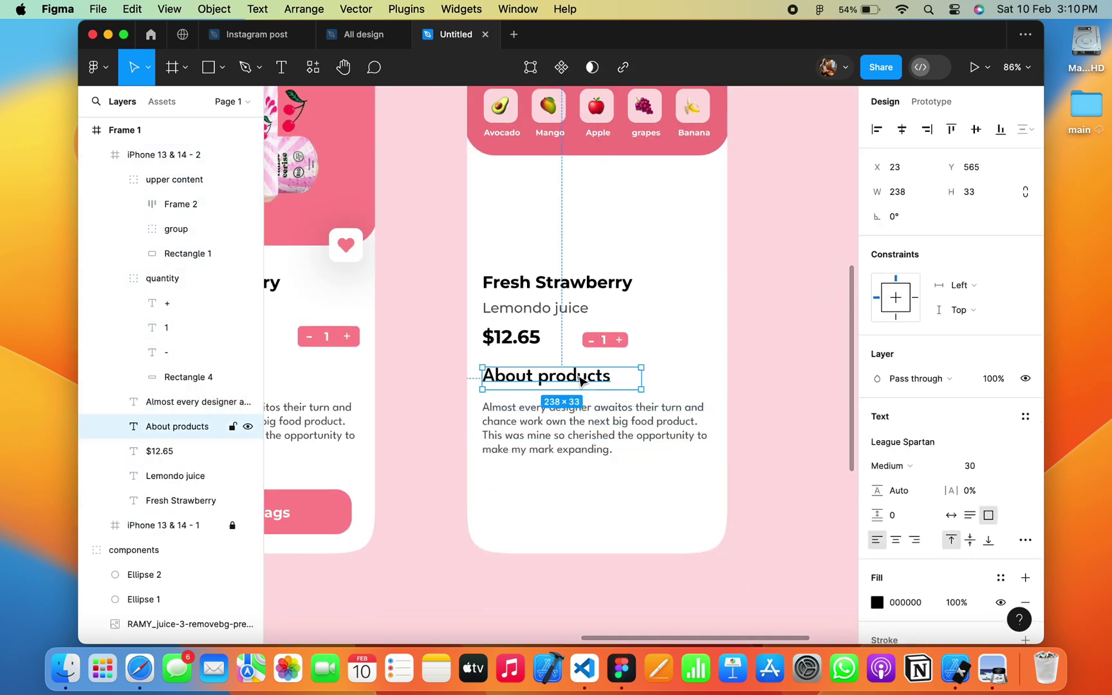
scroll(539, 345, "down", 5)
key("Escape")
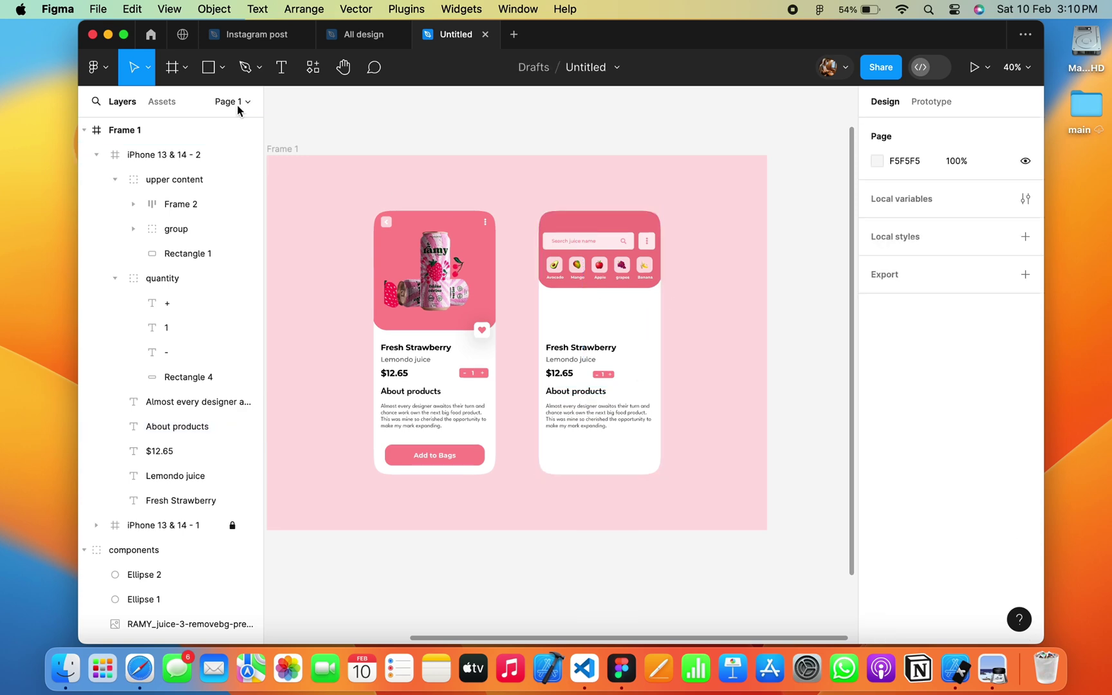
key("r")
scroll(525, 270, "up", 4)
Draw a 127×127 grey square above the product title with corner radius 17.
left_click_drag(601, 279, 676, 354)
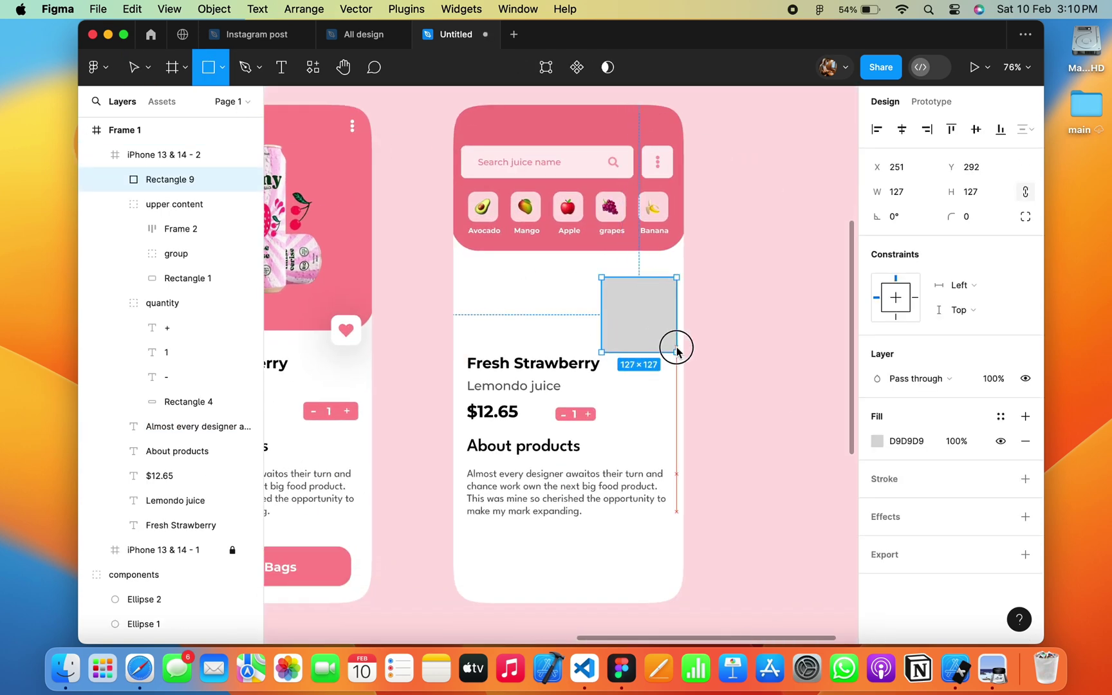
left_click(964, 219)
type("17")
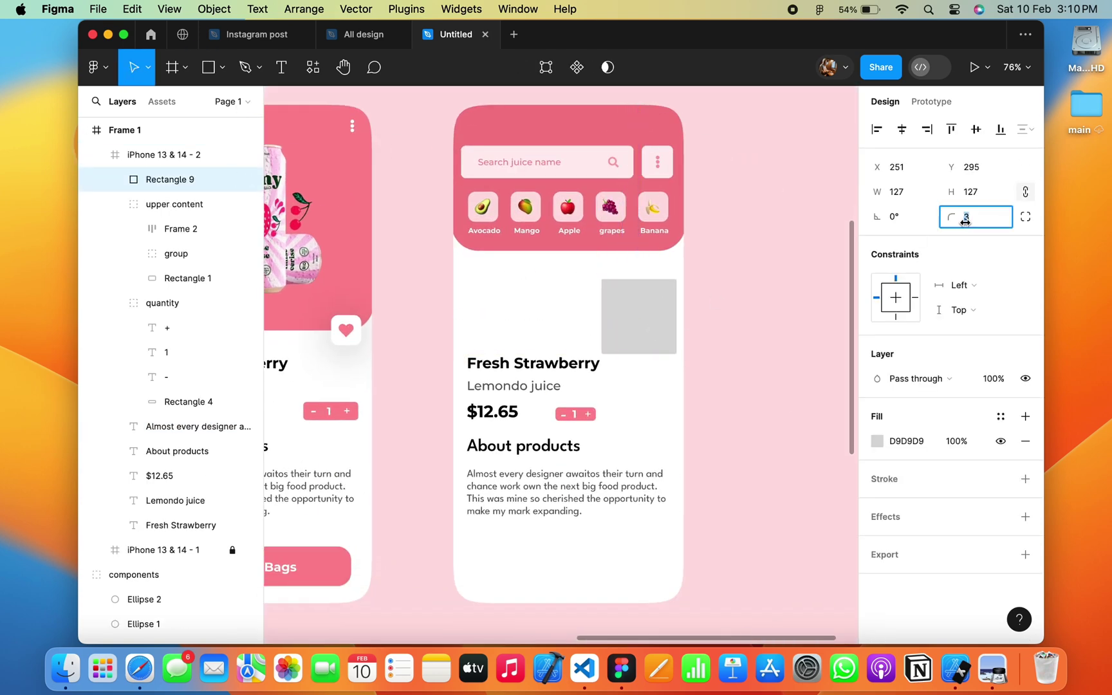
left_click(741, 340)
Select the Fresh Strawberry title and pan around the second screen.
left_click(533, 366)
scroll(532, 367, "left", 5)
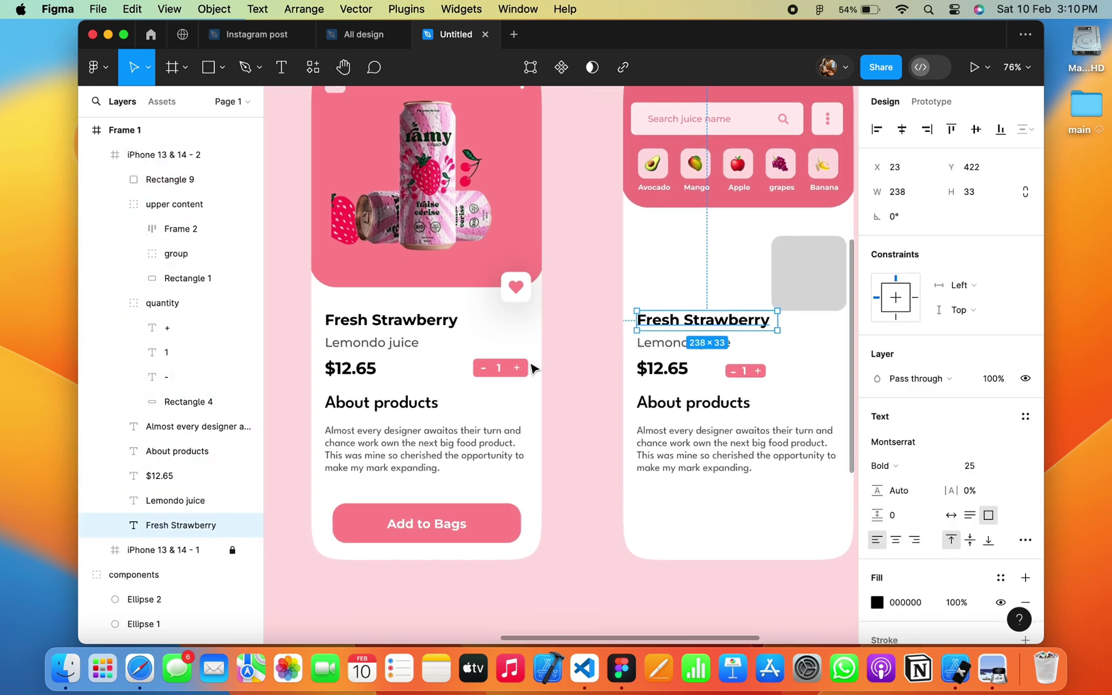
scroll(533, 367, "down", 5)
scroll(533, 366, "left", 10)
scroll(531, 368, "down", 3)
scroll(532, 368, "right", 2)
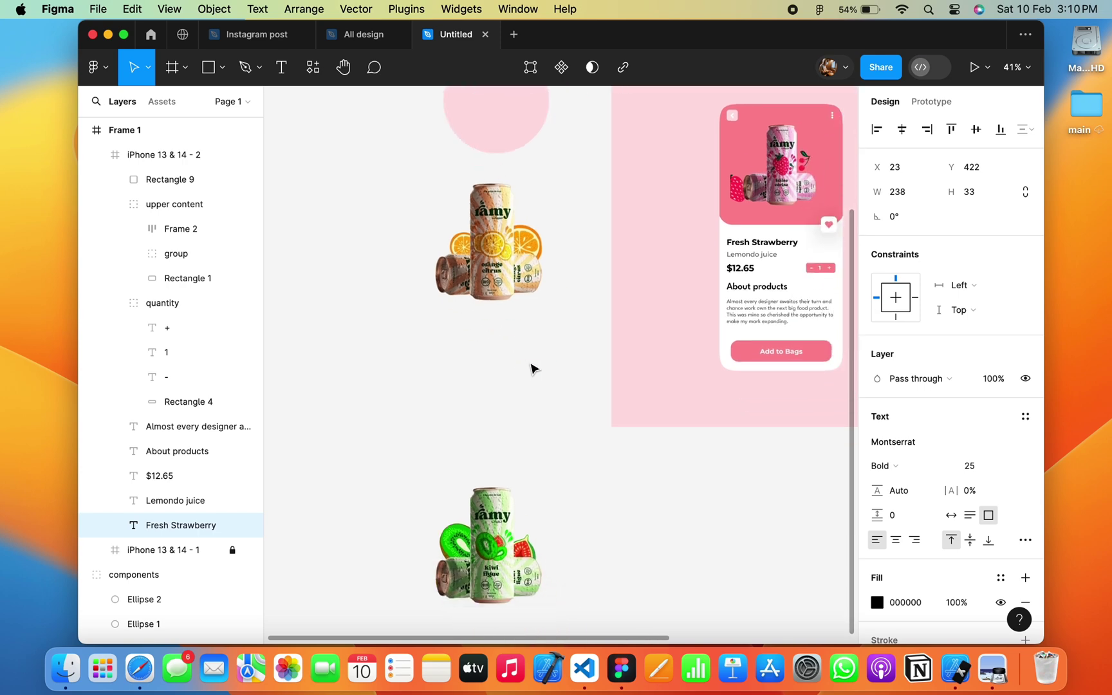
scroll(533, 368, "up", 5)
scroll(533, 367, "right", 3)
scroll(533, 368, "right", 8)
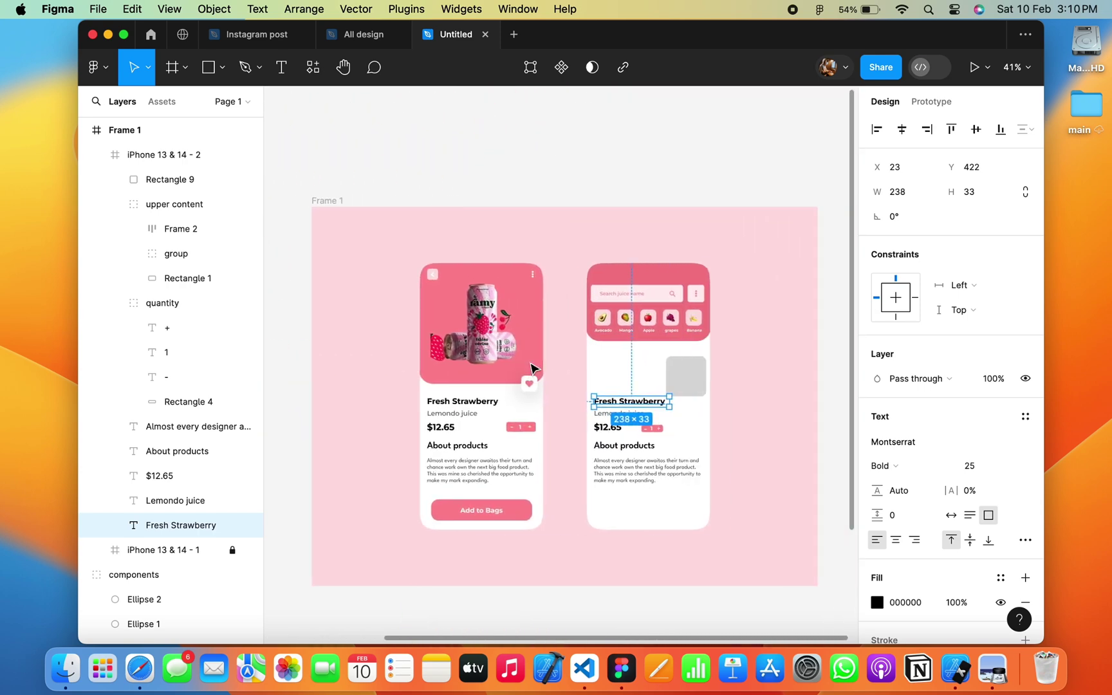
scroll(514, 360, "up", 5)
Shorten the title to 'Strawberry juice' at size 21 and move it up beside the square.
double_click(508, 358)
left_click_drag(502, 349, 451, 350)
key("BackSpace")
type("juice")
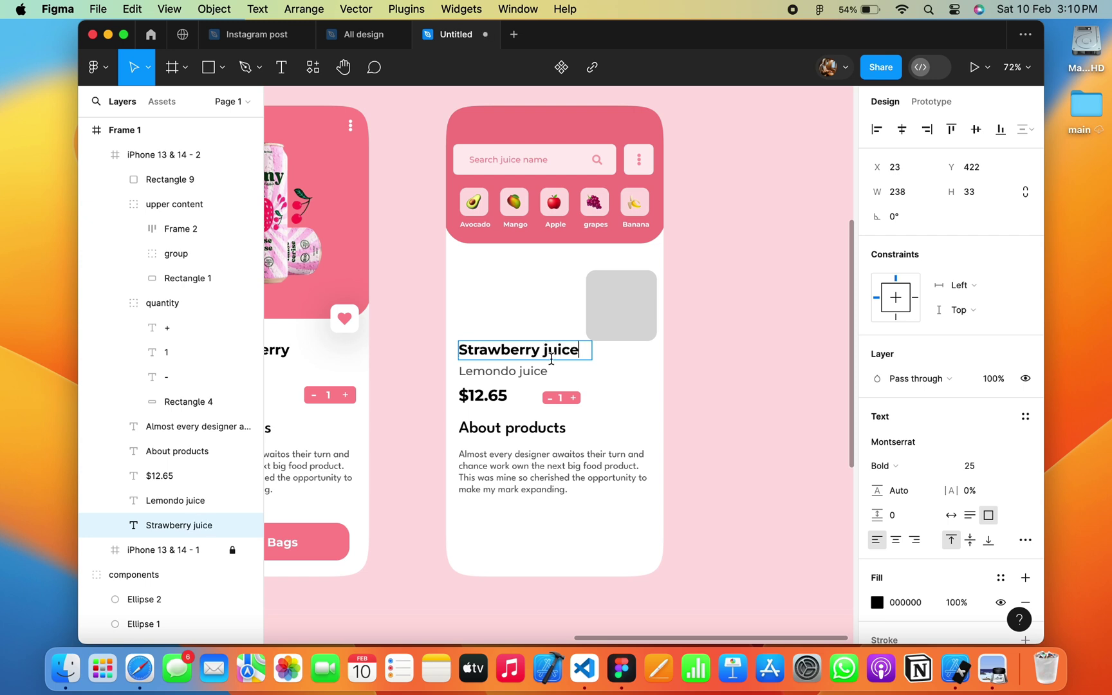
key("super+a")
left_click(970, 465)
key("Return")
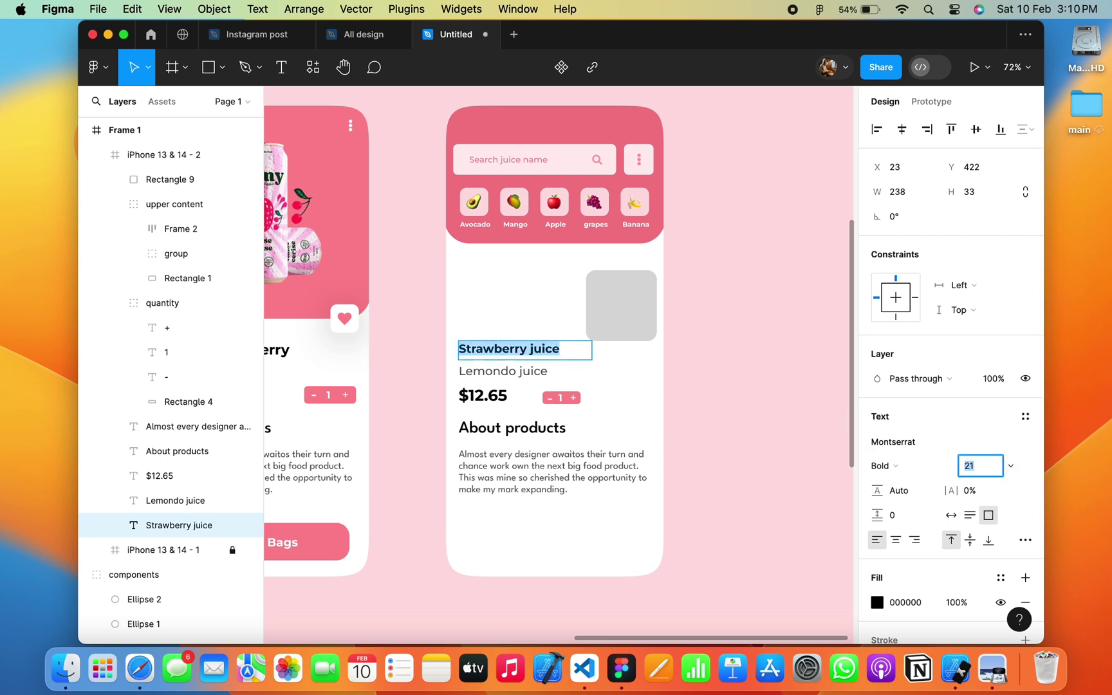
key("Escape")
left_click_drag(541, 350, 532, 294)
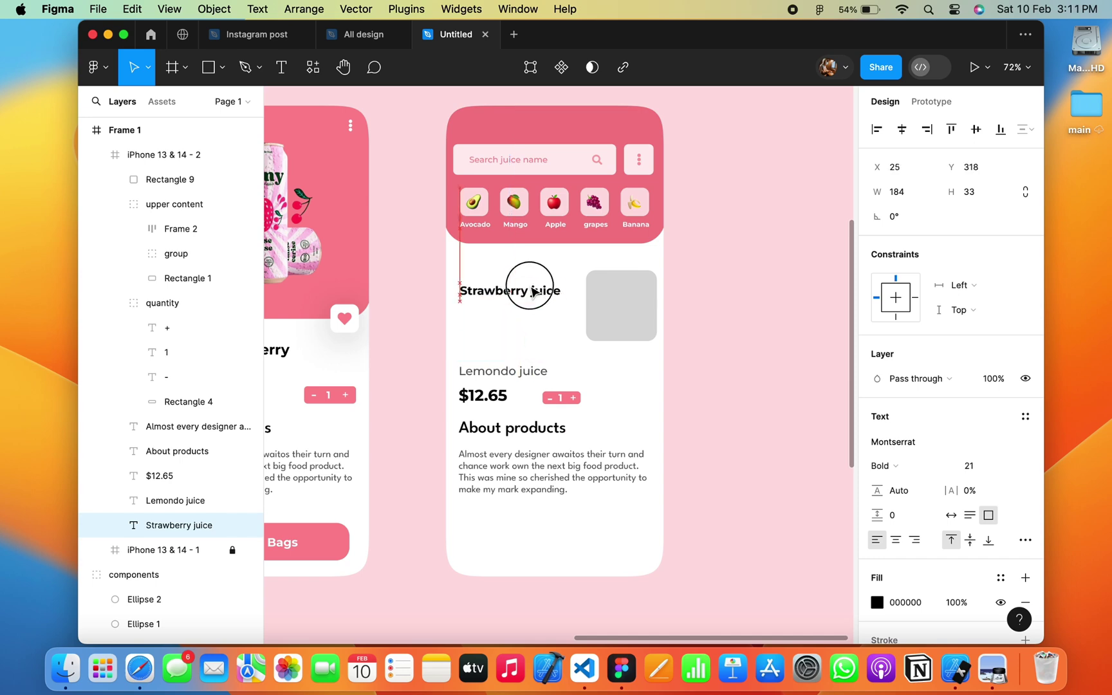
left_click(526, 308)
Move the description paragraph up toward the title, narrow it and set font size 15.
left_click(509, 372)
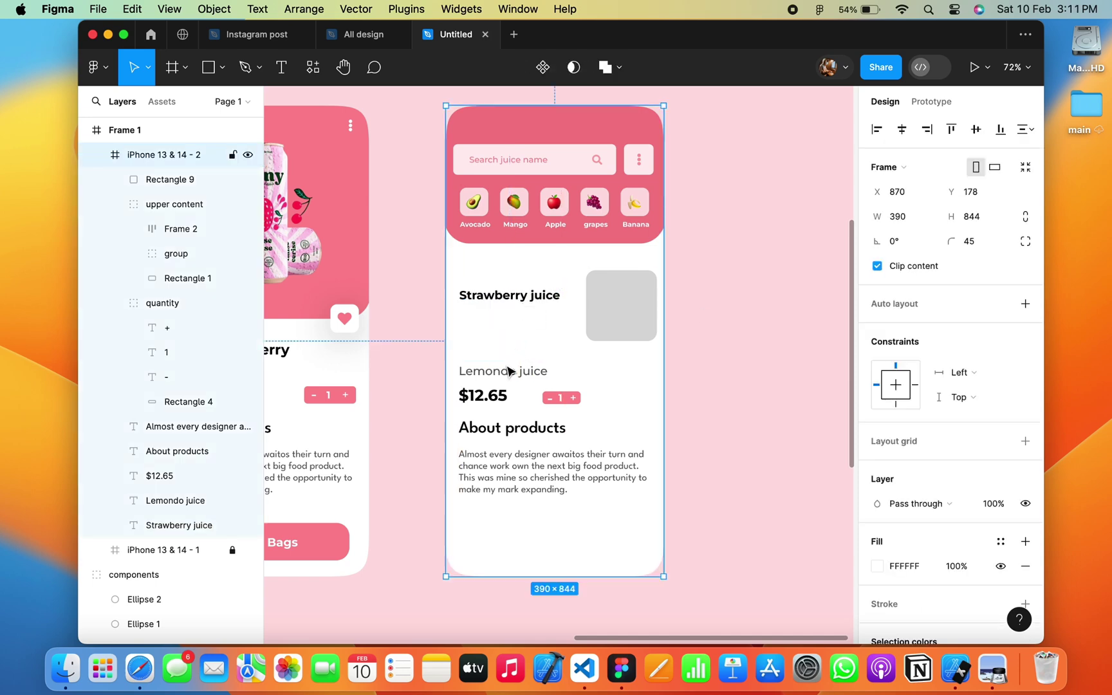
left_click(514, 467)
left_click_drag(514, 468, 515, 341)
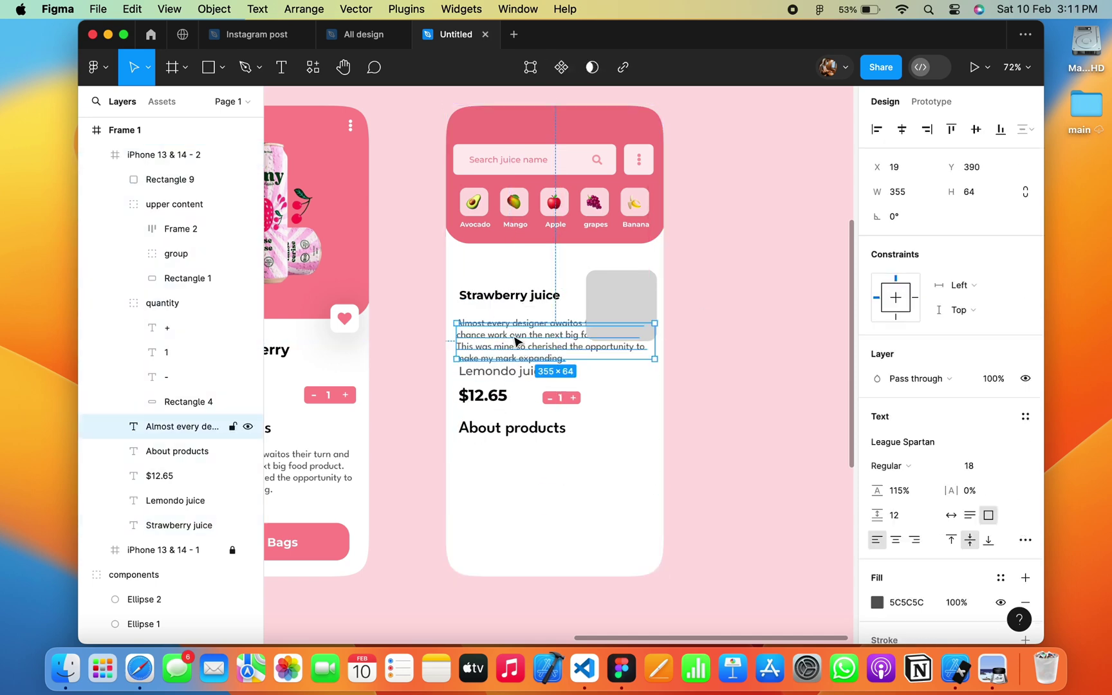
left_click_drag(655, 346, 606, 346)
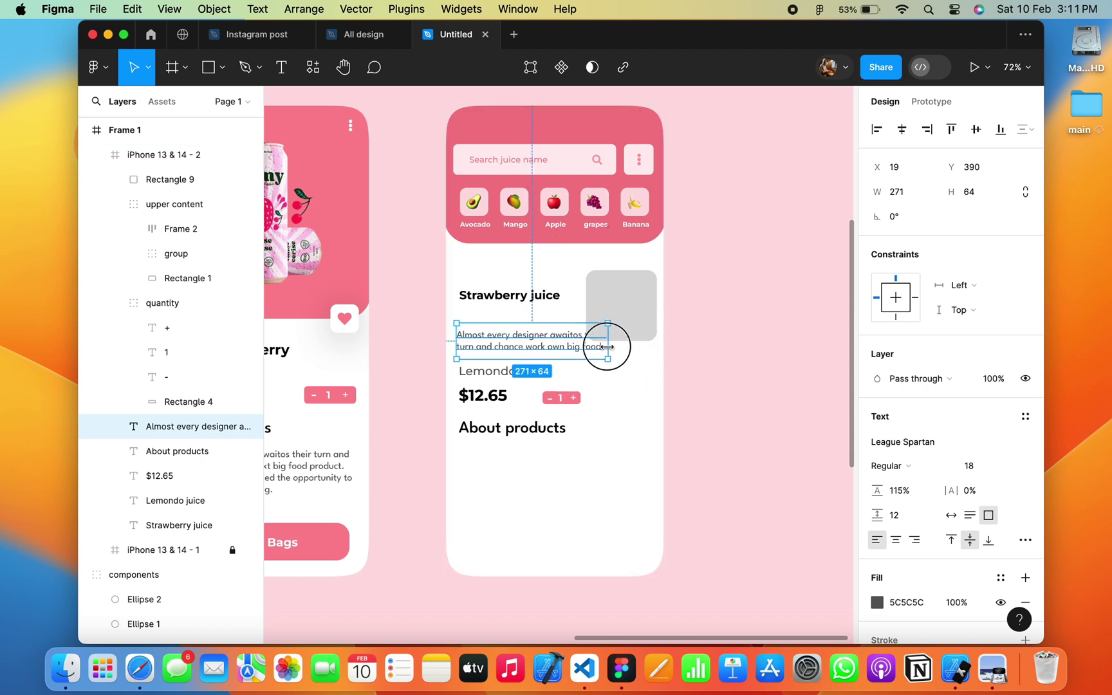
left_click(970, 465)
type("15")
key("Return")
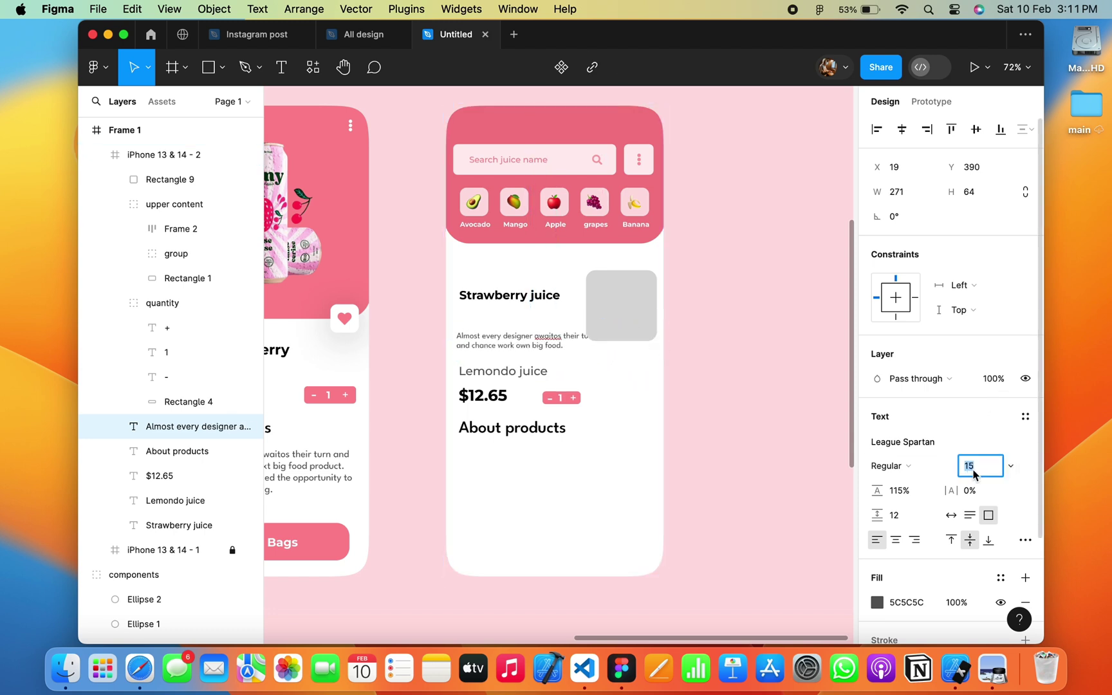
left_click_drag(609, 345, 540, 318)
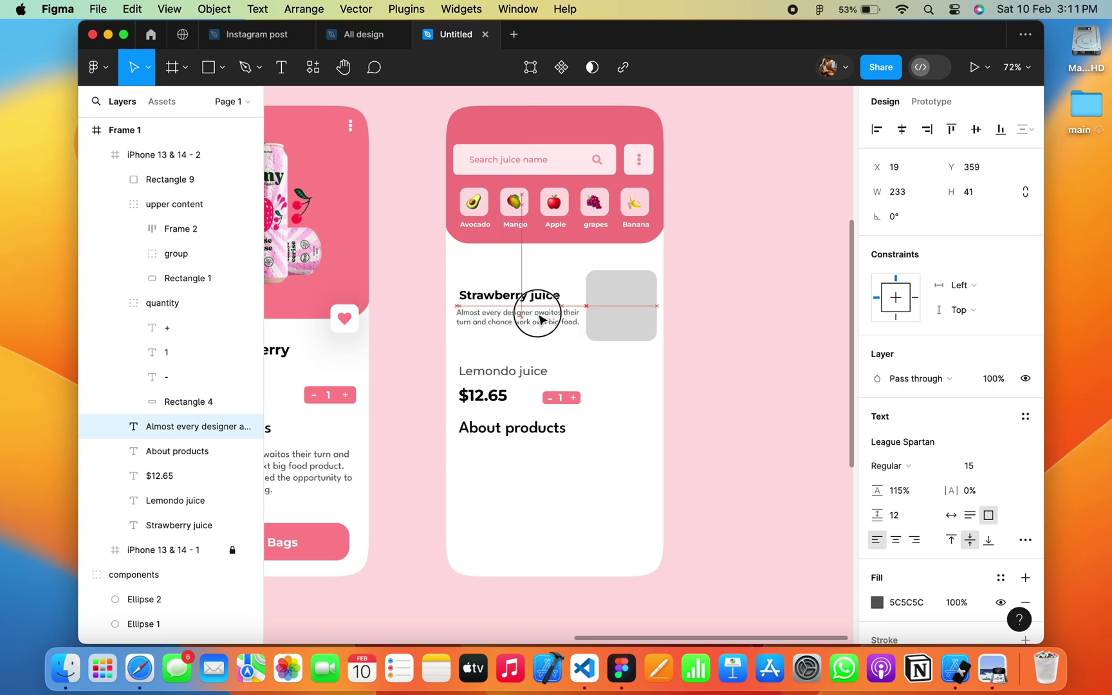
Place the description just under the title, narrowed to 223×41 beside the square.
left_click(534, 298)
scroll(534, 298, "up", 5)
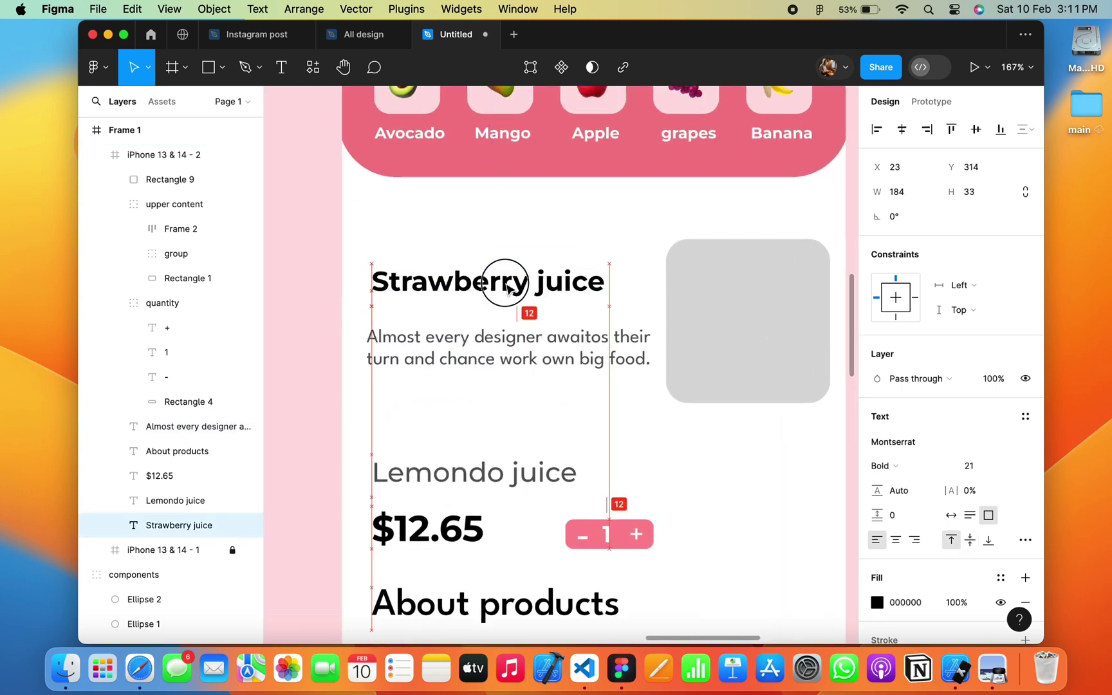
left_click_drag(508, 348, 499, 289)
left_click(538, 340)
left_click_drag(666, 323, 653, 323)
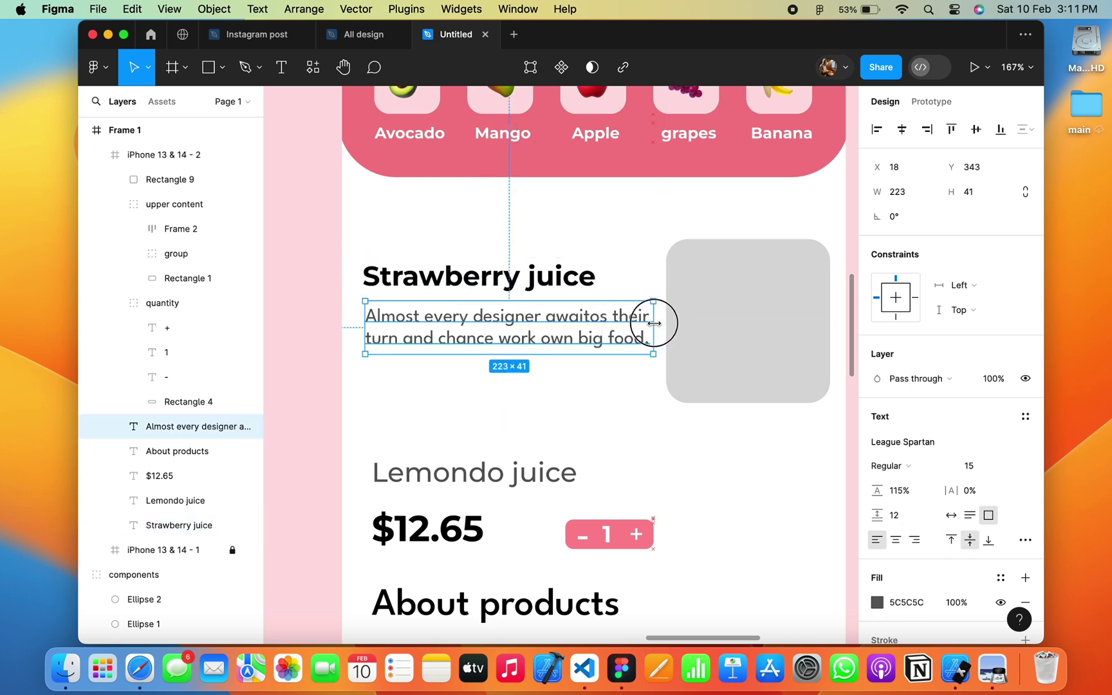
Move the quantity stepper up to sit under the description.
left_click(587, 255)
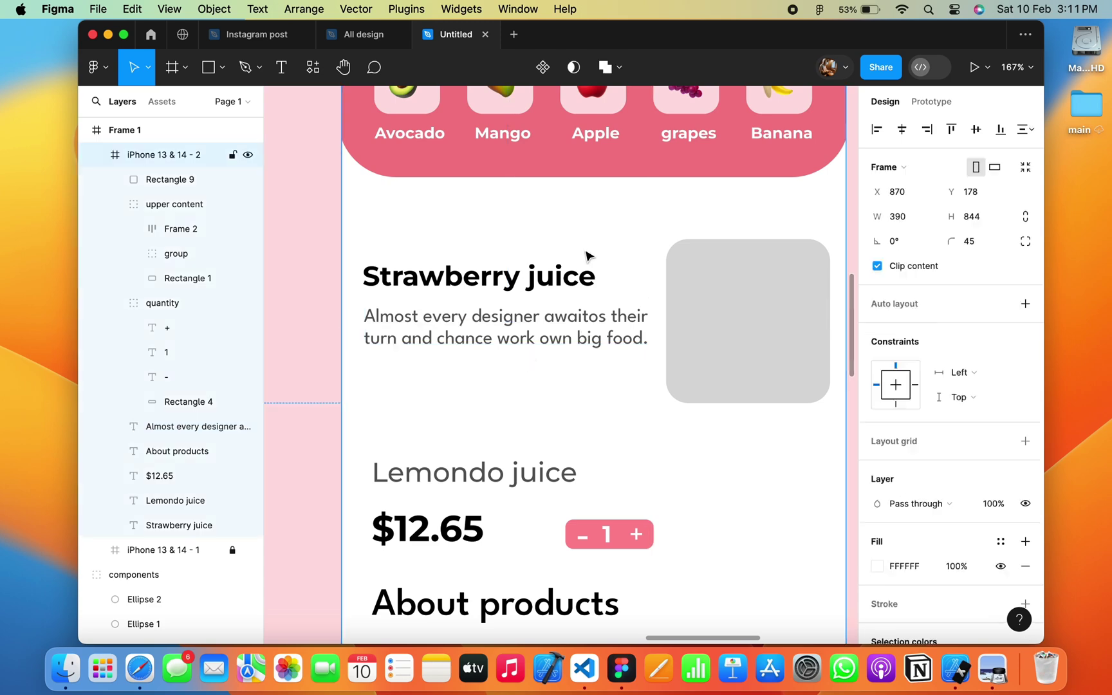
scroll(451, 533, "down", 2)
scroll(451, 533, "down", 2)
scroll(450, 533, "right", 1)
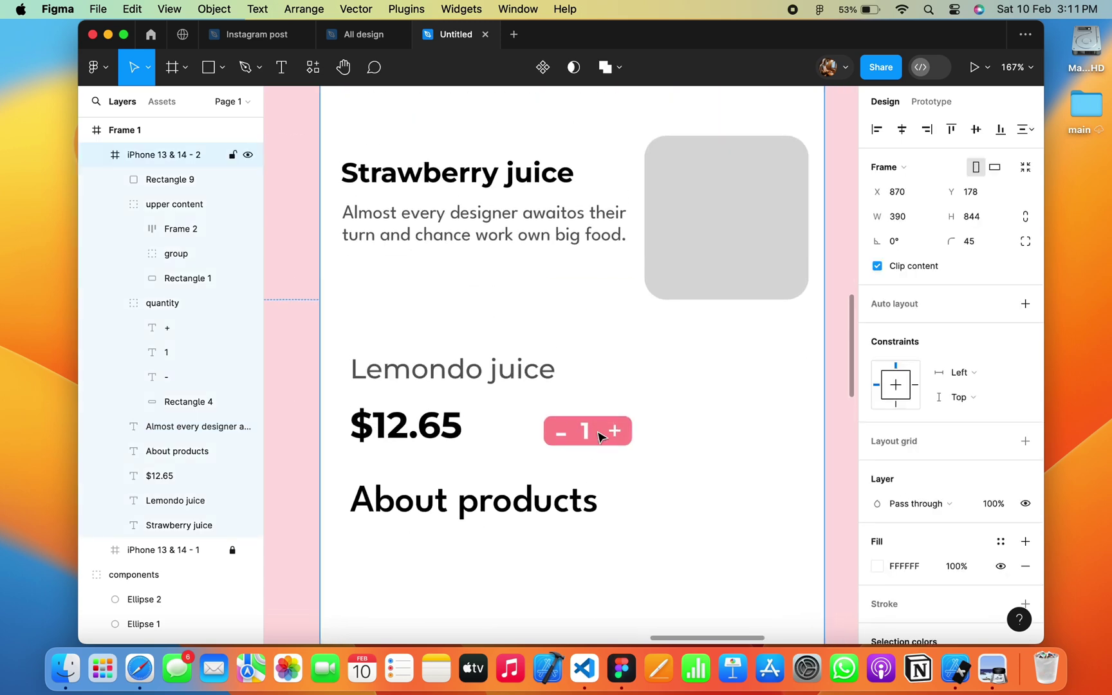
left_click_drag(597, 436, 579, 282)
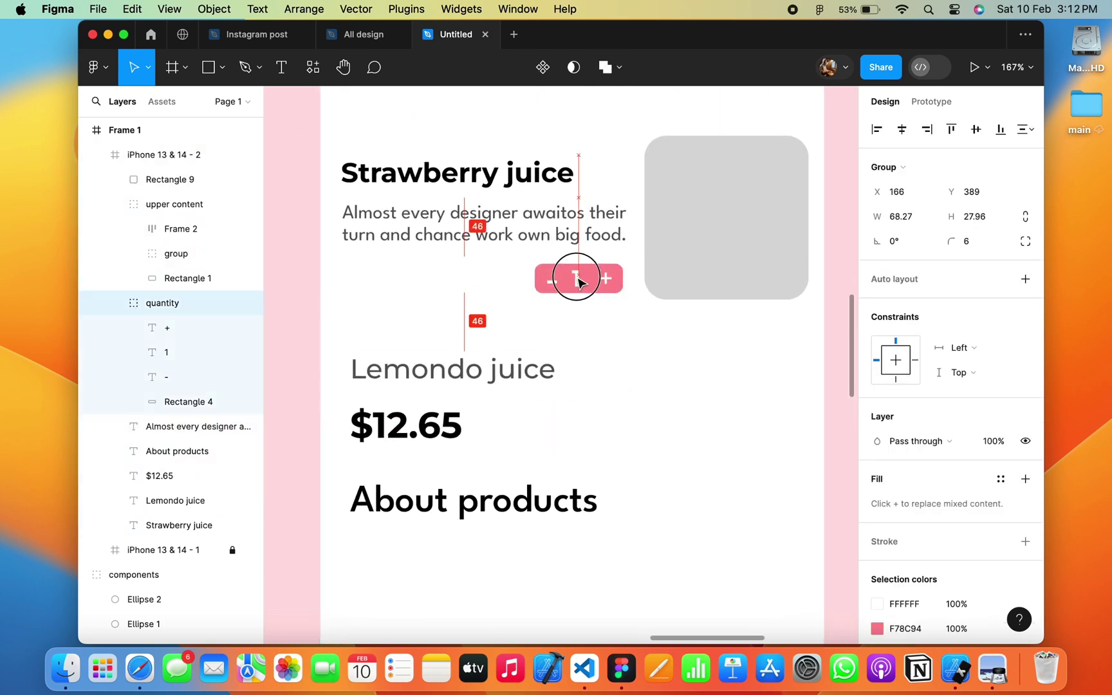
Narrow the $12.65 price, set it to size 22 and move it beside the stepper.
left_click(405, 426)
mouse_move(625, 442)
left_mouse_down()
mouse_move(473, 441)
mouse_move(428, 278)
left_mouse_up()
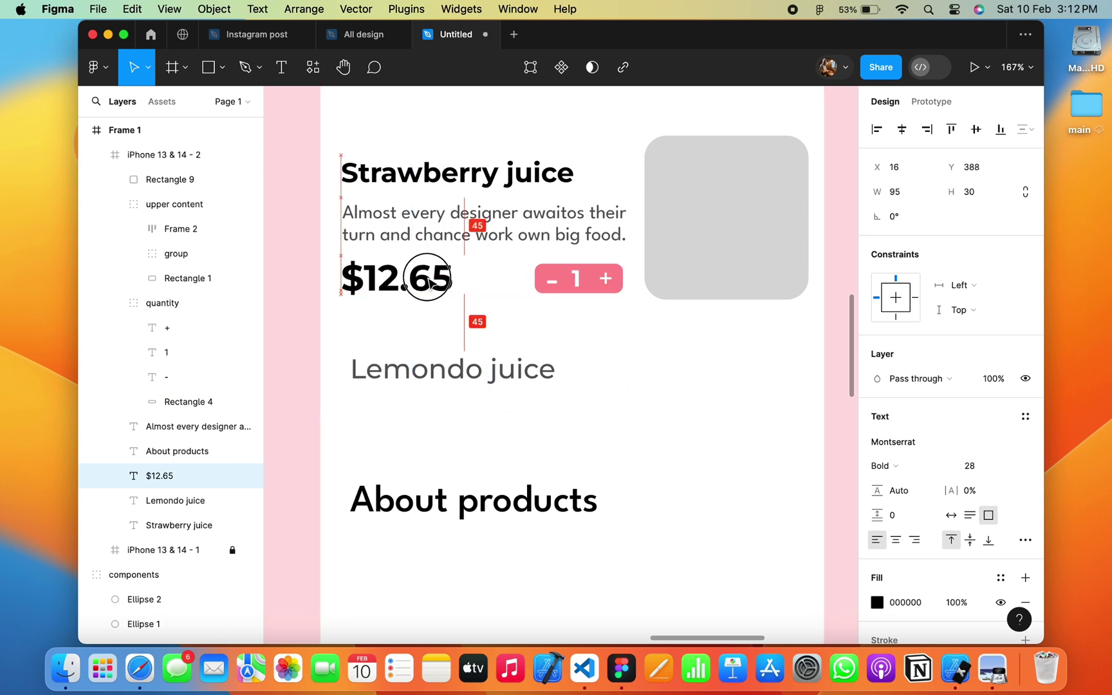
left_click_drag(972, 465, 983, 465)
type("22")
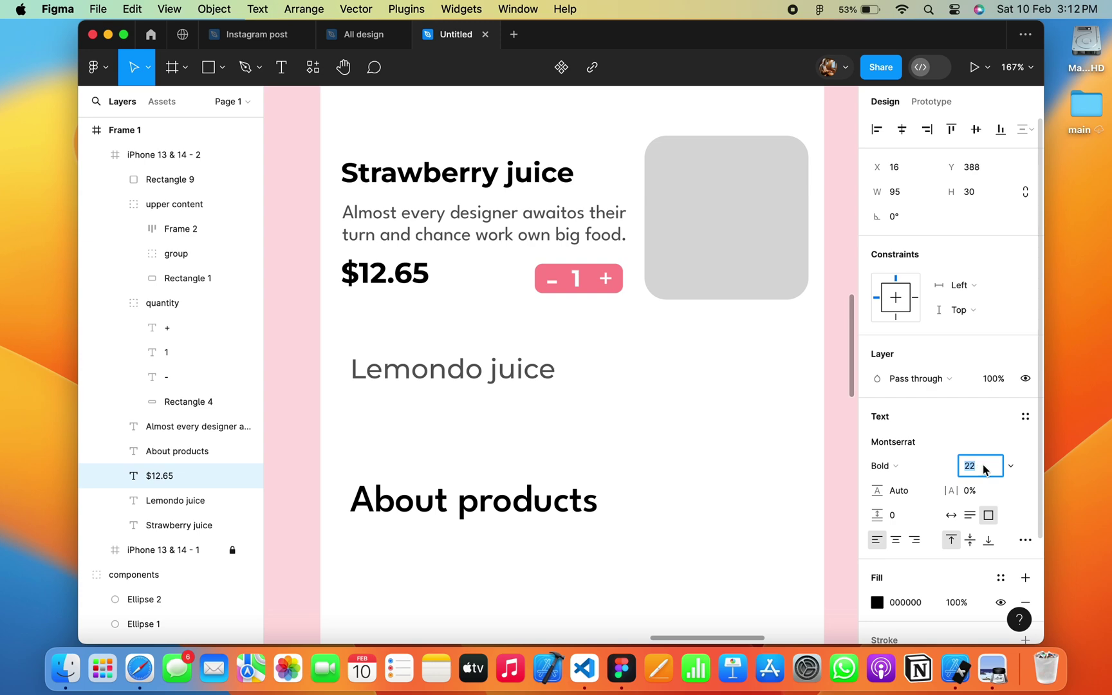
left_click_drag(457, 288, 404, 280)
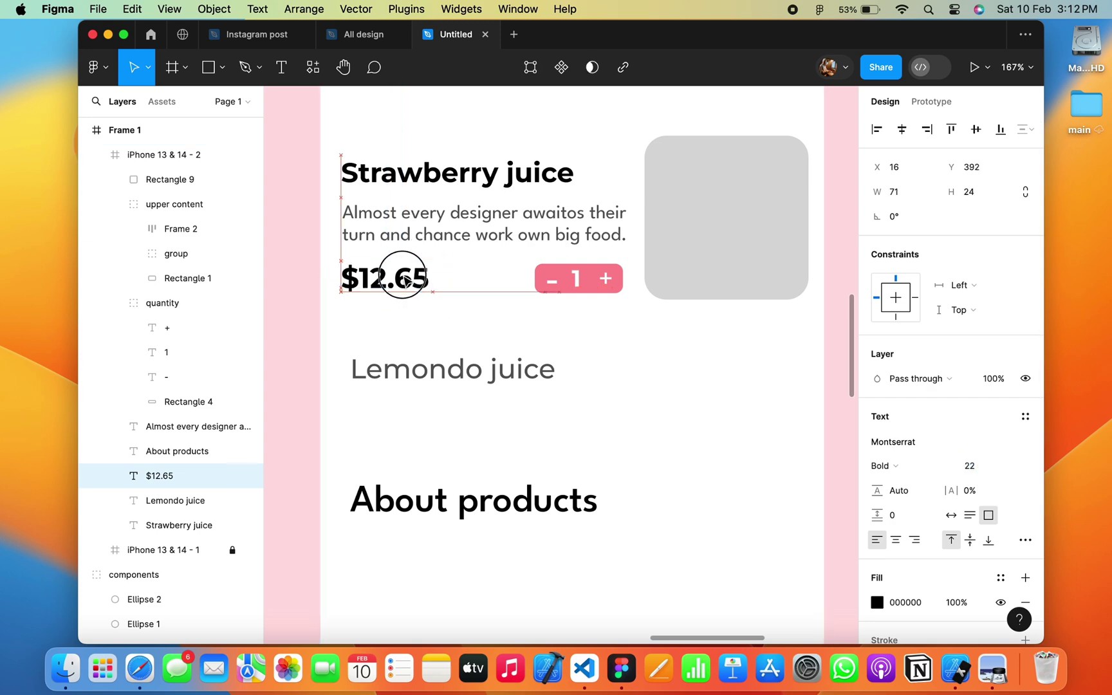
left_click(608, 355)
scroll(608, 355, "down", 5)
scroll(608, 356, "right", 2)
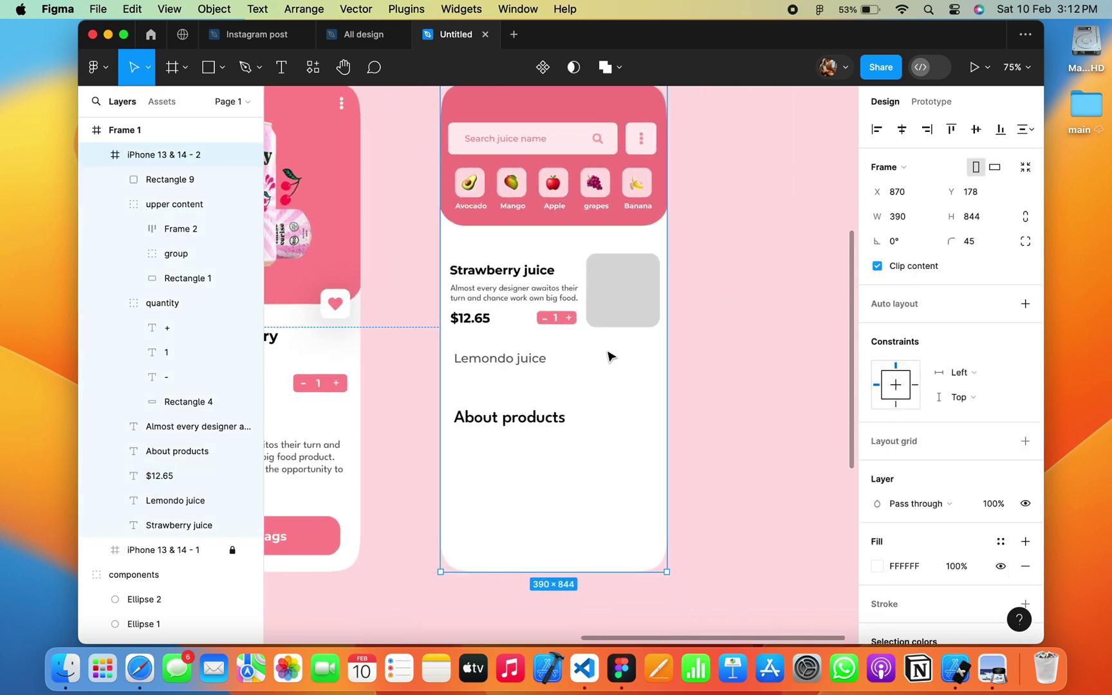
Fill the grey image placeholder with the pink document colour.
left_click(631, 313)
left_click(877, 441)
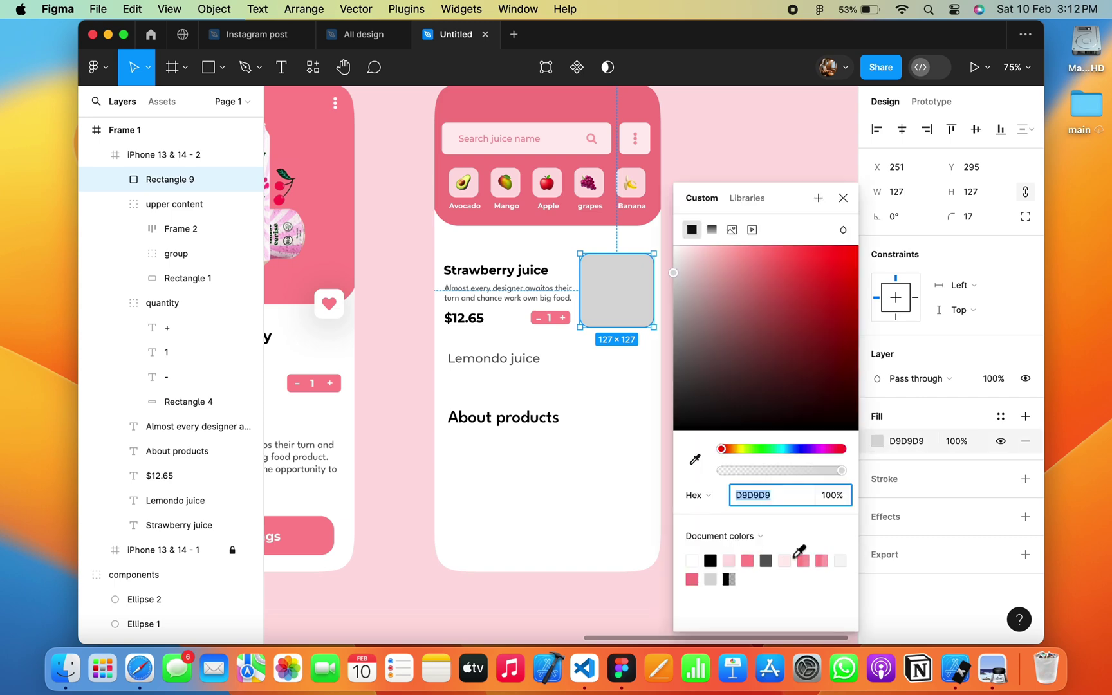
left_click(747, 560)
key("Escape")
left_click(779, 308)
scroll(779, 307, "left", 2)
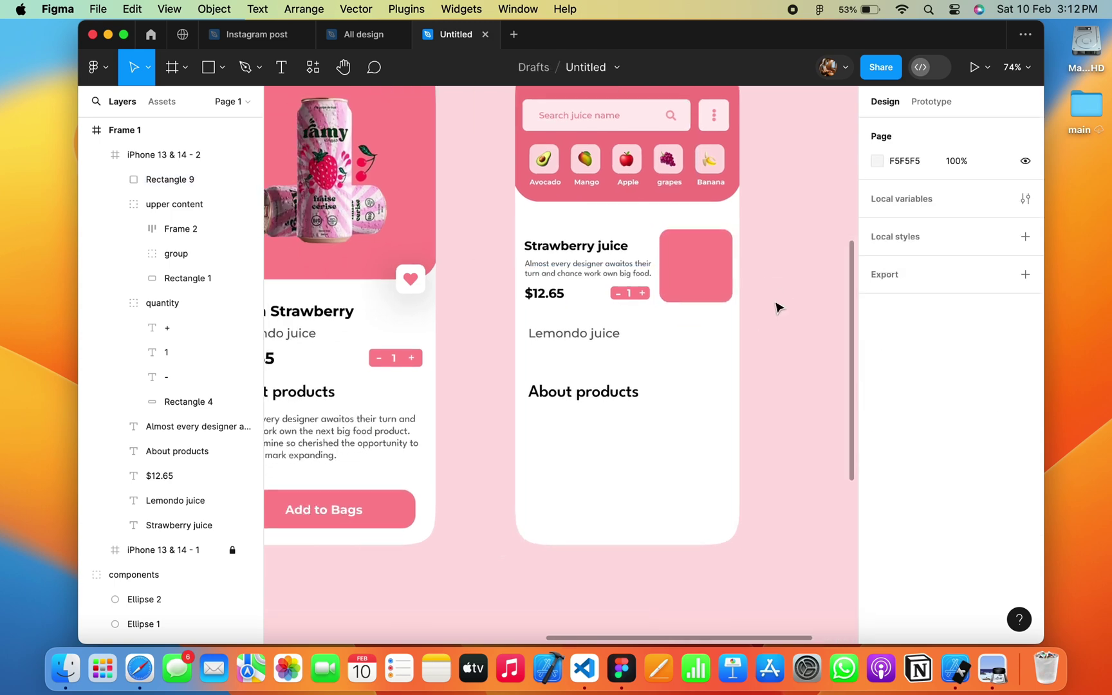
scroll(352, 213, "down", 3)
scroll(347, 211, "down", 3)
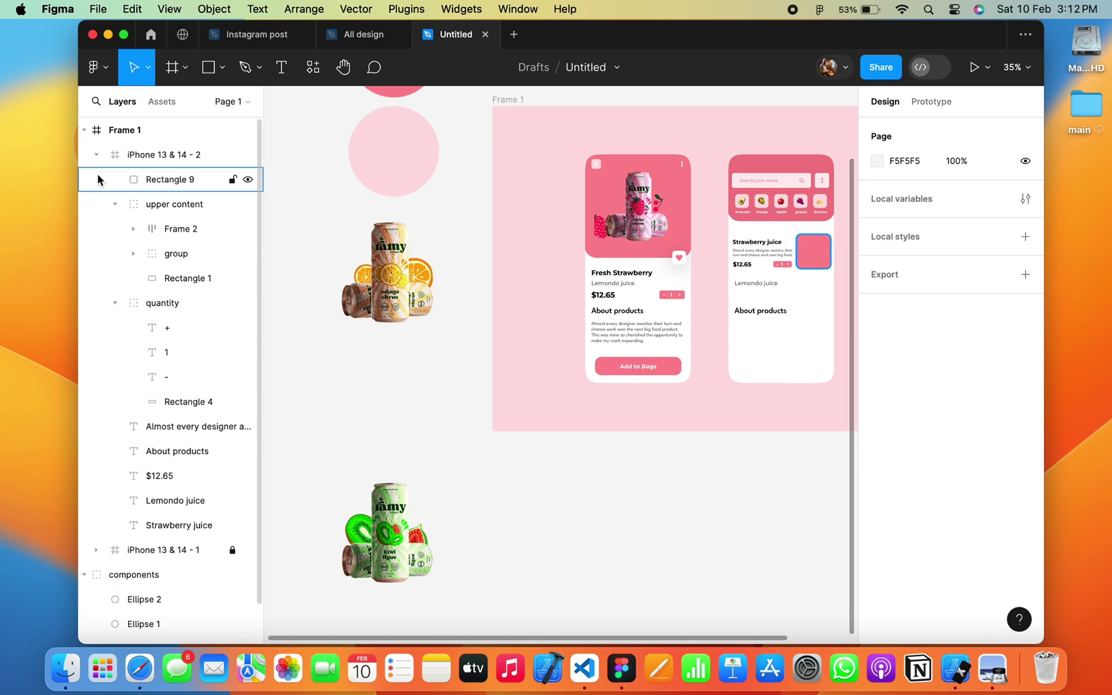
Unlock the strawberry juice can image, move it onto the list screen and resize to 137×137.
scroll(579, 270, "right", 3)
double_click(534, 240)
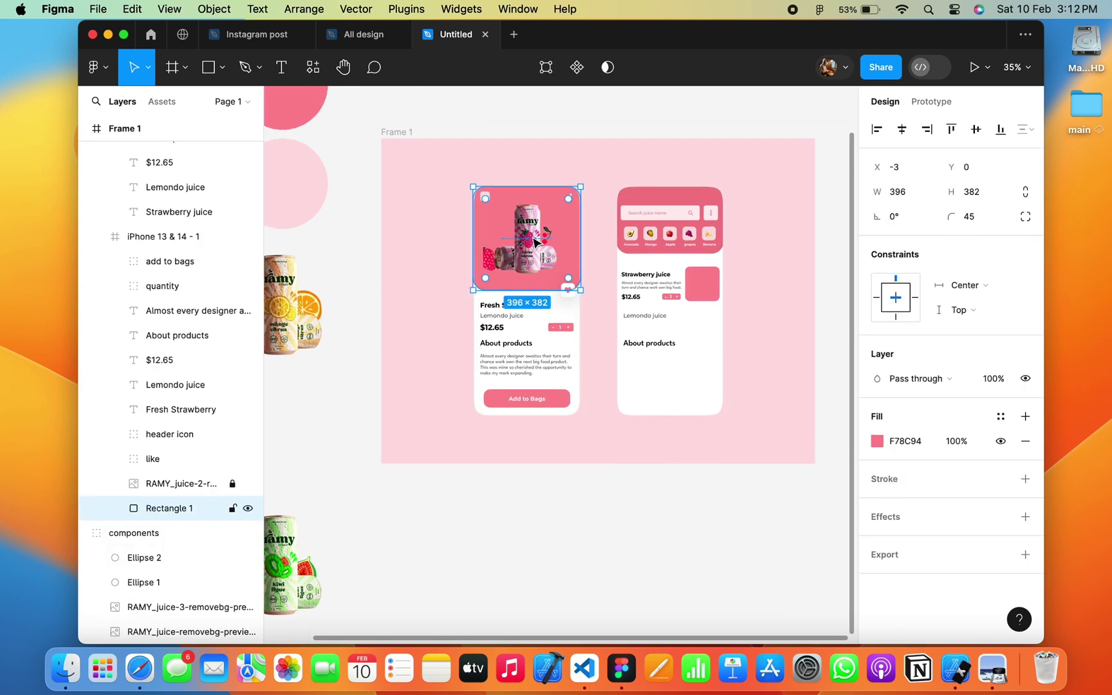
key("Escape")
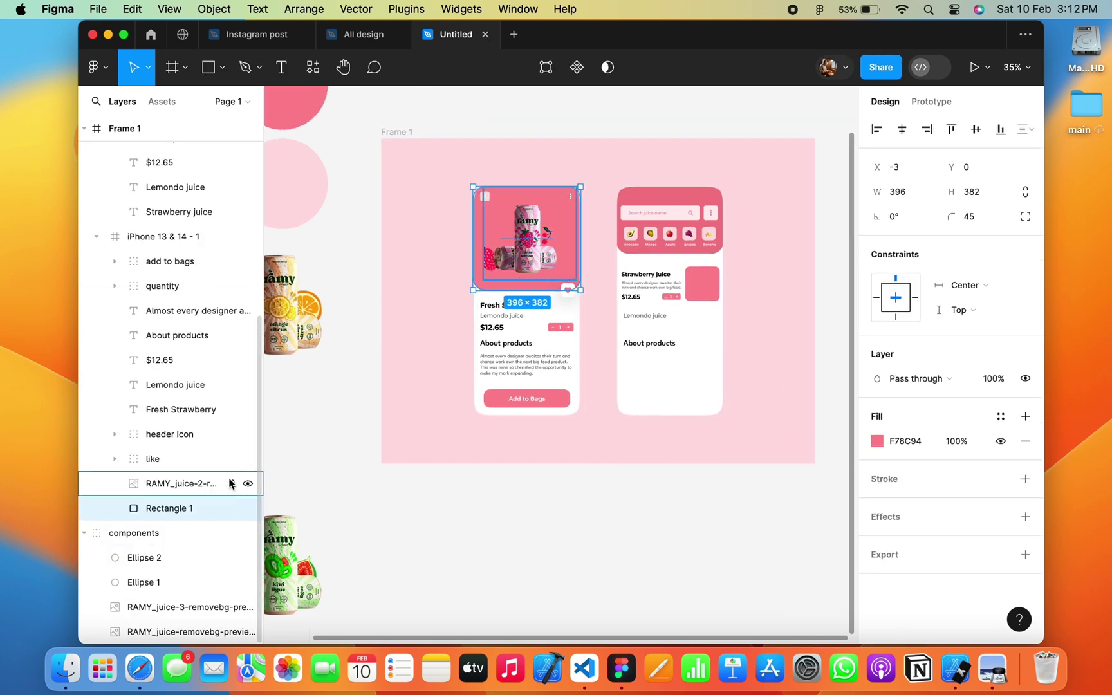
left_click(233, 483)
left_click(537, 241)
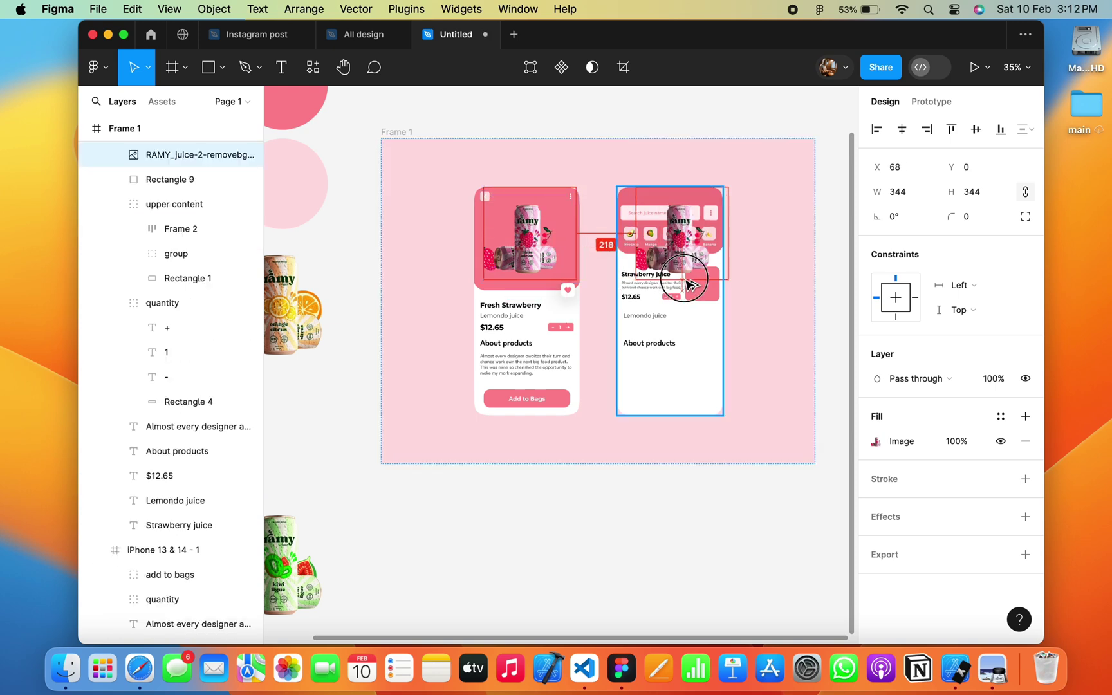
left_click_drag(537, 241, 686, 278)
scroll(722, 318, "up", 5)
left_click_drag(779, 372, 719, 335)
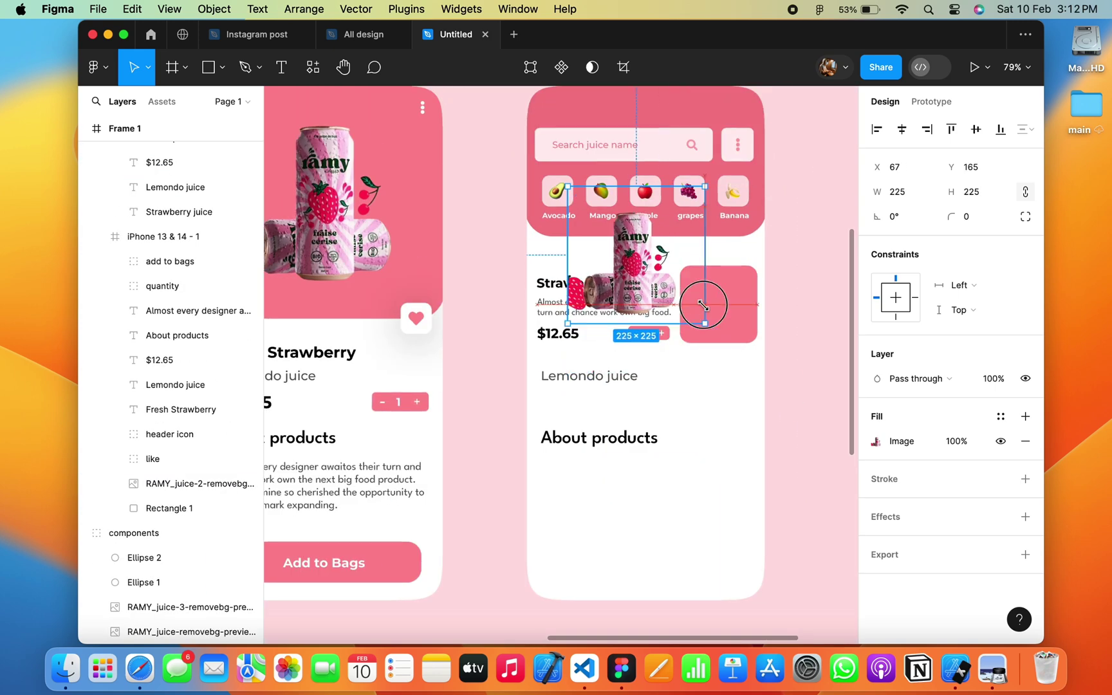
left_click_drag(618, 277, 721, 297)
mouse_move(780, 348)
left_mouse_down()
mouse_move(748, 320)
mouse_move(724, 325)
left_mouse_up()
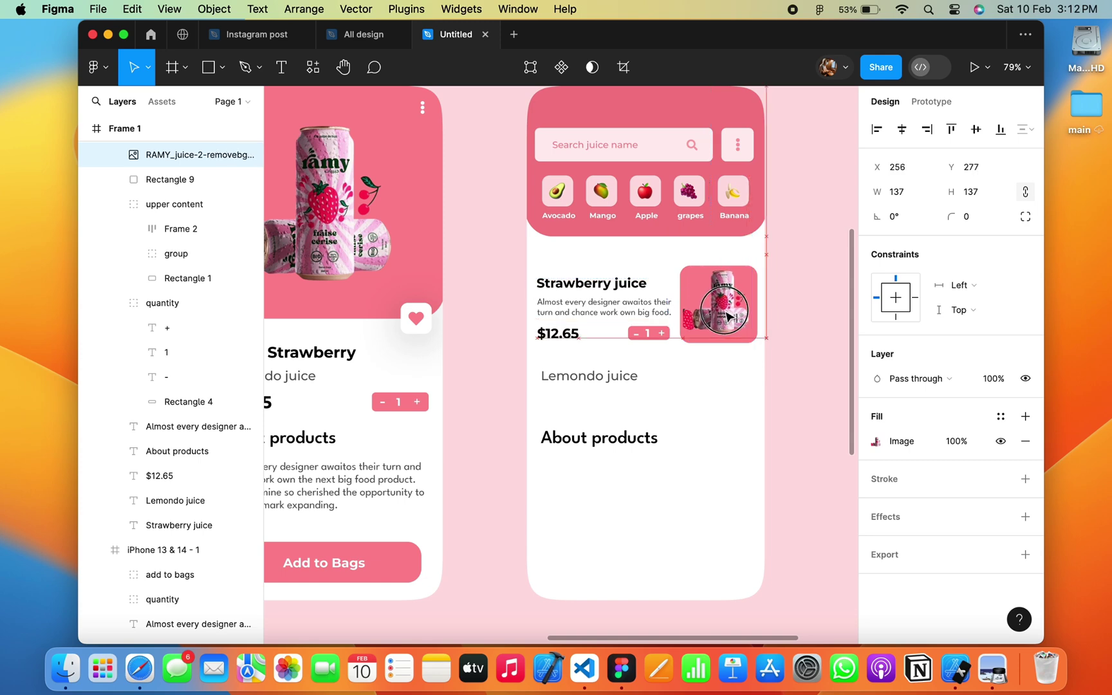
Delete the About products heading and the Lemondo juice text.
left_click(588, 438)
key("Delete")
left_click(602, 382)
key("Delete")
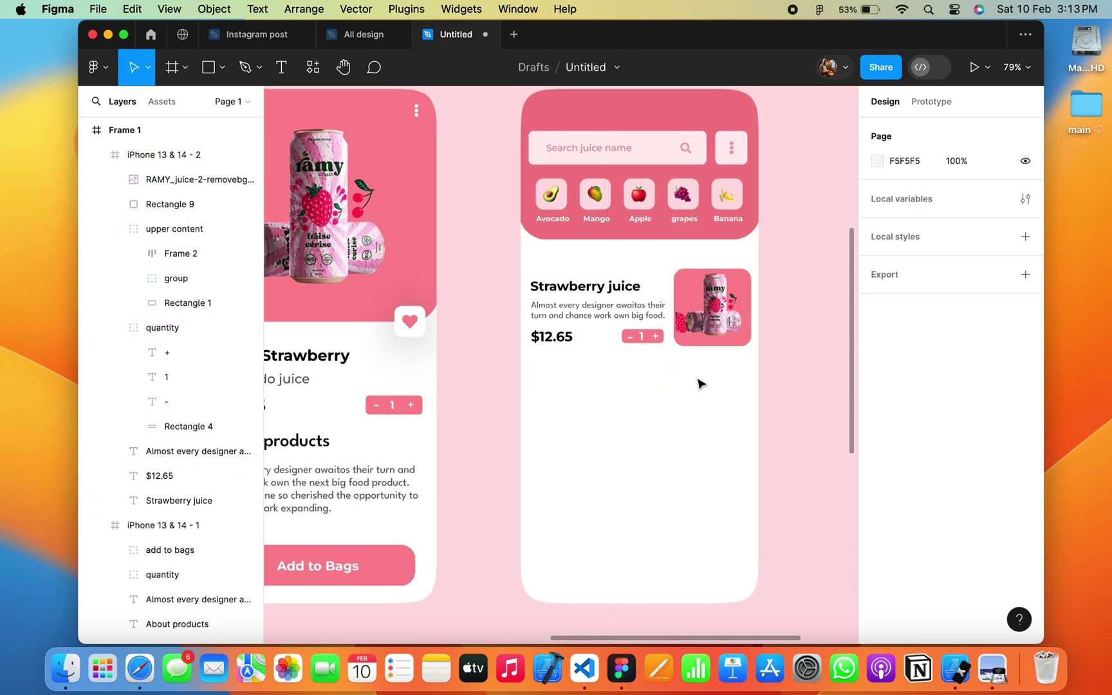
Position the juice can image inside the pink card.
scroll(708, 399, "up", 3)
scroll(676, 373, "up", 5)
left_click_drag(619, 334, 614, 312)
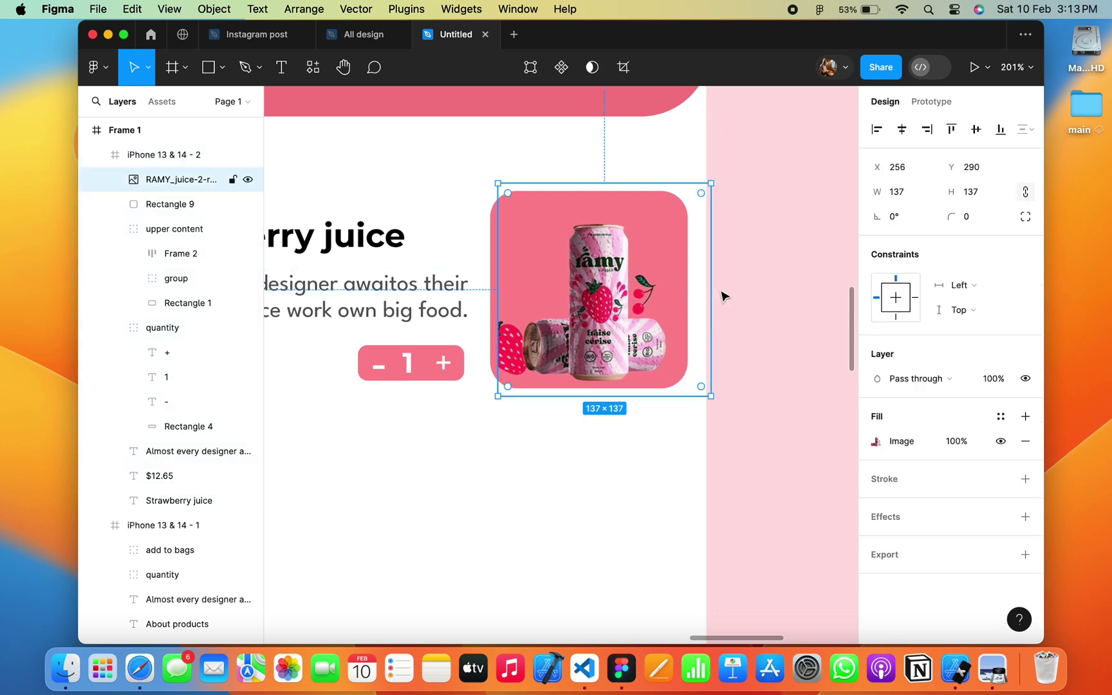
scroll(723, 296, "down", 5)
Group the can image with its pink placeholder and name the group 'image'.
left_click(185, 211, "shift")
key("super+g")
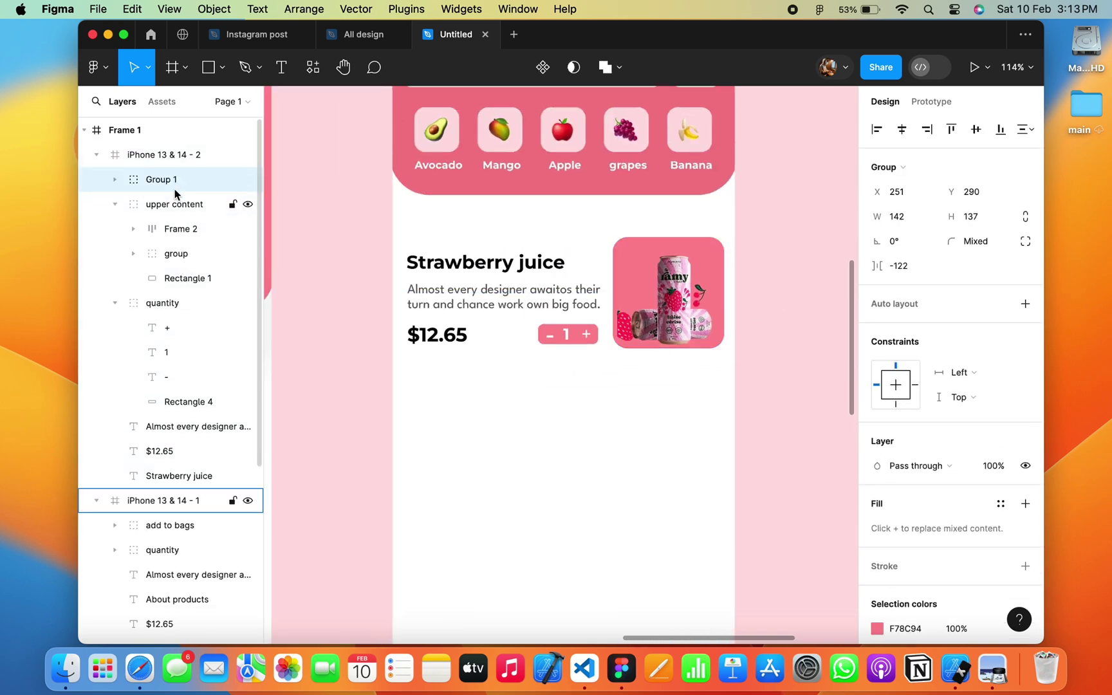
double_click(161, 180)
type("image")
key("Return")
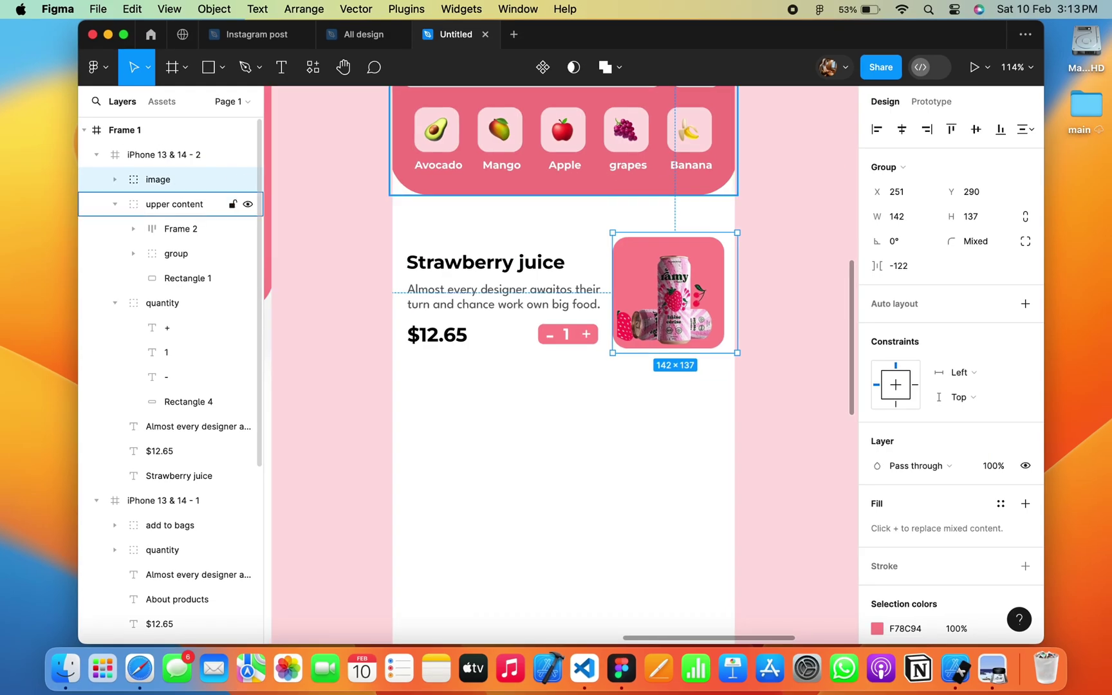
Group the image, text layers and quantity stepper into one 'strawberry' card group.
left_click(115, 204)
left_click(162, 228)
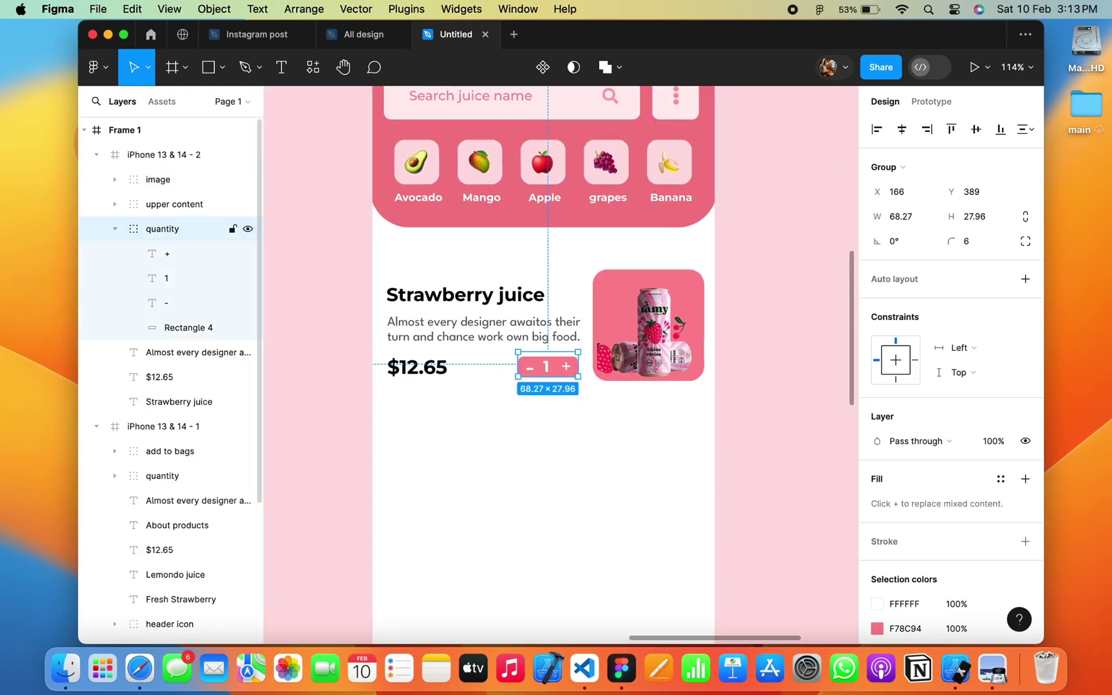
left_click(114, 228)
left_click(160, 278, "super")
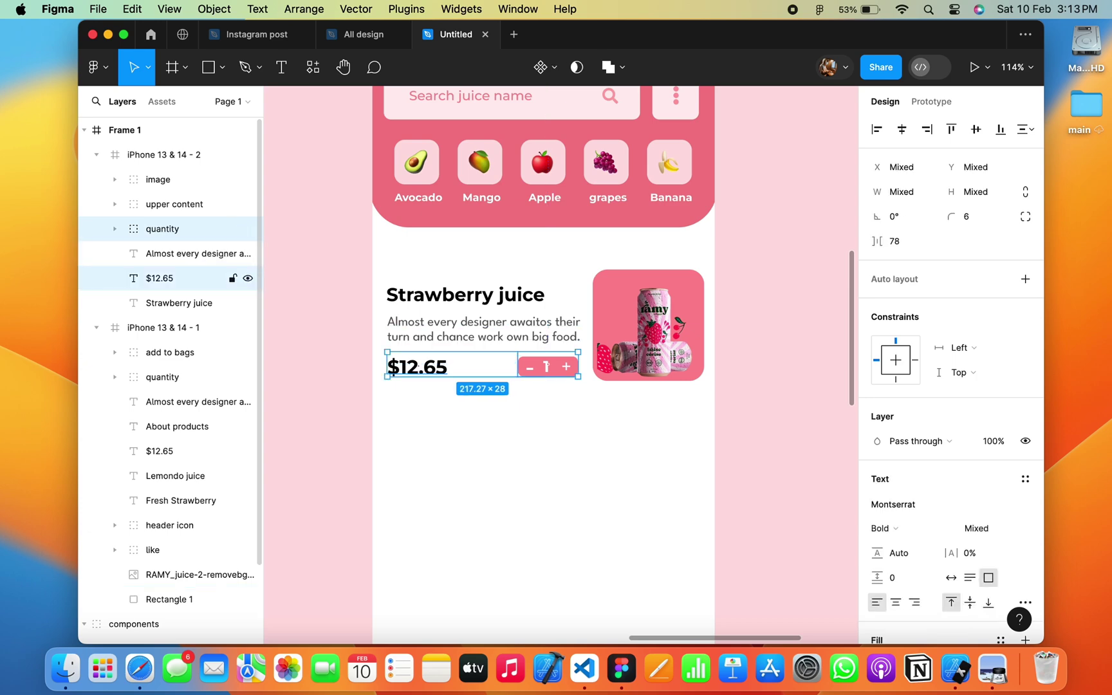
left_click(193, 253, "super")
left_click(179, 302, "super")
left_click(158, 179, "super")
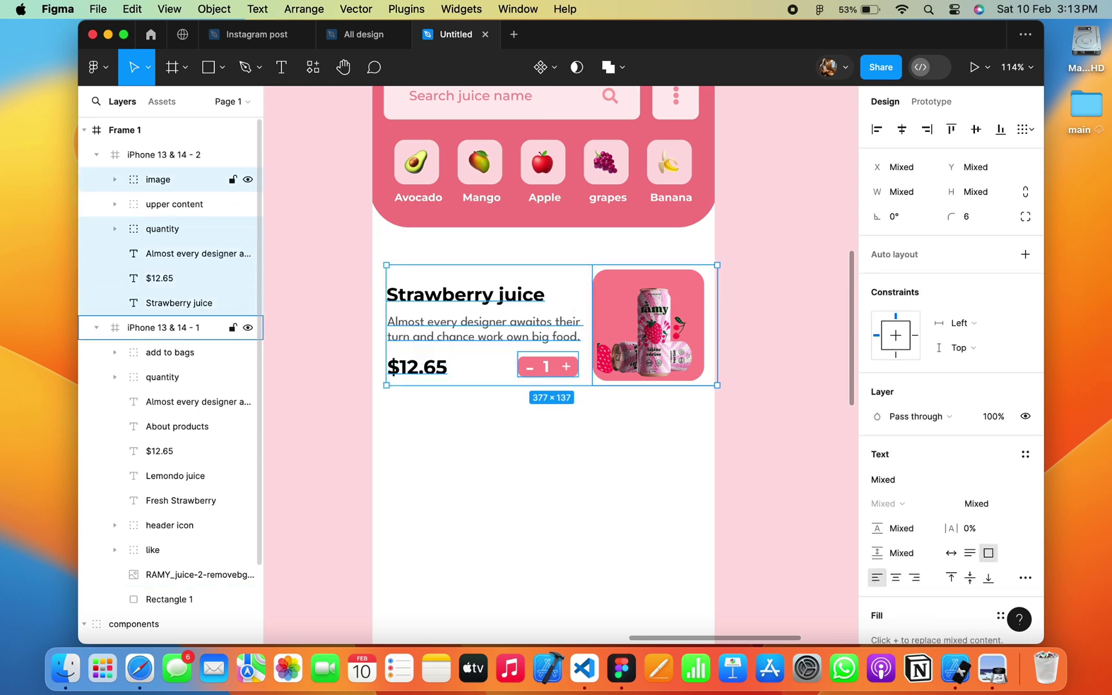
key("super+g")
double_click(172, 181)
type("strawberry")
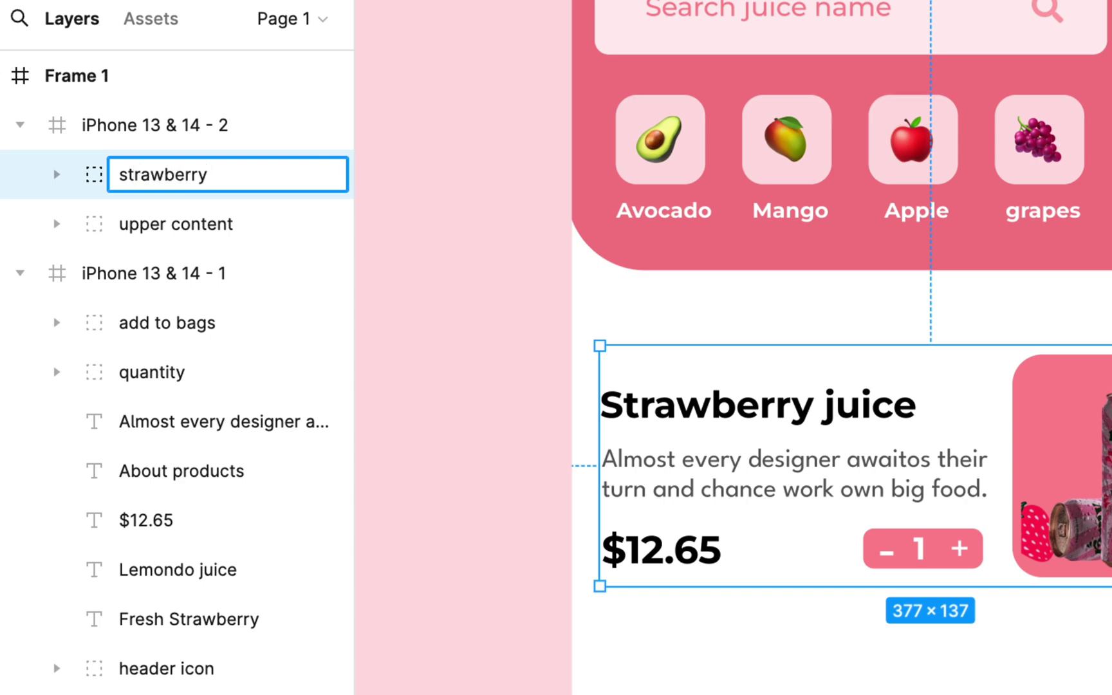
key("Return")
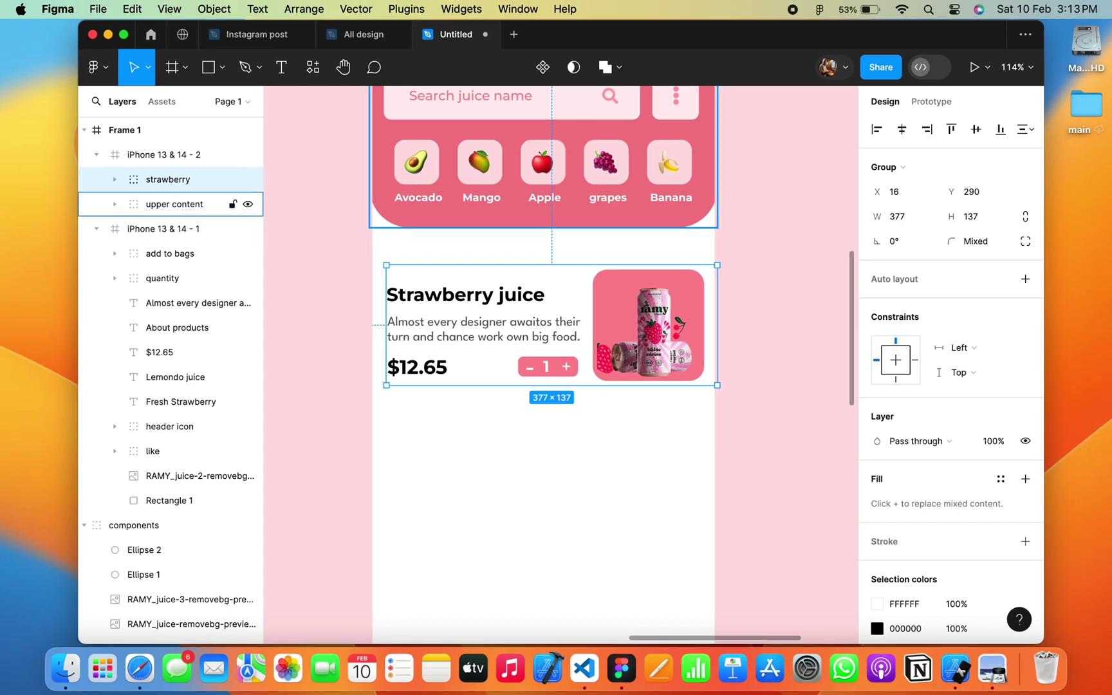
Duplicate the strawberry card twice so three cards stack at equal spacing.
left_click_drag(551, 325, 551, 462)
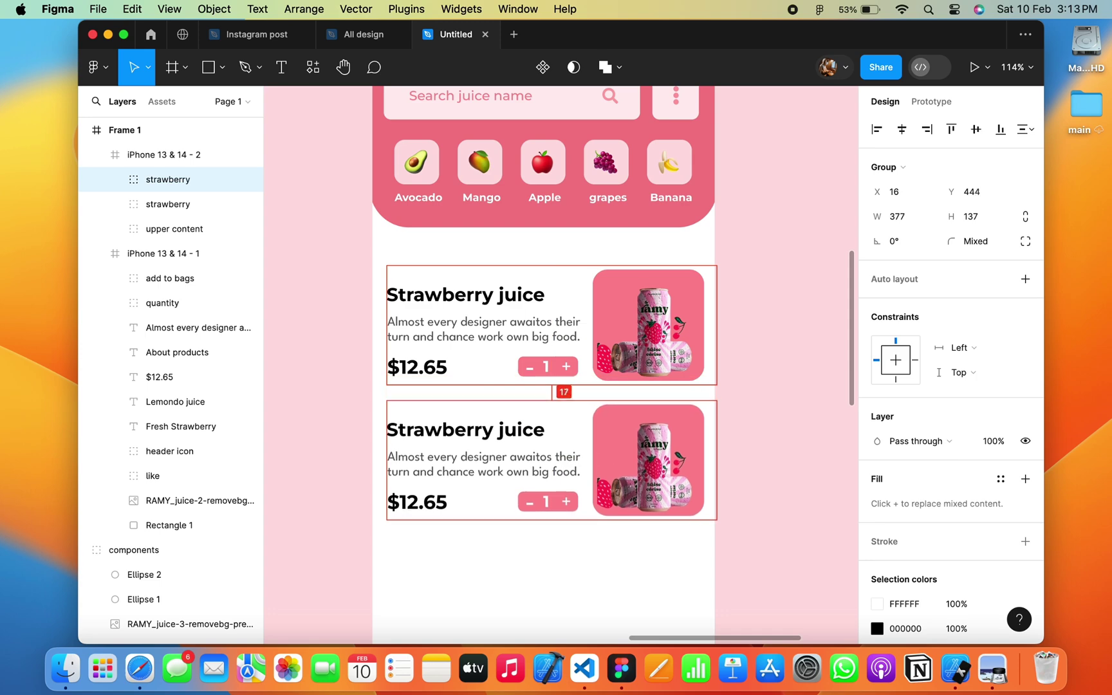
scroll(551, 386, "down", 3)
key("super+d")
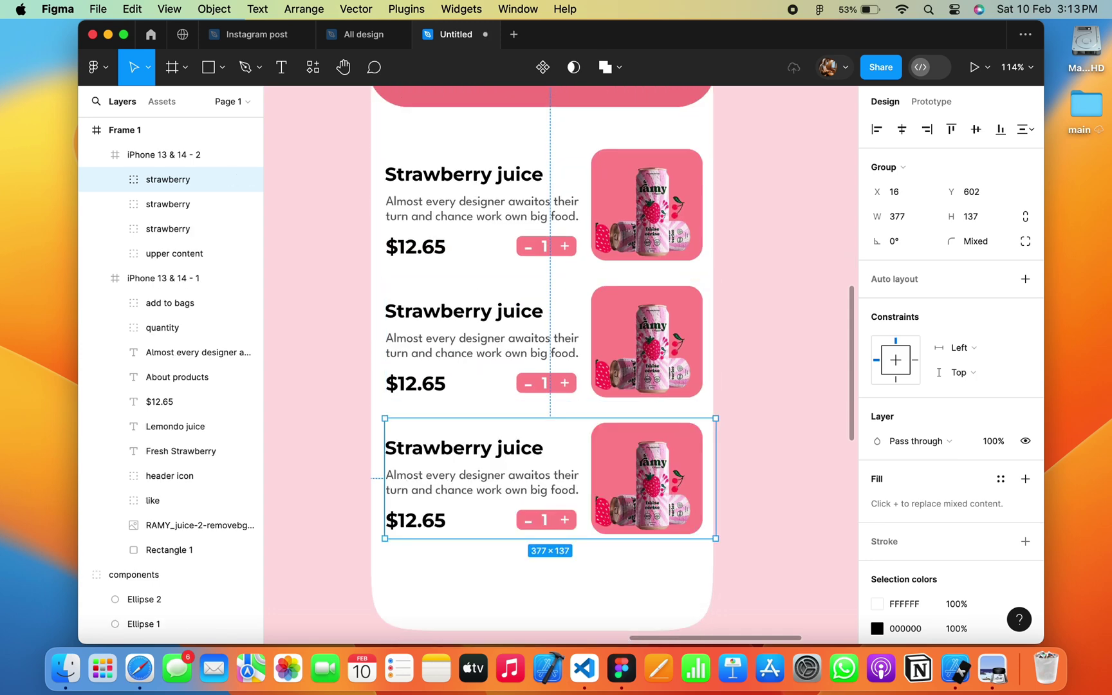
key("Escape")
Delete the can image from the middle card, leaving its empty pink square.
scroll(611, 335, "down", 5)
left_click(675, 333)
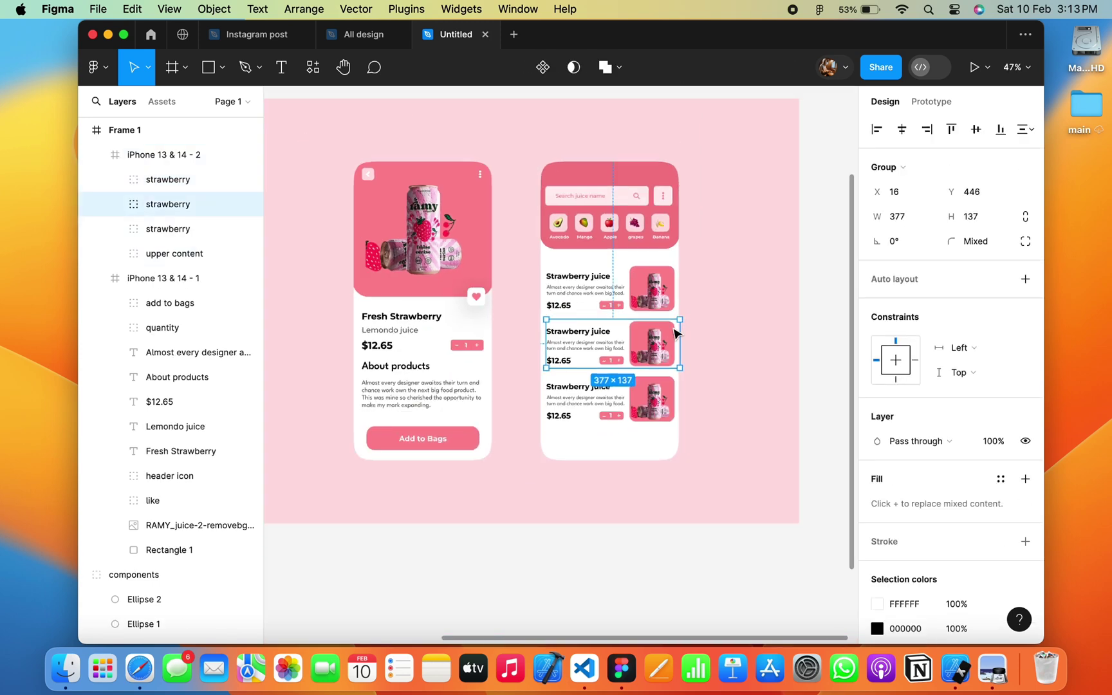
scroll(676, 334, "down", 3)
double_click(679, 312)
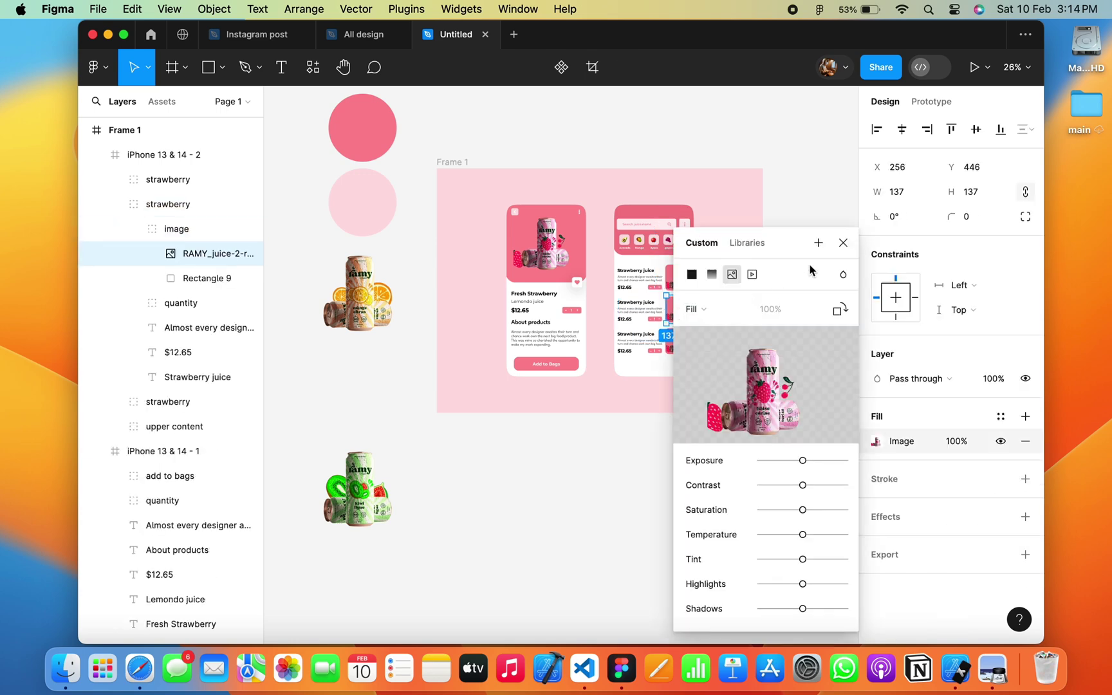
scroll(715, 311, "up", 5)
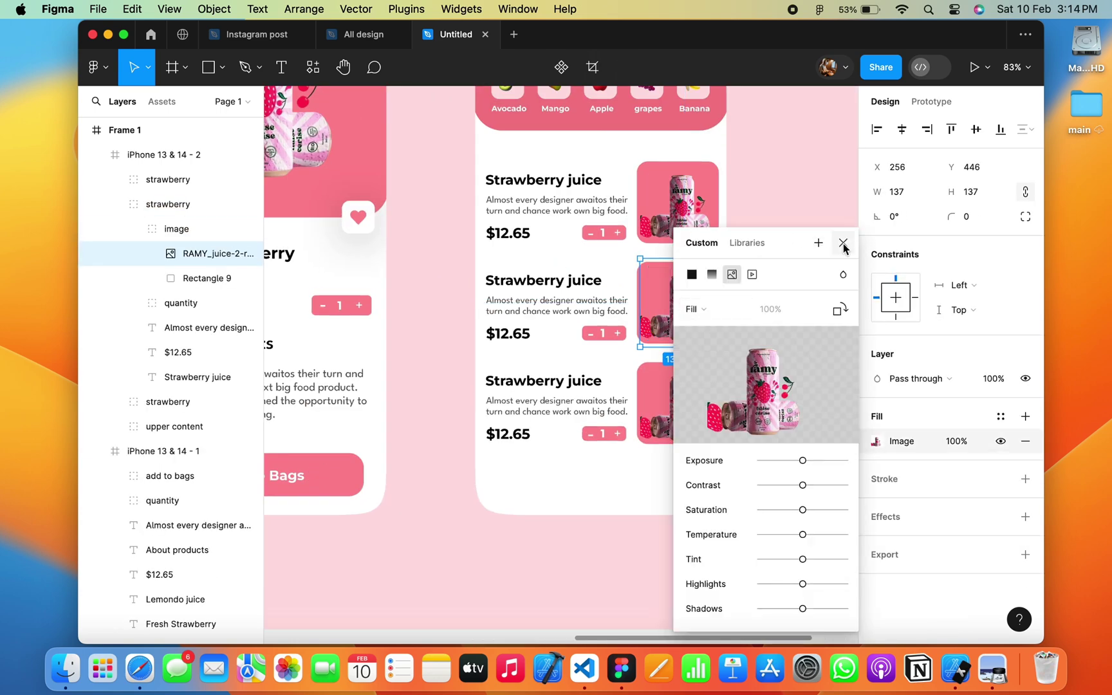
left_click(844, 244)
key("Delete")
scroll(687, 315, "down", 5)
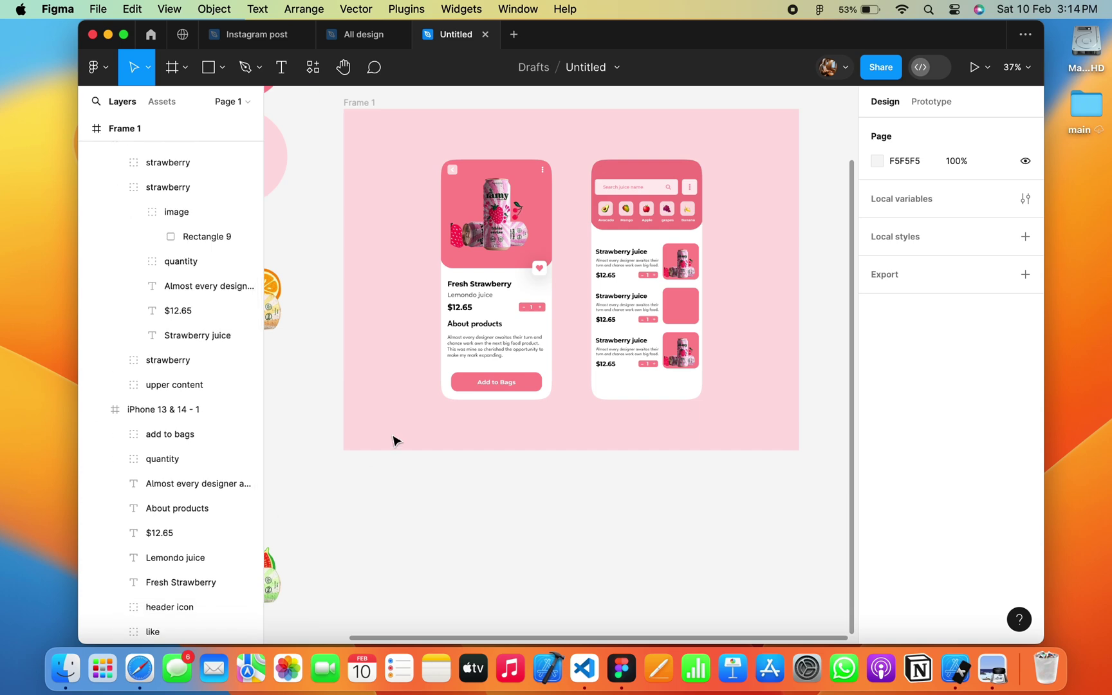
scroll(394, 441, "left", 3)
left_click(347, 296)
Place the orange juice can image at 137 size into the middle card's empty pink square.
double_click(350, 296)
left_click_drag(350, 314, 732, 472)
scroll(863, 302, "right", 4)
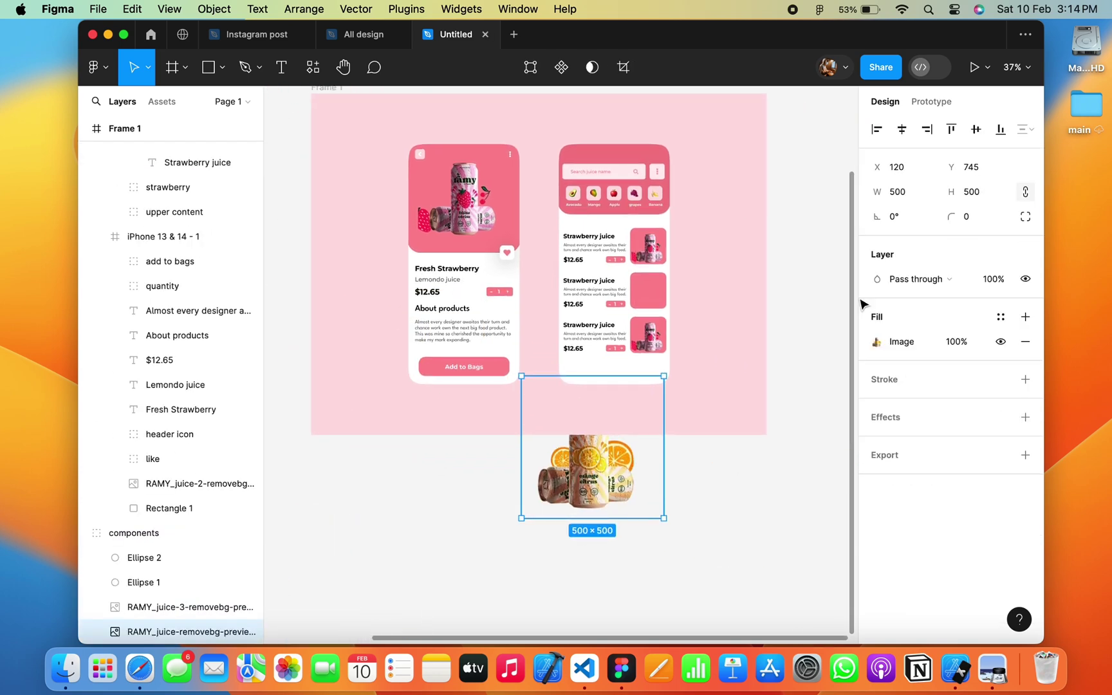
type("37")
key("Return")
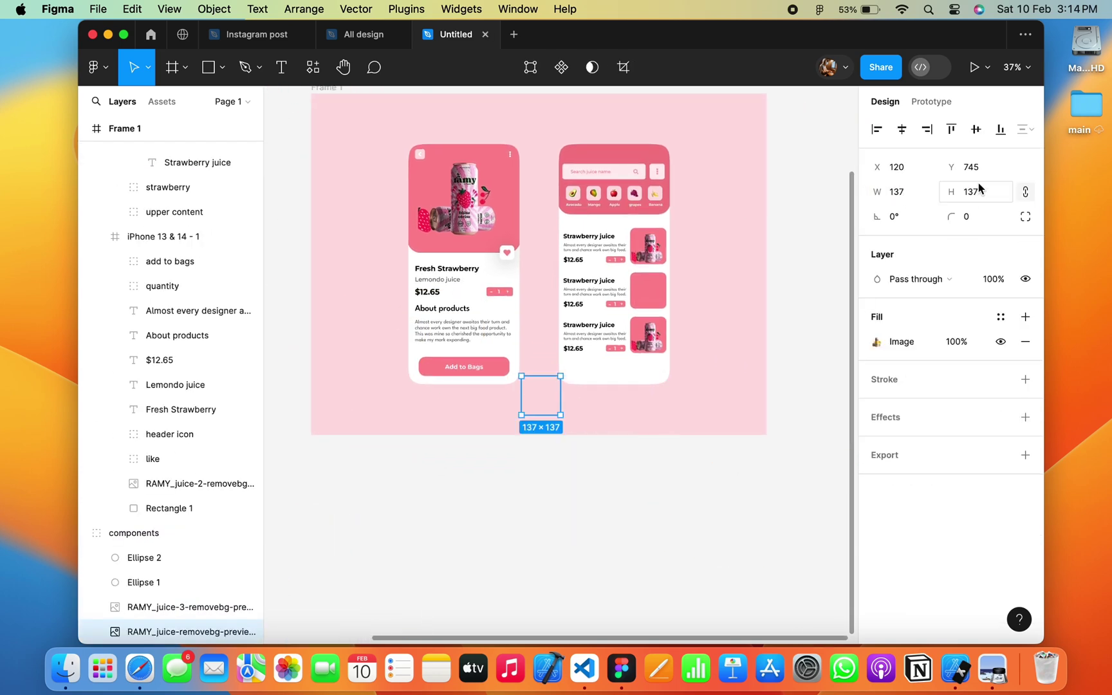
mouse_move(557, 389)
left_mouse_down()
mouse_move(651, 292)
mouse_move(630, 314)
left_mouse_up()
scroll(652, 294, "up", 5)
left_click(790, 257)
Ungroup the middle card's image group and put the orange can layer above its pink backing.
scroll(791, 258, "down", 3)
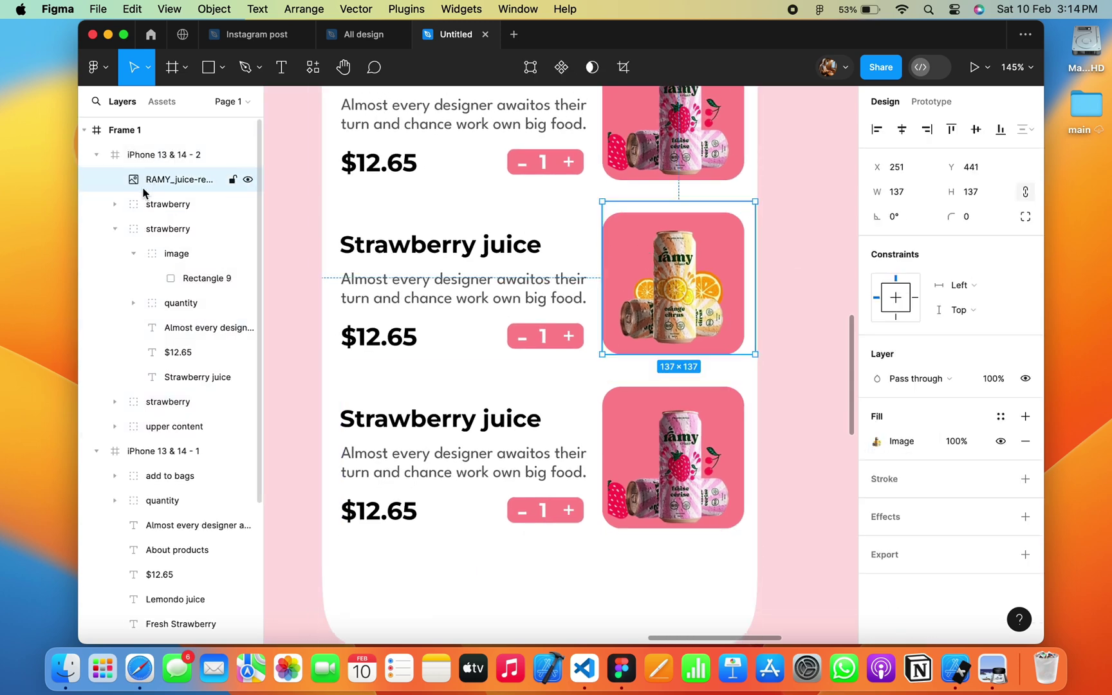
left_click(103, 155)
left_click(152, 180)
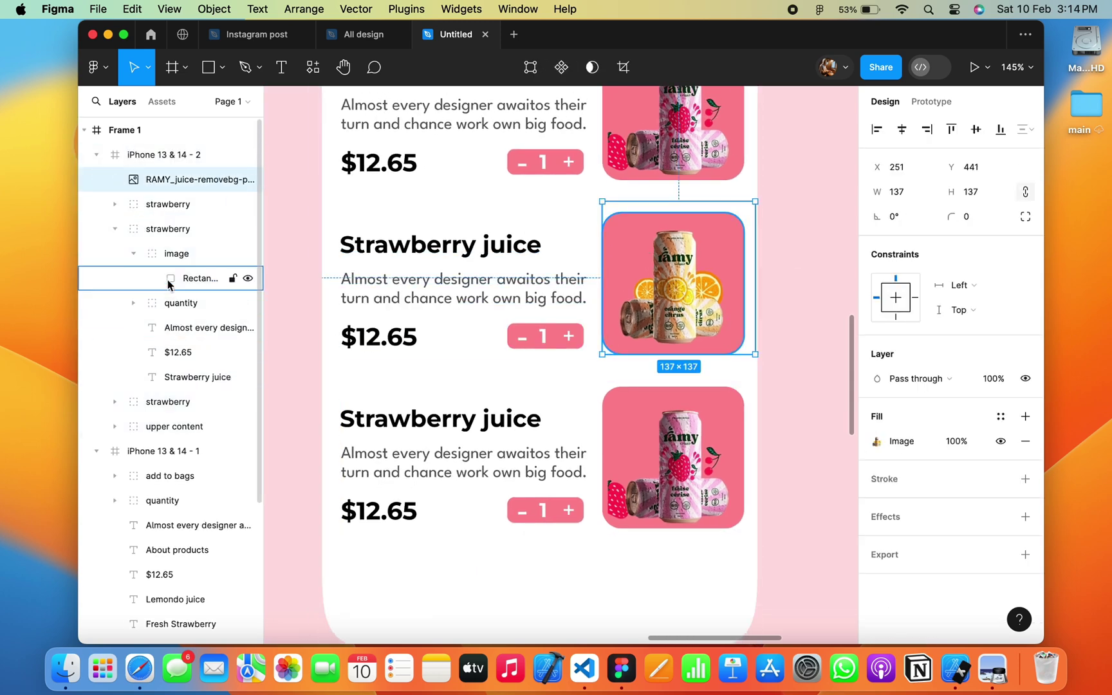
left_click(170, 257)
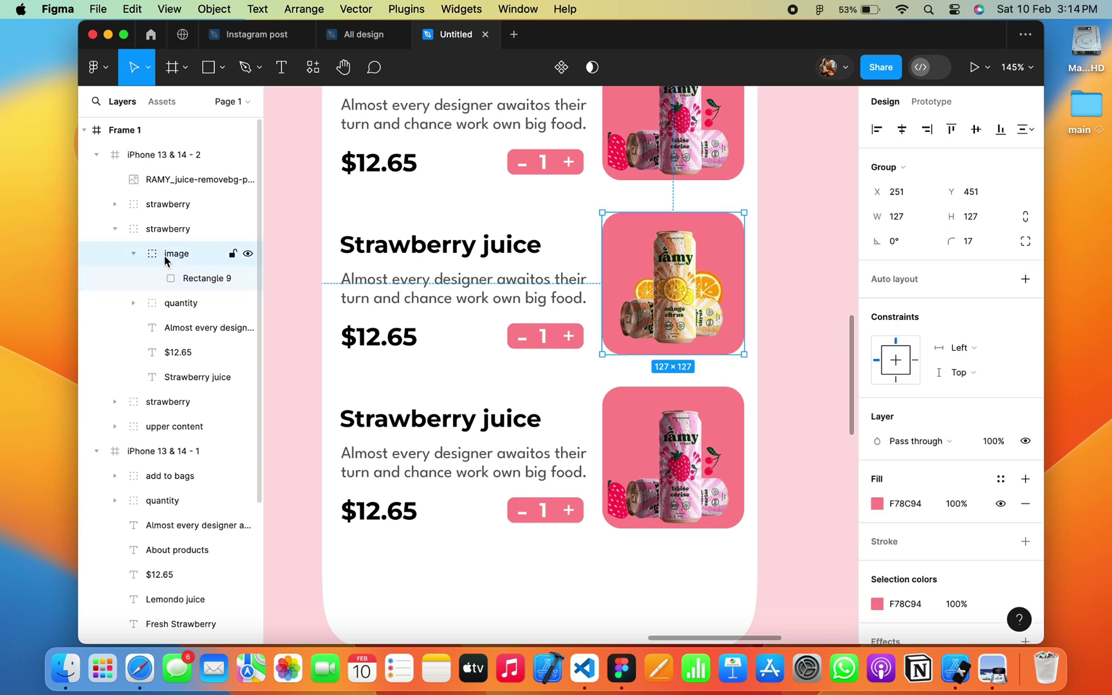
right_click(165, 259)
left_click(219, 364)
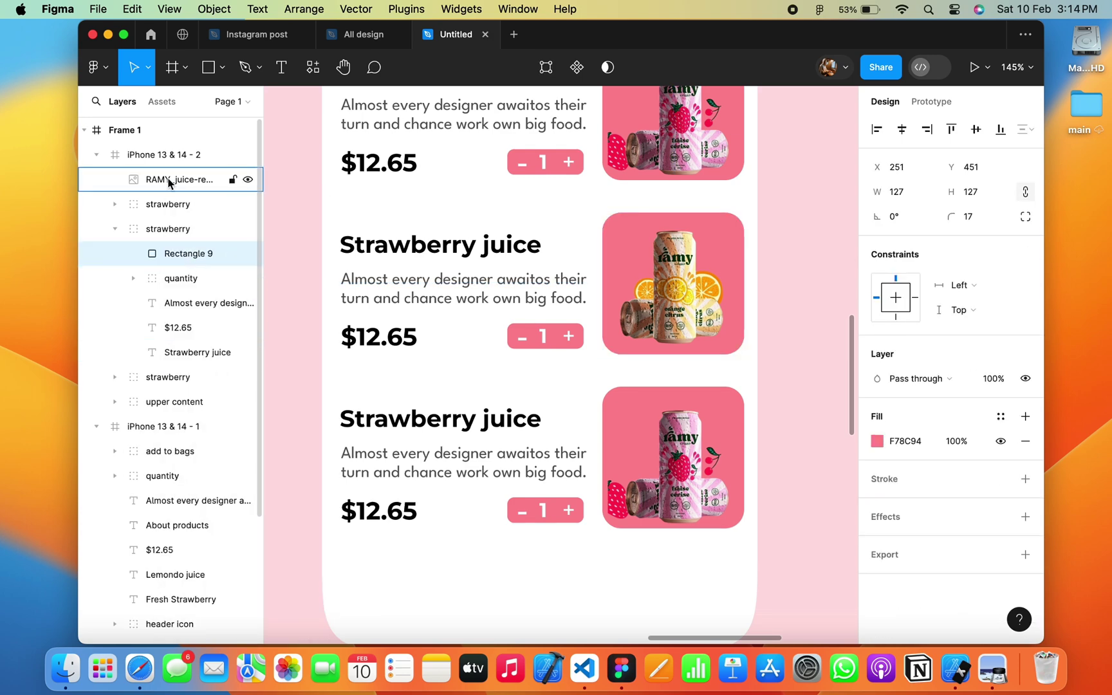
left_click_drag(169, 183, 181, 243)
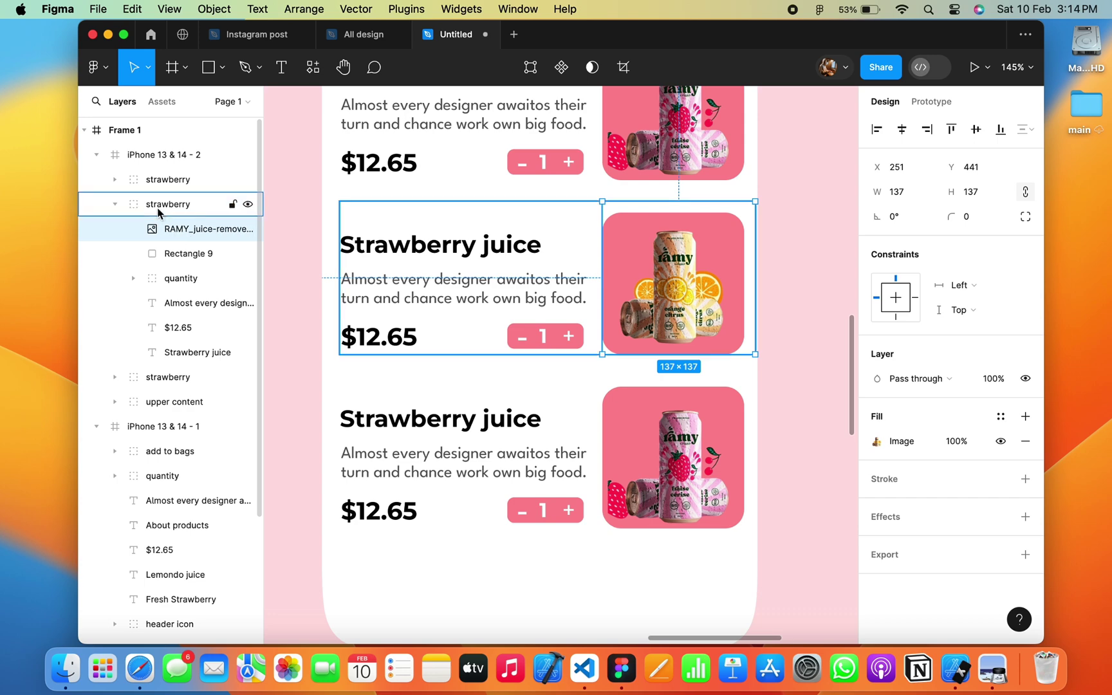
left_click(116, 204)
double_click(172, 206)
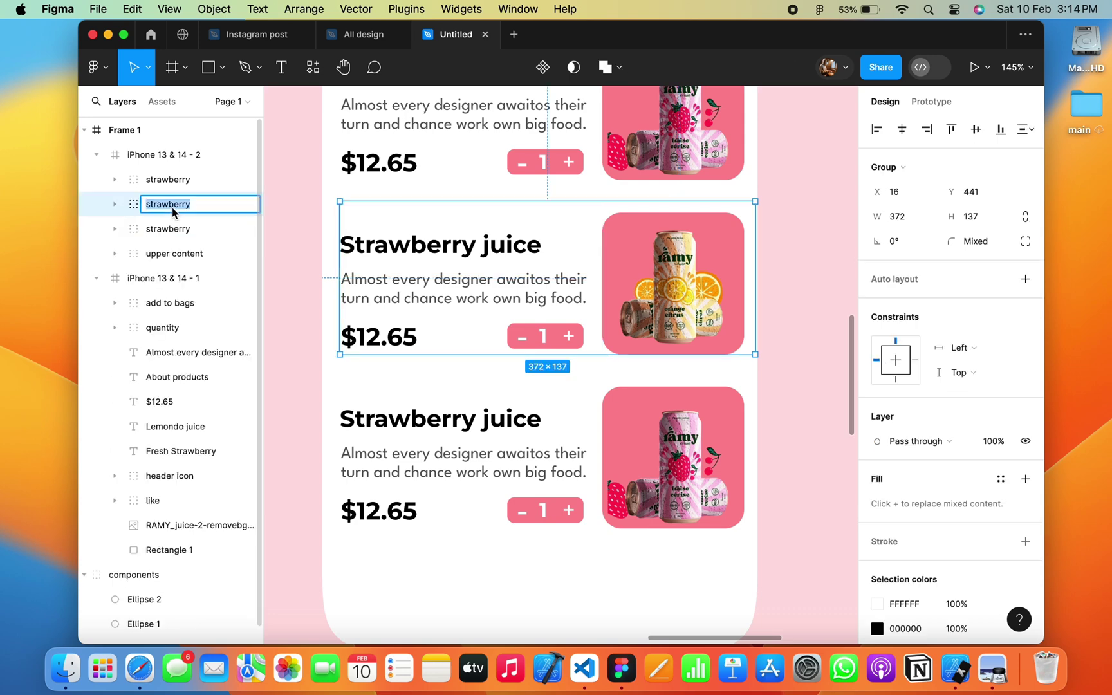
Rename the middle group 'Orange' and change its title to 'Orange juice' and price to $10.49.
key("Left")
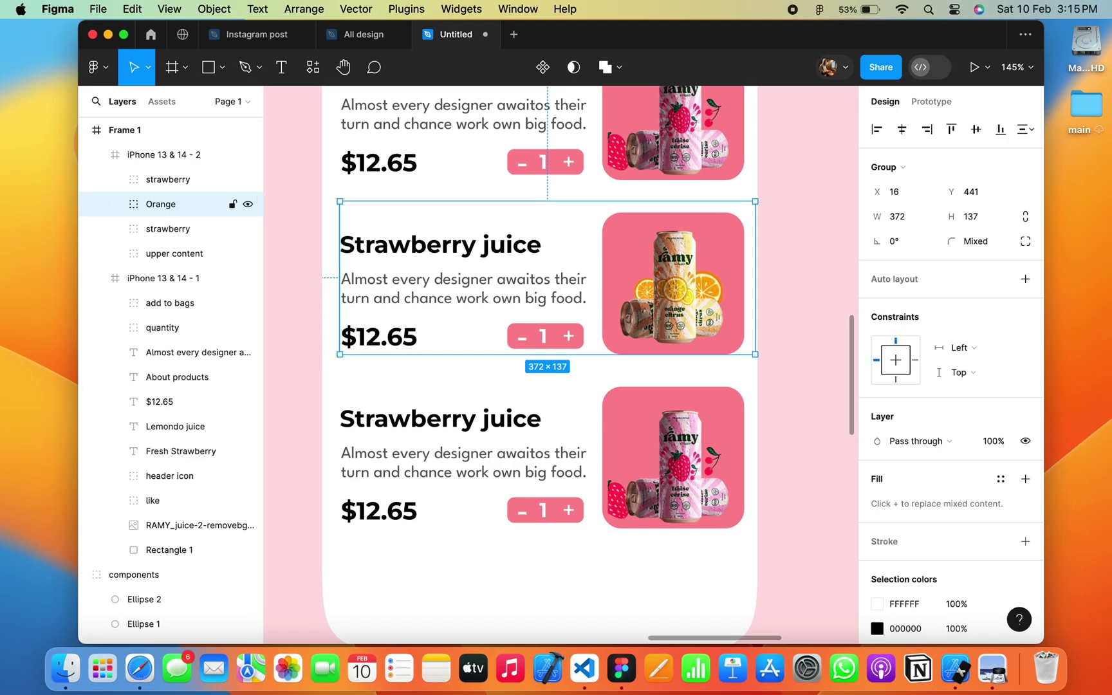
double_click(441, 245)
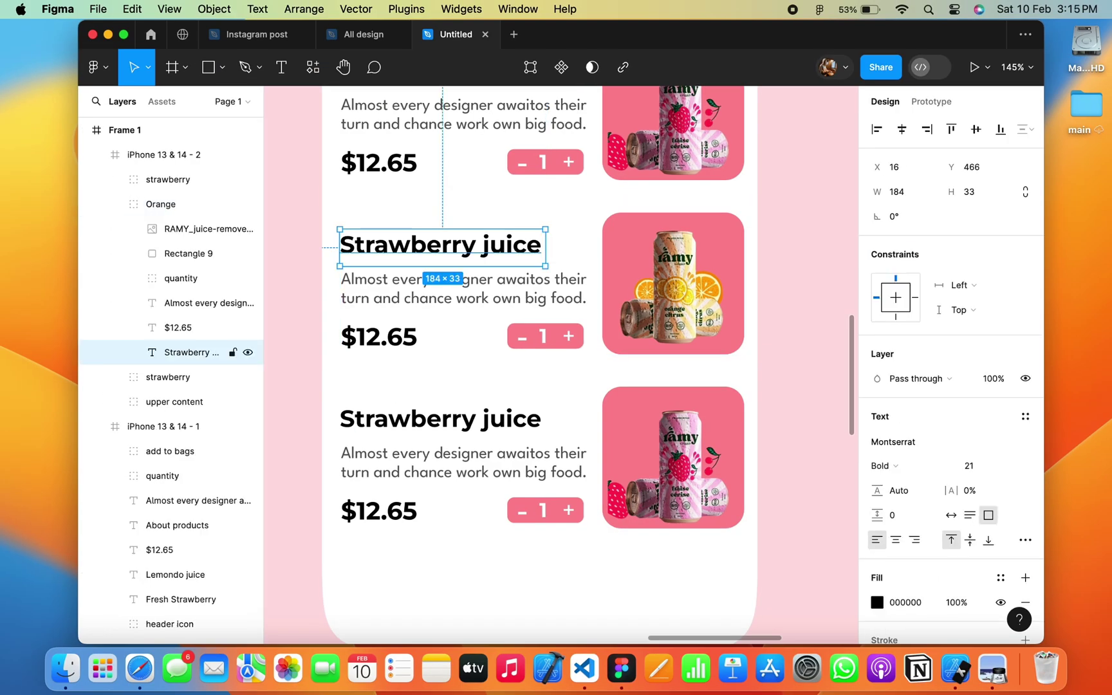
key("Return")
type("o")
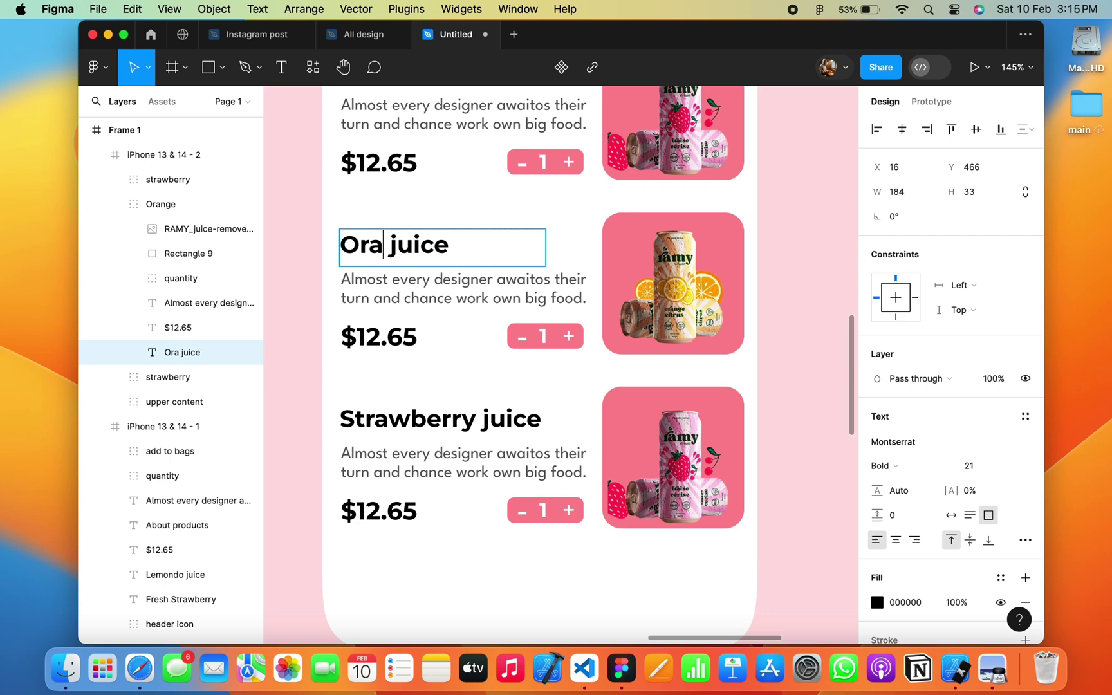
left_click(374, 341)
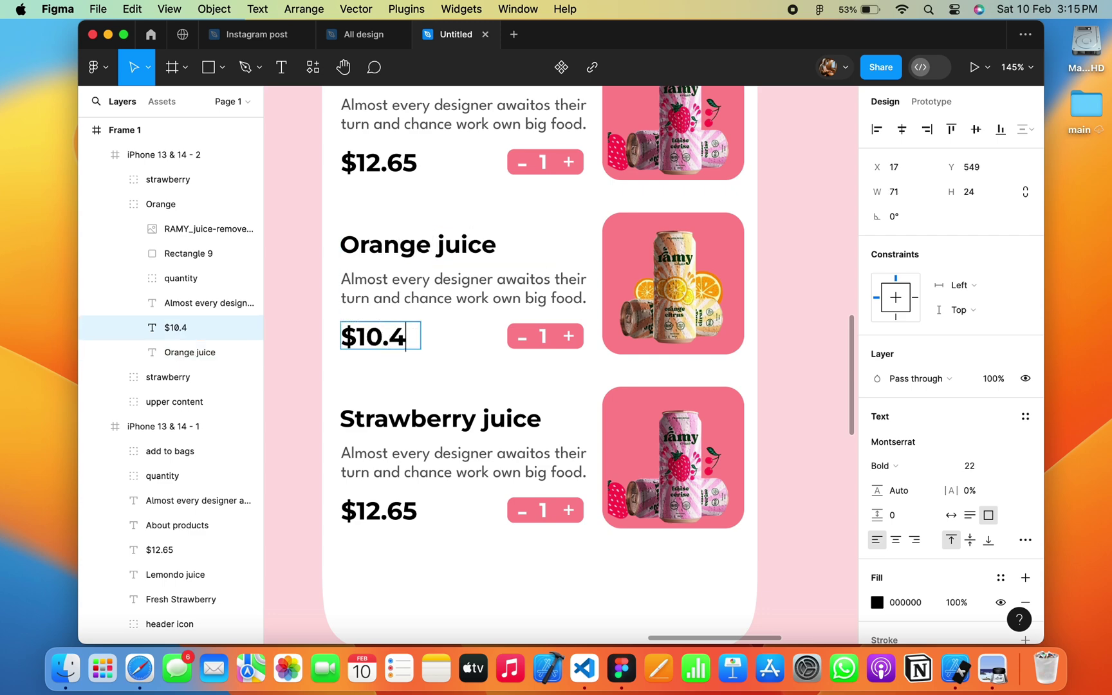
left_click_drag(424, 343, 435, 336)
scroll(690, 321, "down", 5)
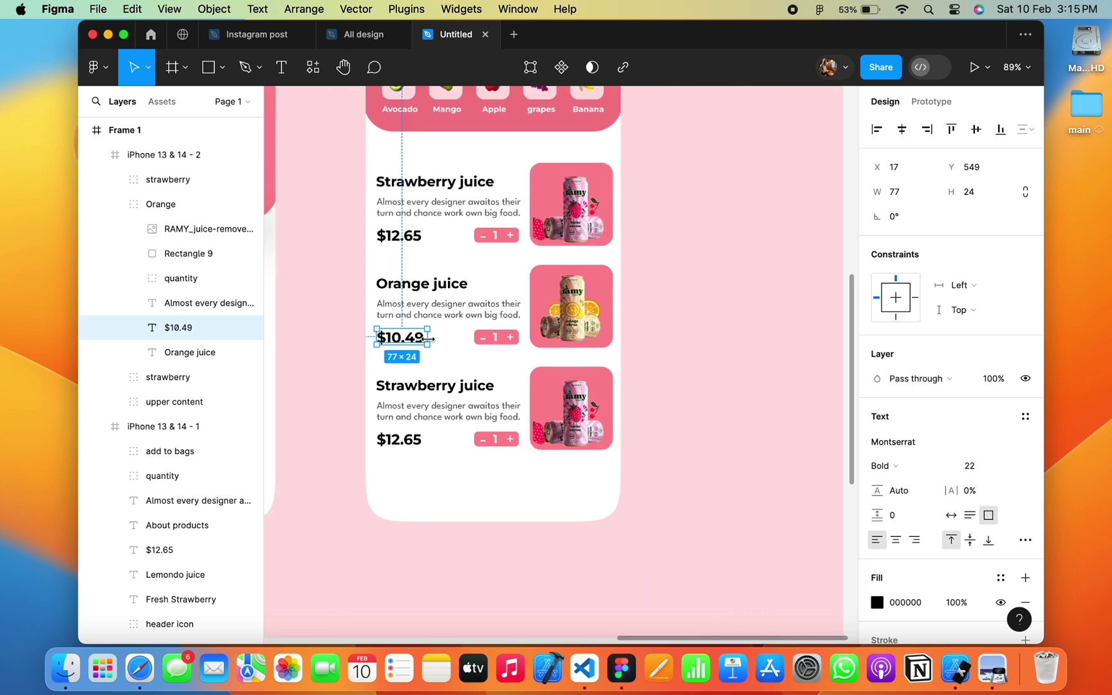
left_click(690, 320)
scroll(690, 321, "down", 1)
Give the orange card's image background a soft peach fill, F6BE92, sampled from the can.
double_click(529, 297)
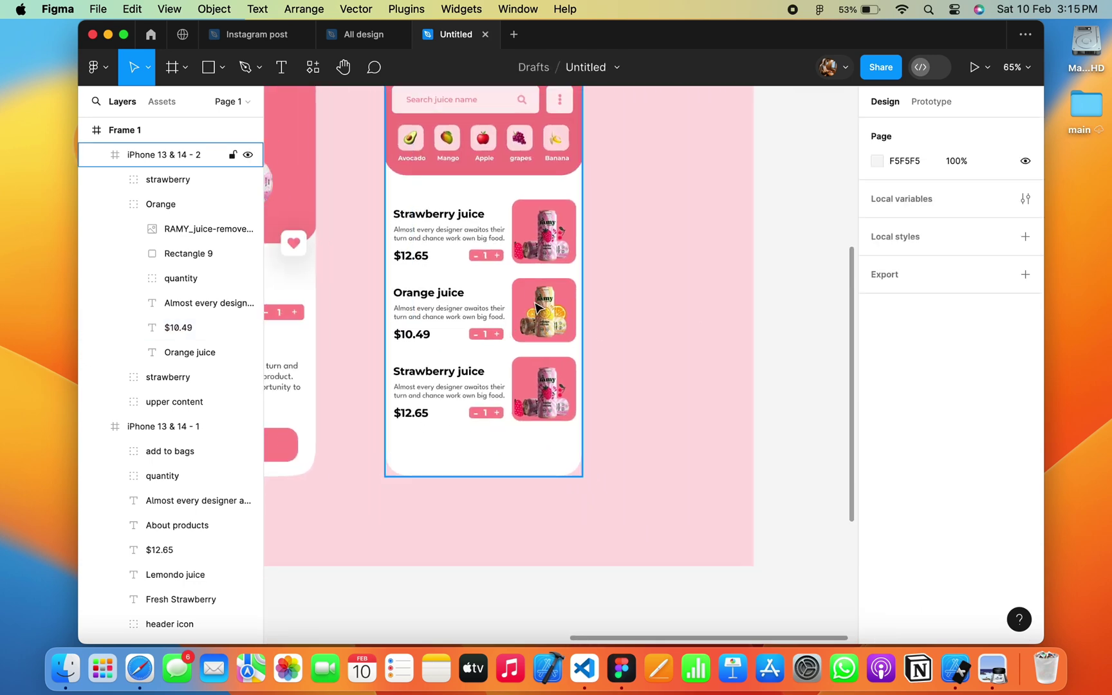
scroll(530, 298, "up", 5)
scroll(530, 298, "up", 2)
left_click(188, 254)
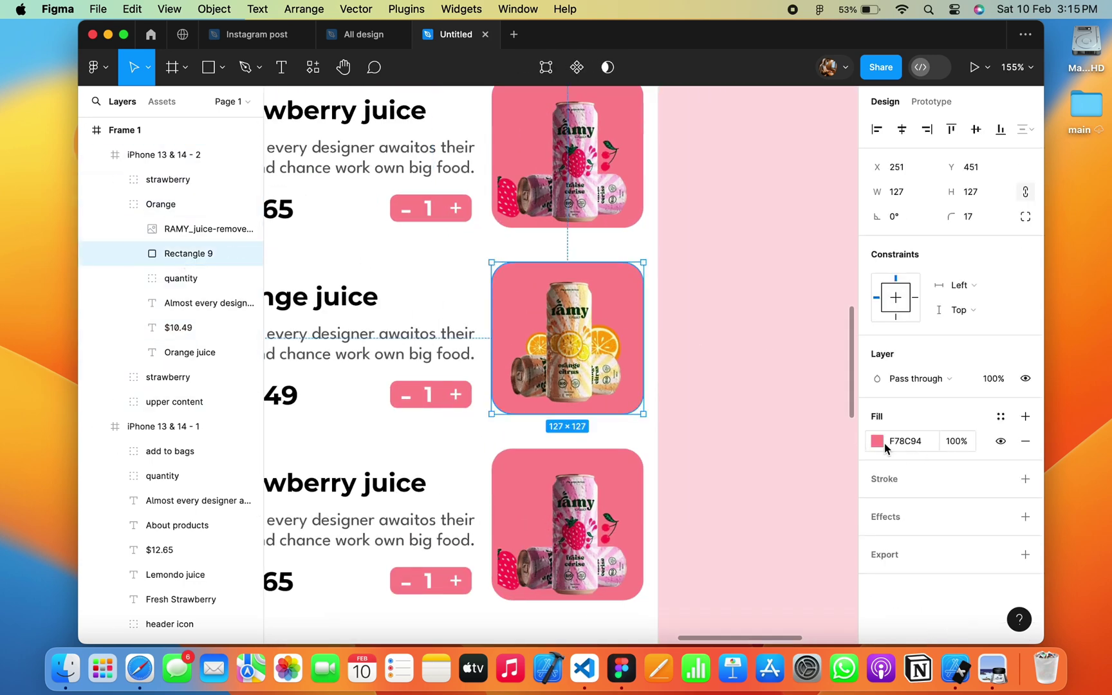
left_click(877, 441)
left_click(694, 458)
left_click(582, 335)
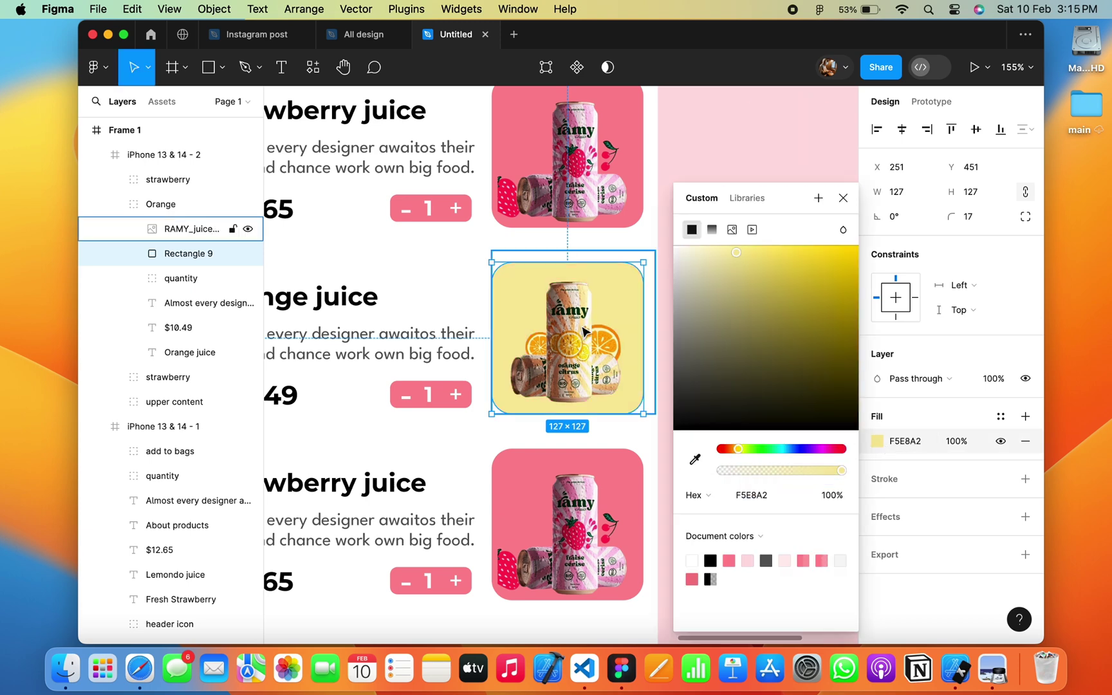
scroll(620, 385, "up", 5)
left_click(695, 458)
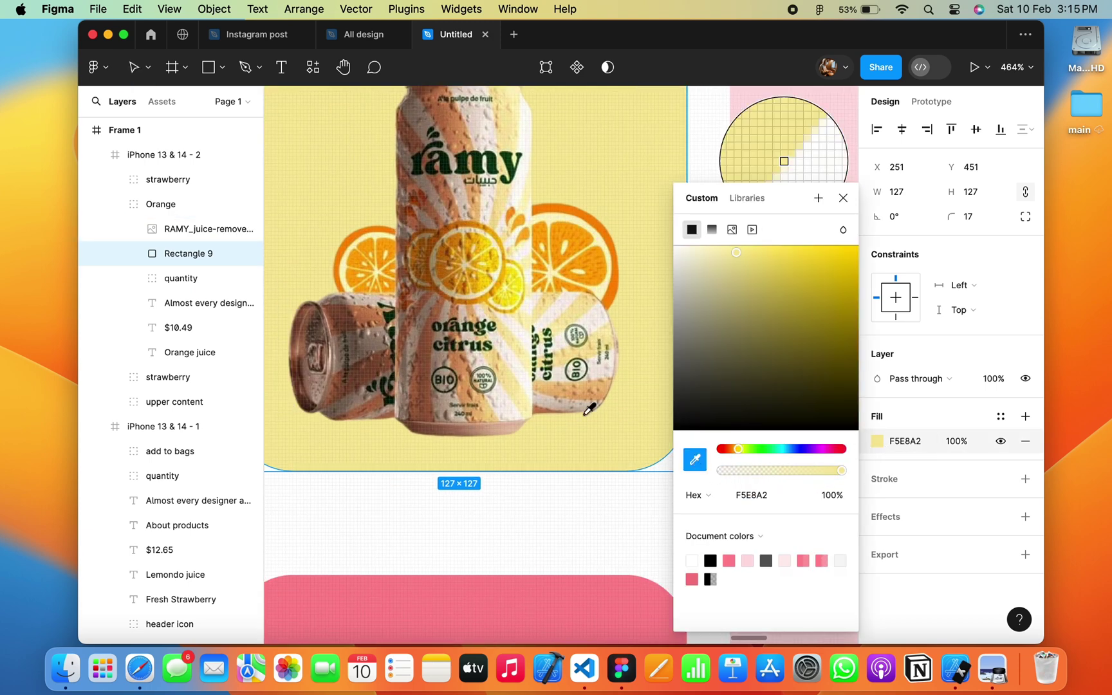
left_click(472, 390)
left_click_drag(770, 312, 749, 251)
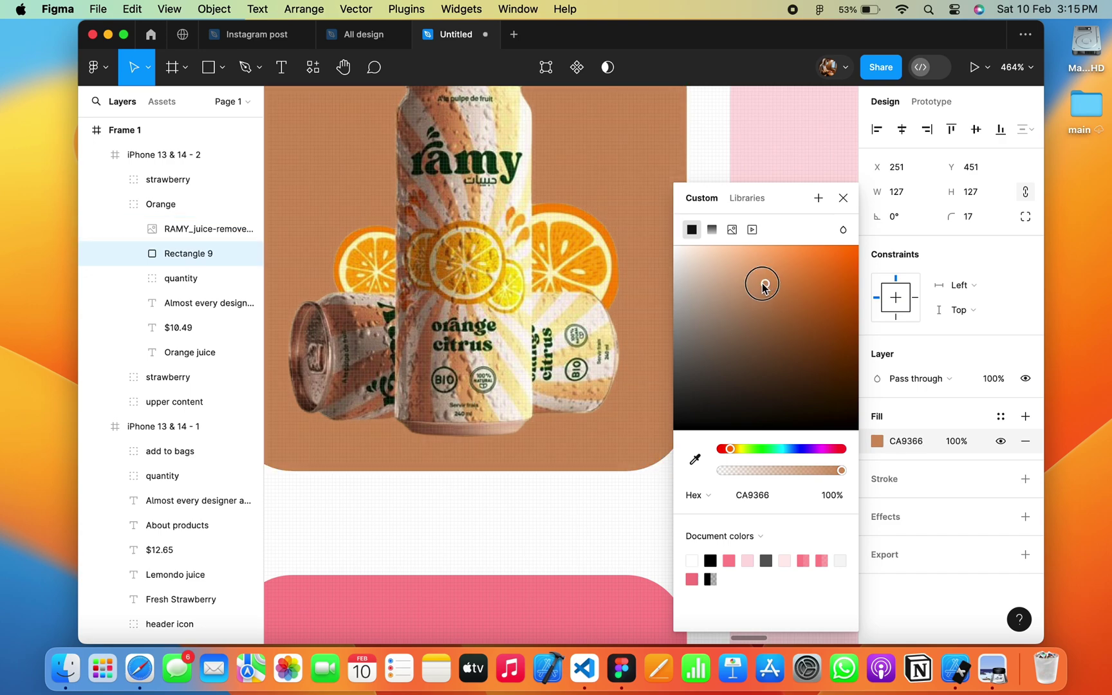
scroll(581, 278, "down", 5)
scroll(581, 278, "down", 2)
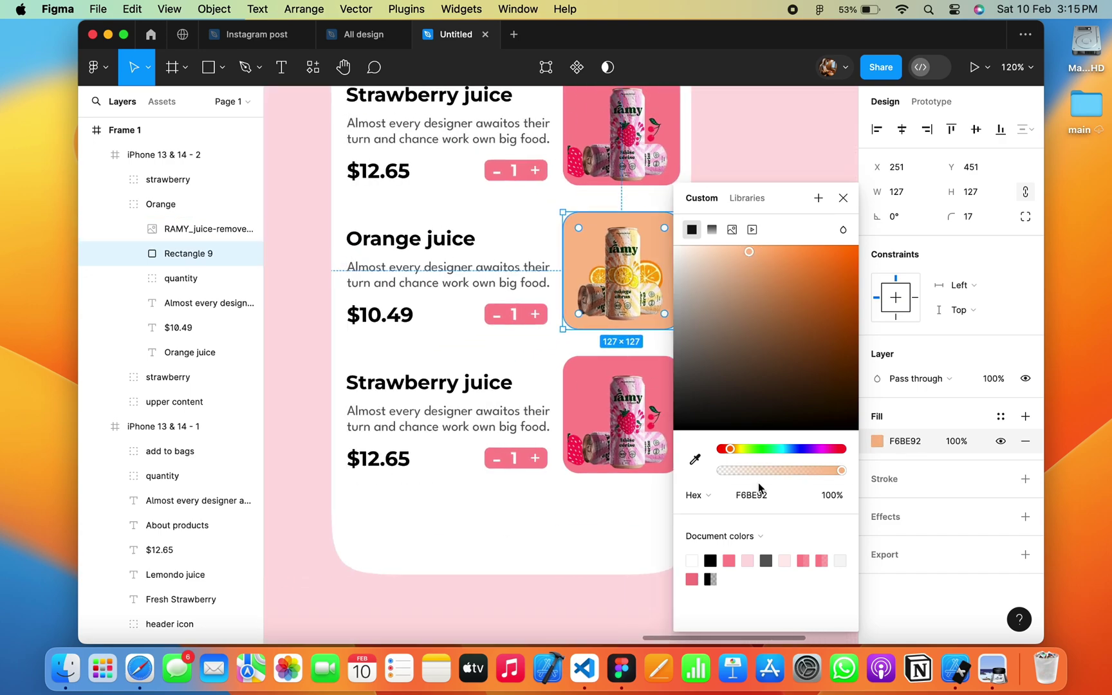
Recolour the orange row's quantity pill to match the peach background.
double_click(512, 314)
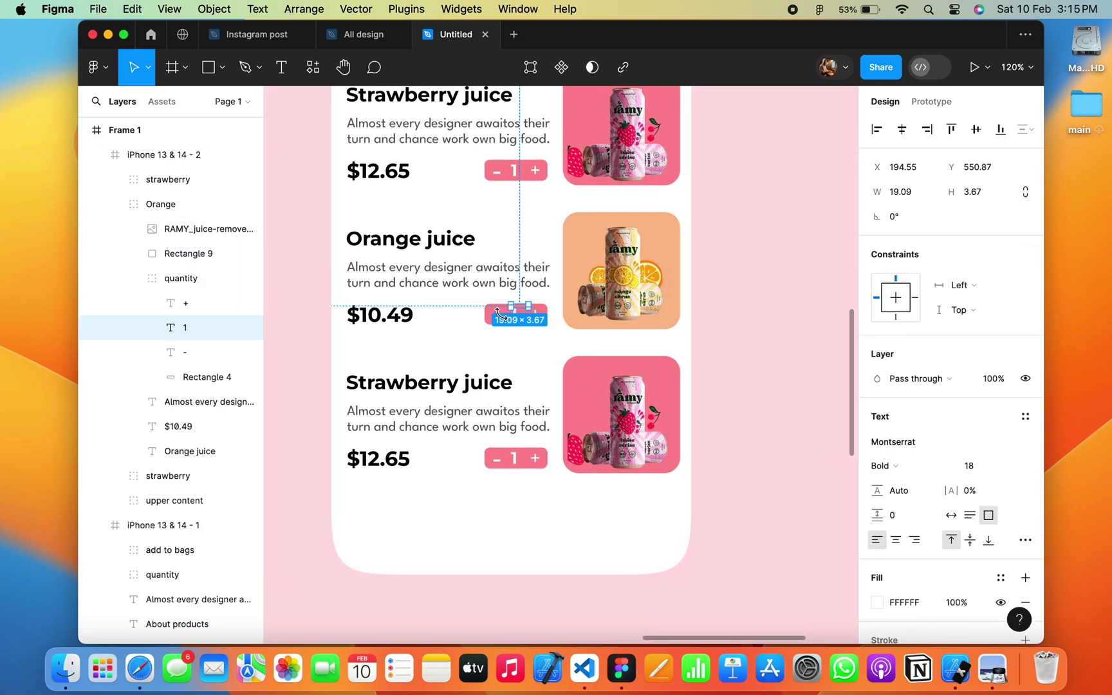
left_click(219, 377)
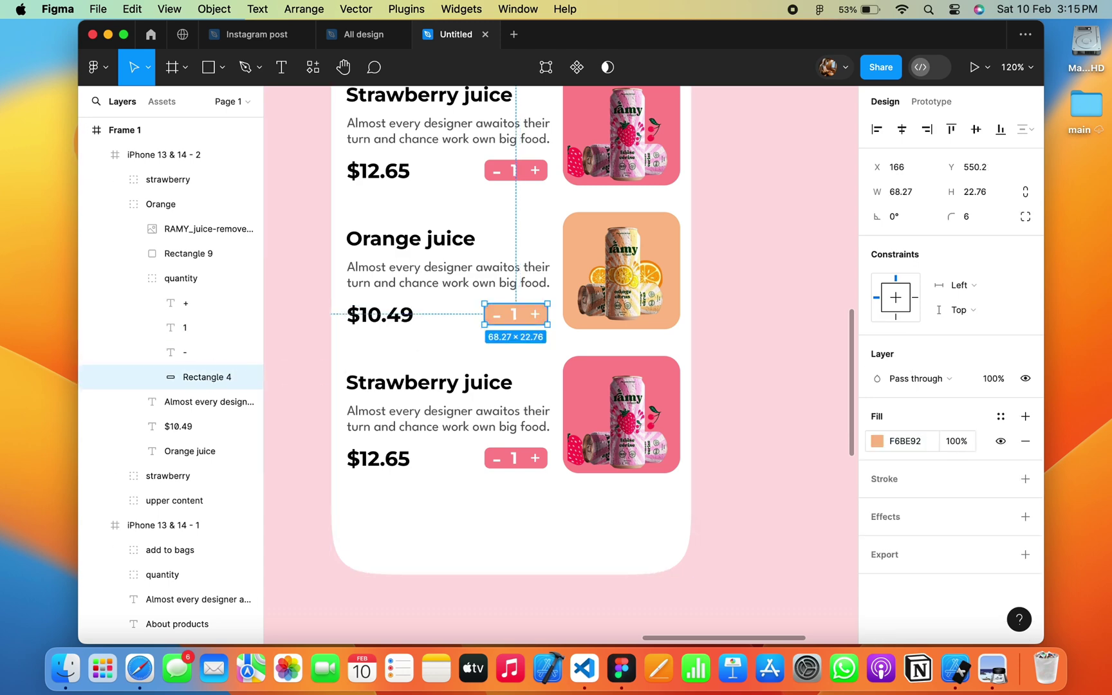
left_click(732, 355)
Delete the can image from the bottom strawberry card.
scroll(732, 355, "down", 3)
left_click(651, 384)
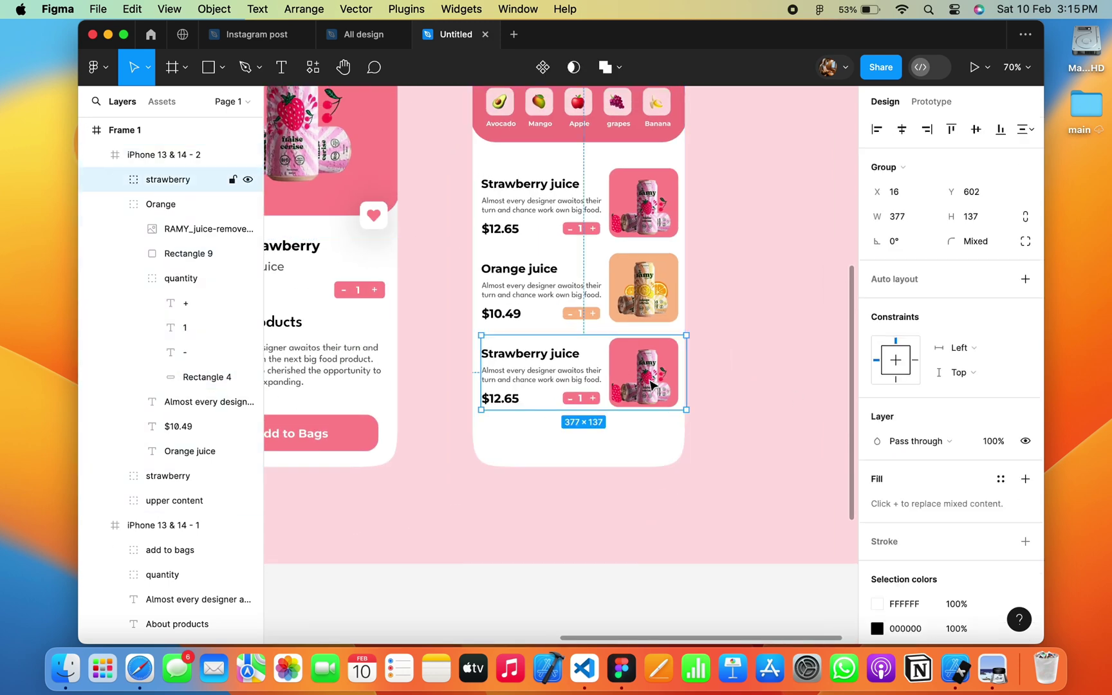
double_click(651, 385)
key("Delete")
scroll(651, 384, "down", 5)
Place the kiwi juice can image at 137 width onto the bottom card.
scroll(497, 439, "left", 3)
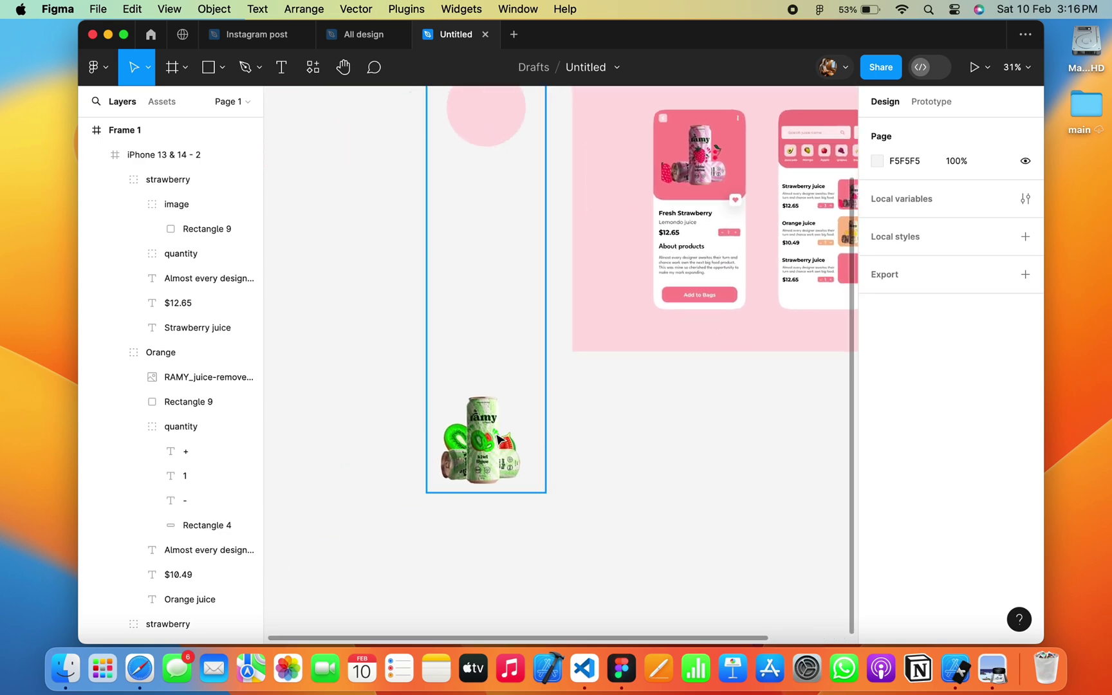
left_click_drag(498, 440, 498, 441)
type("137")
key("Return")
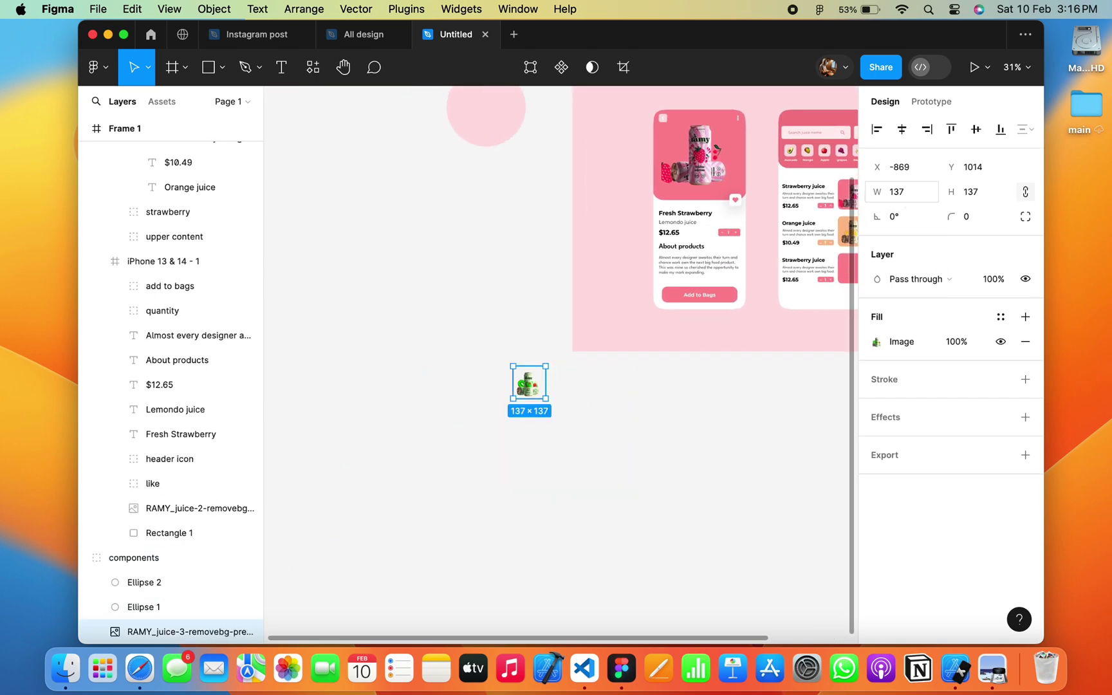
mouse_move(533, 384)
left_mouse_down()
mouse_move(873, 313)
mouse_move(634, 296)
left_mouse_up()
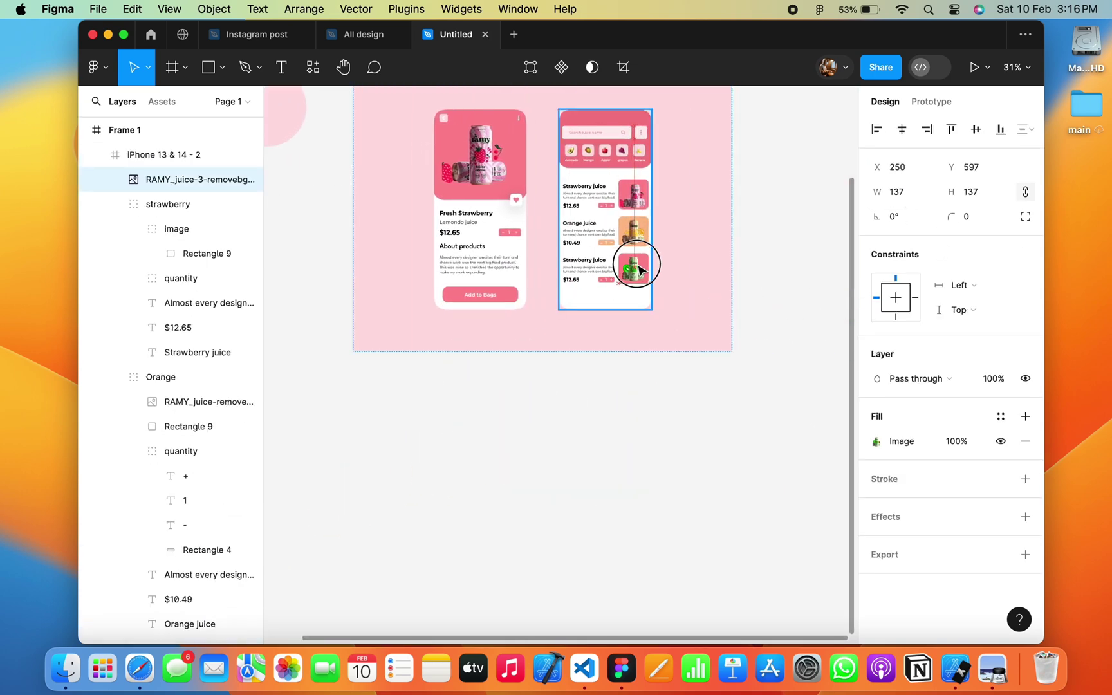
scroll(639, 274, "up", 5)
scroll(640, 281, "up", 5)
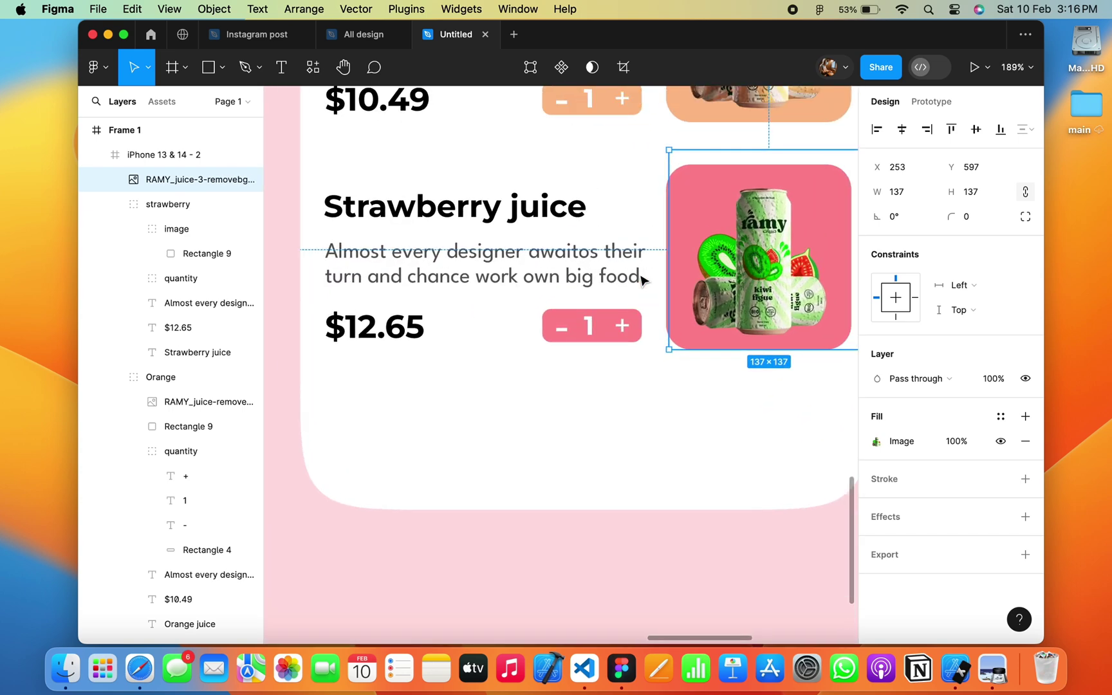
Rename the bottom row's group 'kiwi' and move the kiwi can into its image group.
double_click(161, 205)
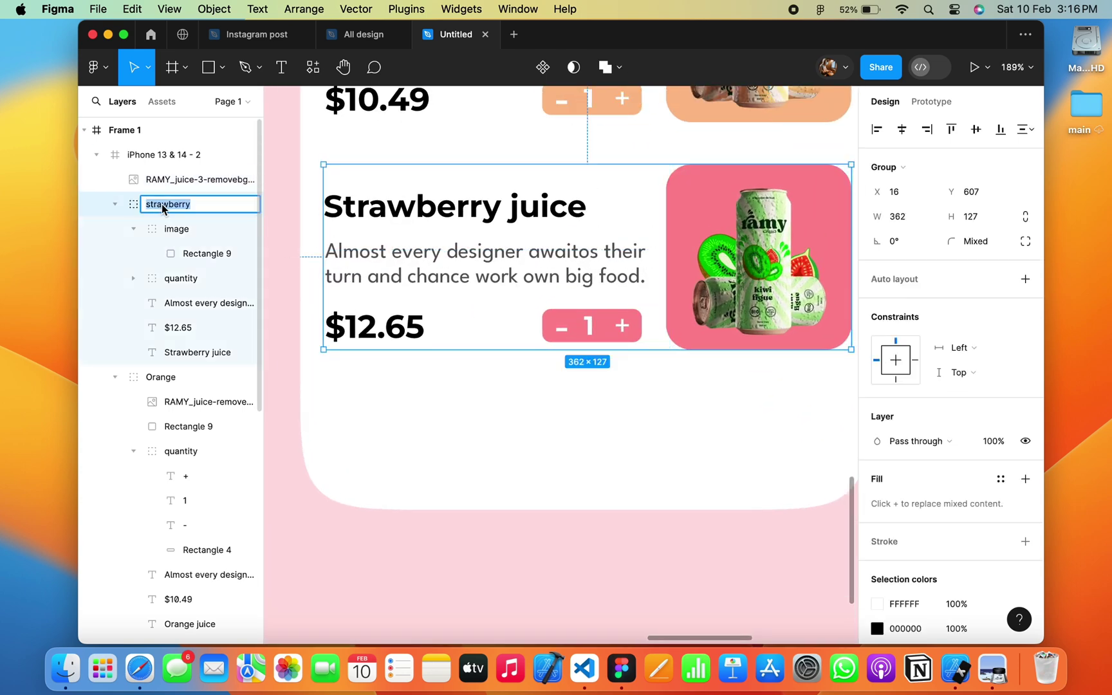
type("kiwi")
left_click(115, 204)
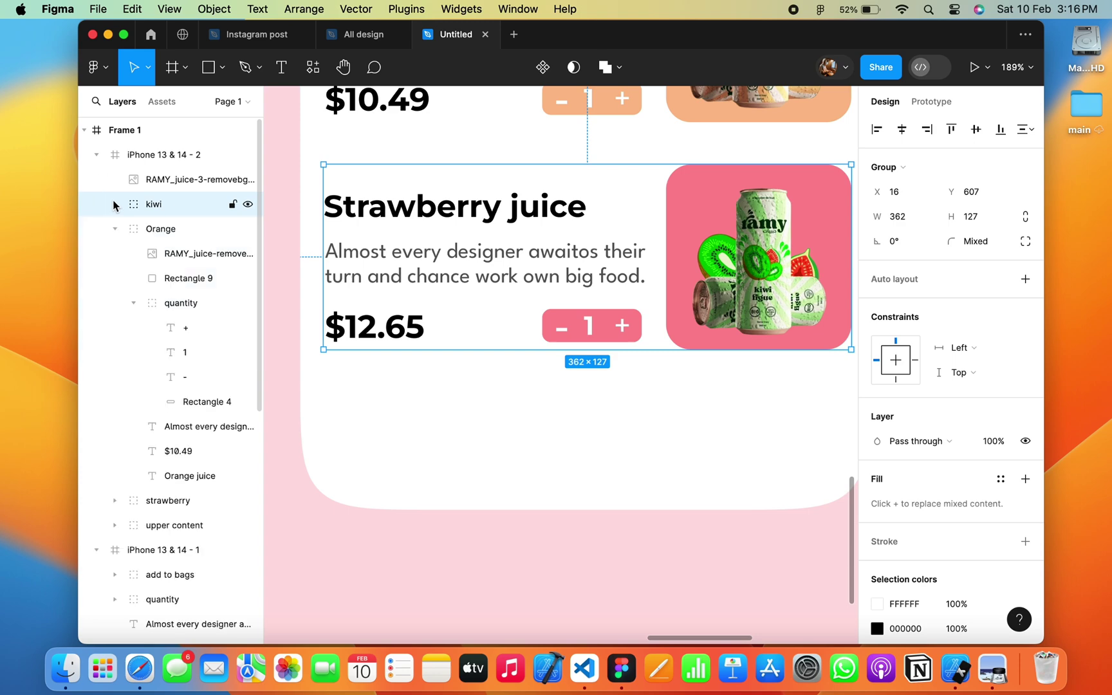
left_click(115, 204)
left_click(154, 186)
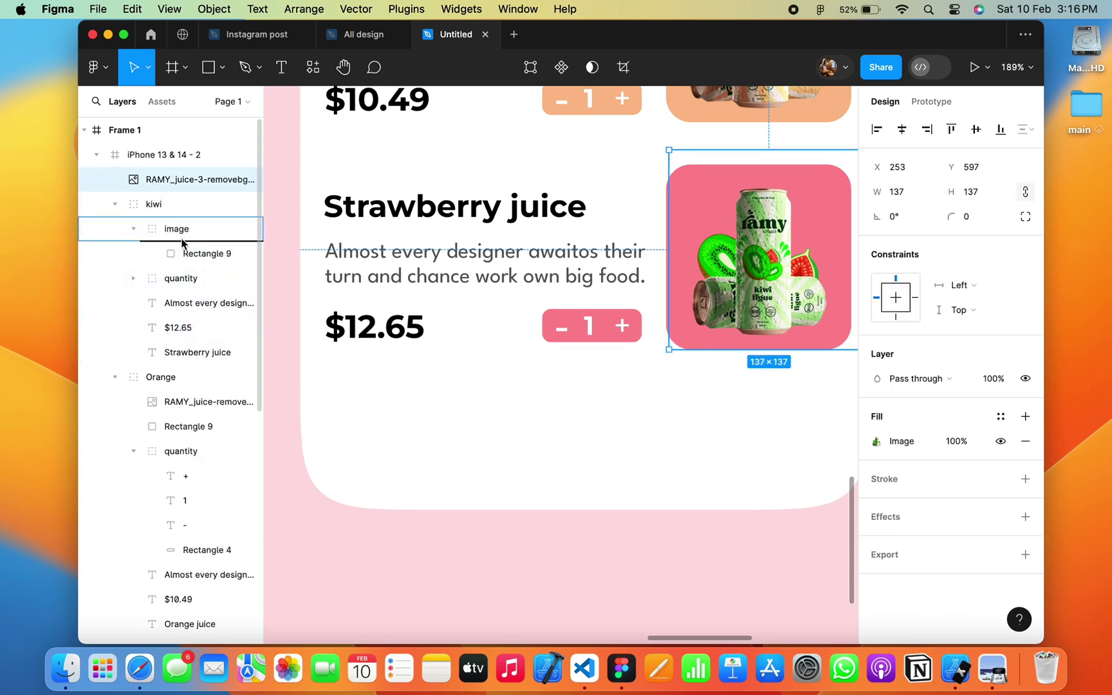
left_click_drag(182, 243, 182, 240)
left_click(133, 203)
scroll(688, 299, "right", 3)
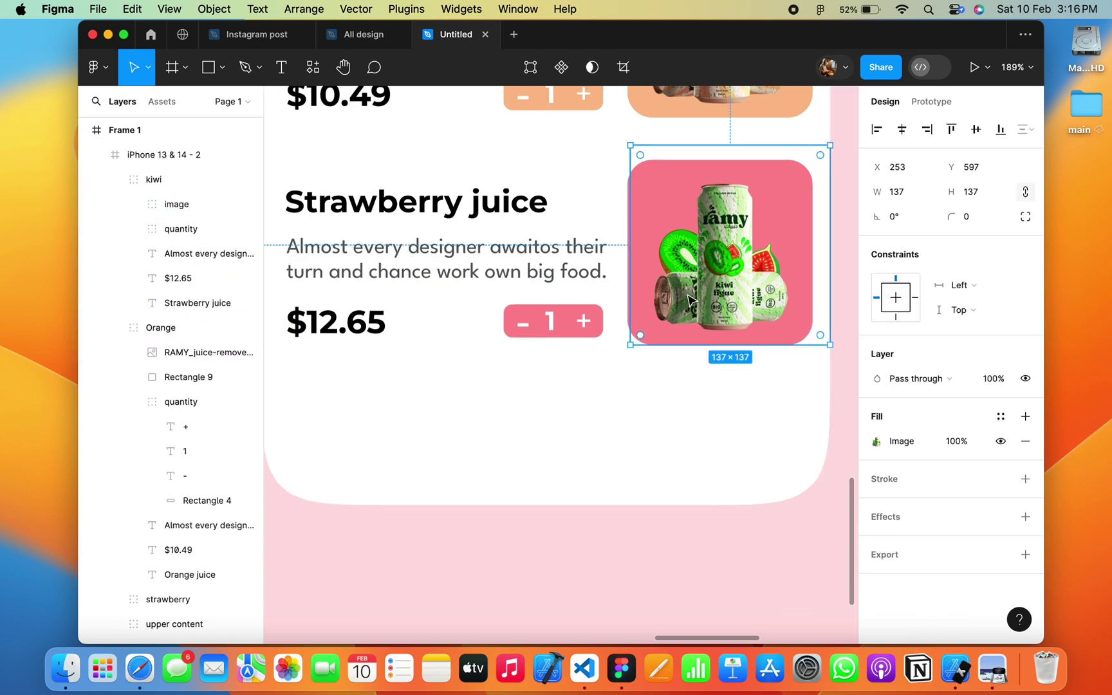
scroll(689, 300, "down", 3)
scroll(688, 299, "down", 3)
double_click(722, 287)
key("Escape")
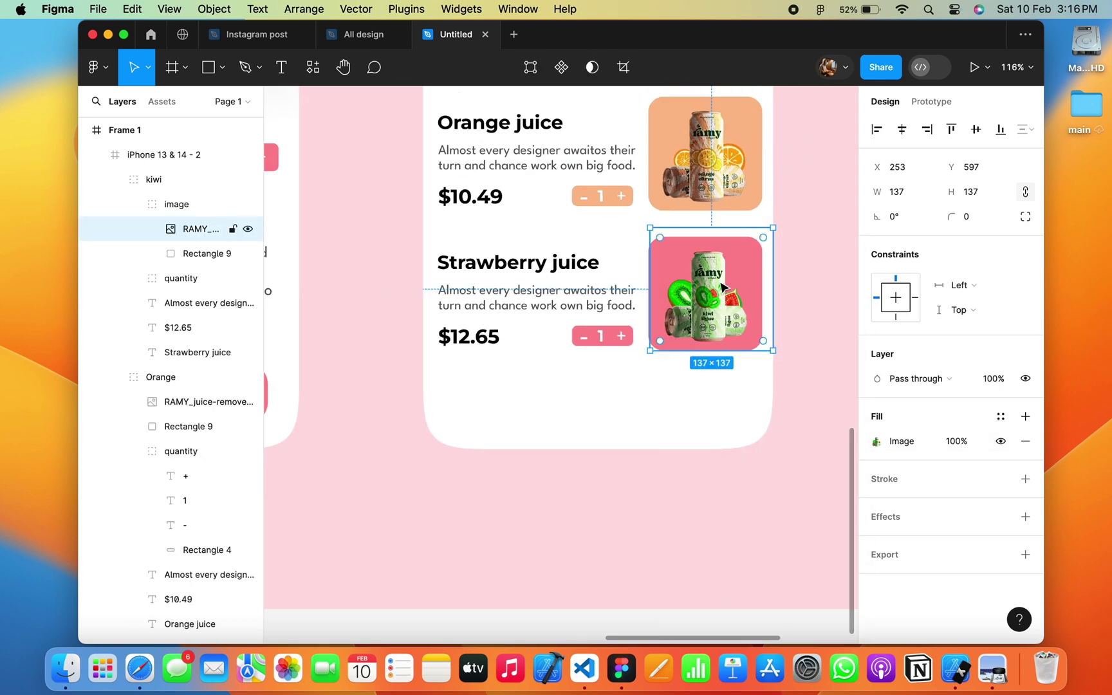
Set the kiwi card's background fill to green 9AC981 sampled from the kiwi can.
left_click(206, 253)
left_click(876, 441)
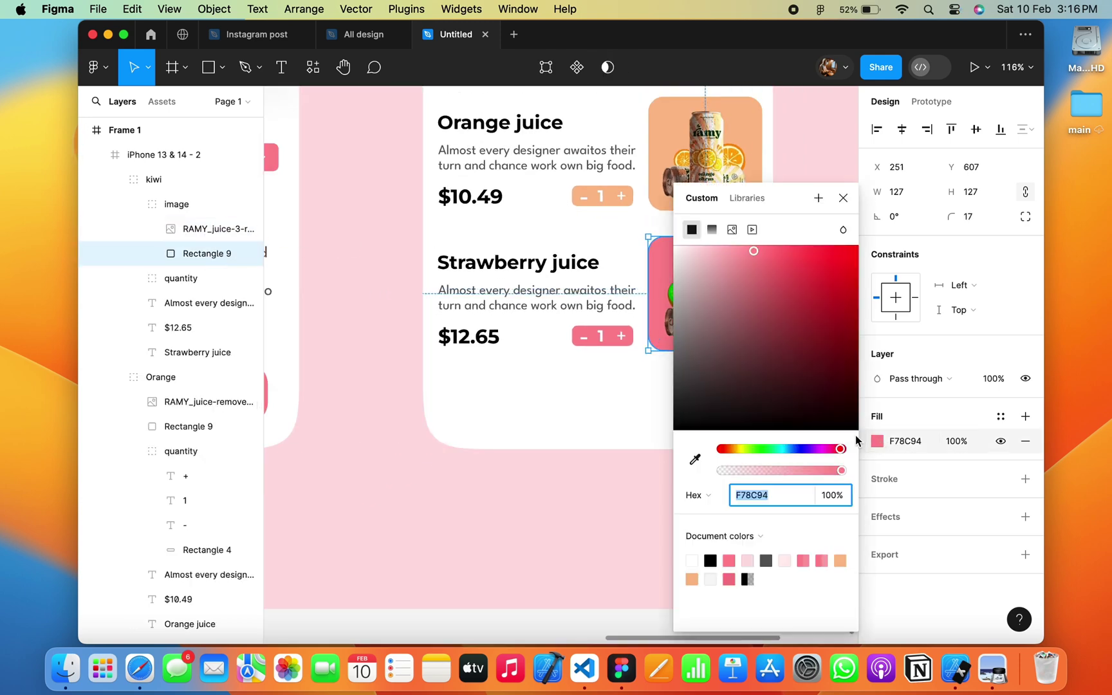
left_click(695, 459)
scroll(605, 345, "up", 5)
scroll(604, 345, "right", 5)
scroll(483, 363, "up", 3)
scroll(482, 362, "up", 2)
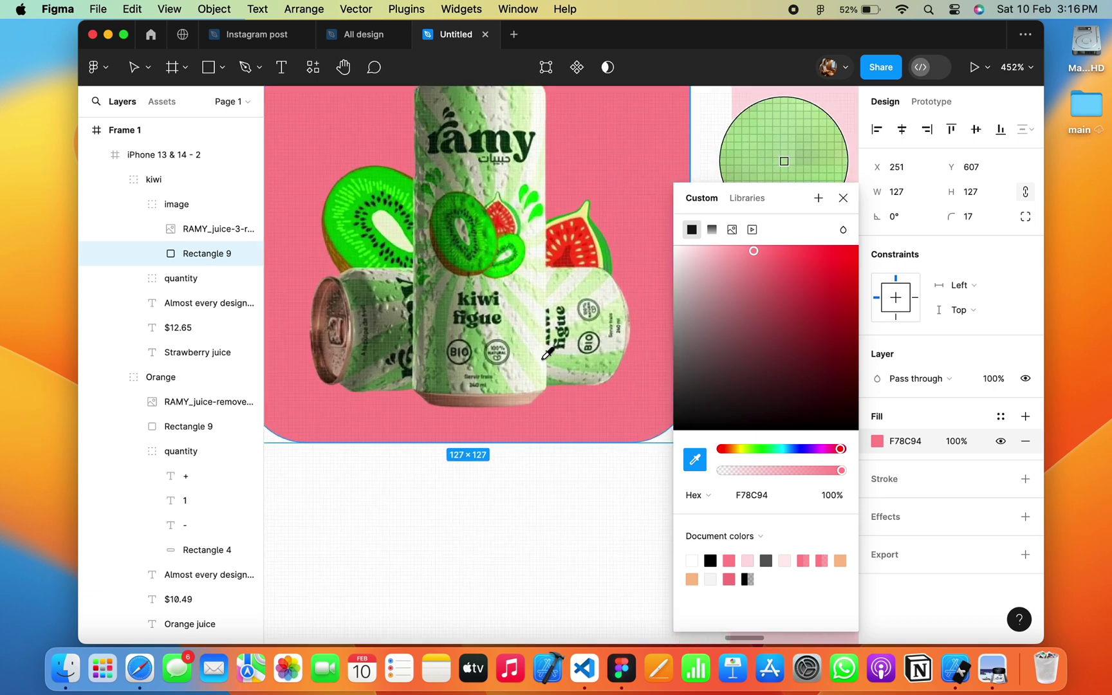
left_click(483, 362)
scroll(483, 362, "down", 5)
scroll(483, 362, "down", 3)
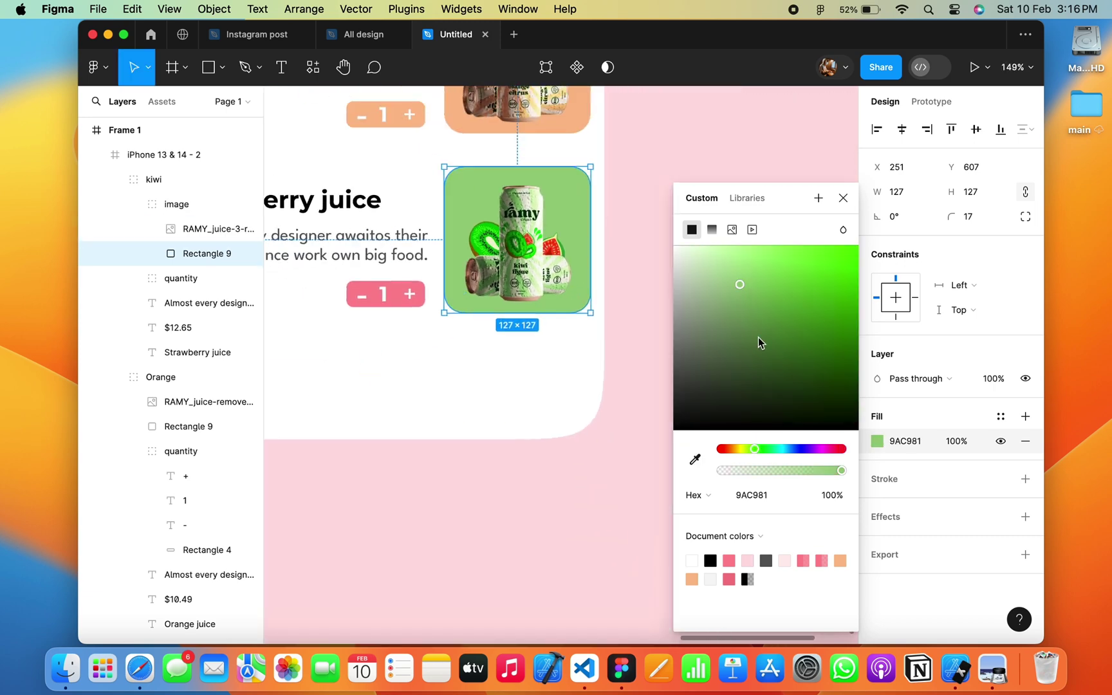
left_click(843, 197)
Give the kiwi row's quantity pill the matching green fill.
scroll(541, 355, "left", 3)
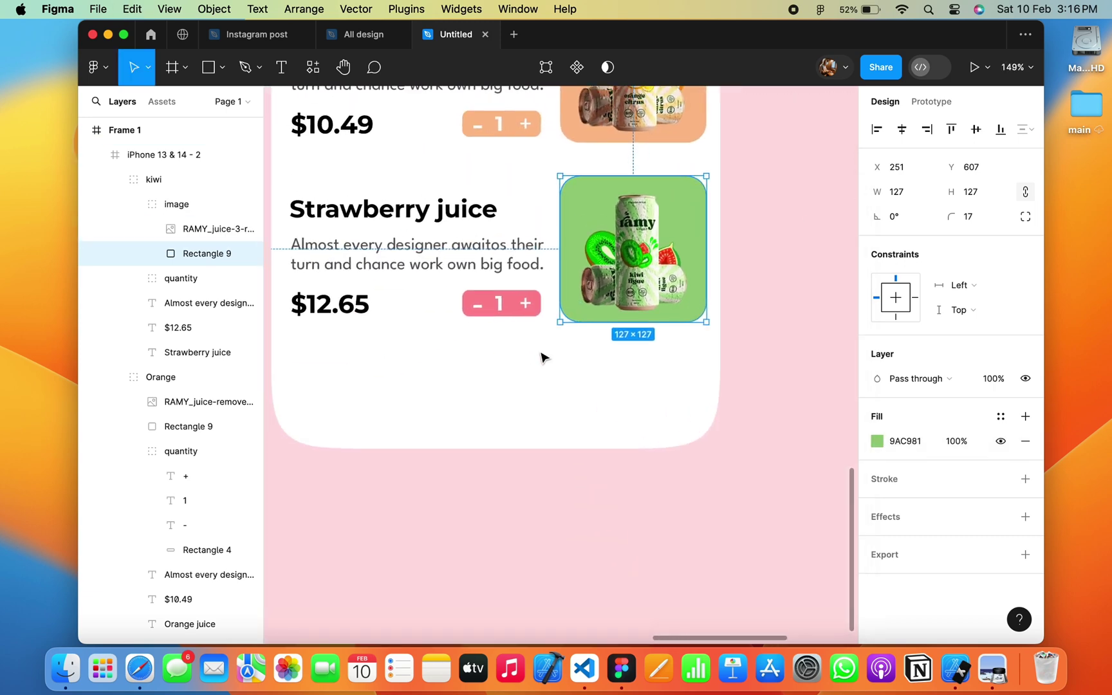
left_click(181, 278)
left_click(134, 278)
left_click(171, 381)
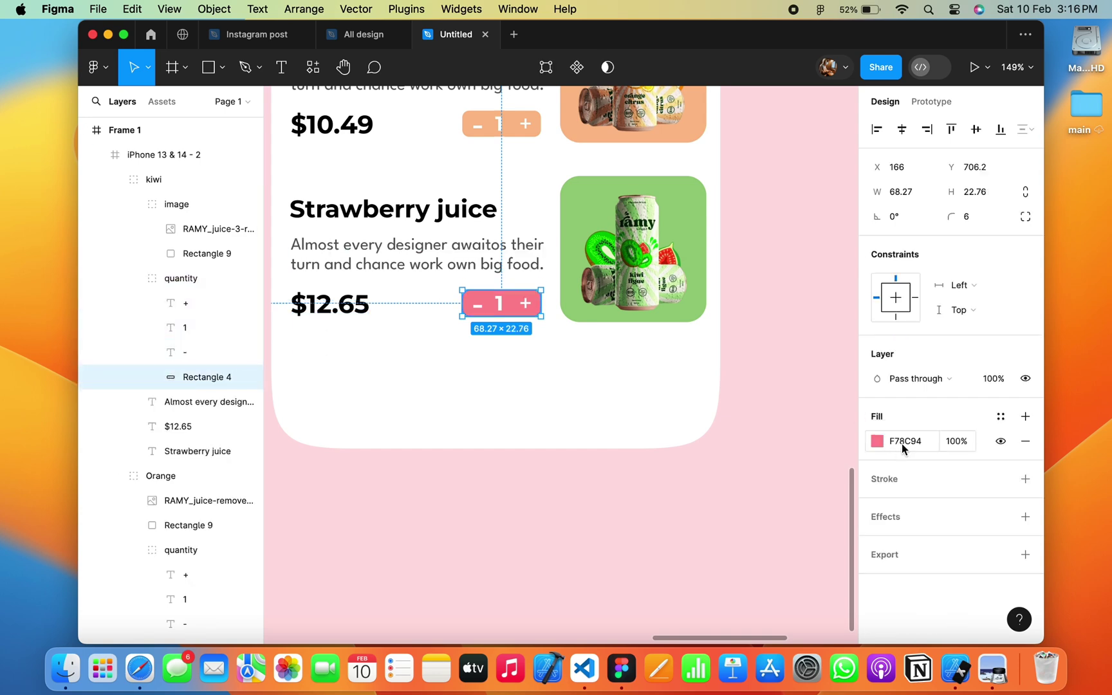
key("Return")
Copy the 319×67 Add to Bags button from the detail screen to the list screen's bottom.
left_click(796, 308)
scroll(797, 308, "down", 5)
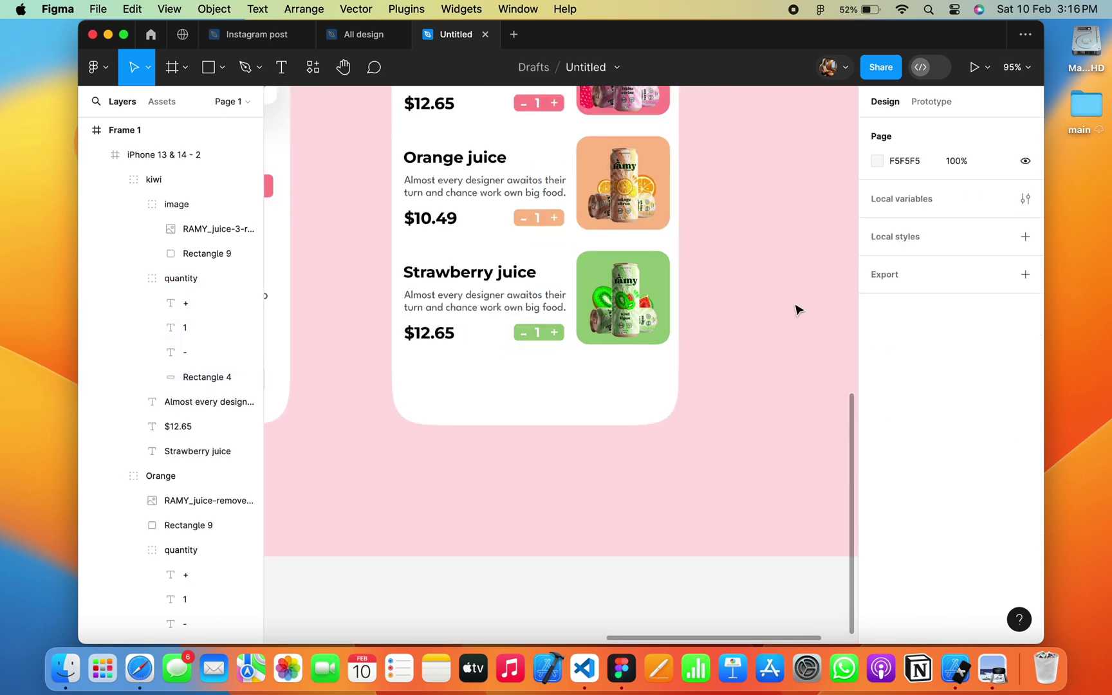
scroll(809, 301, "down", 3)
scroll(807, 300, "right", 3)
scroll(806, 301, "right", 2)
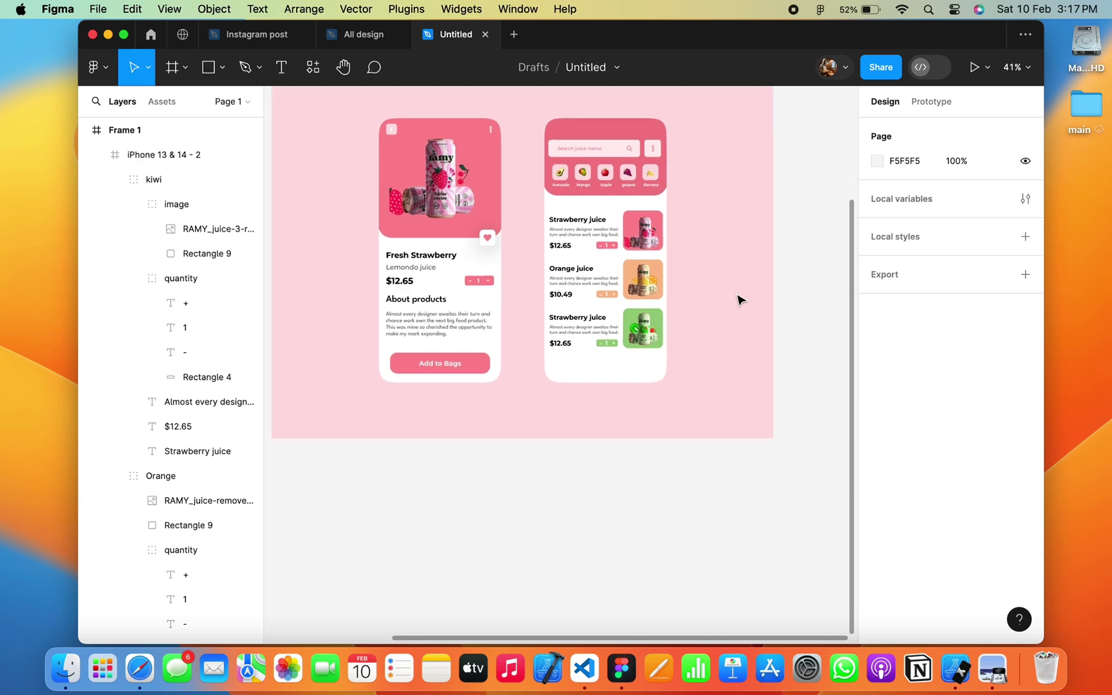
scroll(738, 298, "up", 5)
scroll(727, 297, "left", 2)
scroll(835, 303, "down", 5)
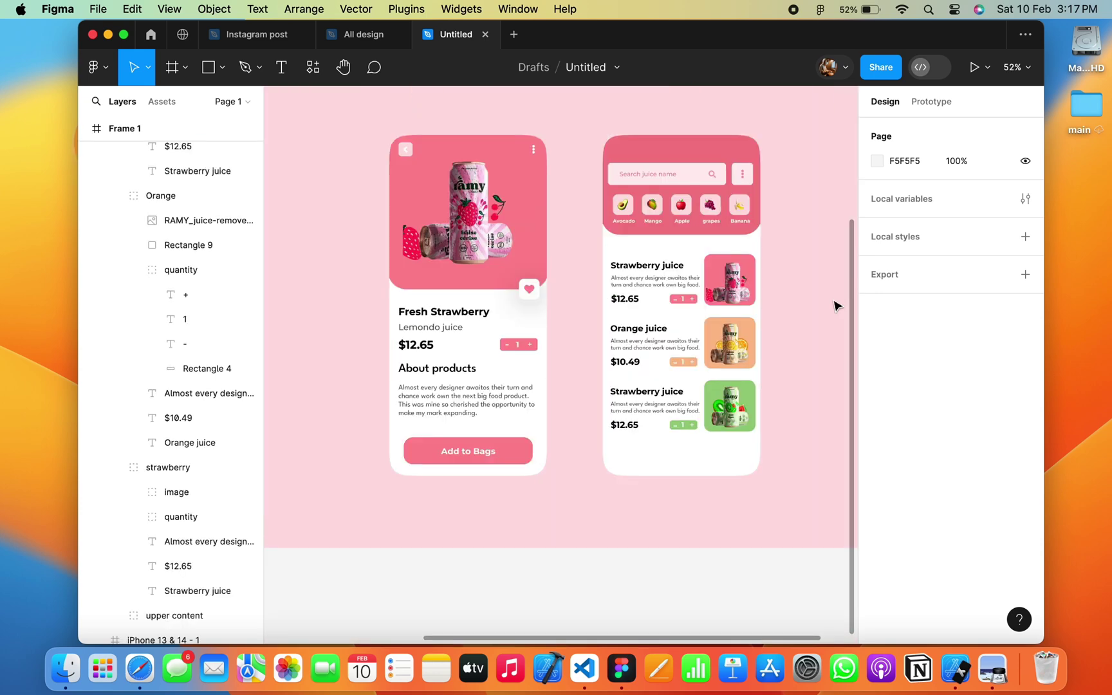
scroll(772, 386, "right", 2)
left_click(415, 443)
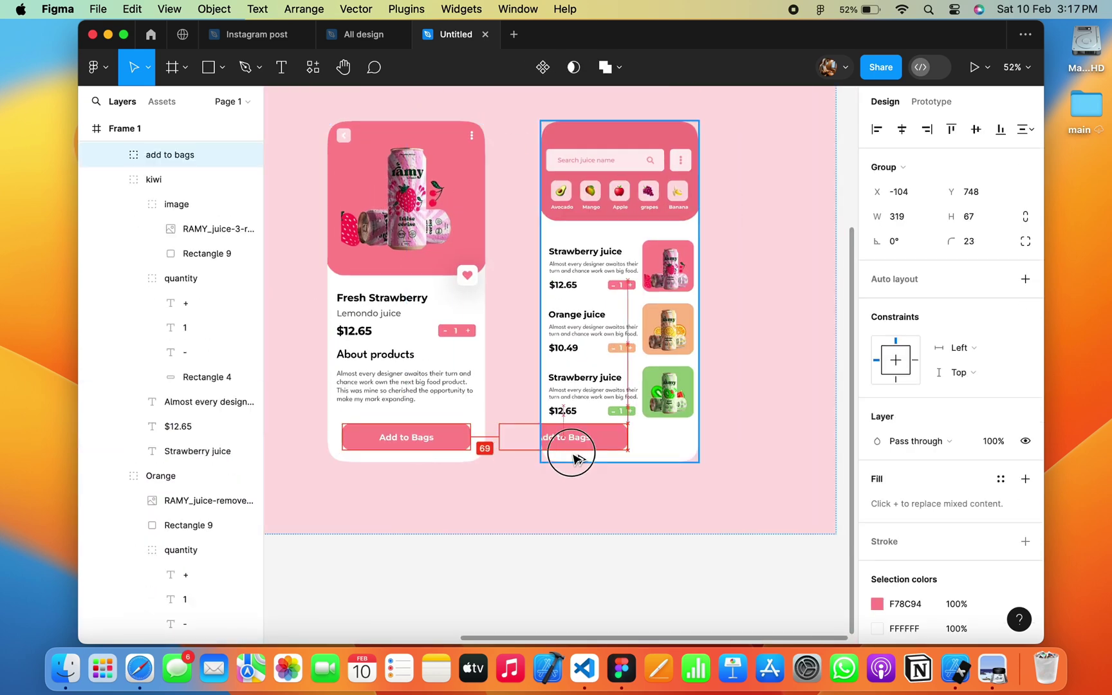
mouse_move(422, 444)
left_mouse_down("alt")
mouse_move(627, 465)
mouse_move(628, 424)
left_mouse_up("alt")
scroll(626, 444, "up", 5)
scroll(764, 362, "down", 5)
Scroll through the finished list screen and select the top Strawberry juice card.
left_click(767, 362)
scroll(769, 362, "down", 2)
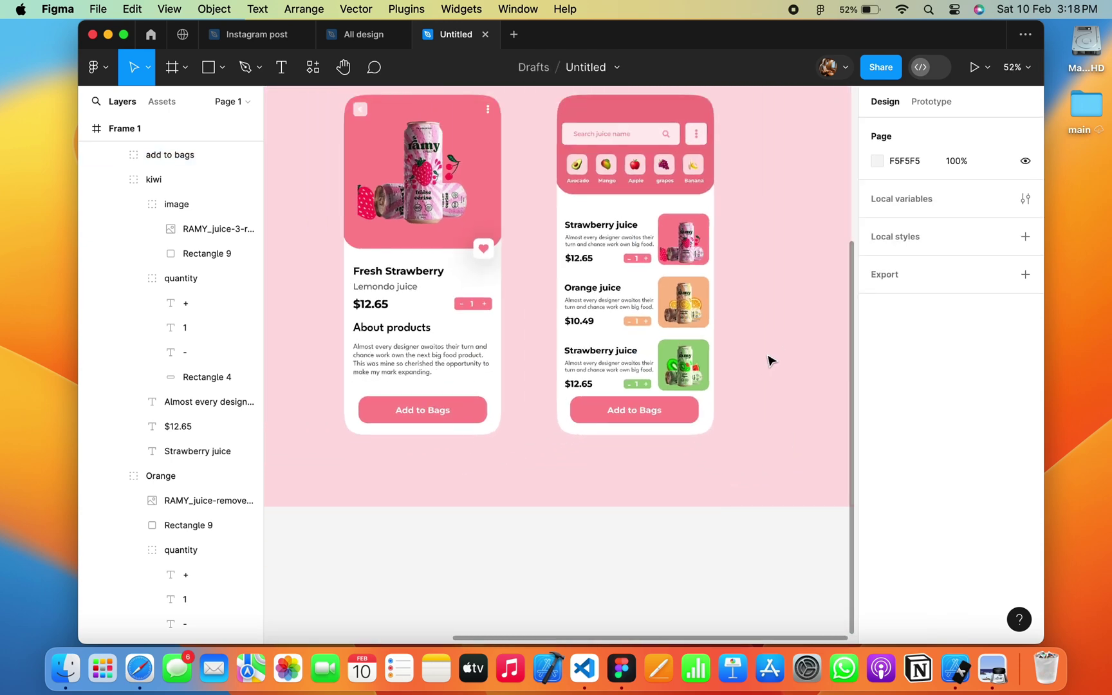
scroll(769, 362, "down", 2)
scroll(721, 362, "up", 5)
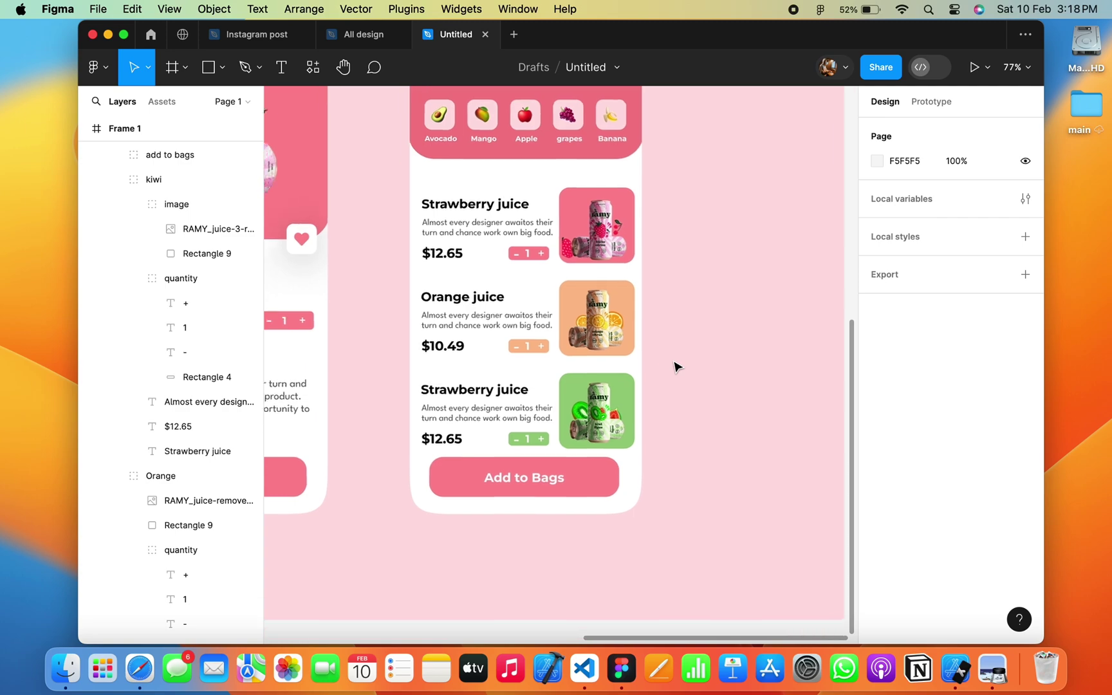
scroll(675, 365, "up", 3)
scroll(693, 351, "down", 2)
scroll(693, 350, "down", 3)
scroll(643, 309, "down", 2)
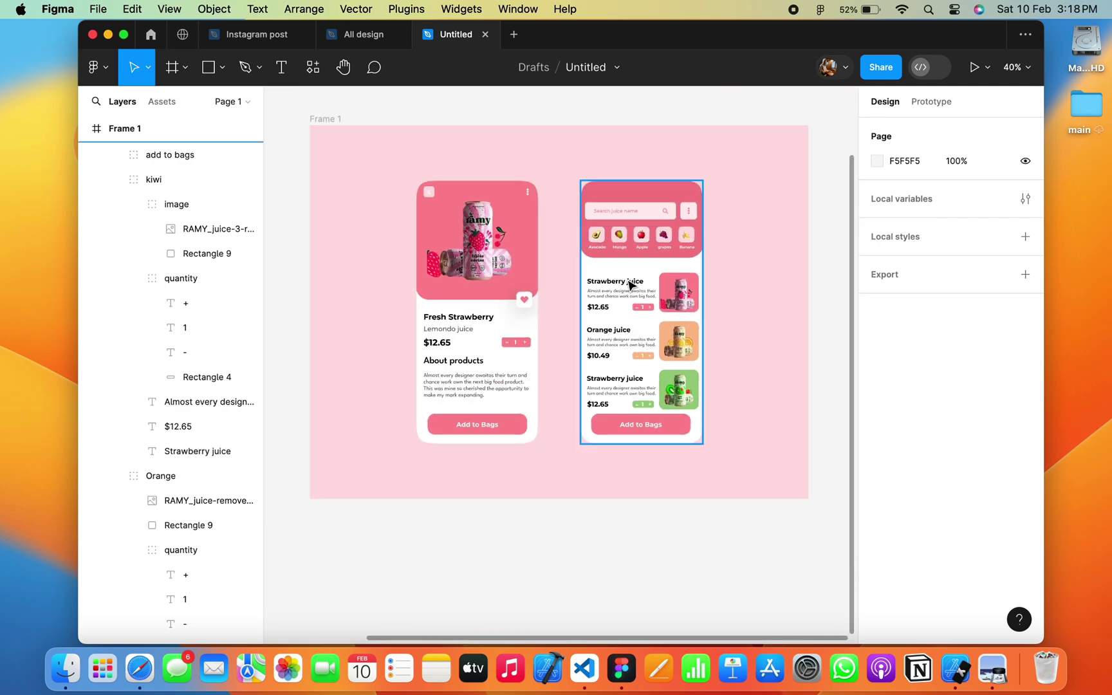
left_click(631, 286)
scroll(632, 303, "up", 4)
scroll(633, 302, "up", 3)
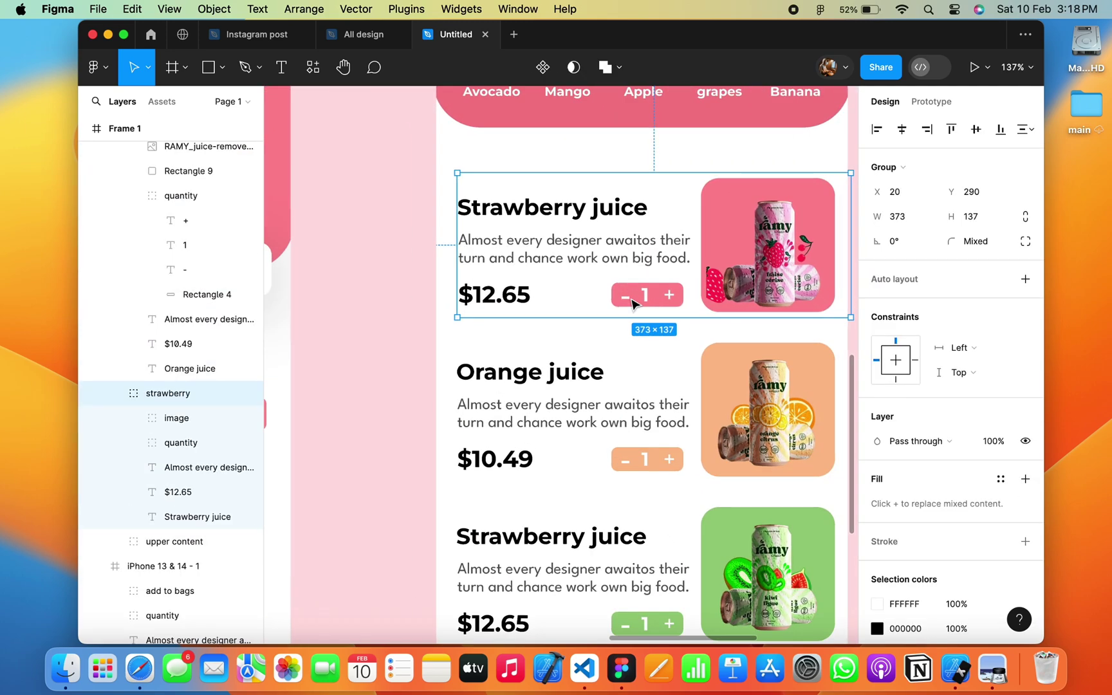
Adjust the font size of the three juice-name headings on the list cards.
left_click(585, 219)
scroll(590, 200, "down", 2)
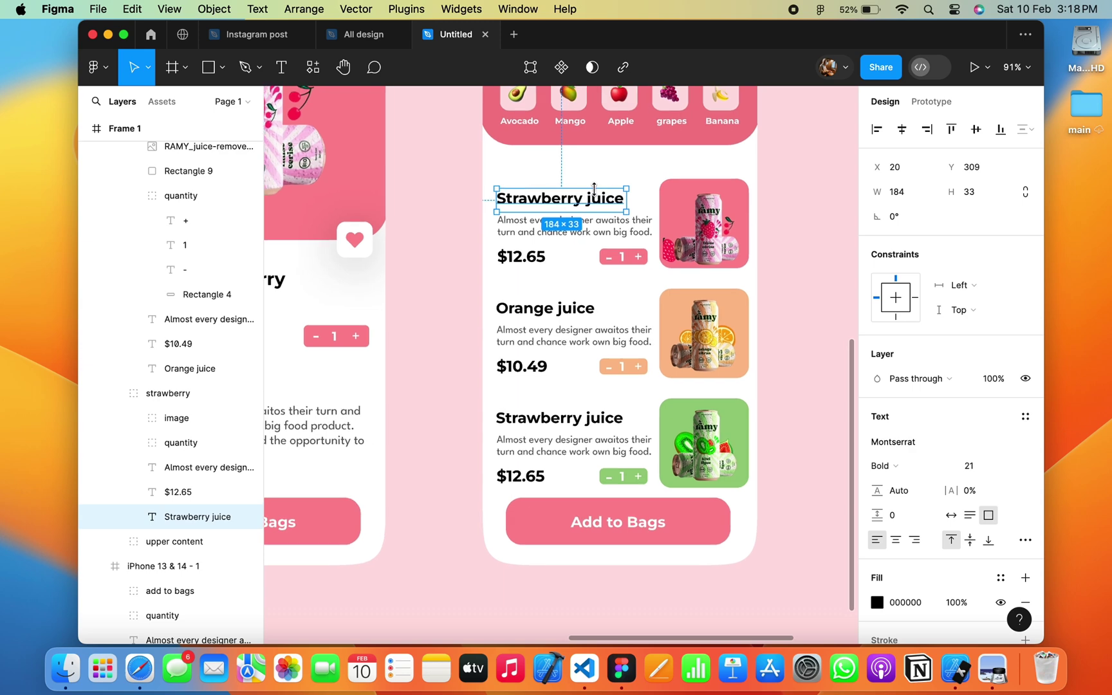
left_click(551, 313, "shift")
left_click(547, 418, "shift")
left_click(978, 503)
key("Down")
key("Down")
key("Down")
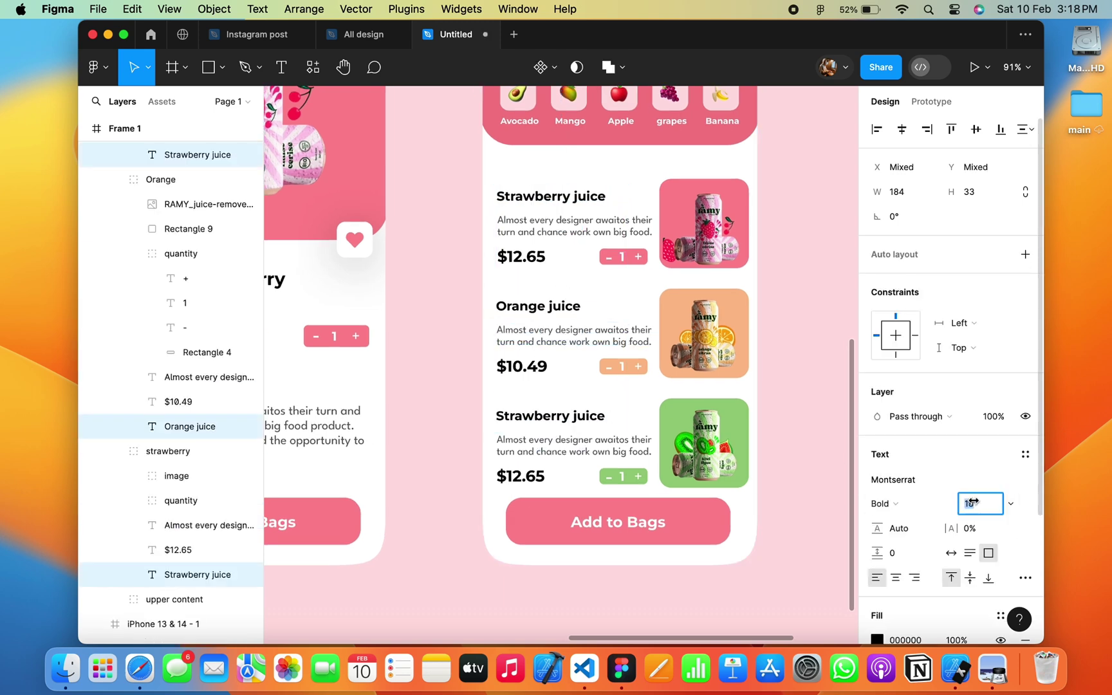
key("Up")
Set the $12.65, $10.49 and $12.65 prices to font size 19.
double_click(532, 257)
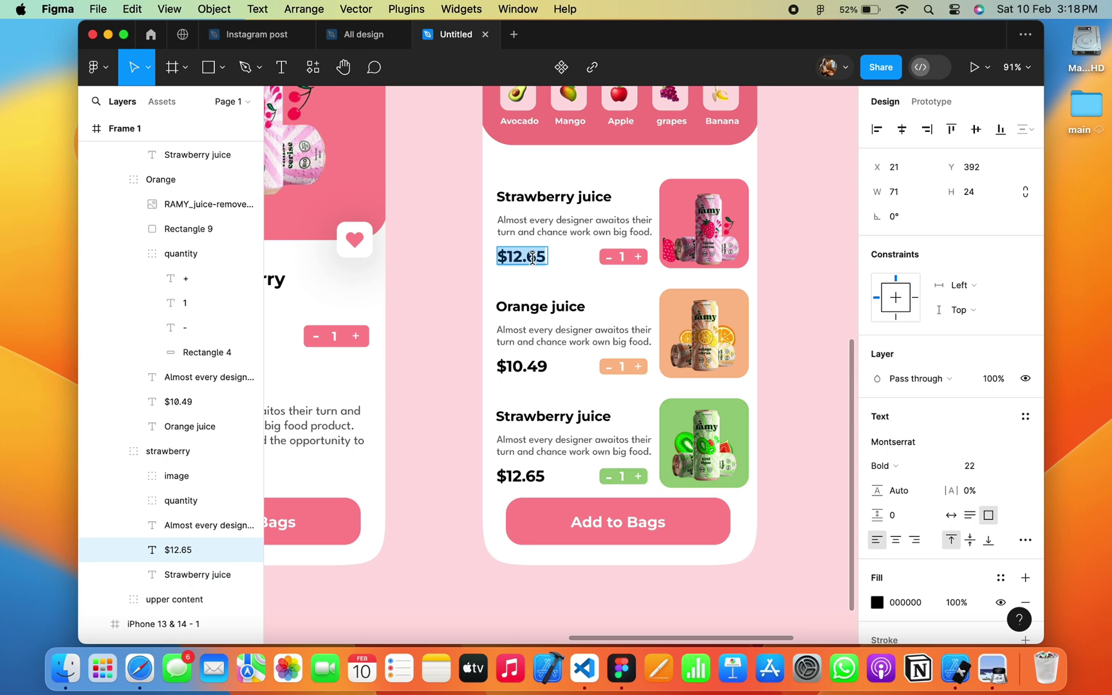
left_click(522, 366, "shift")
left_click(520, 476, "shift")
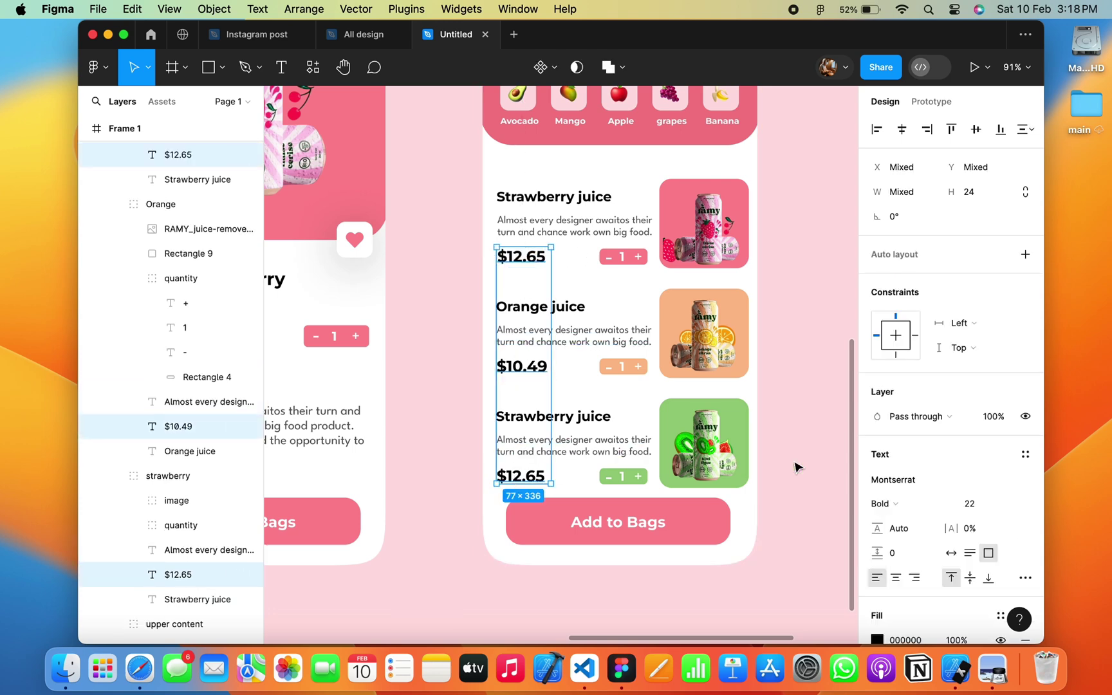
key("Return")
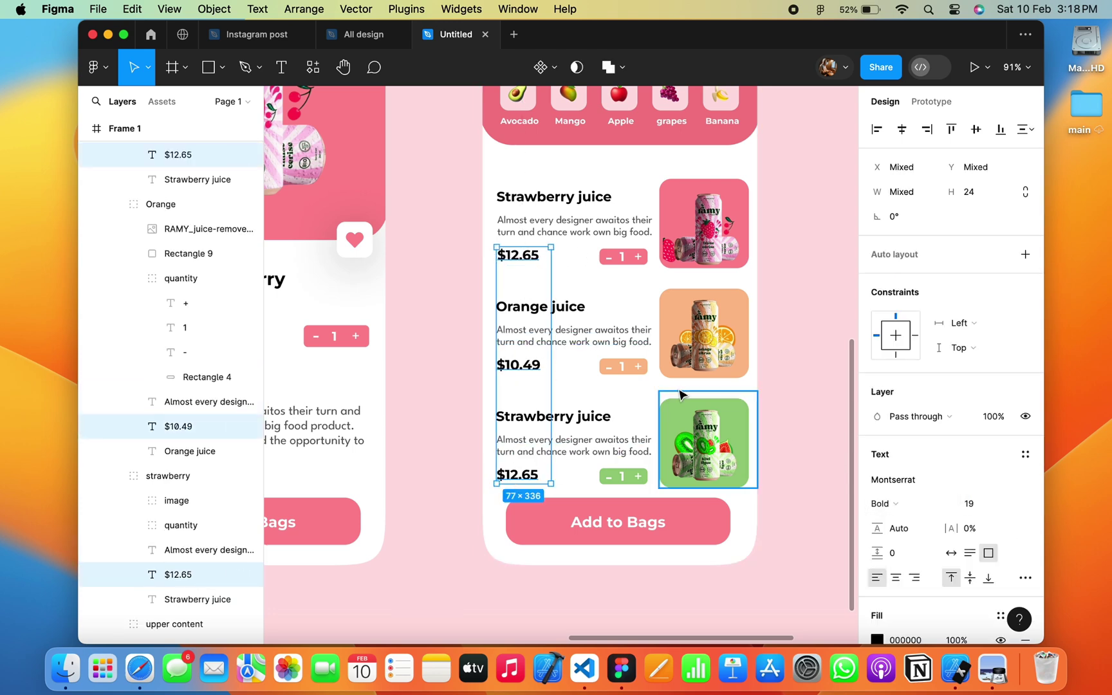
Set the three card descriptions to font size 14.
left_click(559, 224)
left_click(560, 335, "shift")
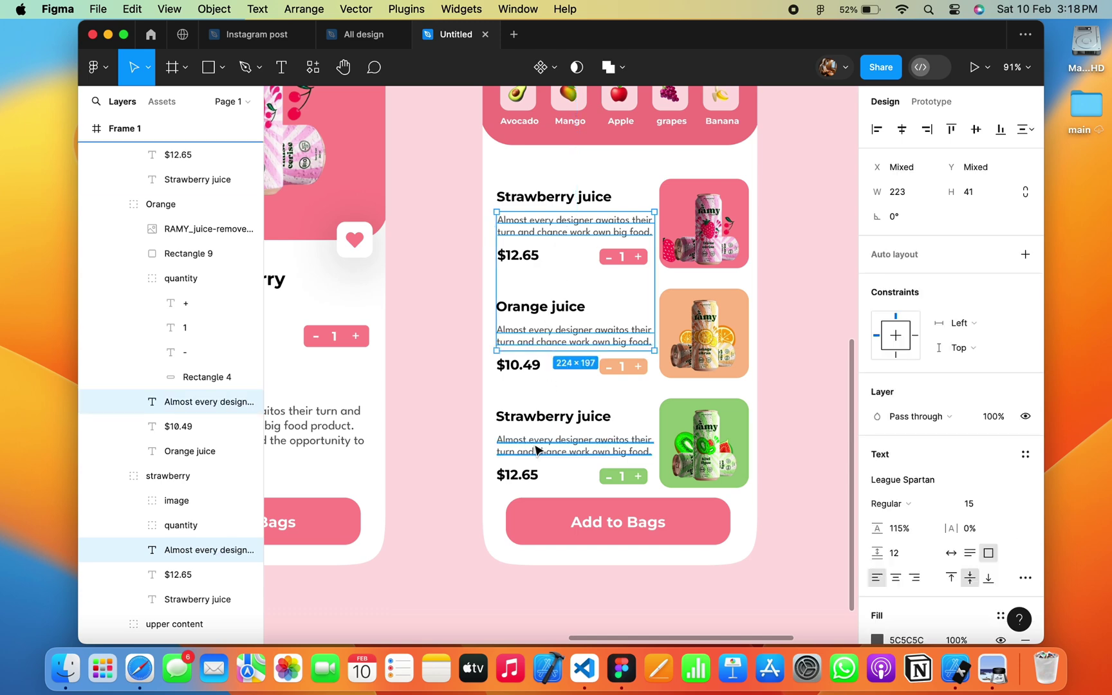
left_click(560, 445, "shift")
type("14")
key("Return")
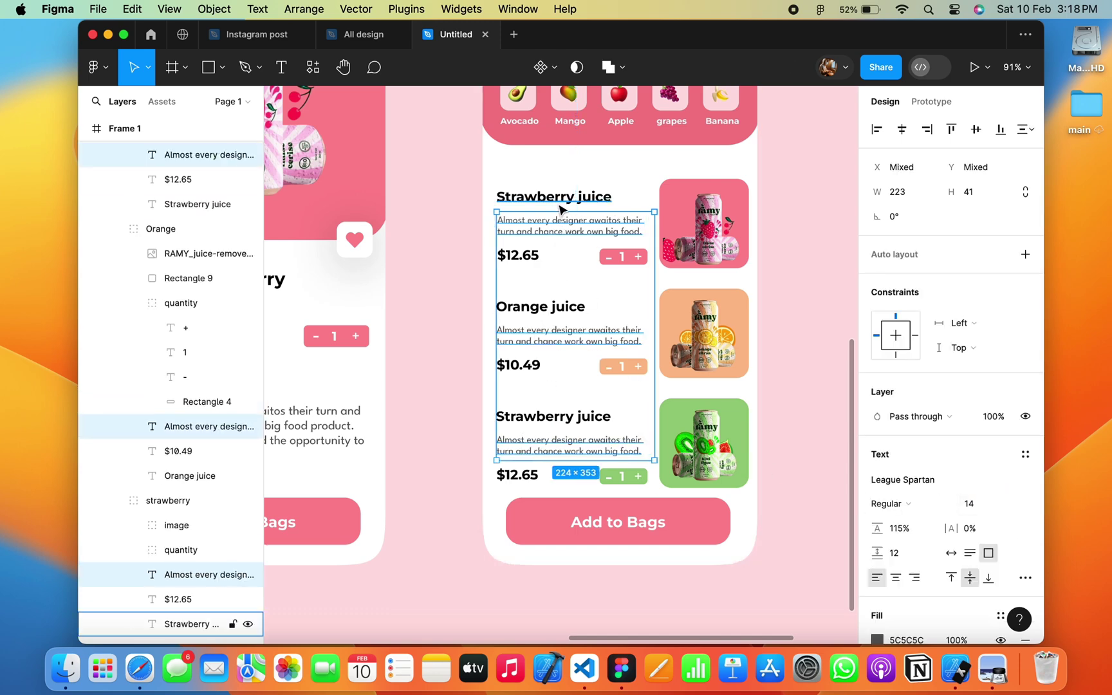
Clear the selection, then select the kiwi card's description, price and heading.
key("Escape")
left_click(806, 264)
scroll(809, 261, "down", 3)
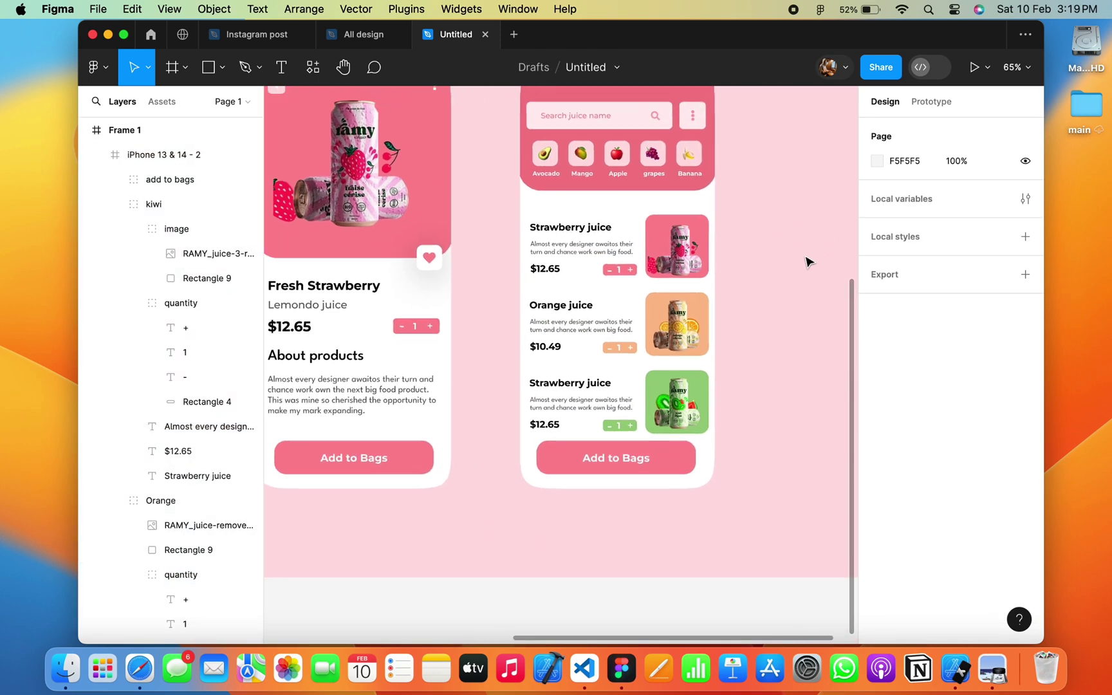
scroll(809, 260, "right", 3)
scroll(809, 260, "up", 3)
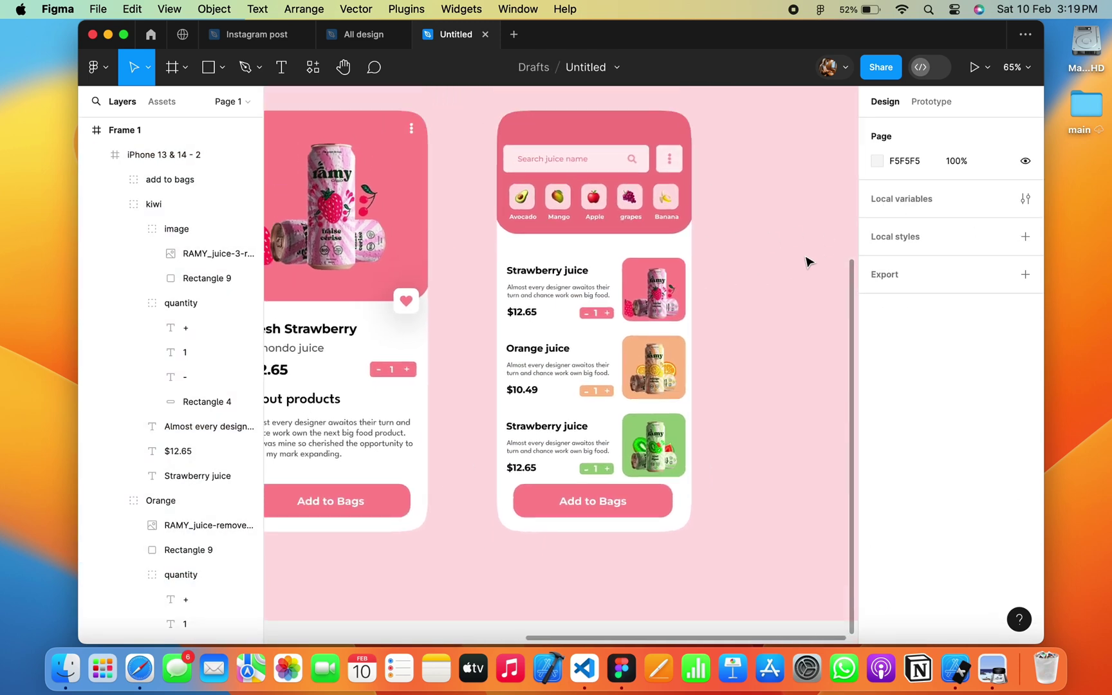
left_click(547, 450)
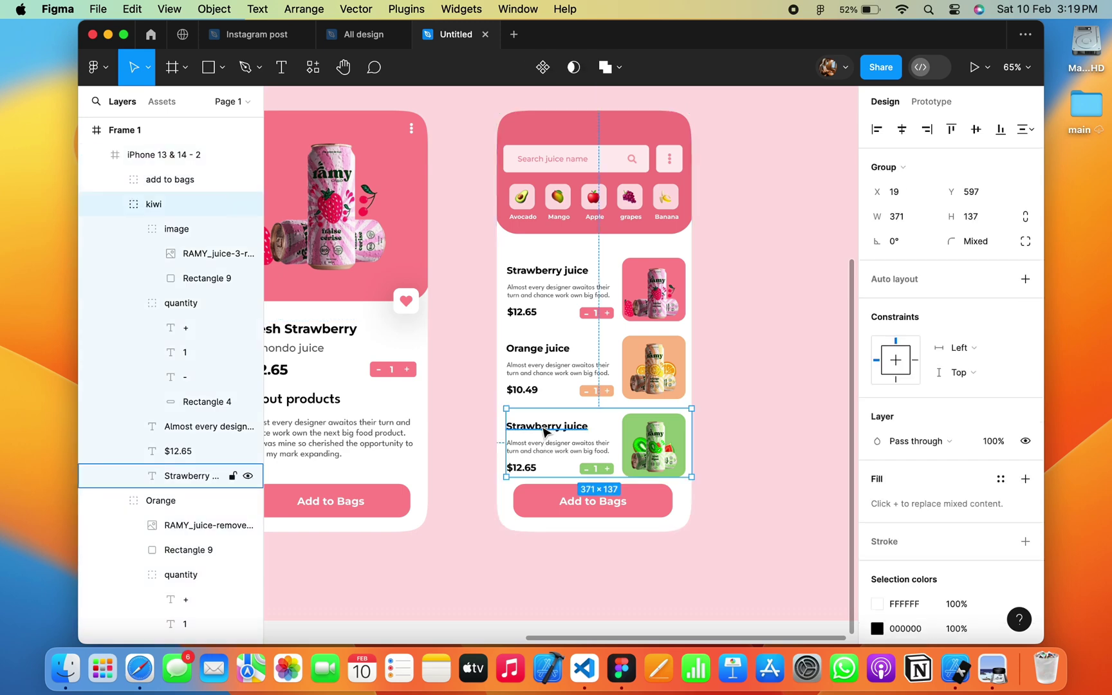
left_click(540, 447)
left_click(525, 468)
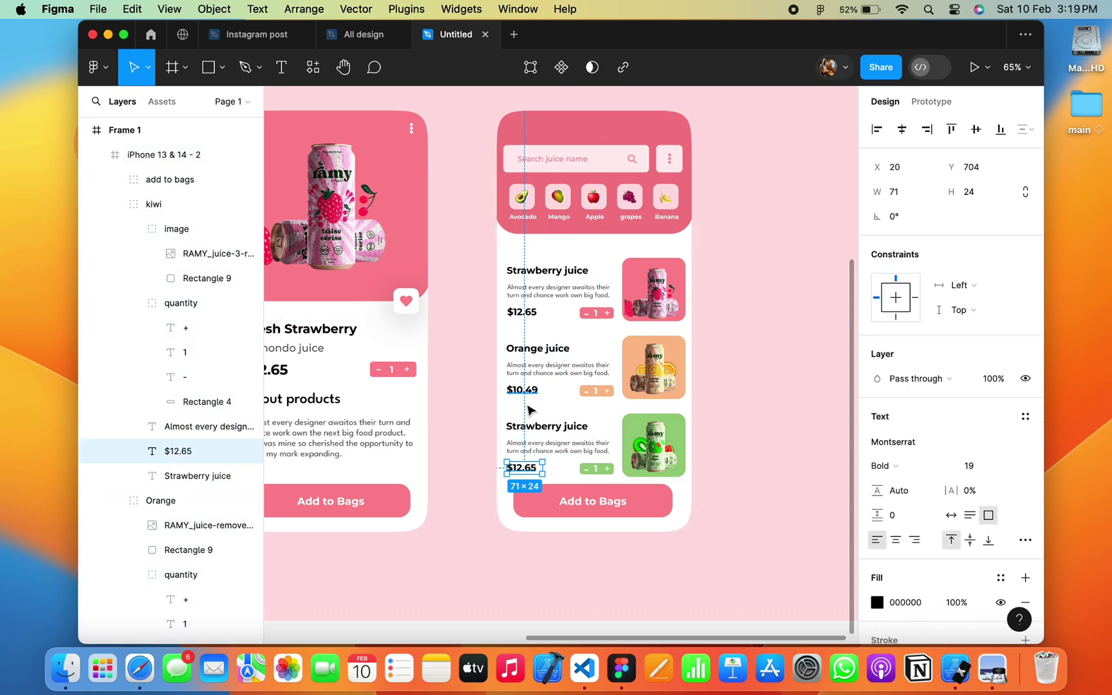
left_click(524, 445, "shift")
Add the Orange and top Strawberry cards' texts and shift all nine slightly right.
left_click(522, 390, "shift")
left_click(535, 370, "shift")
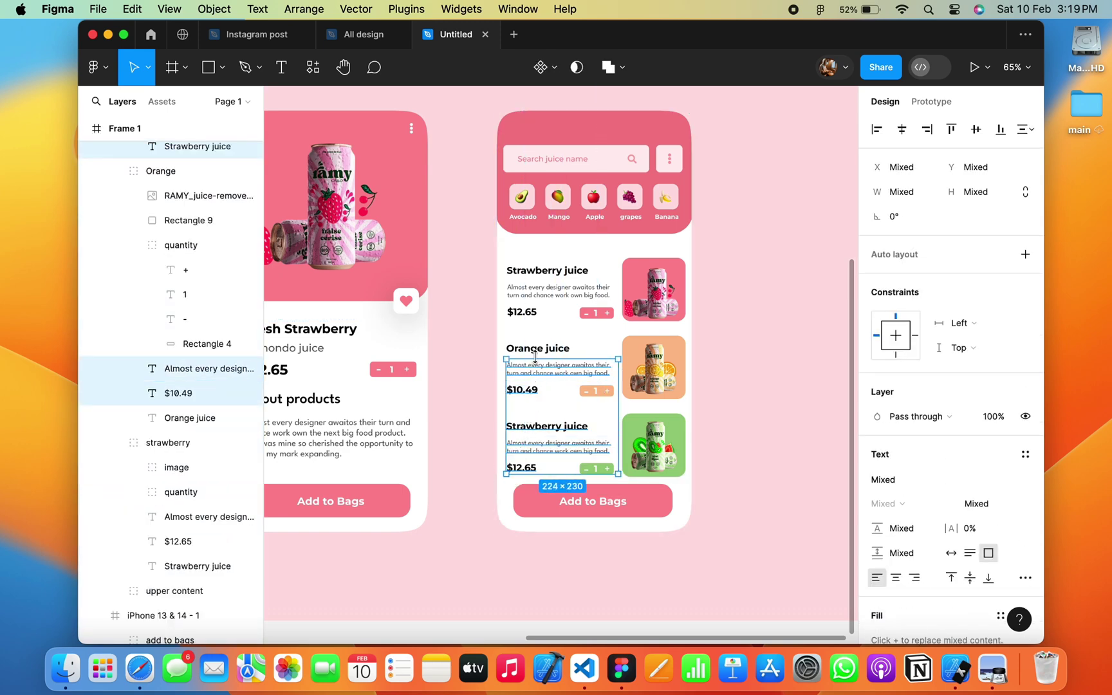
left_click(537, 348, "shift")
left_click(521, 311, "shift")
left_click(553, 291, "shift")
left_click(547, 270, "shift")
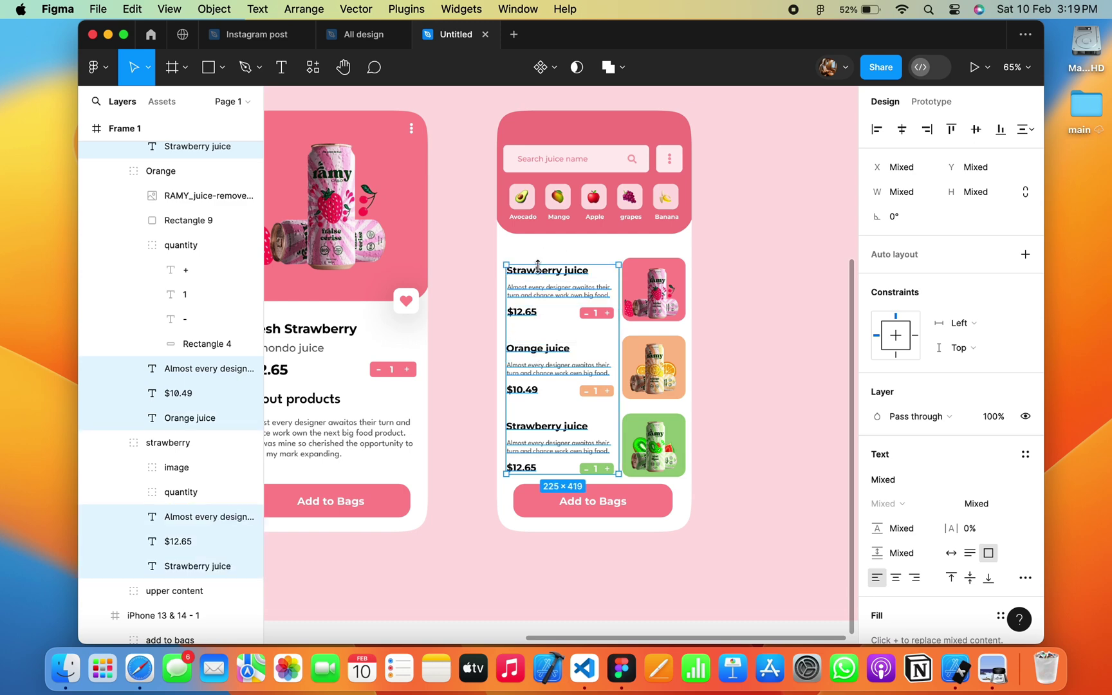
scroll(545, 288, "up", 5)
scroll(546, 288, "down", 5)
left_click_drag(582, 286, 594, 288)
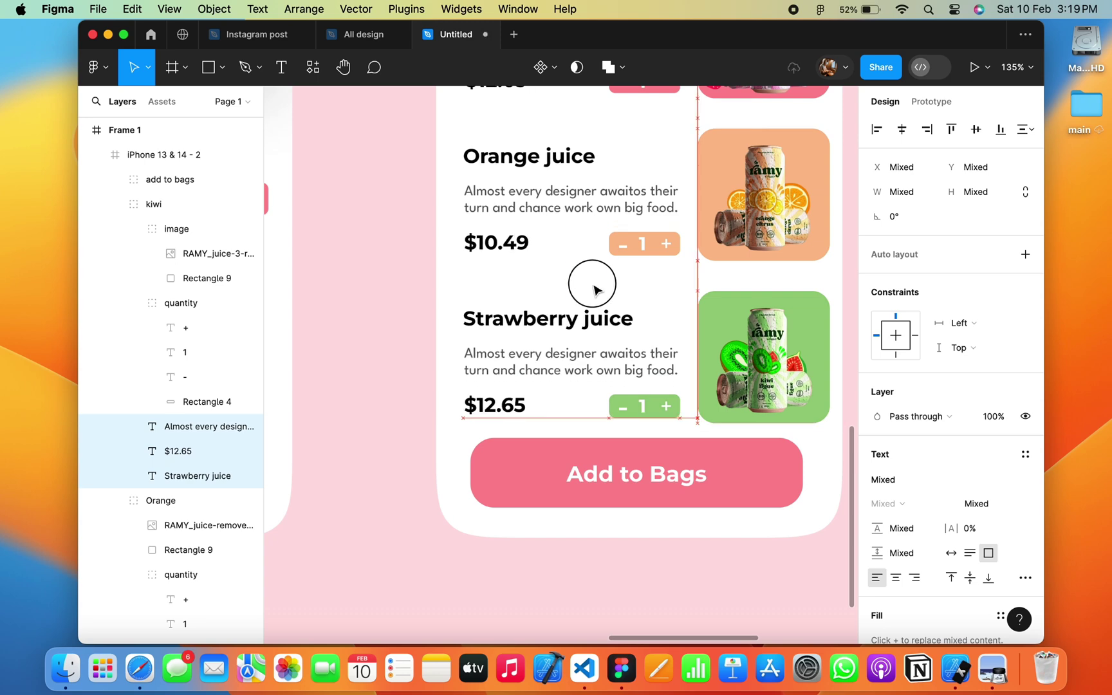
scroll(594, 287, "down", 5)
Present the product detail frame full-screen, opening on the Fresh Strawberry screen.
scroll(740, 264, "down", 3)
left_click(764, 282)
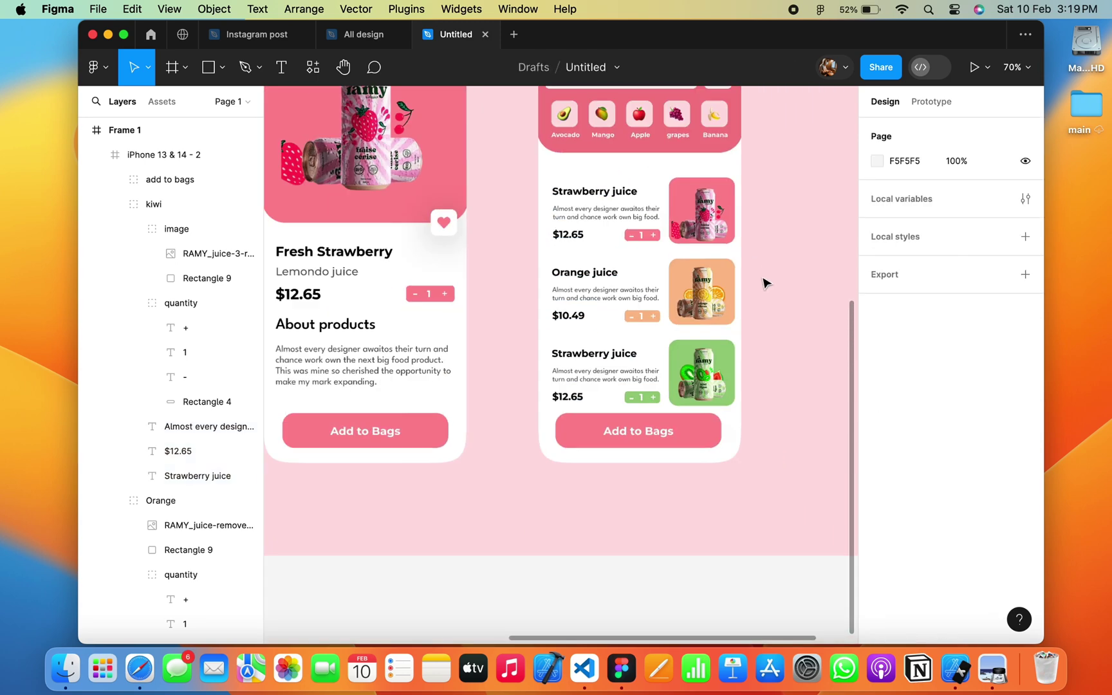
key("shift+1")
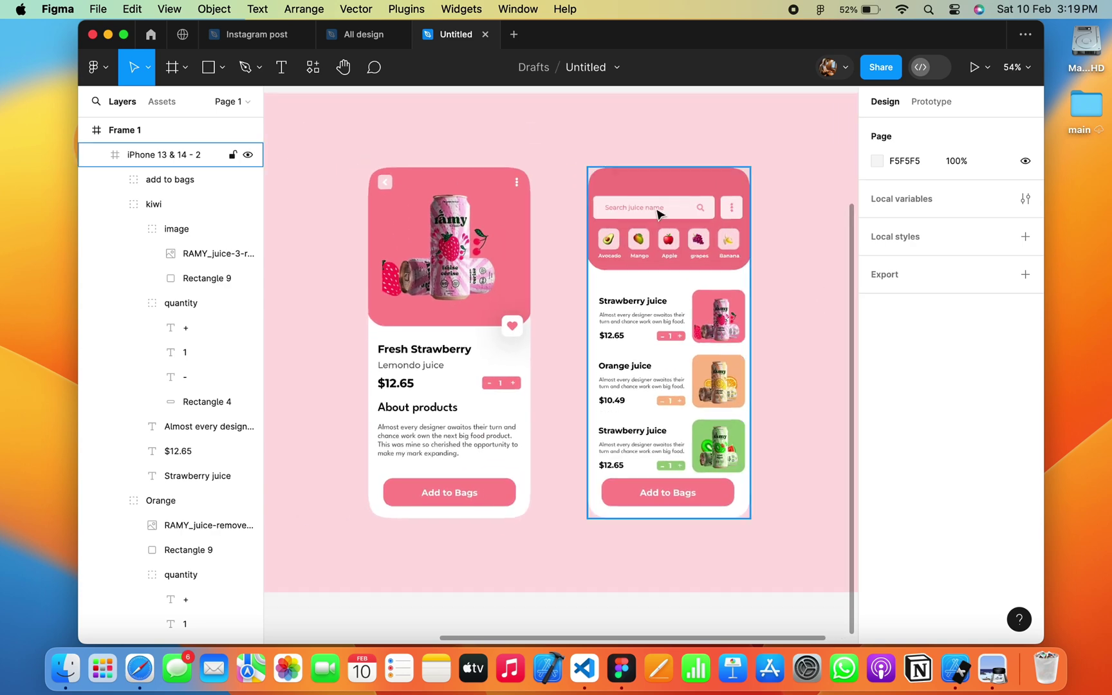
left_click(396, 184)
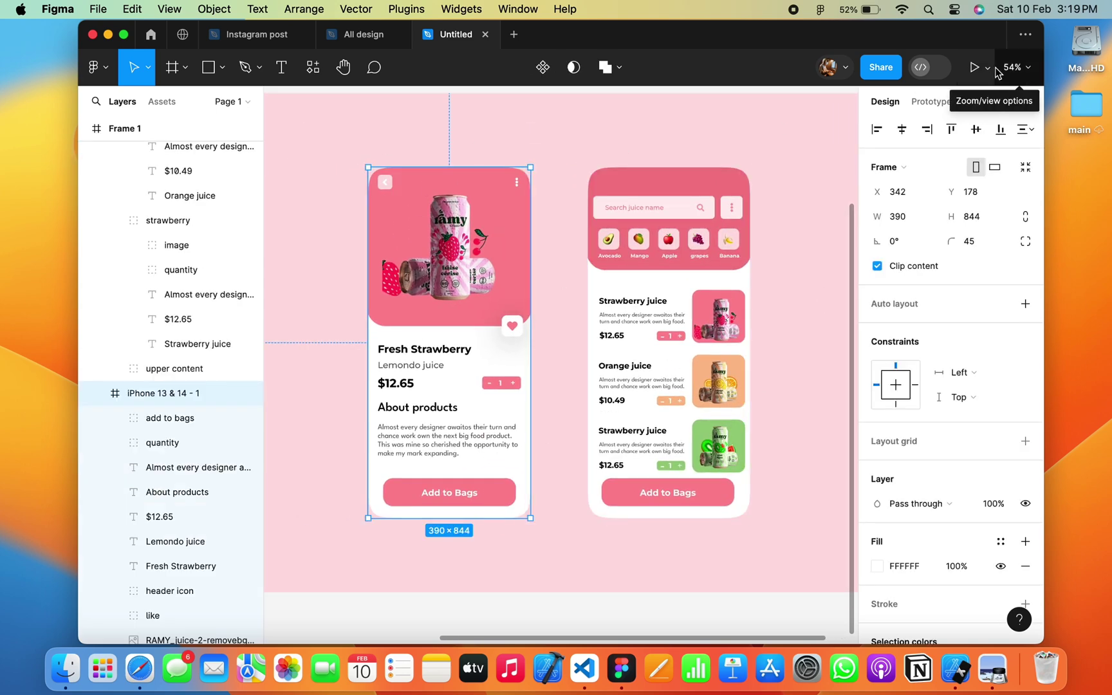
left_click(973, 67)
left_click(1024, 67)
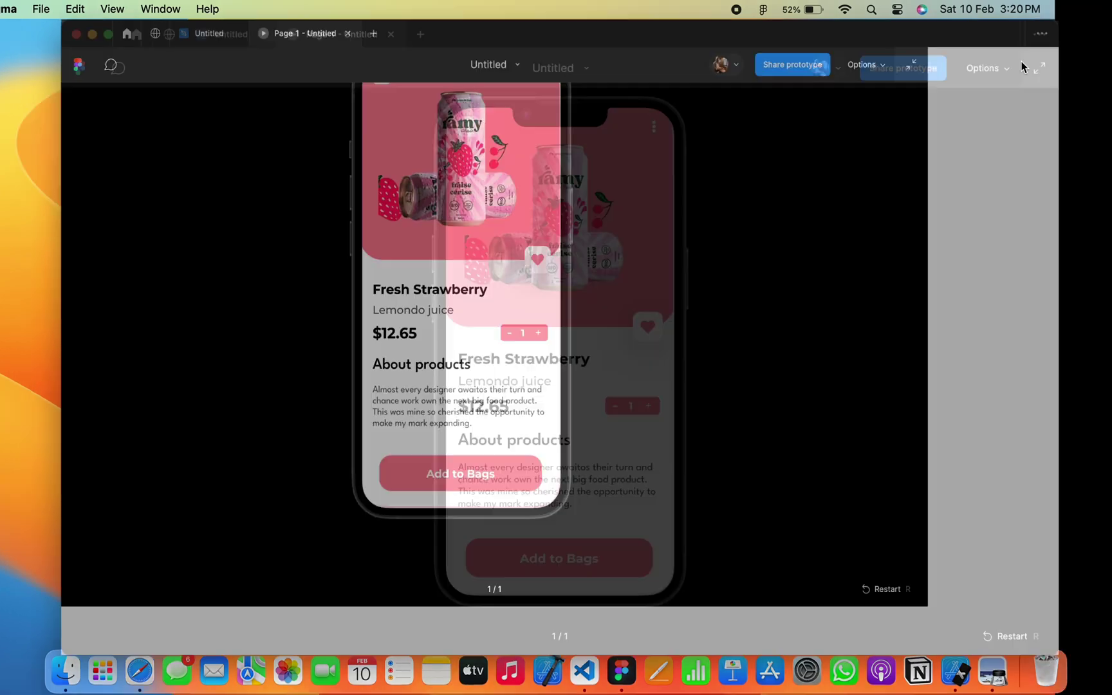